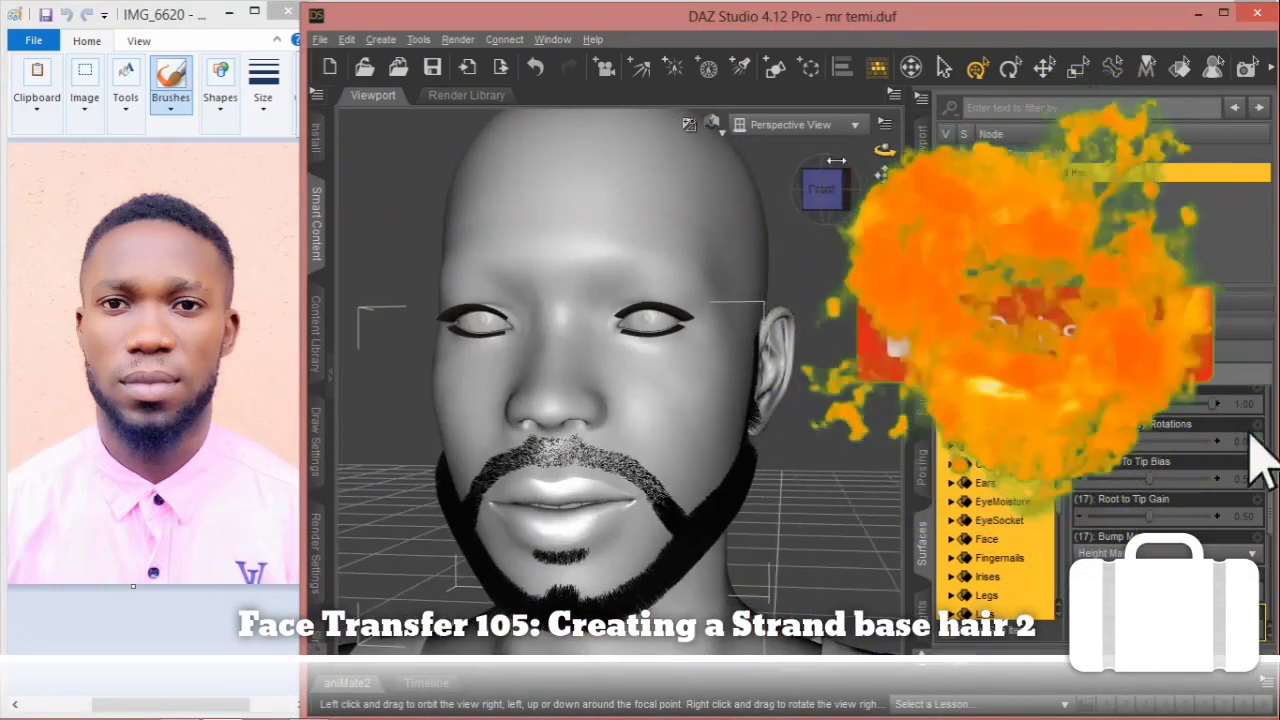
# Step: Display the viewport in Texture Shaded mode and view the figure's head and shoulders from the front
pyautogui.click(715, 125)
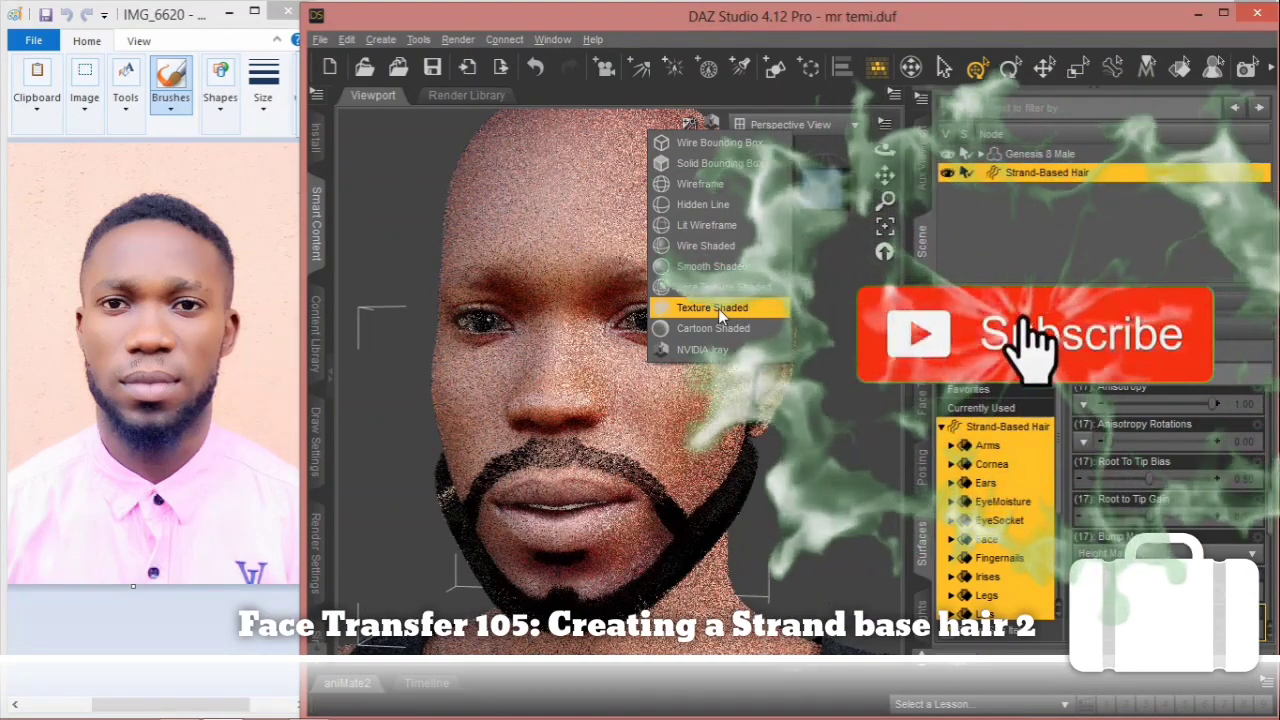
pyautogui.click(718, 308)
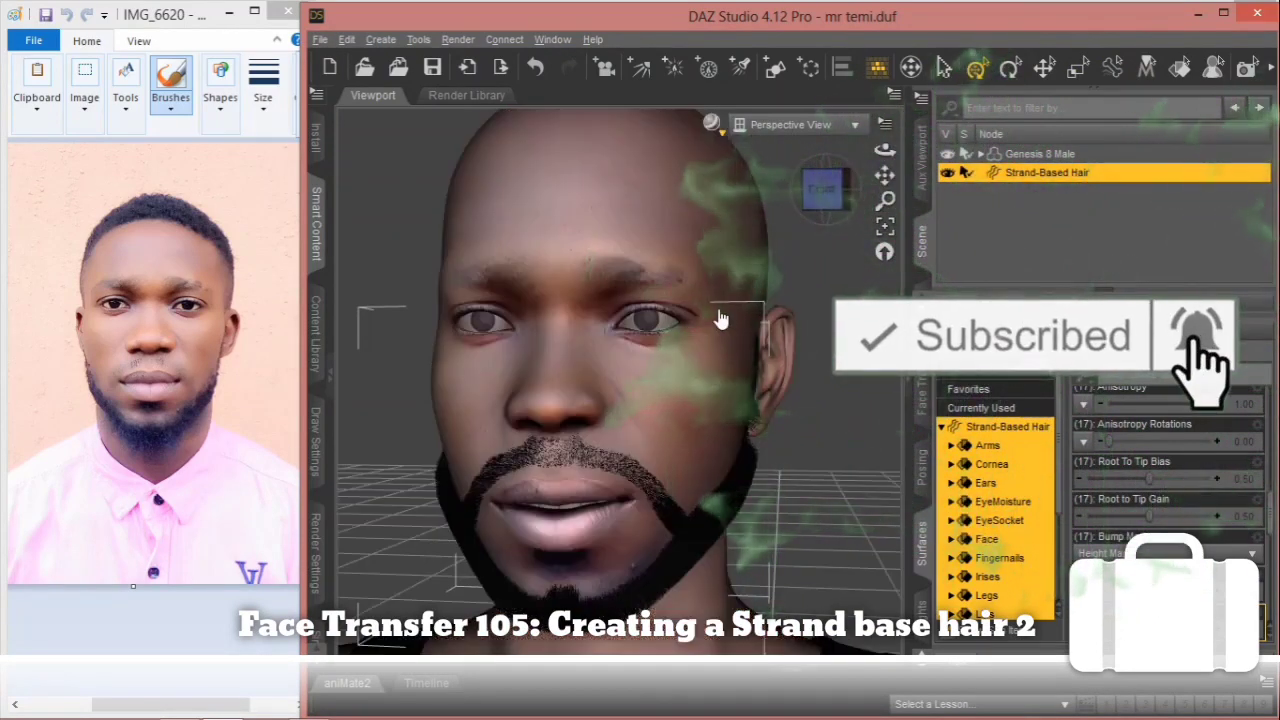
pyautogui.scroll(-5, 804, 433)
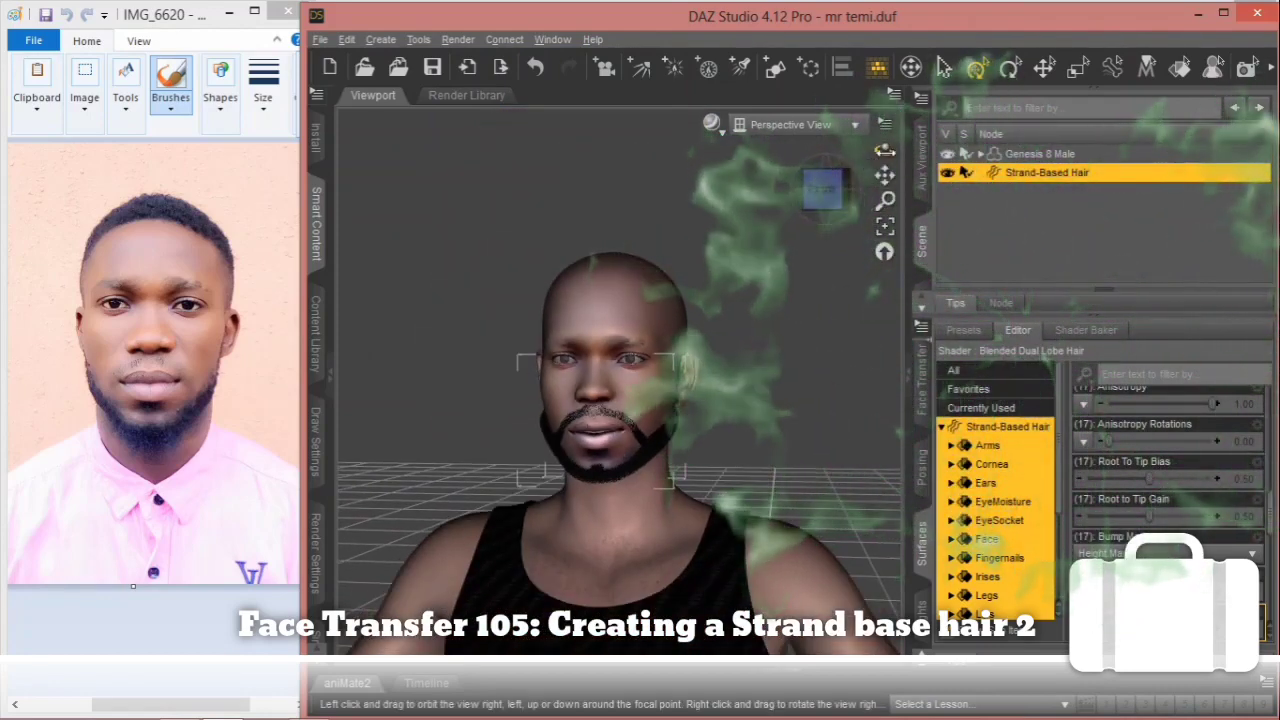
pyautogui.click(822, 188)
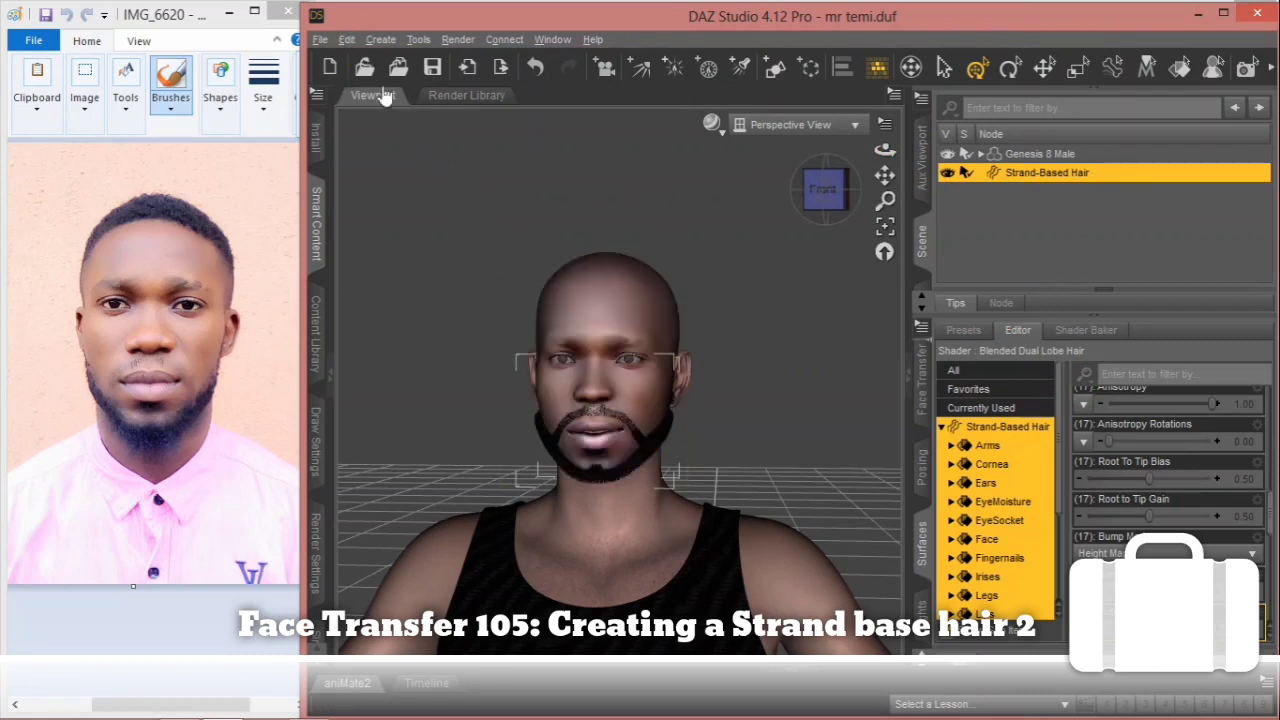
# Step: Open the selected Strand-Based Hair in the Strand-Based Hair Editor and go to its Paint stage
pyautogui.click(347, 40)
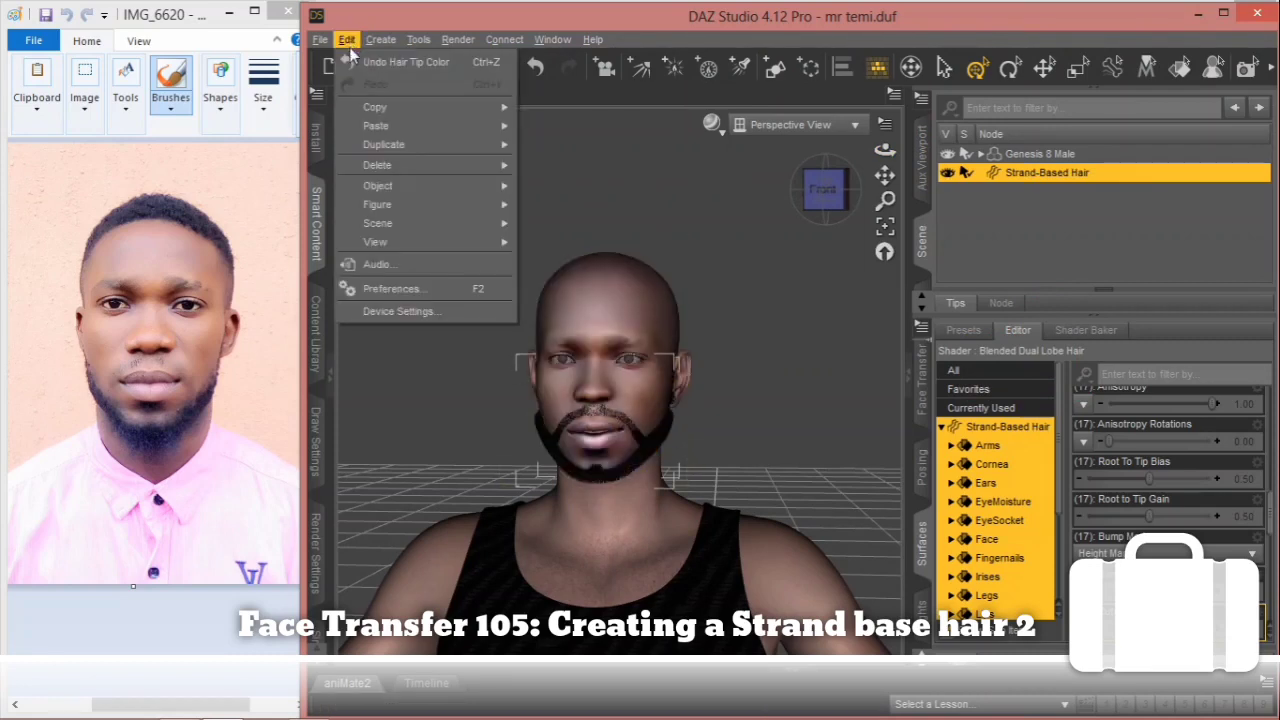
pyautogui.moveTo(379, 185)
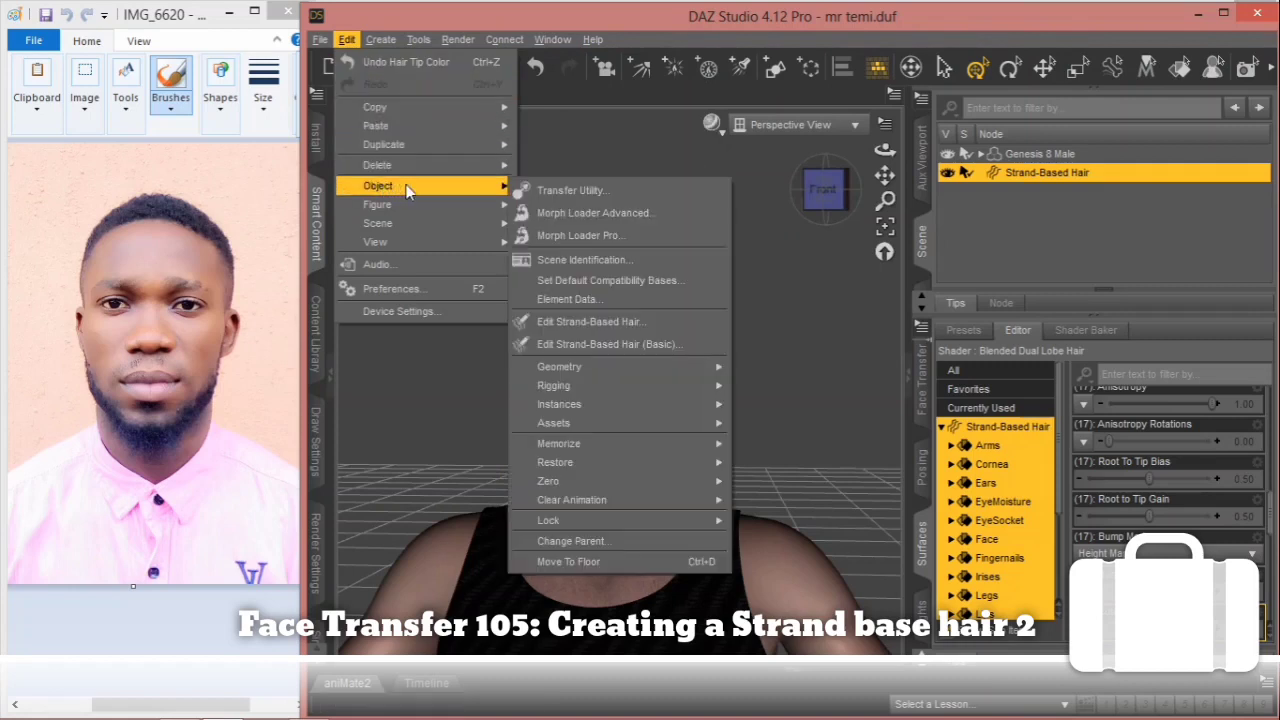
pyautogui.click(615, 322)
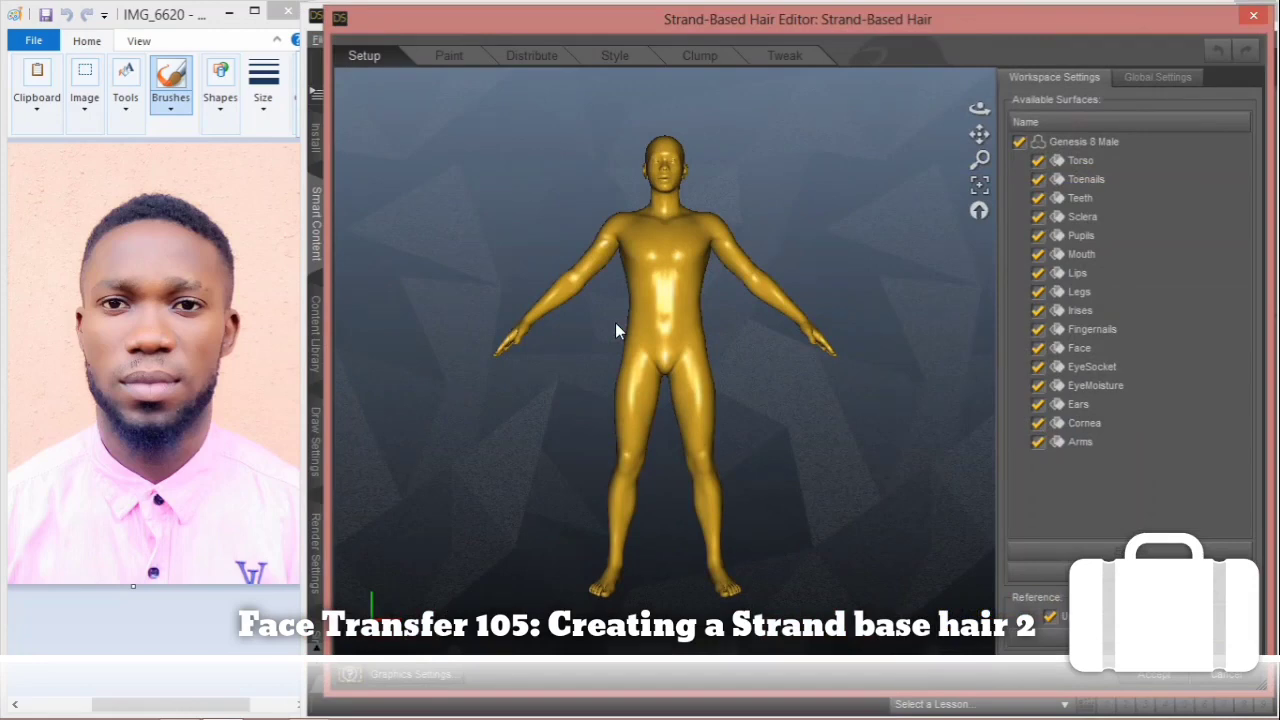
pyautogui.click(450, 58)
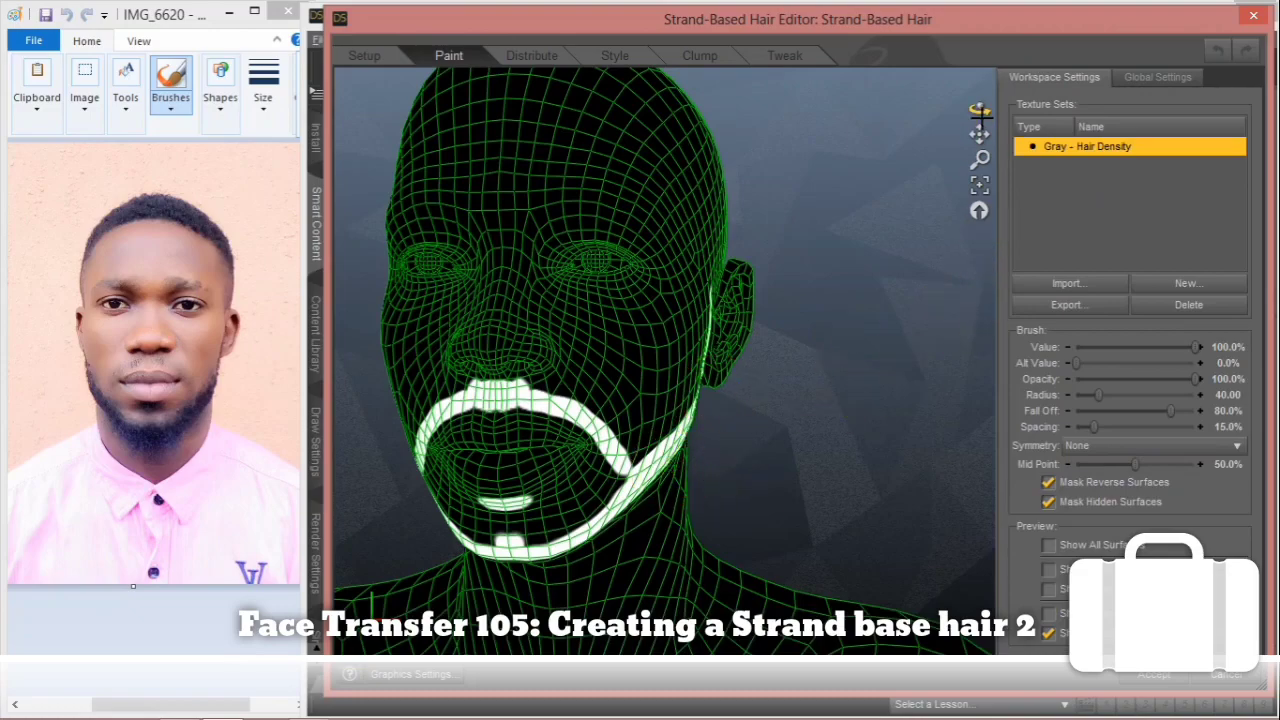
# Step: Set the hair density brush to a radius of 15.10 with Texture U symmetry
pyautogui.moveTo(980, 112); pyautogui.dragTo(1018, 155)
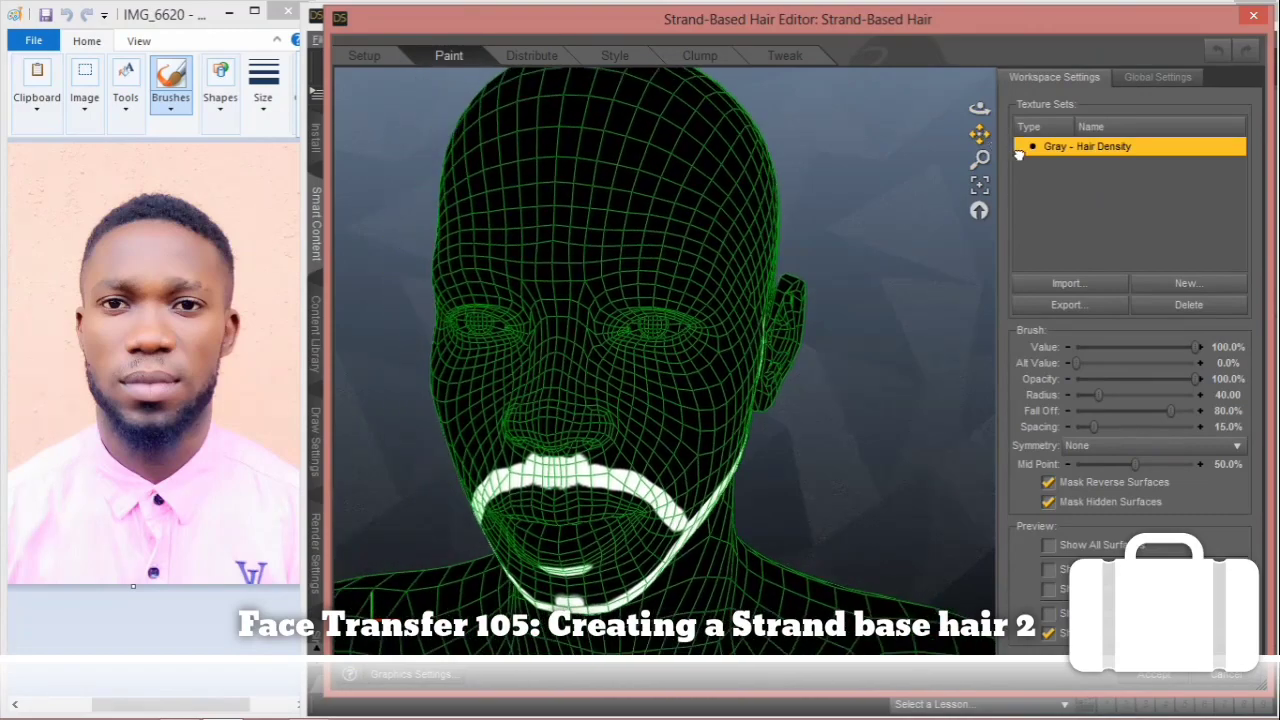
pyautogui.moveTo(980, 108)
pyautogui.mouseDown()
pyautogui.moveTo(935, 140)
pyautogui.moveTo(797, 180)
pyautogui.moveTo(860, 171)
pyautogui.moveTo(998, 104)
pyautogui.moveTo(978, 112)
pyautogui.mouseUp()
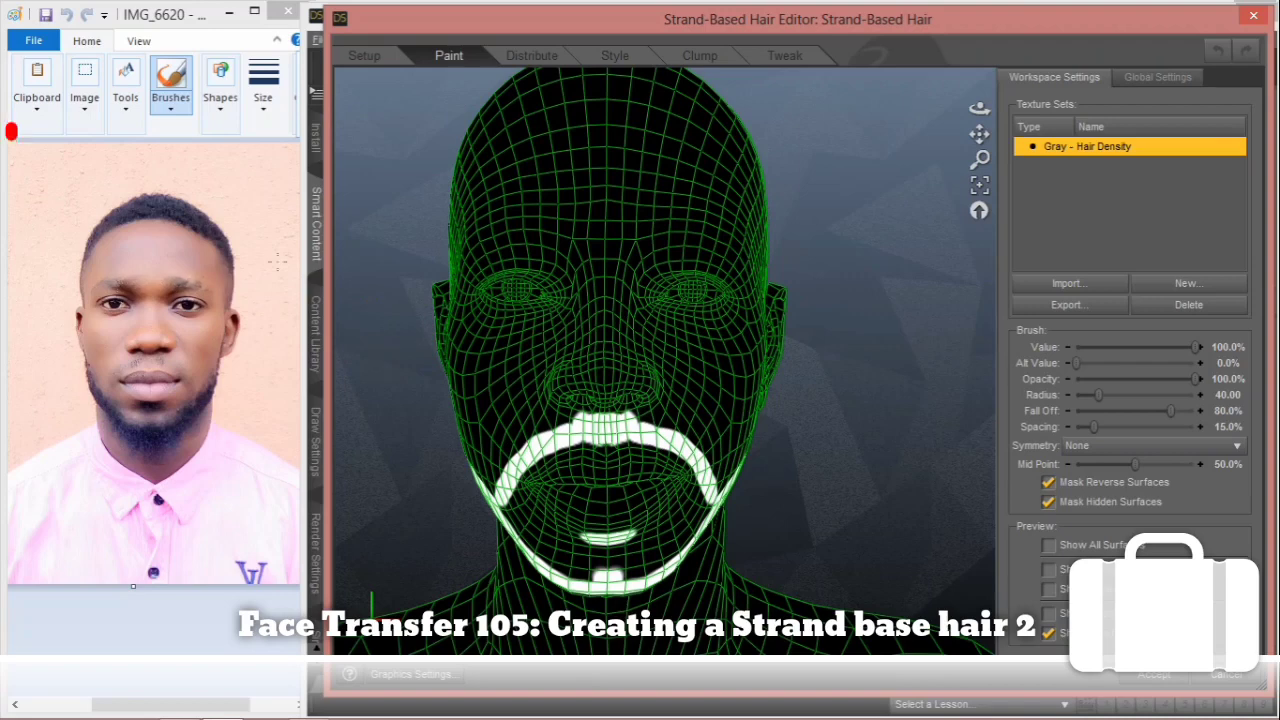
pyautogui.moveTo(762, 257); pyautogui.dragTo(763, 258, button='middle')
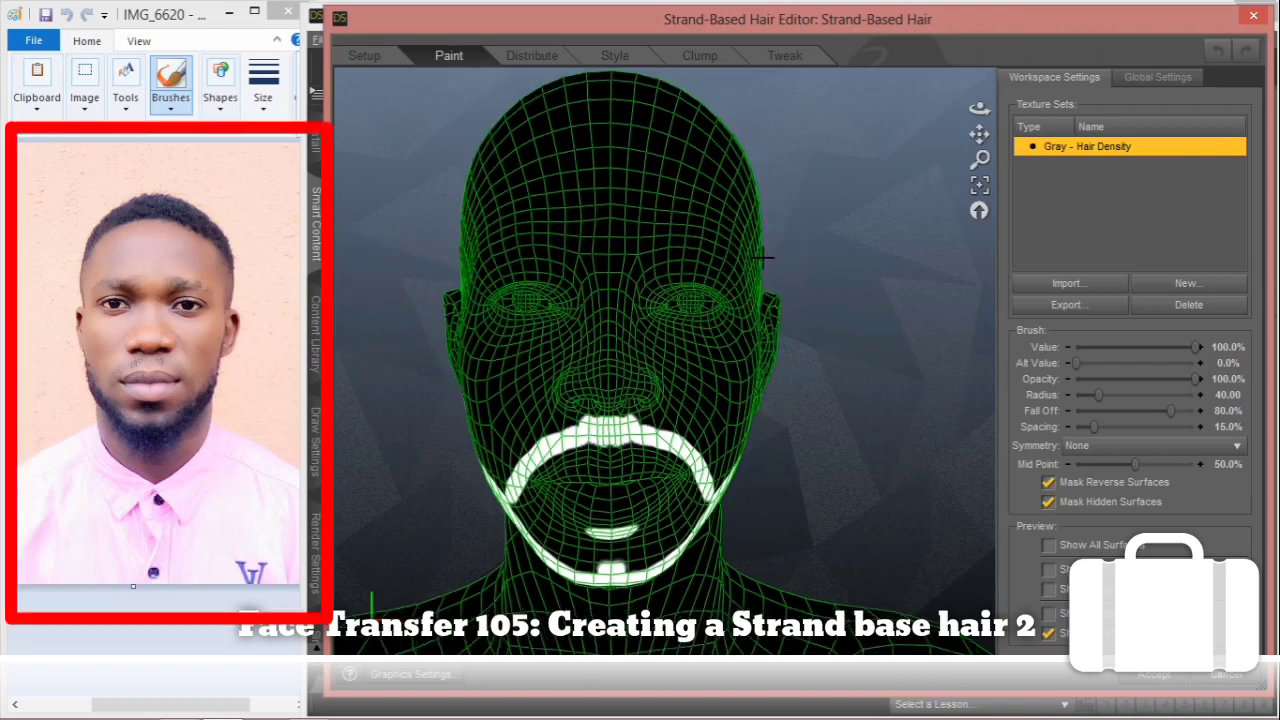
pyautogui.scroll(3, 762, 257)
pyautogui.scroll(2, 767, 258)
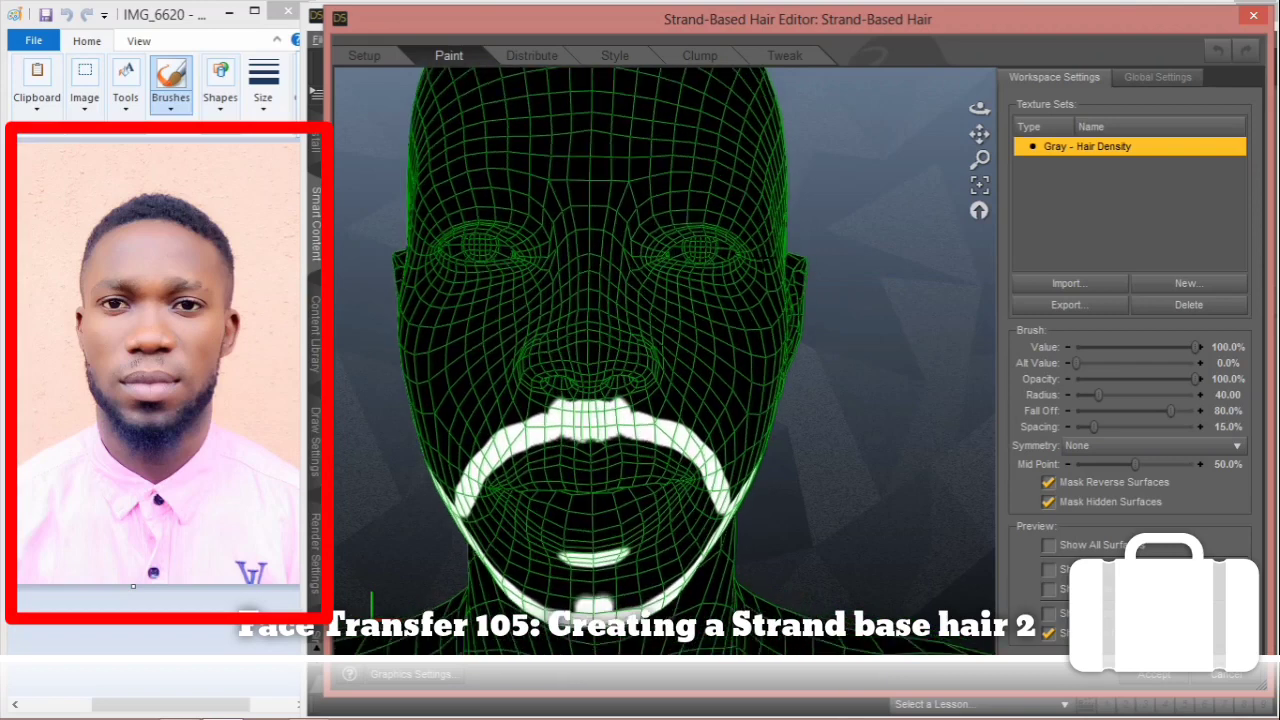
pyautogui.moveTo(980, 134); pyautogui.dragTo(981, 166)
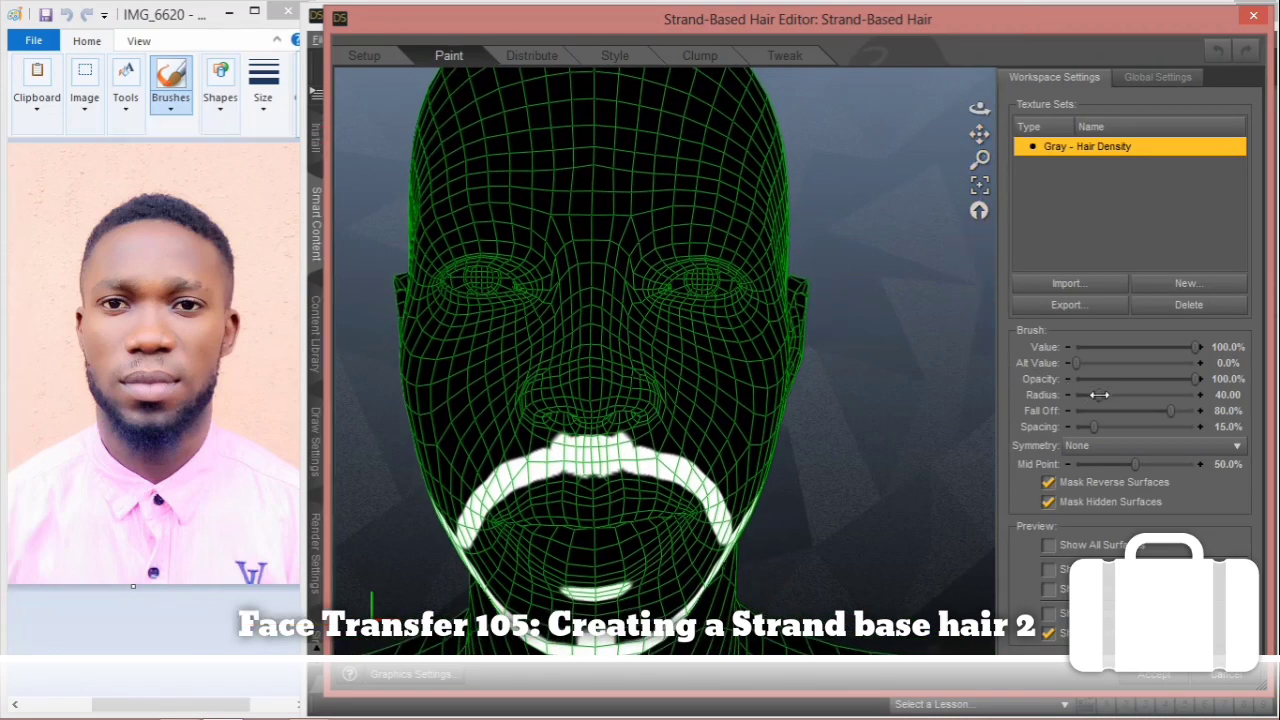
pyautogui.moveTo(1099, 395); pyautogui.dragTo(1086, 400)
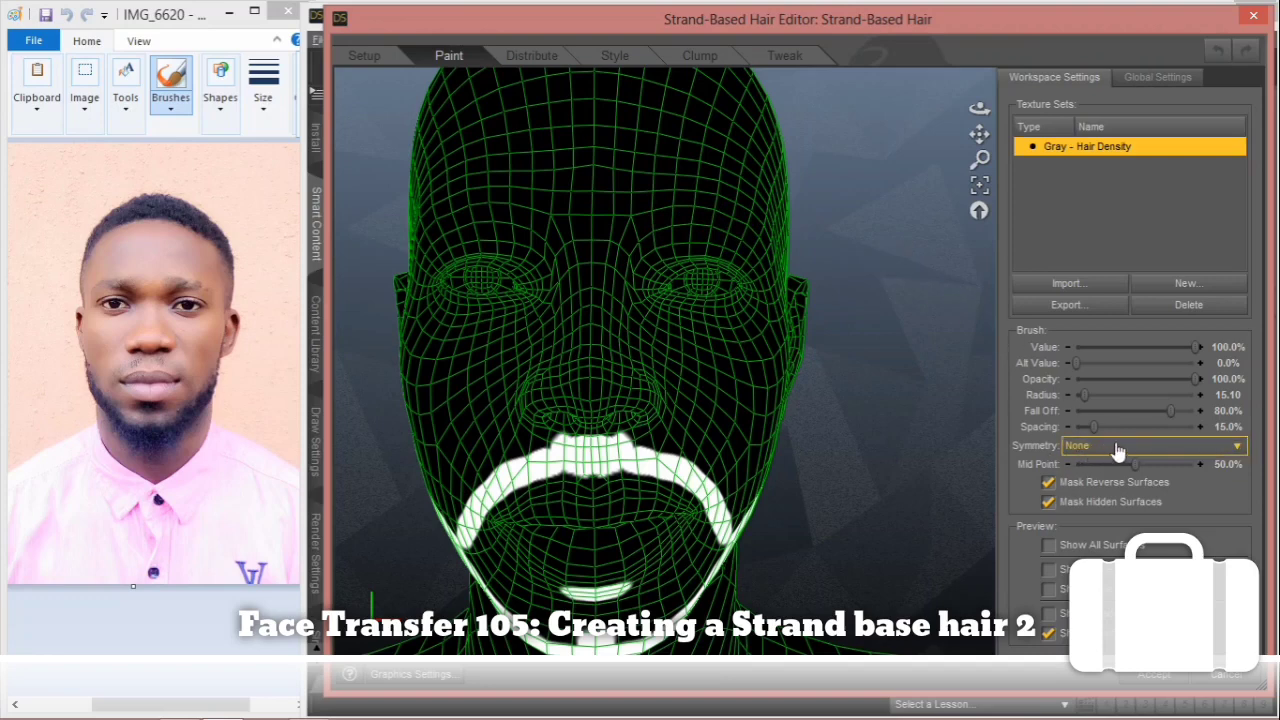
pyautogui.click(1117, 449)
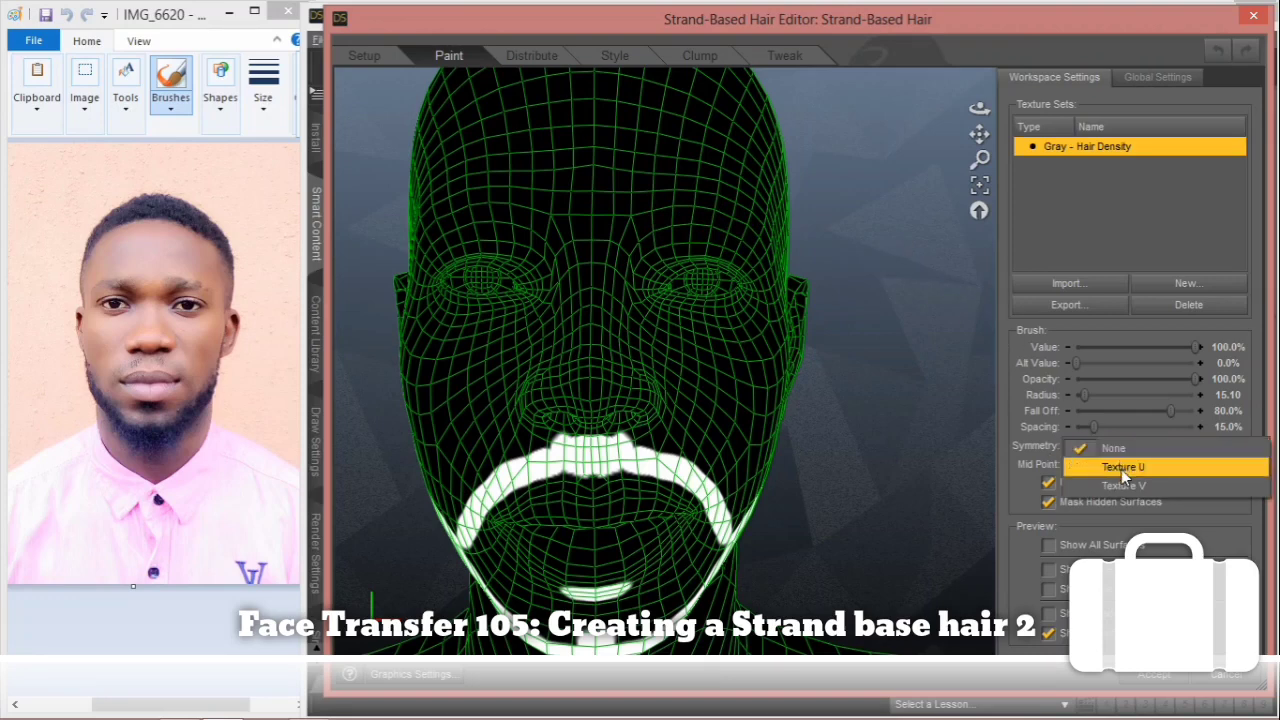
pyautogui.click(1122, 468)
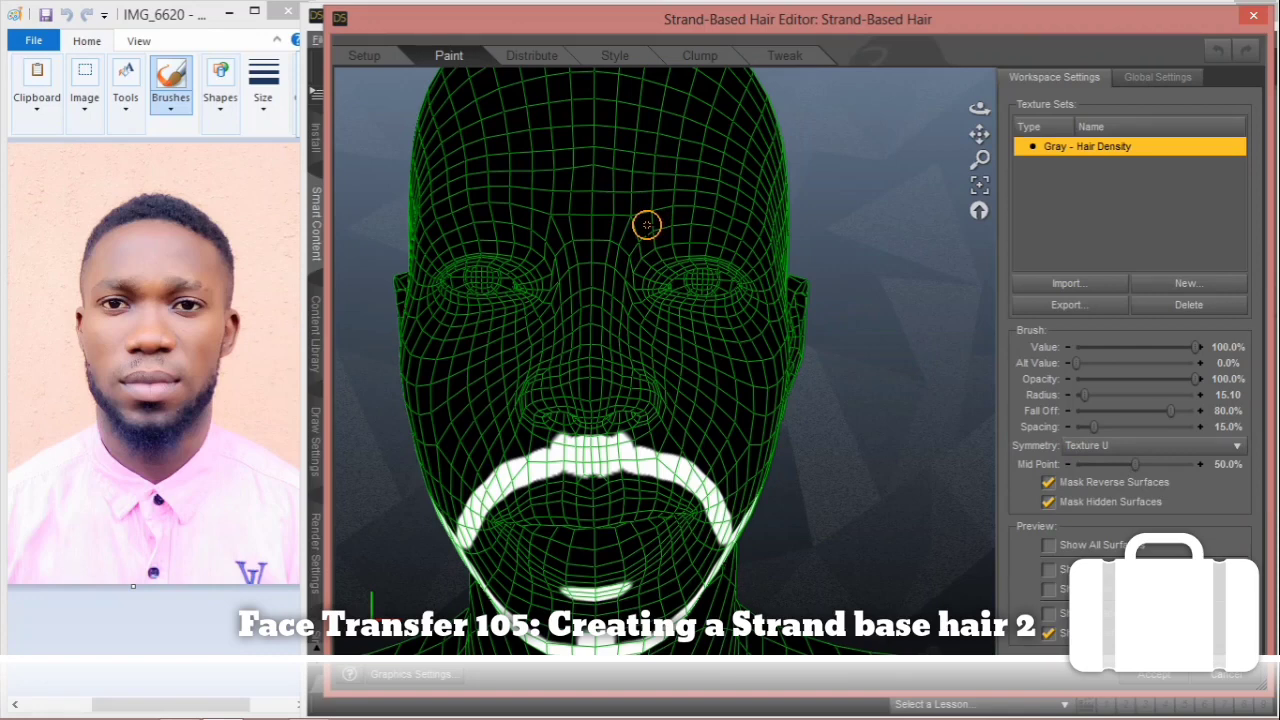
# Step: Try a mirrored eyebrow stroke with the current brush, undo it, and set the brush radius to 8.83
pyautogui.moveTo(647, 225); pyautogui.dragTo(731, 226)
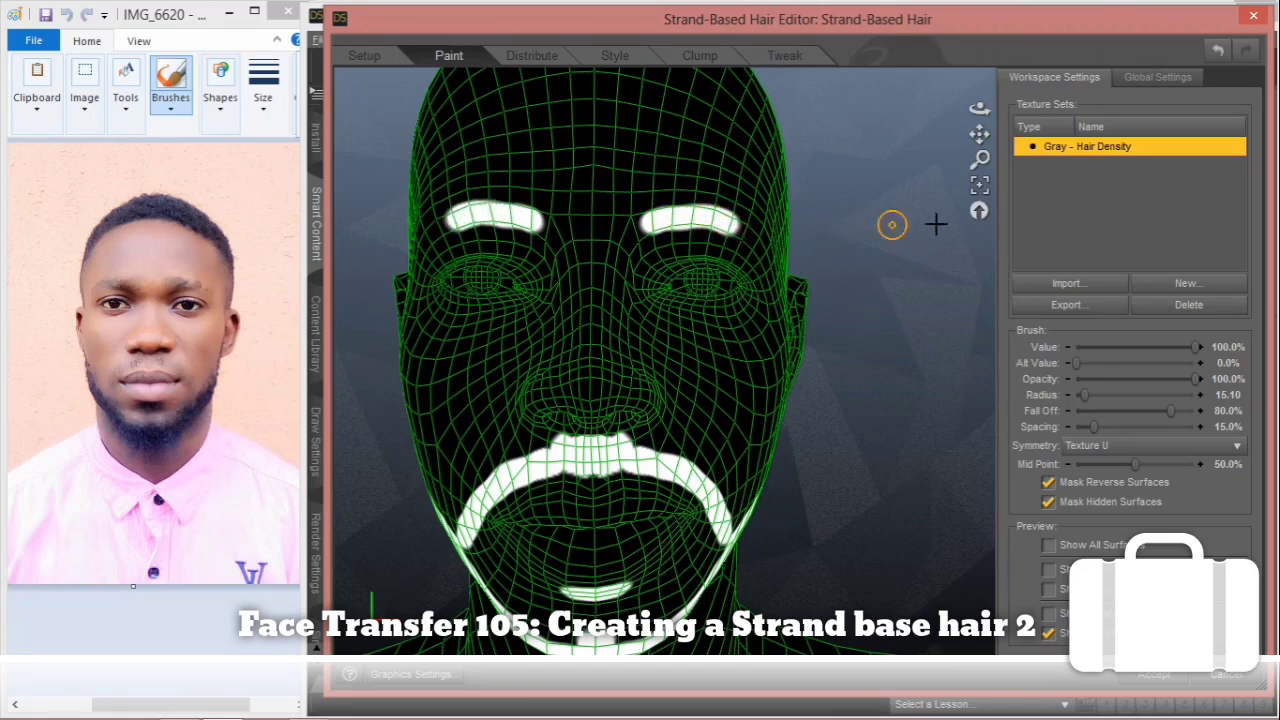
pyautogui.click(1218, 52)
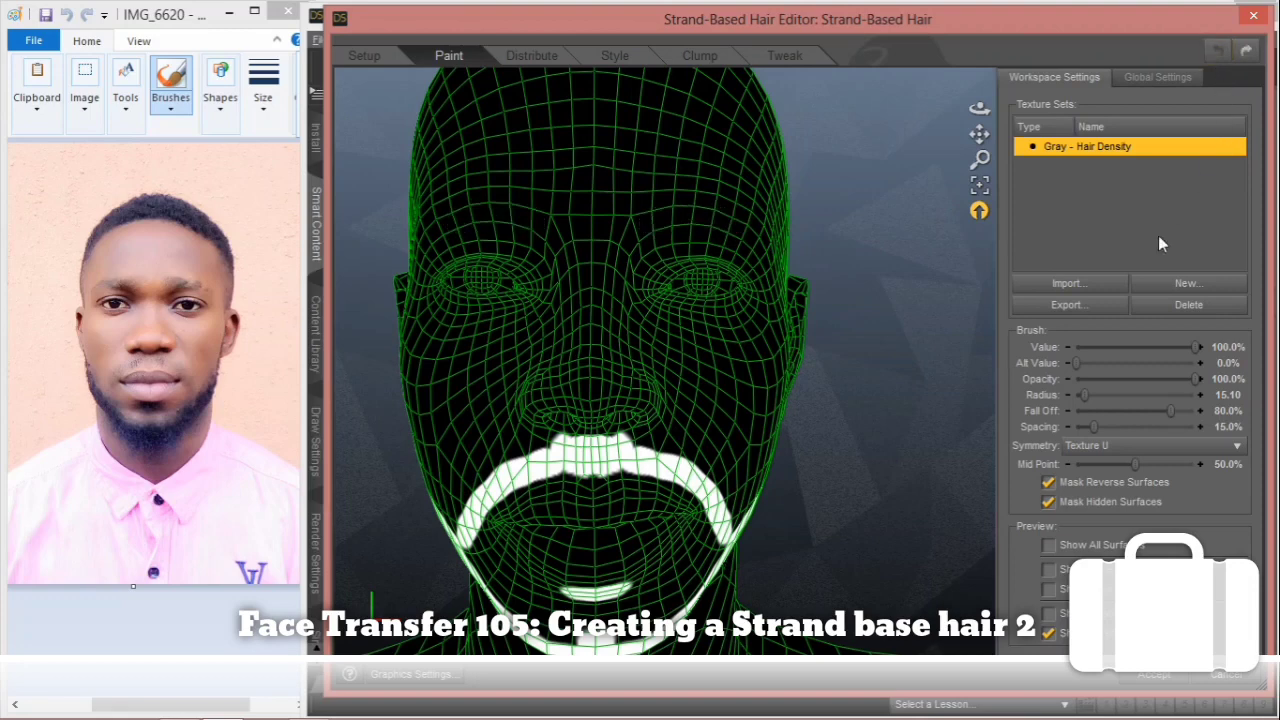
pyautogui.click(1068, 397)
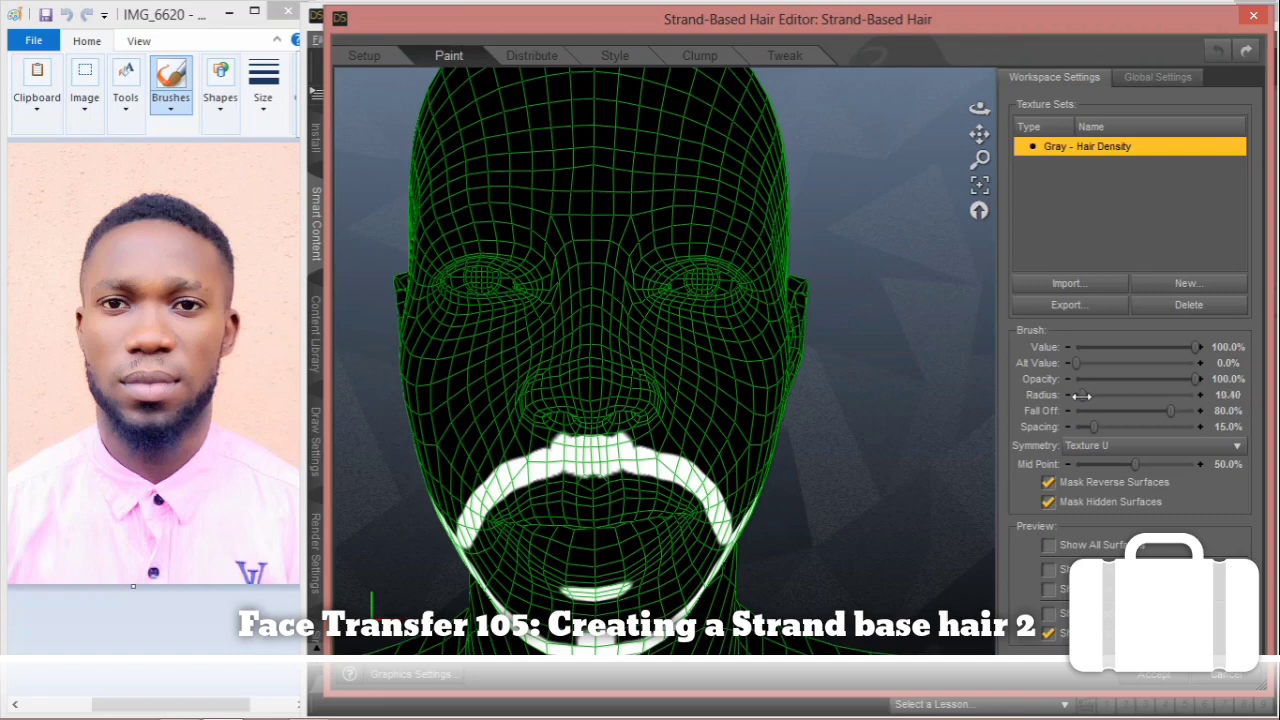
pyautogui.moveTo(1081, 396); pyautogui.dragTo(1080, 396)
pyautogui.moveTo(655, 219)
pyautogui.mouseDown()
pyautogui.moveTo(748, 235)
pyautogui.moveTo(641, 222)
pyautogui.moveTo(718, 214)
pyautogui.moveTo(686, 210)
pyautogui.moveTo(644, 231)
pyautogui.mouseUp()
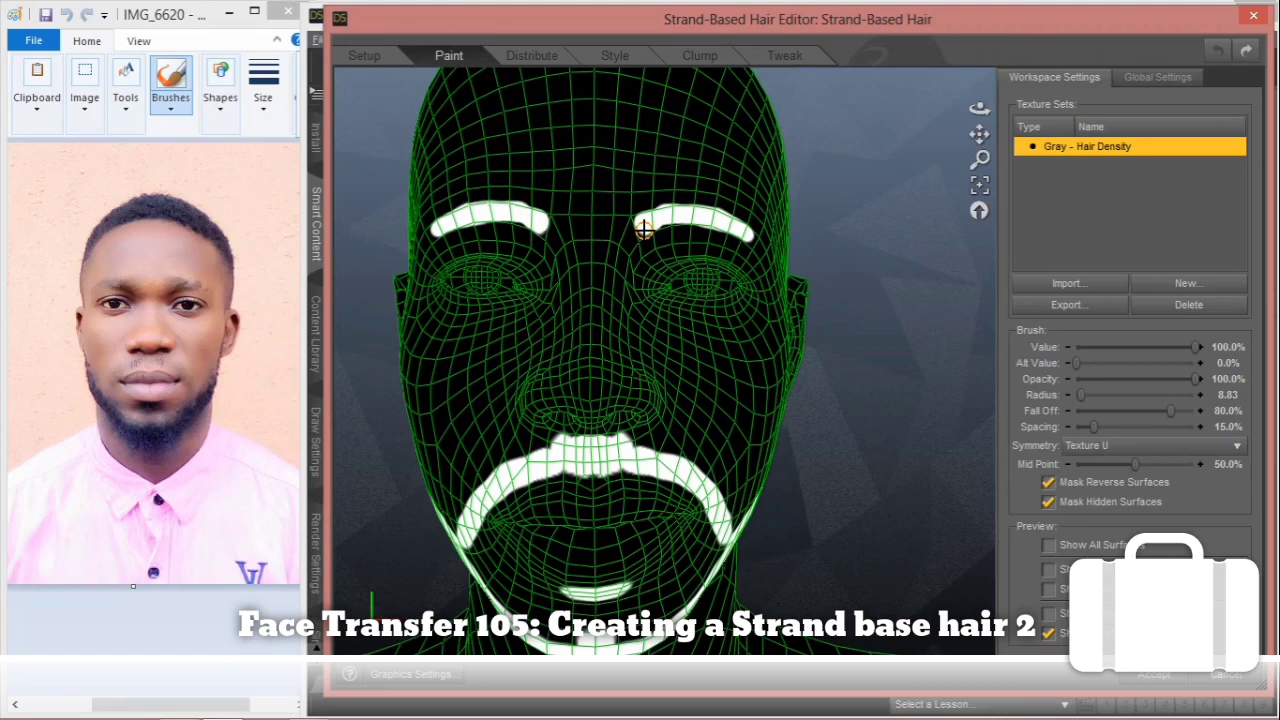
pyautogui.moveTo(644, 230); pyautogui.dragTo(668, 222)
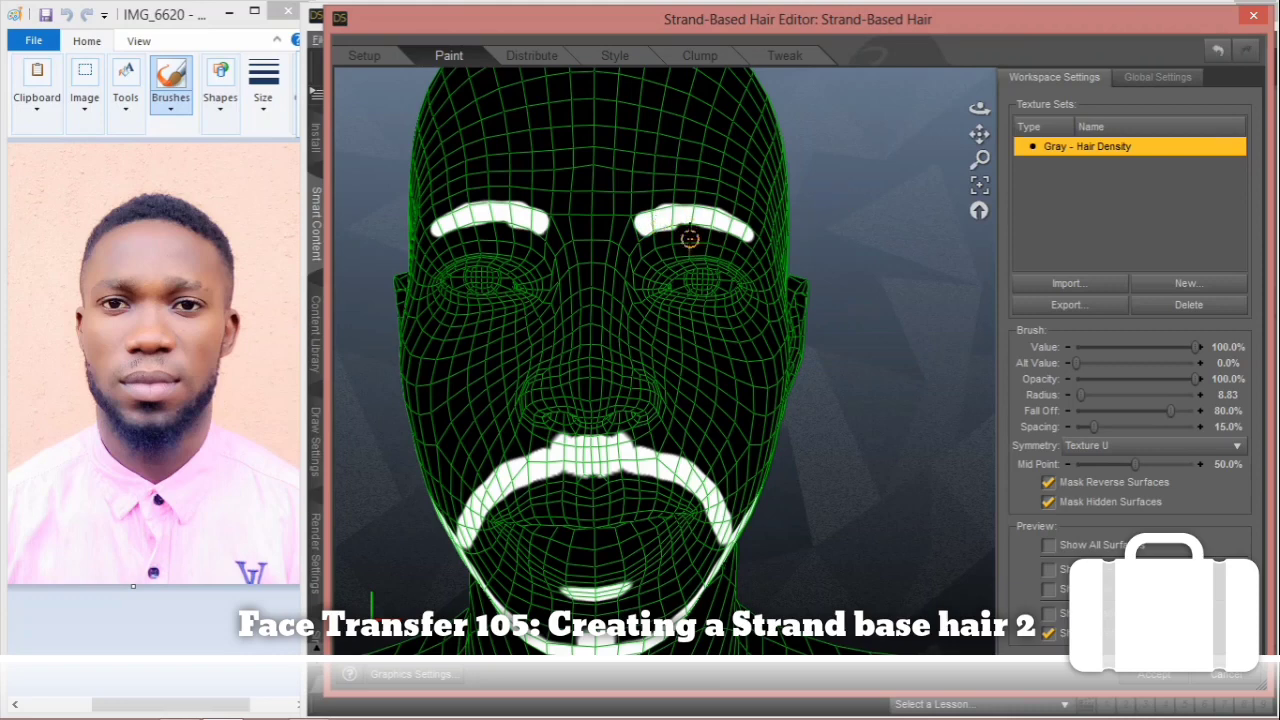
pyautogui.click(1216, 50)
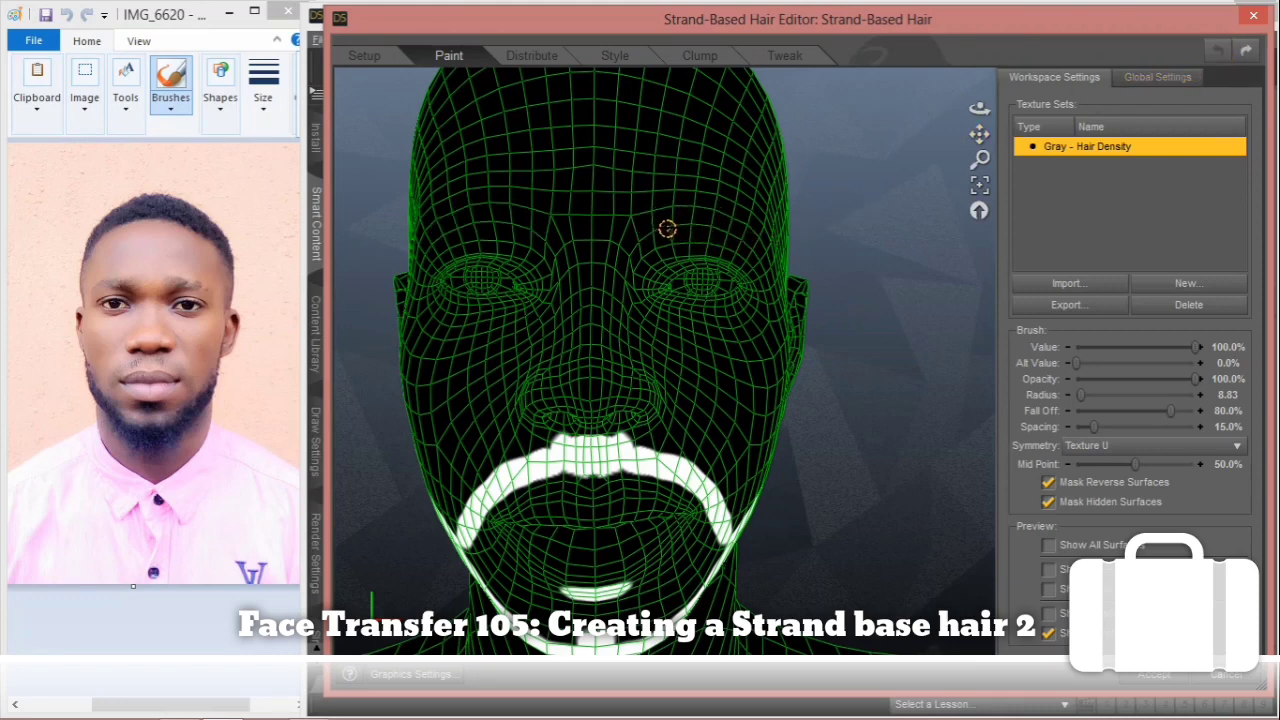
# Step: Paint thin arched eyebrows above both eyes on the hair density map and check their shape from the side
pyautogui.moveTo(647, 226)
pyautogui.mouseDown()
pyautogui.moveTo(706, 217)
pyautogui.moveTo(752, 238)
pyautogui.mouseUp()
pyautogui.moveTo(647, 220)
pyautogui.mouseDown()
pyautogui.moveTo(715, 218)
pyautogui.moveTo(748, 237)
pyautogui.moveTo(694, 218)
pyautogui.moveTo(642, 229)
pyautogui.mouseUp()
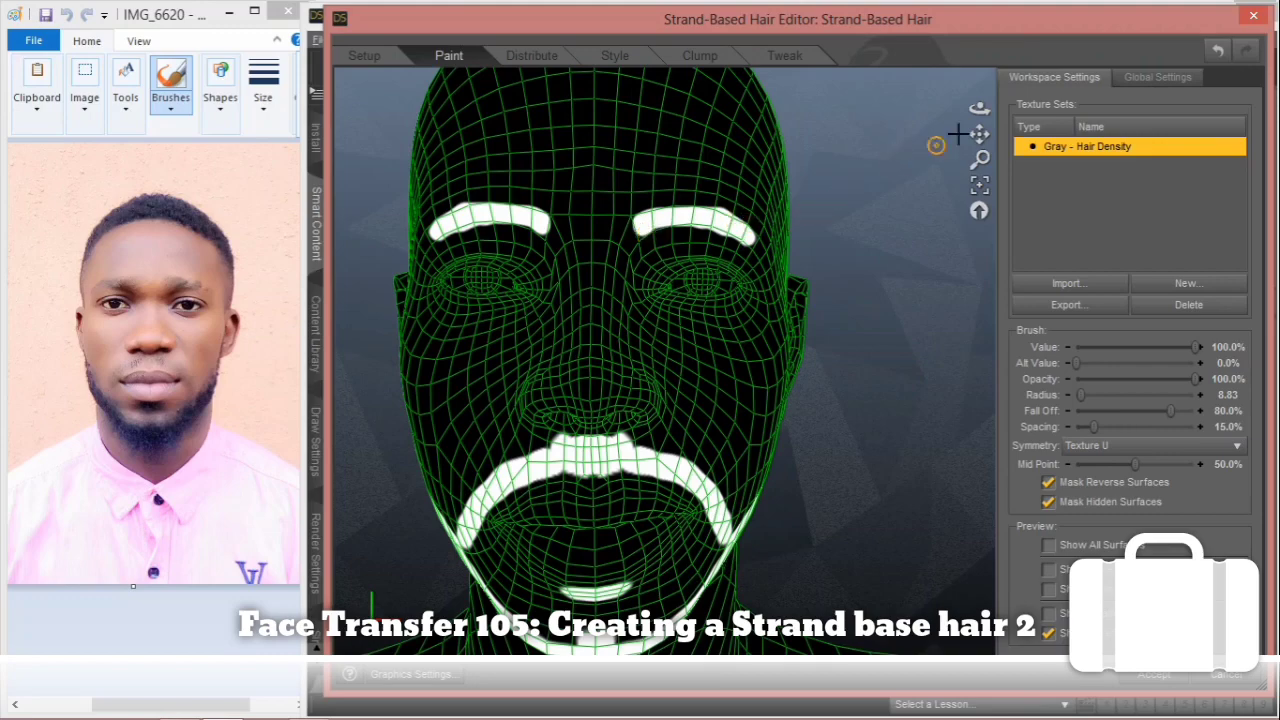
pyautogui.moveTo(979, 110); pyautogui.dragTo(810, 122)
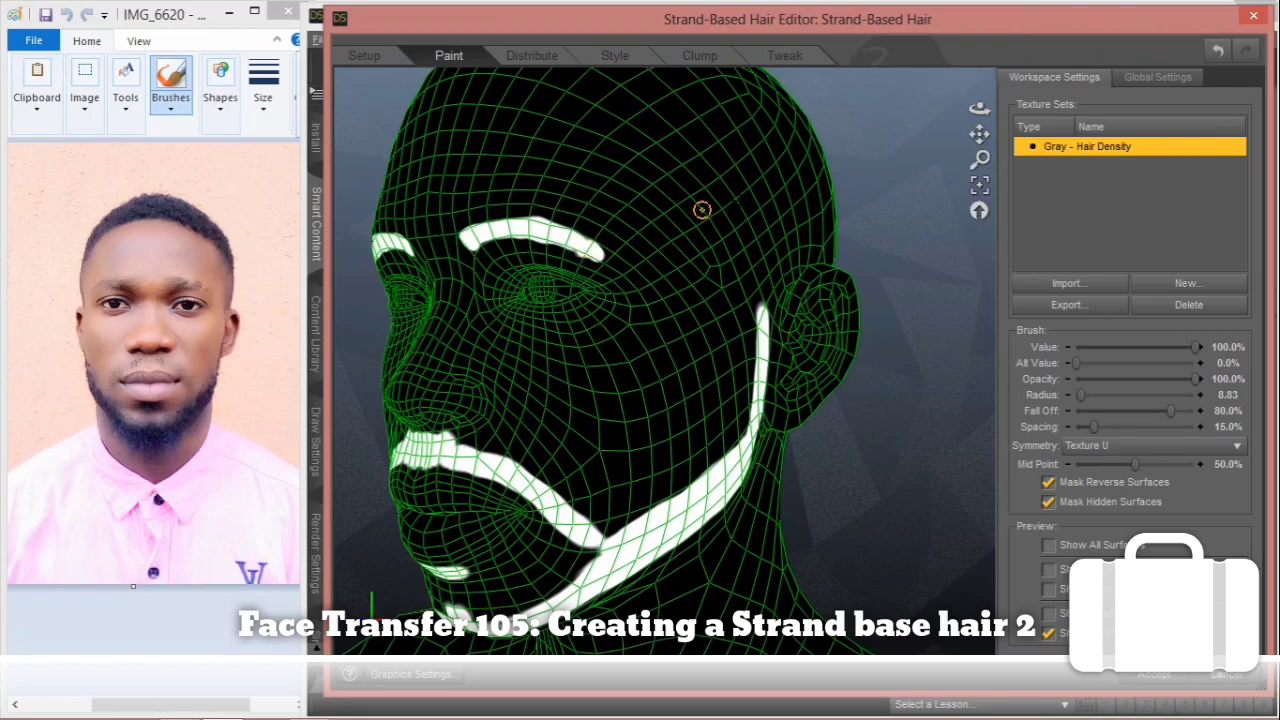
pyautogui.moveTo(979, 110); pyautogui.dragTo(1094, 113)
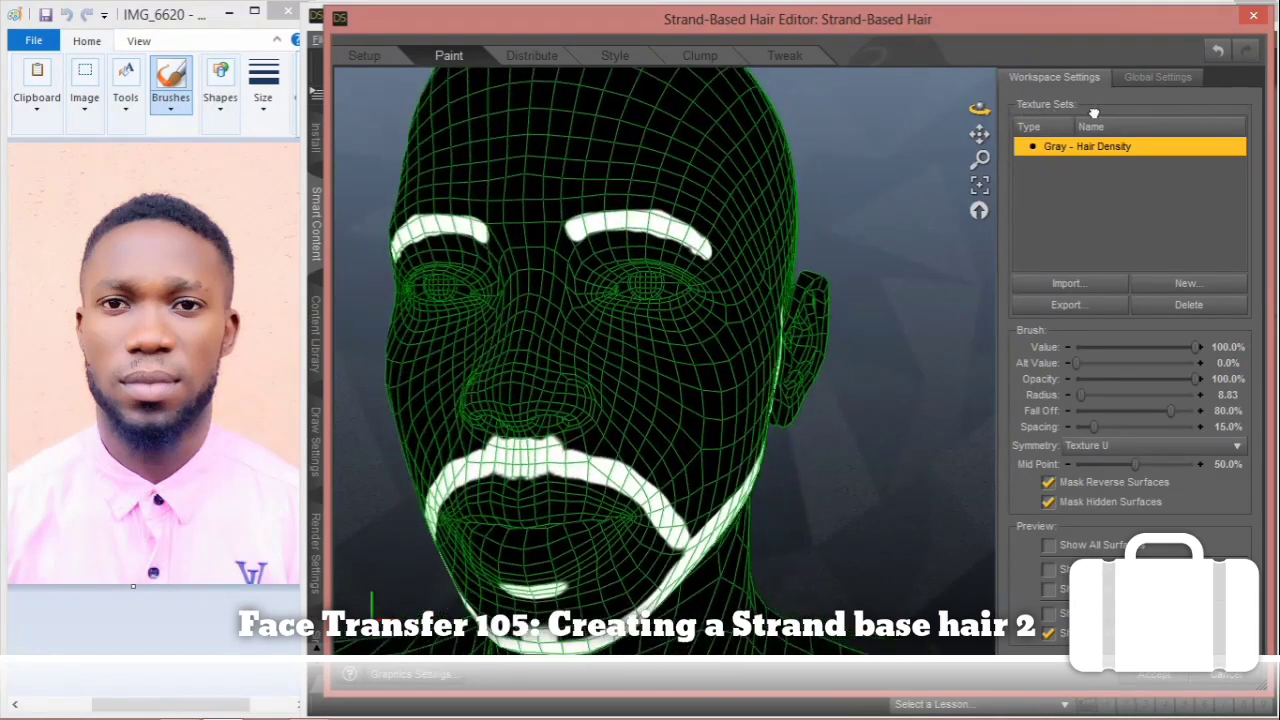
# Step: Paint the front hairline as a symmetric curved band across the top of the forehead
pyautogui.moveTo(980, 133); pyautogui.dragTo(963, 225)
pyautogui.moveTo(978, 110); pyautogui.dragTo(1026, 111)
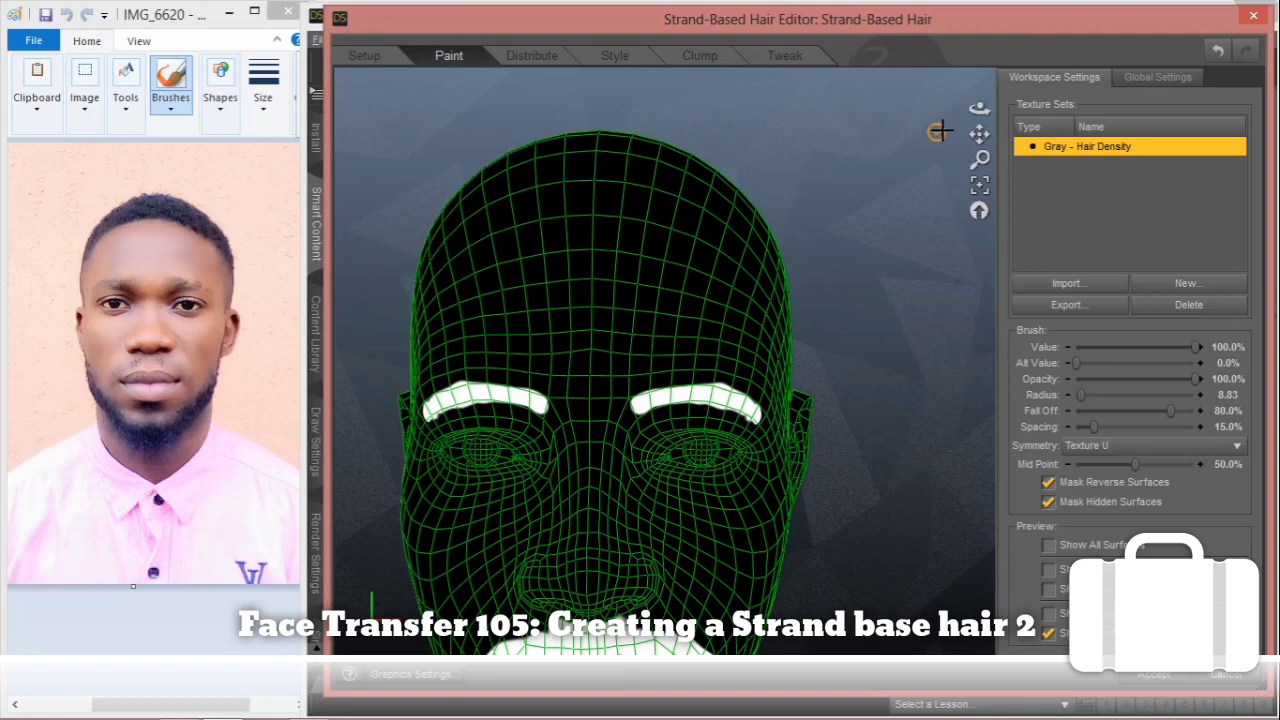
pyautogui.moveTo(984, 113); pyautogui.dragTo(991, 104)
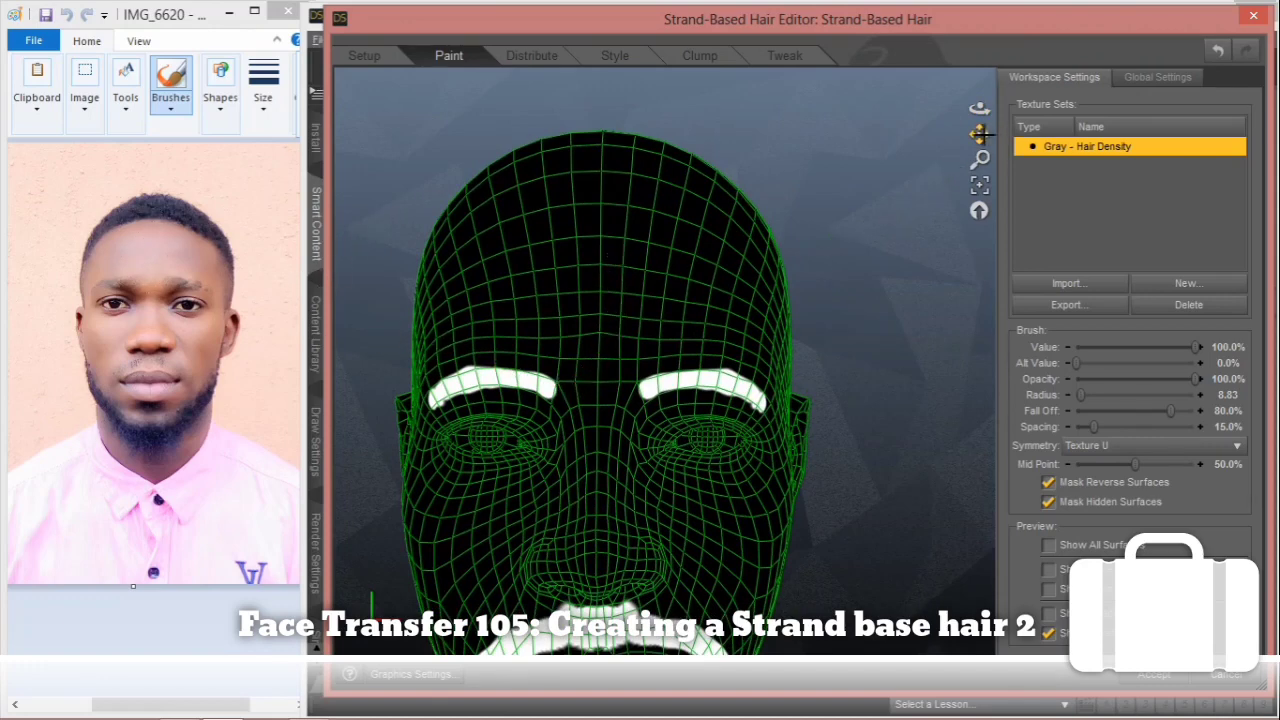
pyautogui.moveTo(980, 133); pyautogui.dragTo(865, 254)
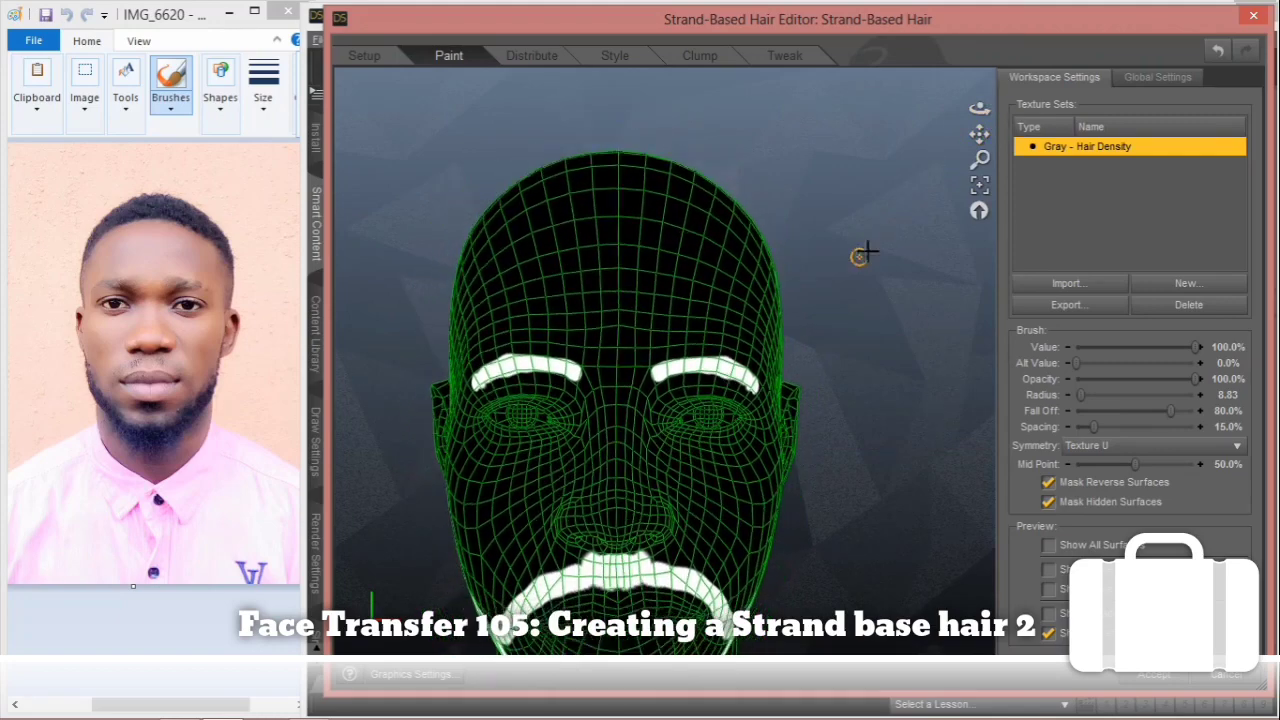
pyautogui.moveTo(981, 142); pyautogui.dragTo(989, 77)
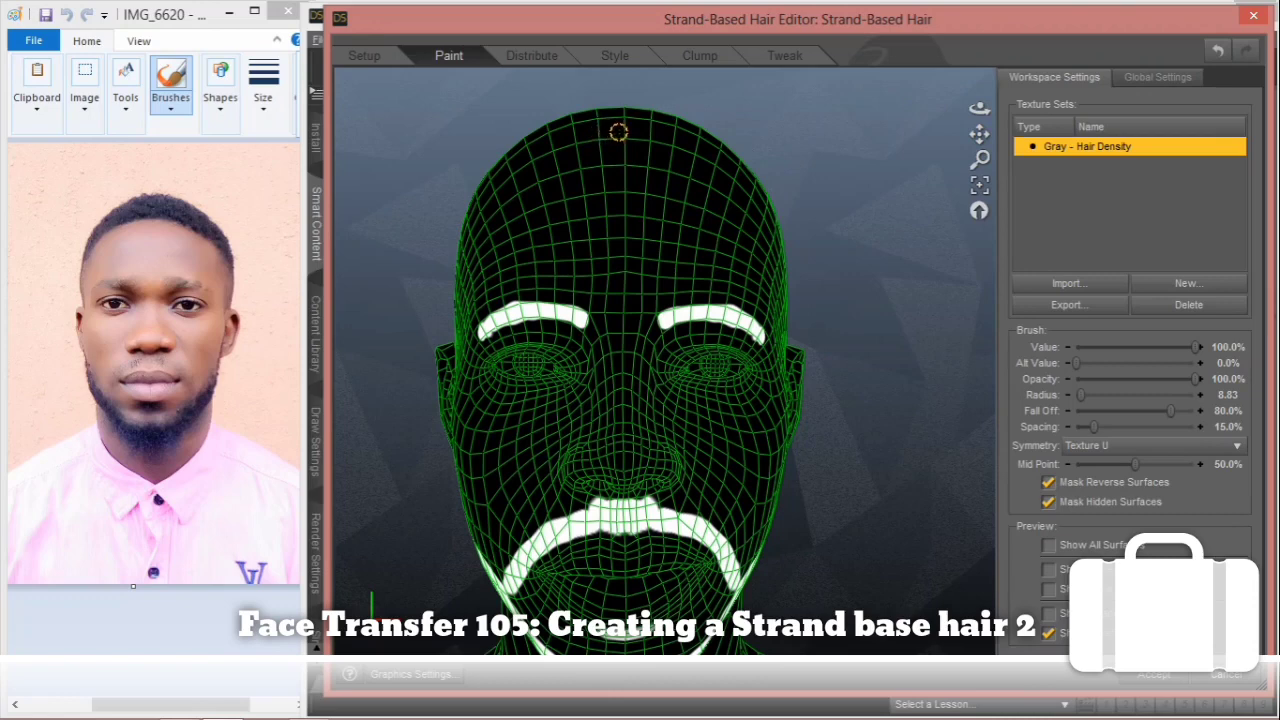
pyautogui.moveTo(610, 126); pyautogui.dragTo(636, 127)
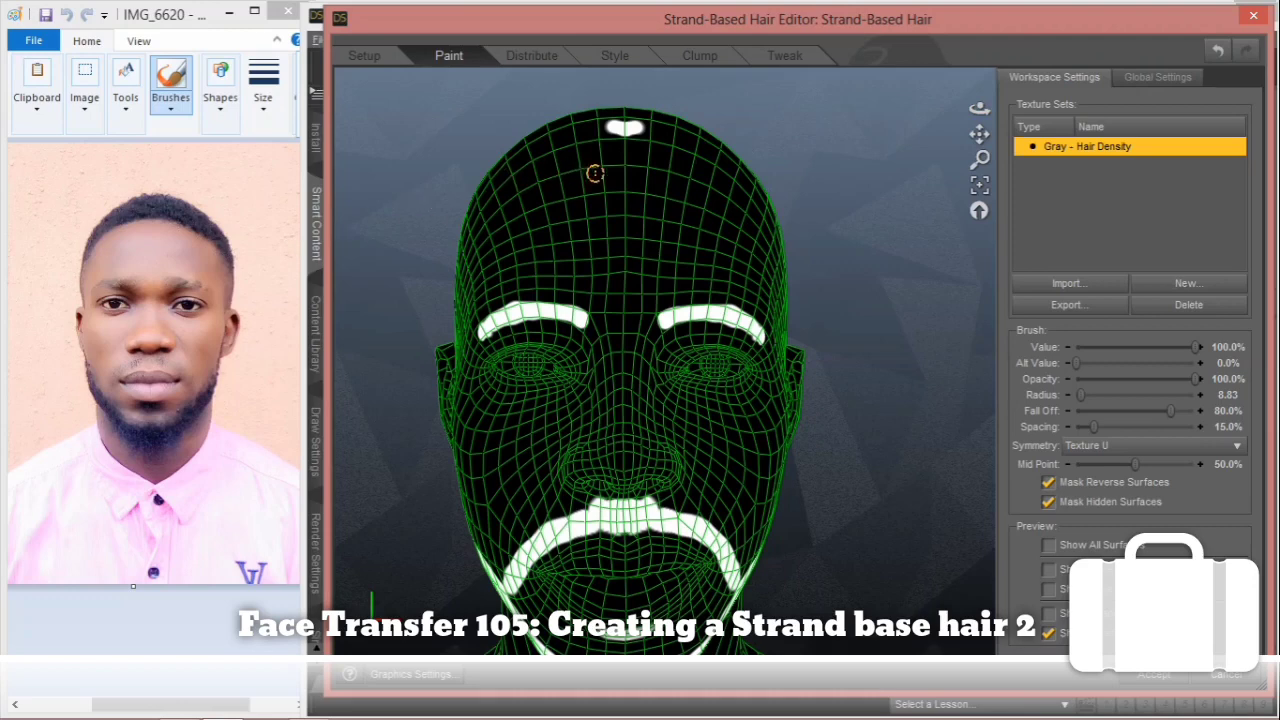
pyautogui.moveTo(640, 123); pyautogui.dragTo(744, 170)
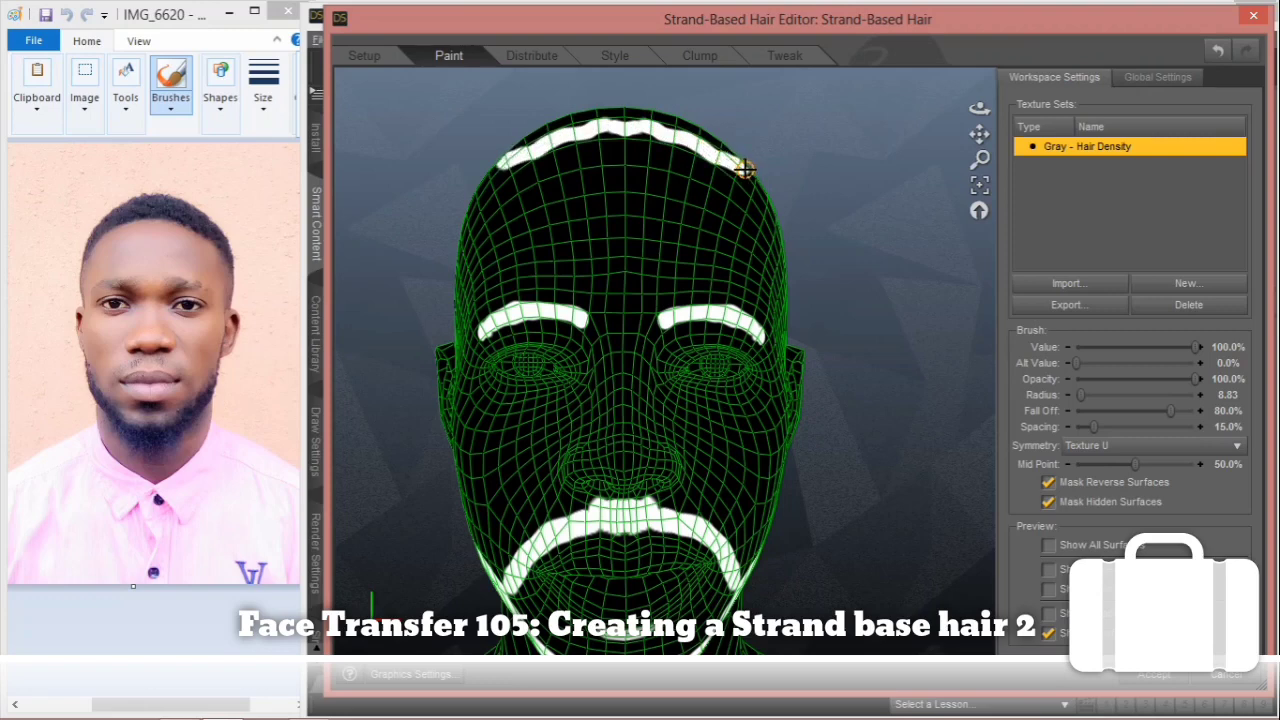
pyautogui.moveTo(747, 173); pyautogui.dragTo(749, 177)
# Step: Extend the ends of the front hairline band down to a pointed corner at each temple and start the side outline backward
pyautogui.moveTo(980, 109)
pyautogui.mouseDown()
pyautogui.moveTo(820, 150)
pyautogui.moveTo(826, 177)
pyautogui.moveTo(913, 148)
pyautogui.moveTo(854, 149)
pyautogui.moveTo(903, 149)
pyautogui.mouseUp()
pyautogui.moveTo(678, 178)
pyautogui.mouseDown()
pyautogui.moveTo(694, 186)
pyautogui.moveTo(665, 173)
pyautogui.moveTo(704, 188)
pyautogui.moveTo(561, 148)
pyautogui.moveTo(700, 178)
pyautogui.moveTo(710, 194)
pyautogui.mouseUp()
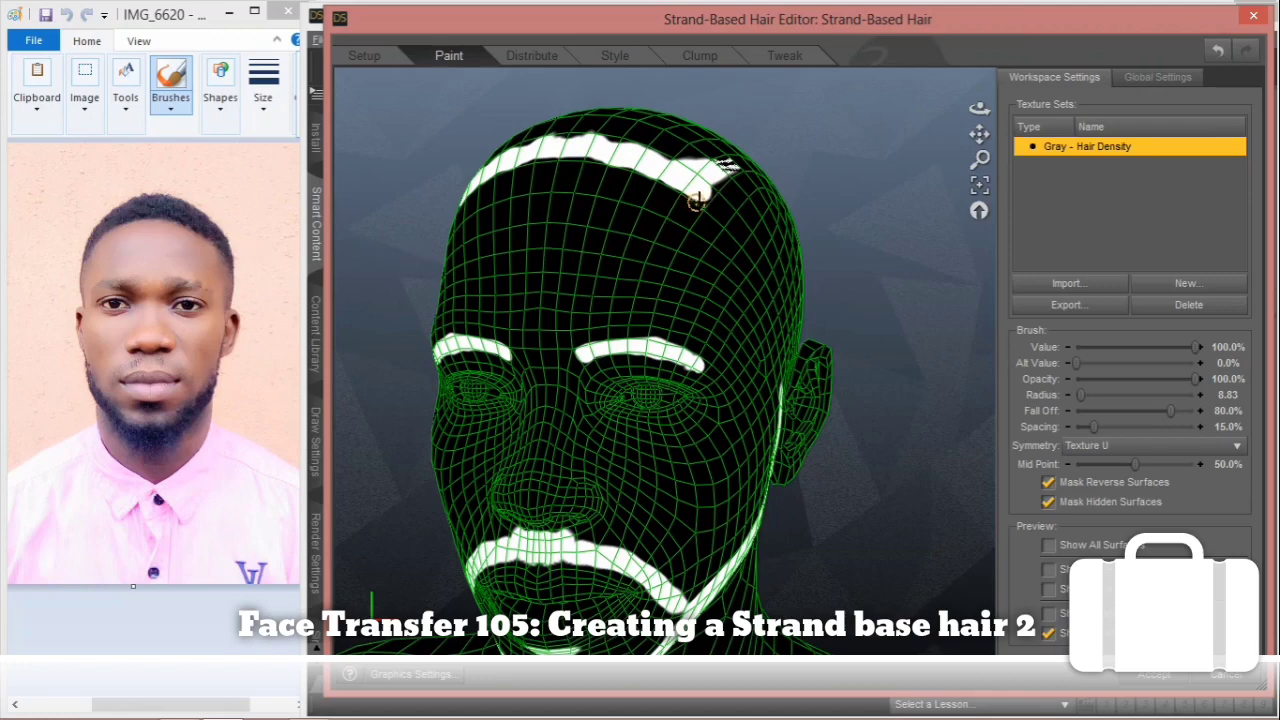
pyautogui.moveTo(979, 108); pyautogui.dragTo(856, 120)
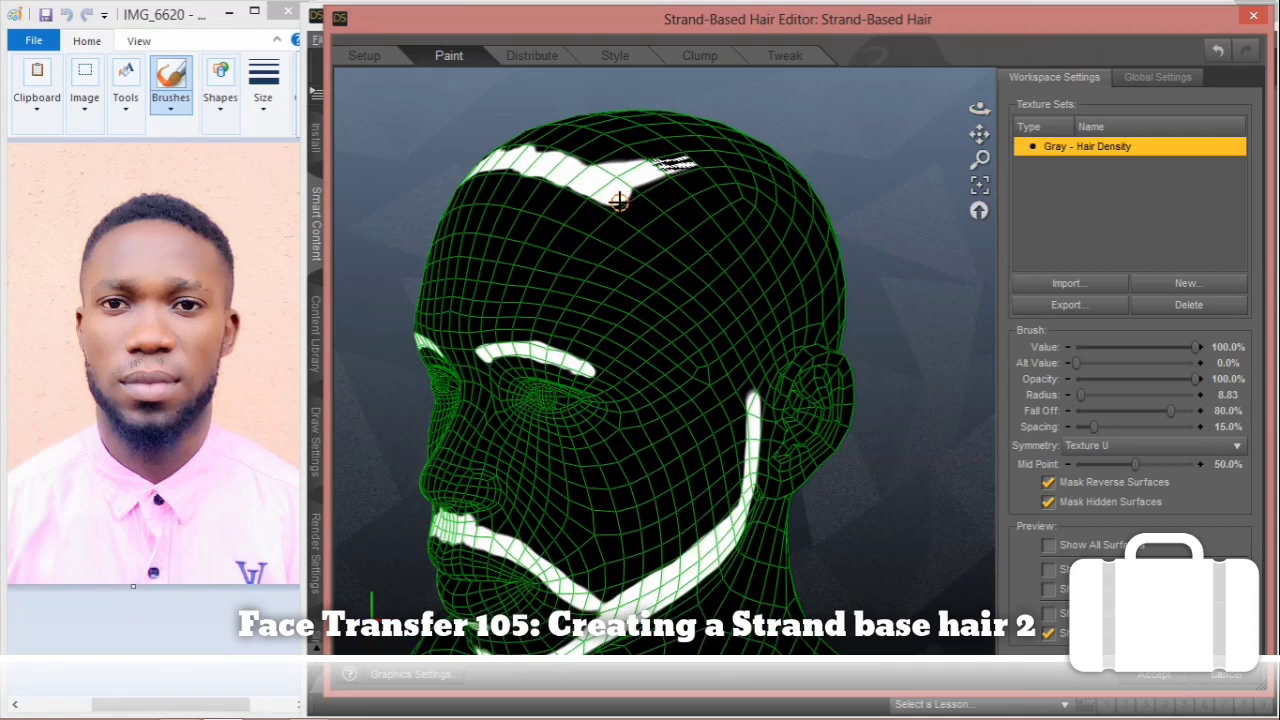
pyautogui.moveTo(622, 201)
pyautogui.mouseDown()
pyautogui.moveTo(640, 203)
pyautogui.moveTo(619, 204)
pyautogui.moveTo(634, 180)
pyautogui.moveTo(591, 186)
pyautogui.moveTo(617, 199)
pyautogui.mouseUp()
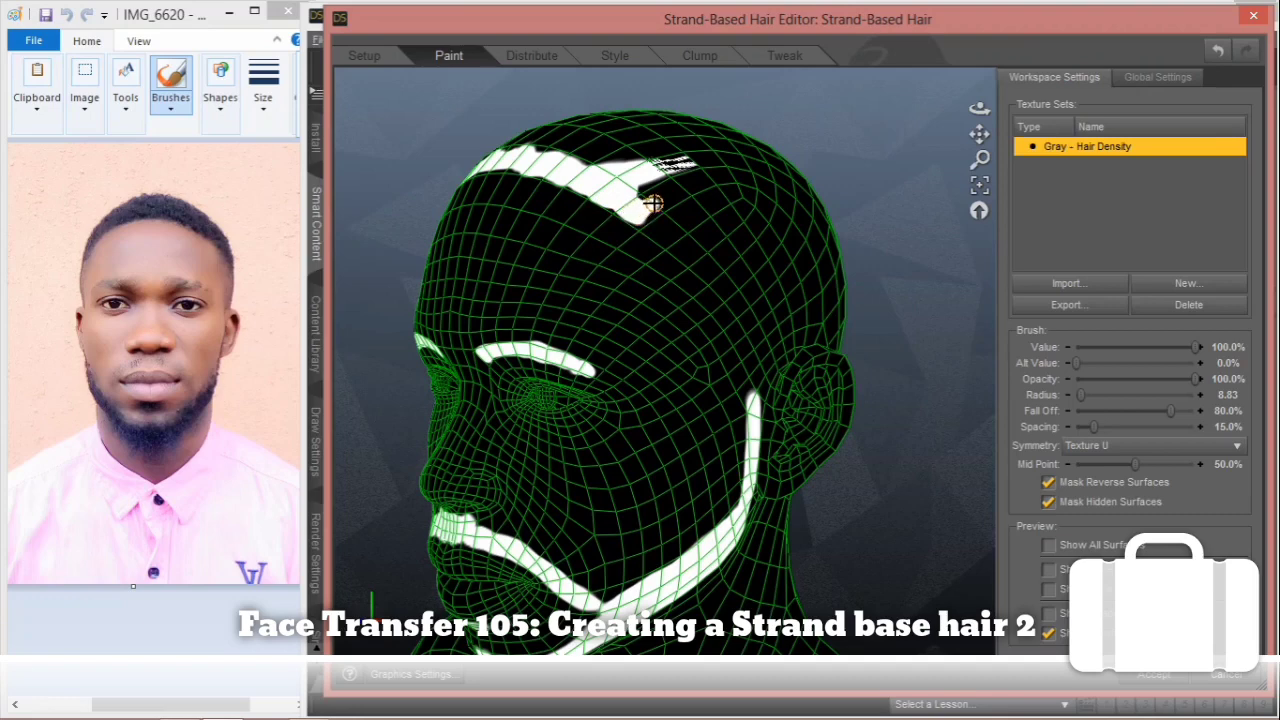
pyautogui.moveTo(655, 202); pyautogui.dragTo(730, 174)
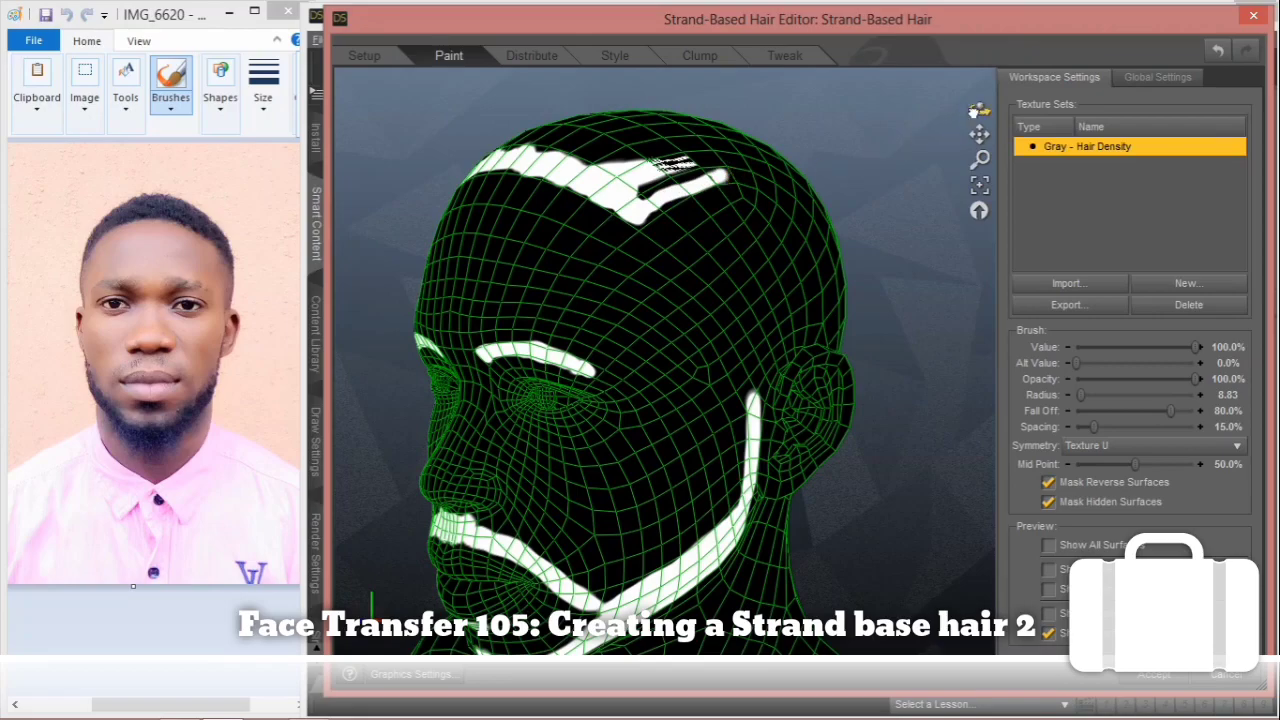
# Step: Paint a thin mirrored band from the temple along the side of the head to the back, undoing and redrawing the first stroke
pyautogui.moveTo(978, 110)
pyautogui.mouseDown()
pyautogui.moveTo(1023, 288)
pyautogui.moveTo(917, 249)
pyautogui.moveTo(700, 206)
pyautogui.moveTo(576, 224)
pyautogui.mouseUp()
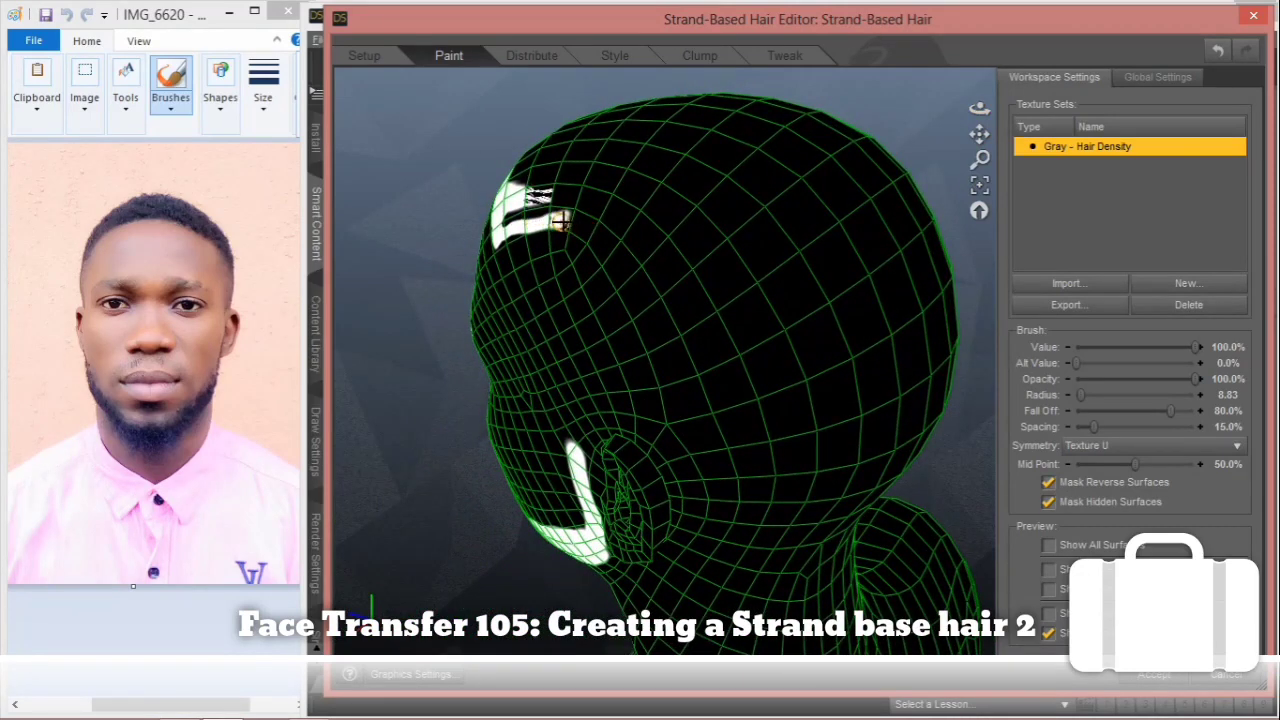
pyautogui.moveTo(576, 224)
pyautogui.mouseDown()
pyautogui.moveTo(806, 243)
pyautogui.moveTo(906, 198)
pyautogui.mouseUp()
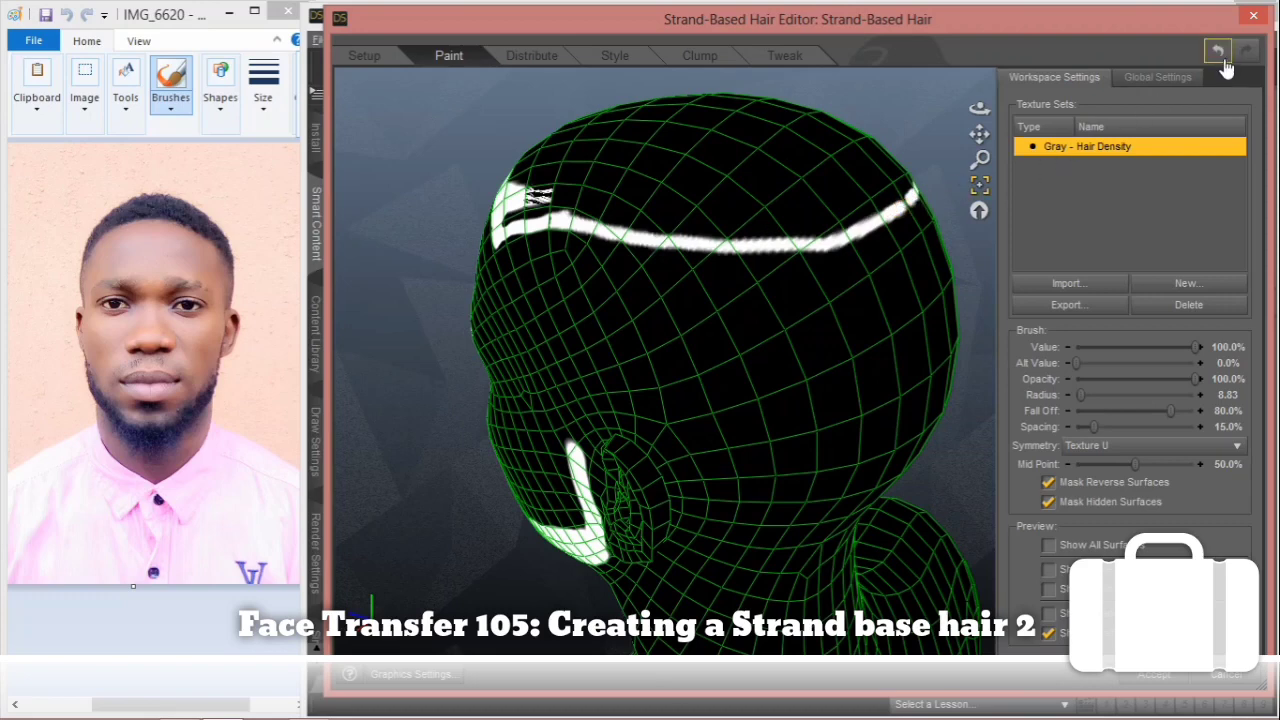
pyautogui.click(1218, 50)
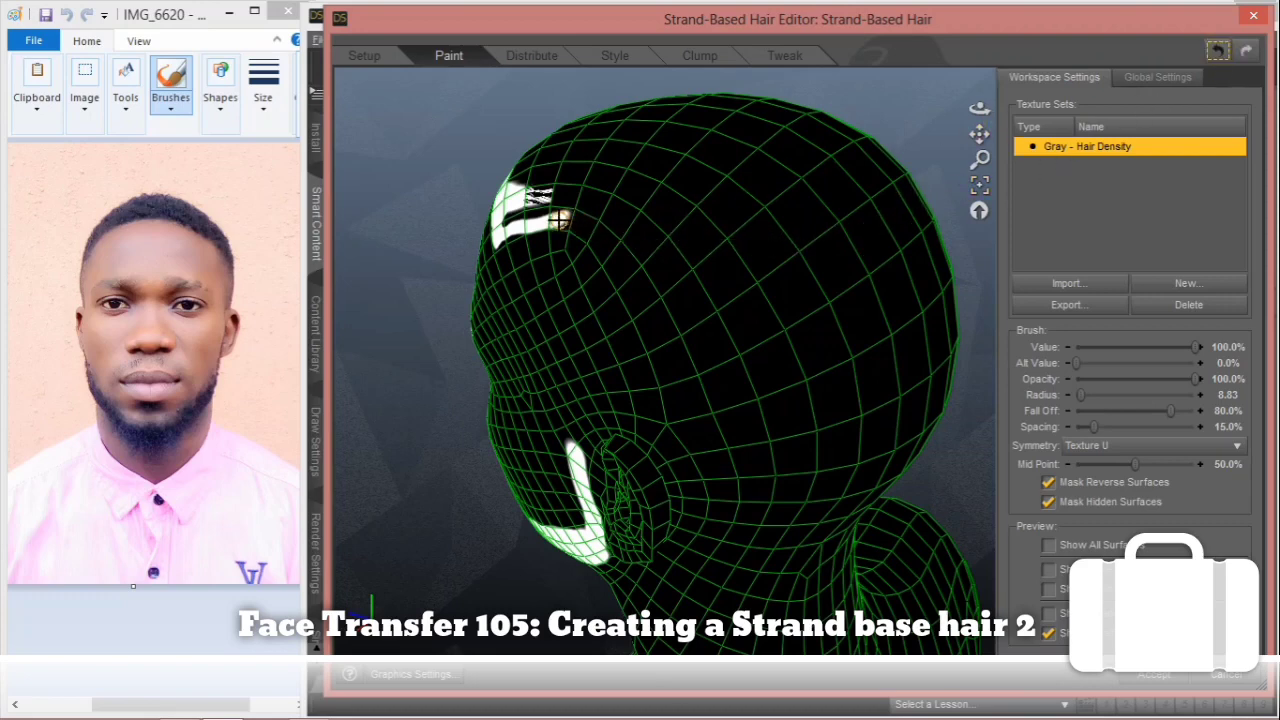
pyautogui.moveTo(555, 220)
pyautogui.mouseDown()
pyautogui.moveTo(764, 220)
pyautogui.moveTo(834, 207)
pyautogui.moveTo(895, 172)
pyautogui.moveTo(891, 185)
pyautogui.mouseUp()
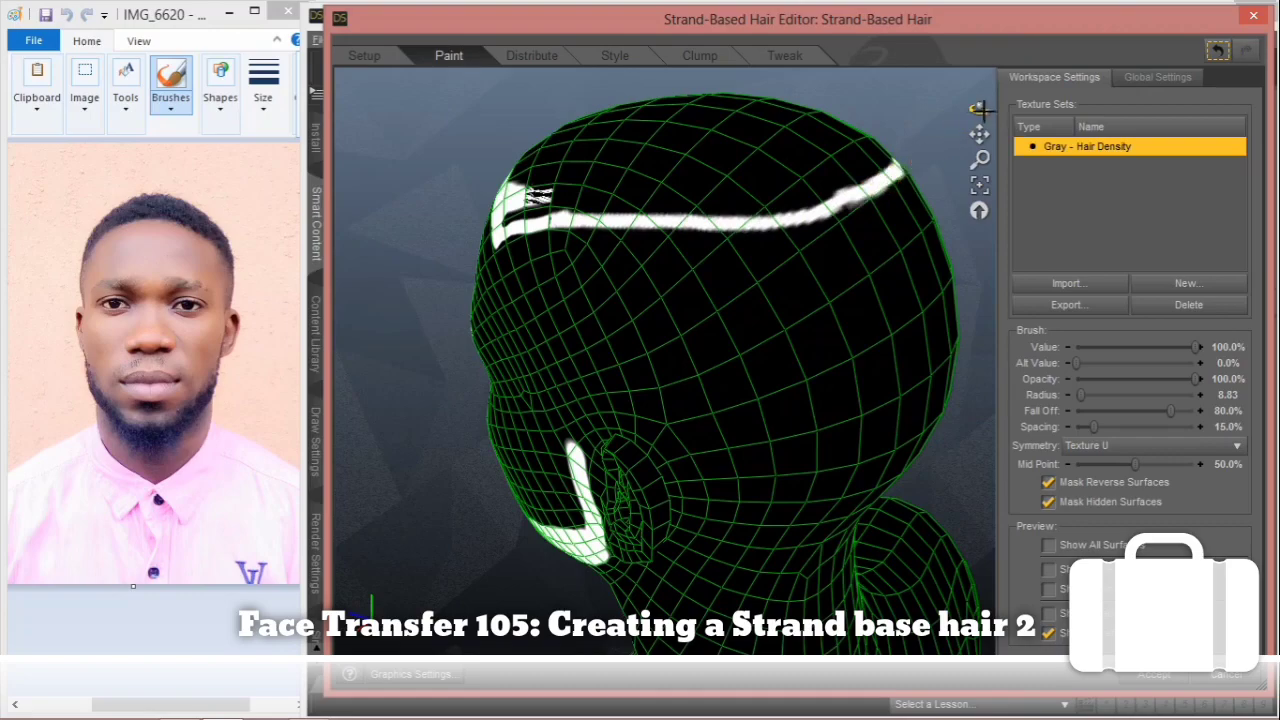
# Step: Examine the painted hairline and side bands from above the head
pyautogui.moveTo(979, 108); pyautogui.dragTo(1074, 291)
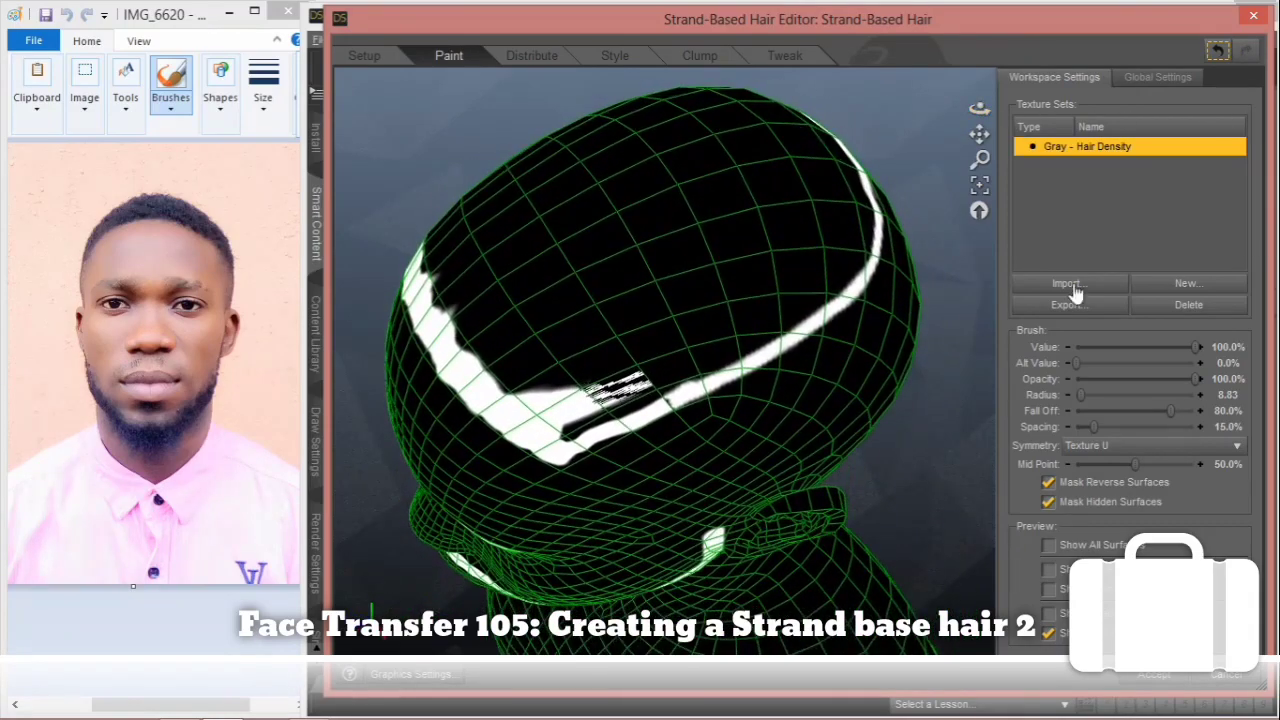
pyautogui.scroll(-5, 869, 357)
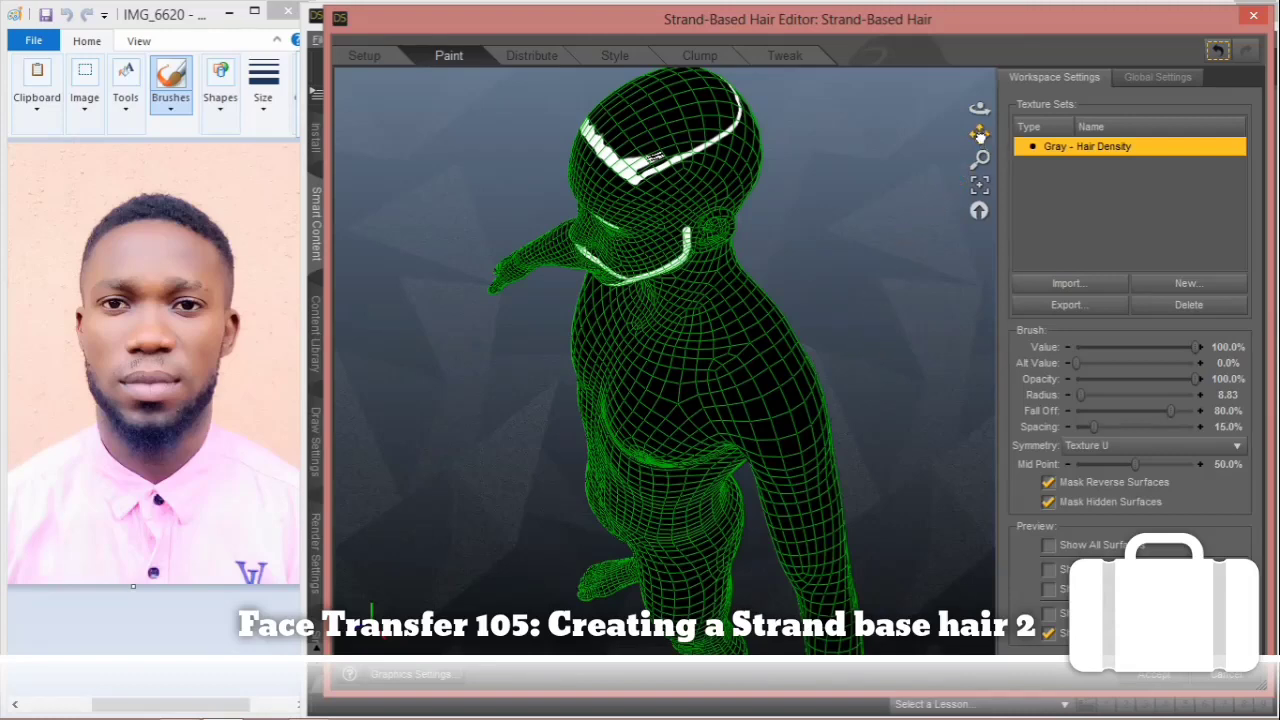
pyautogui.moveTo(979, 133); pyautogui.dragTo(980, 150)
pyautogui.scroll(2, 876, 303)
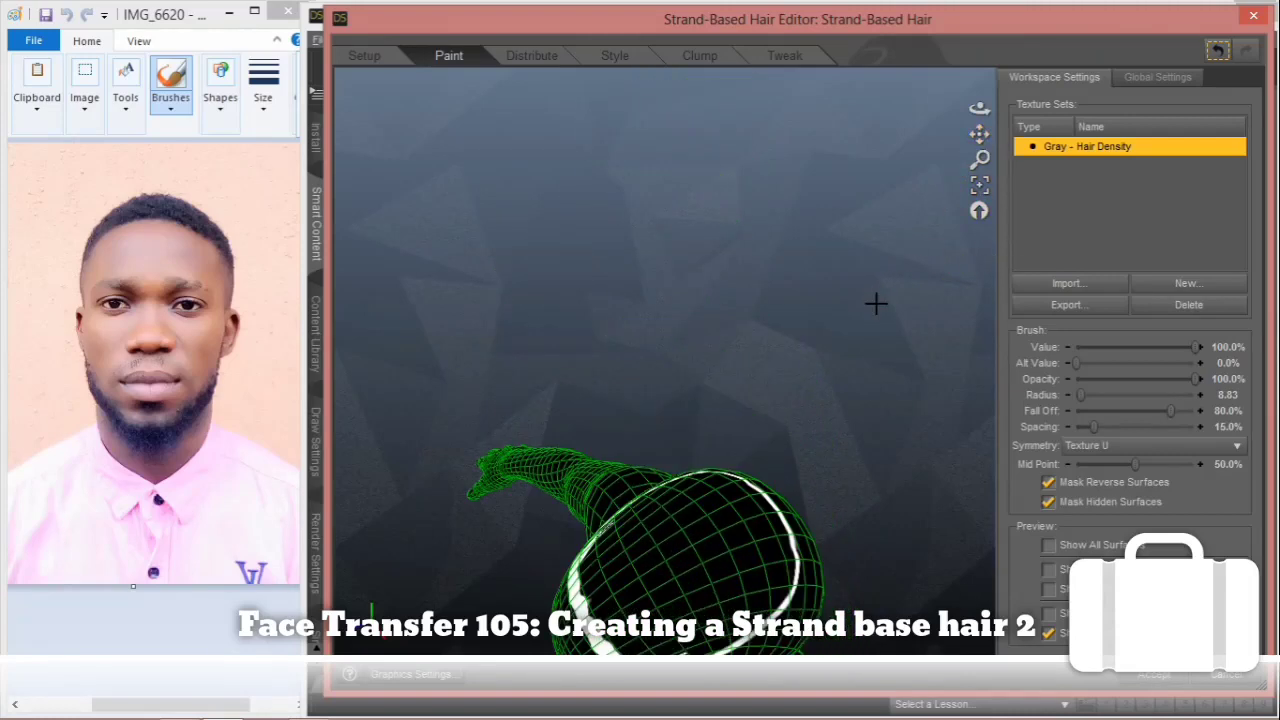
pyautogui.scroll(-2, 876, 303)
pyautogui.scroll(5, 876, 303)
pyautogui.scroll(-4, 876, 303)
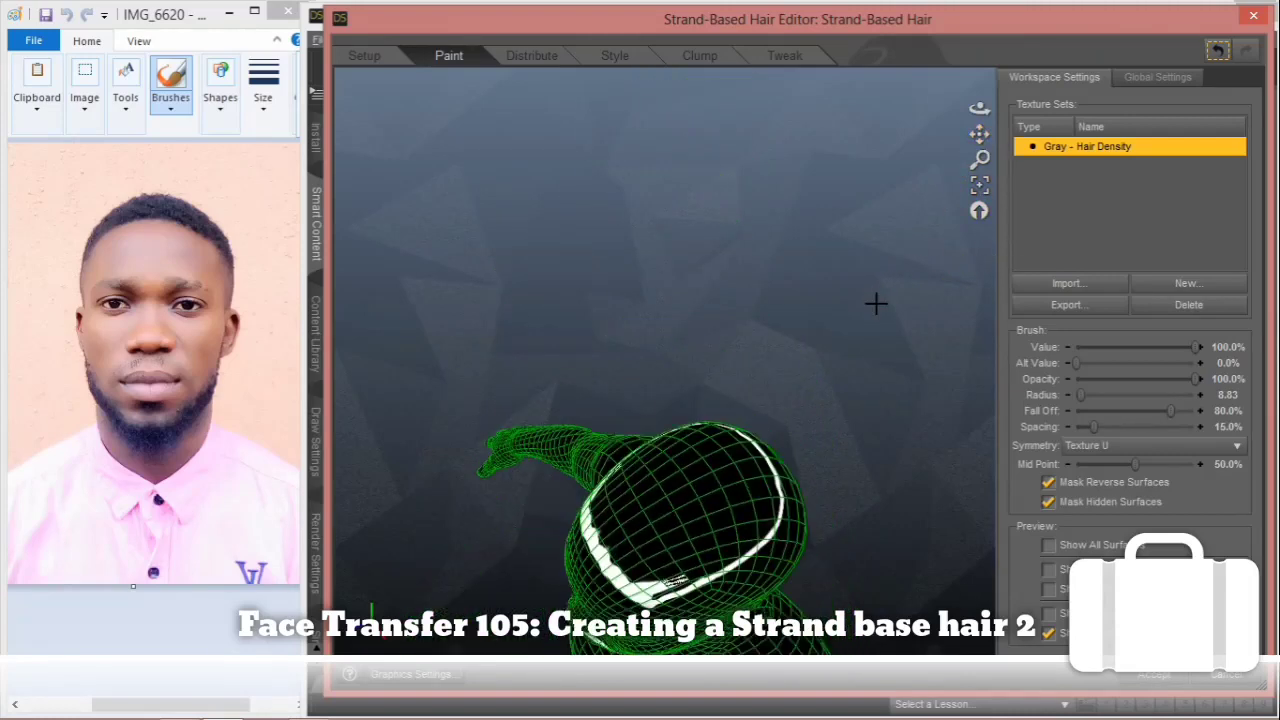
pyautogui.scroll(2, 876, 303)
# Step: Set the brush radius to 22.94 and start filling the top of the scalp inside the outline with mirrored strokes
pyautogui.click(979, 210)
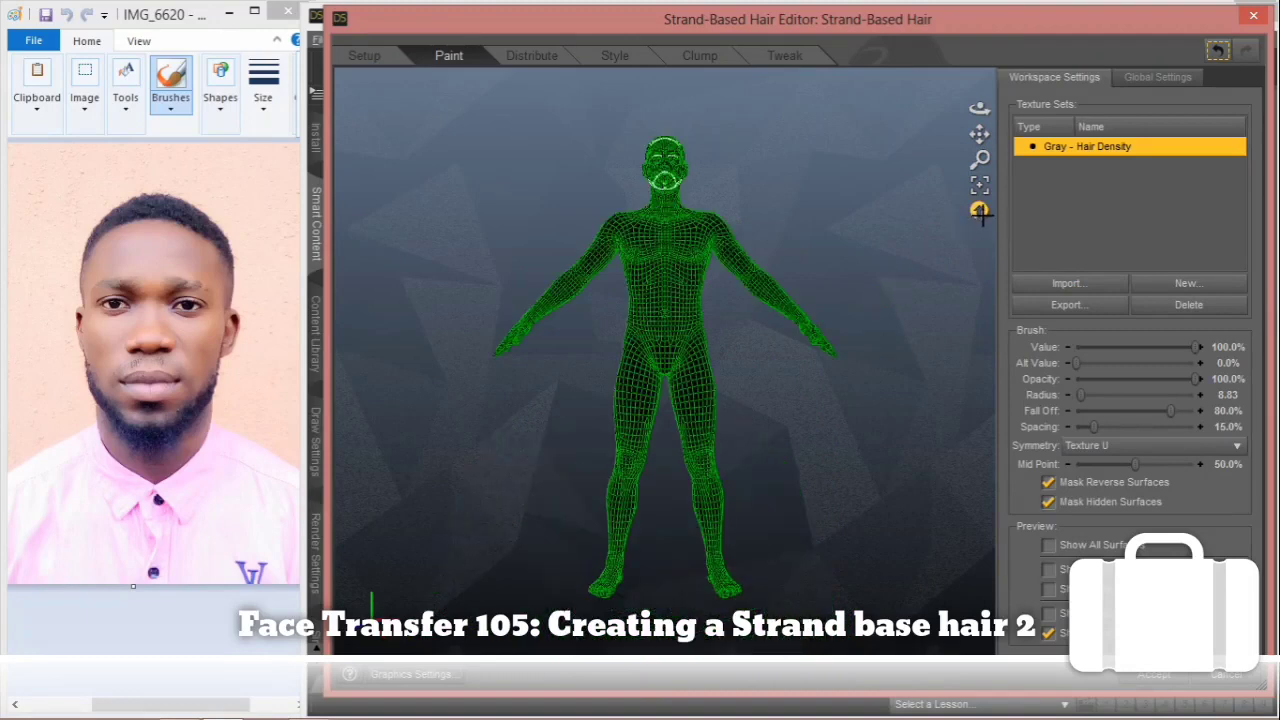
pyautogui.scroll(6, 676, 162)
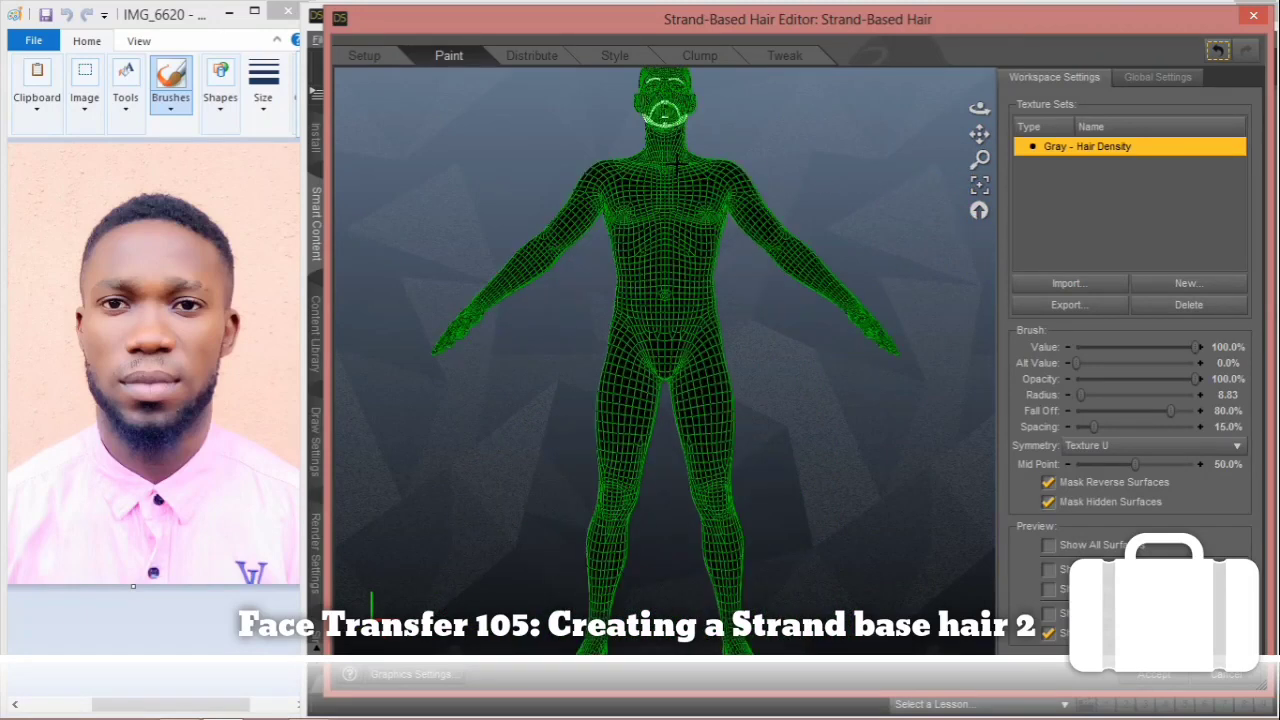
pyautogui.scroll(3, 888, 162)
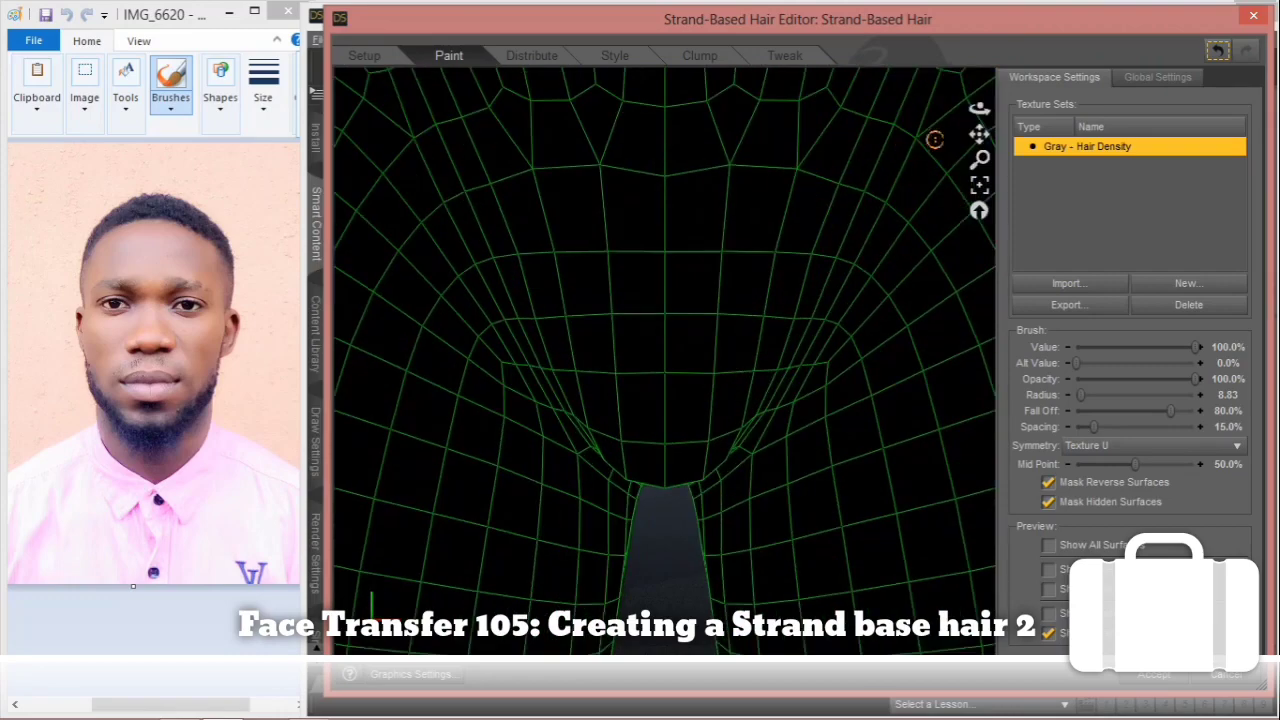
pyautogui.moveTo(980, 134); pyautogui.dragTo(966, 260)
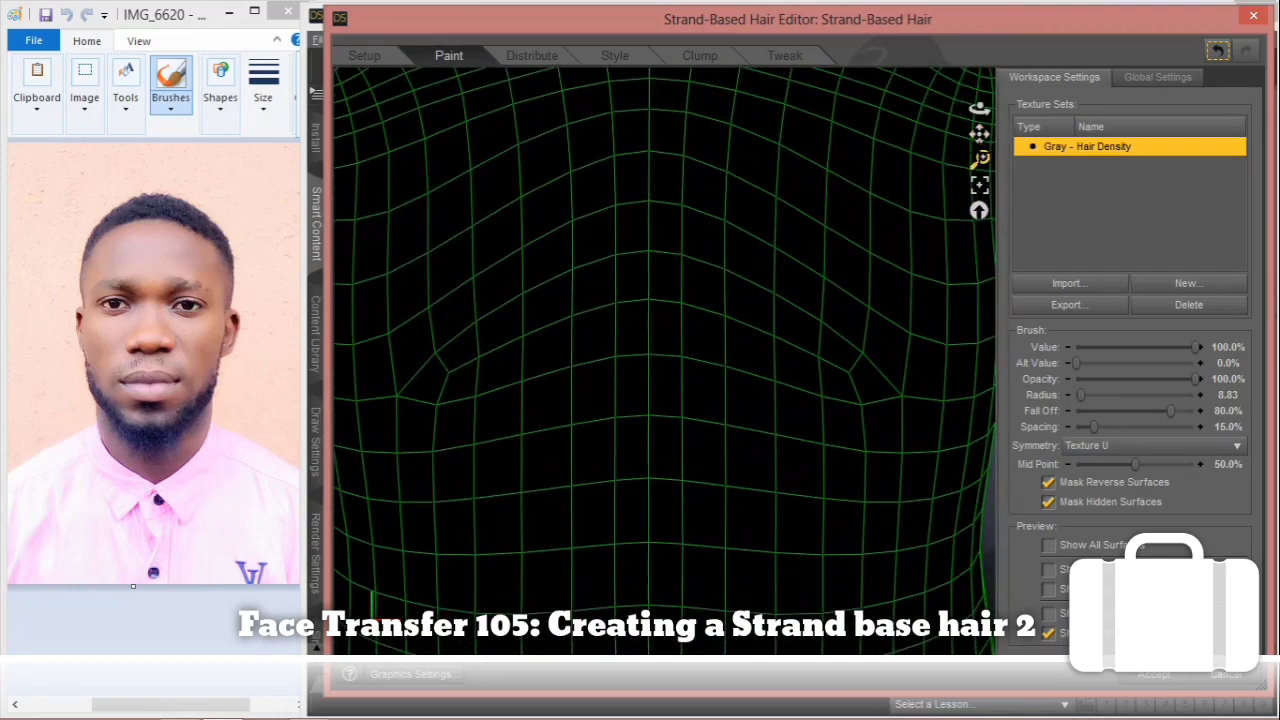
pyautogui.moveTo(980, 134); pyautogui.dragTo(966, 247)
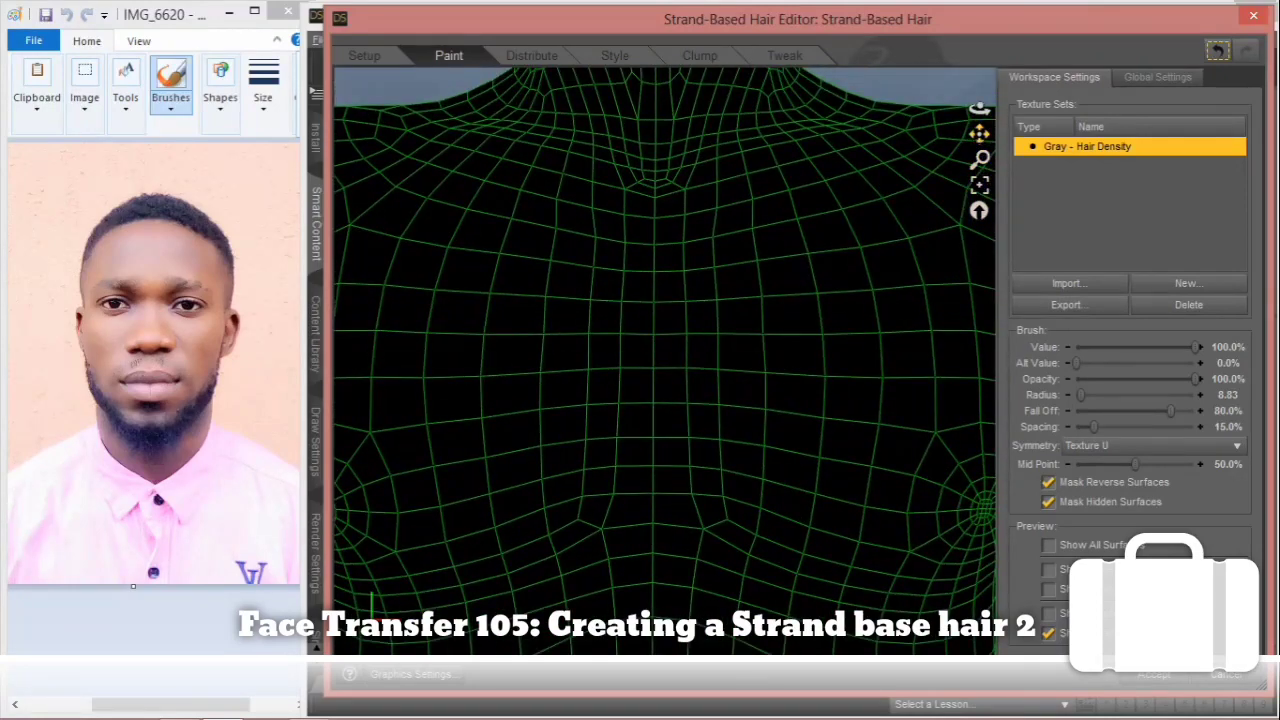
pyautogui.moveTo(972, 320); pyautogui.dragTo(944, 690)
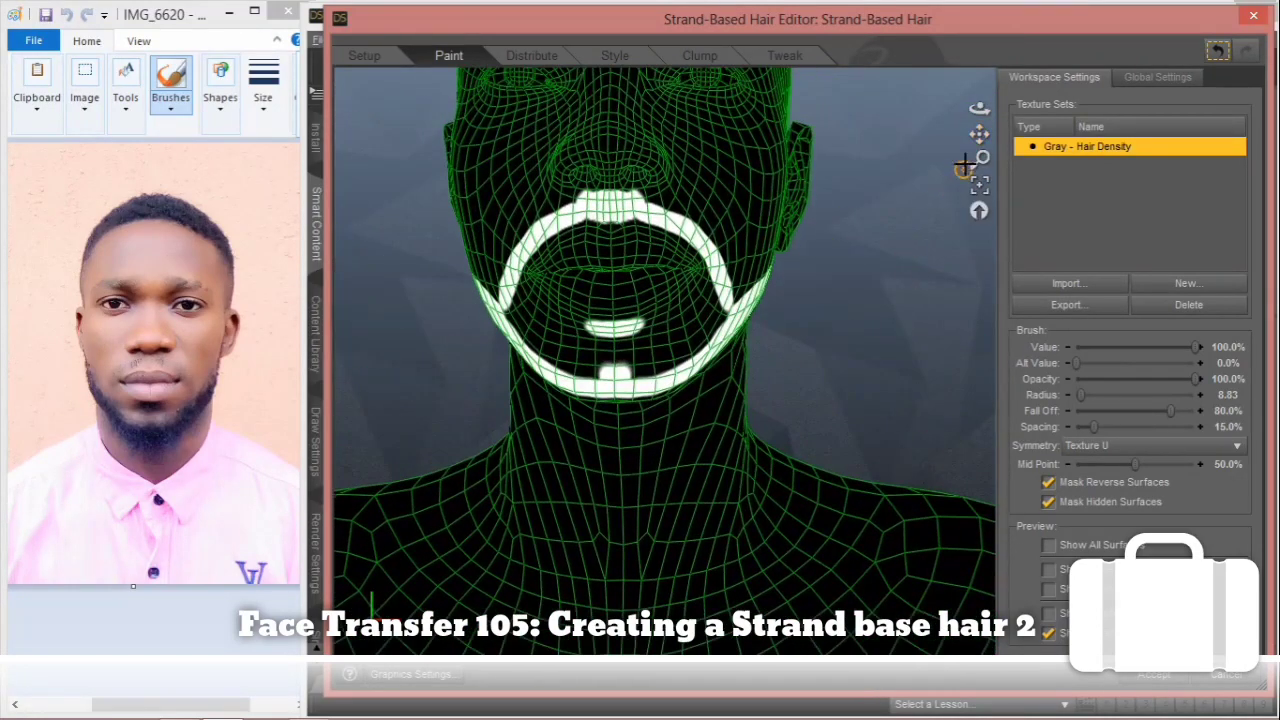
pyautogui.moveTo(980, 134); pyautogui.dragTo(958, 412)
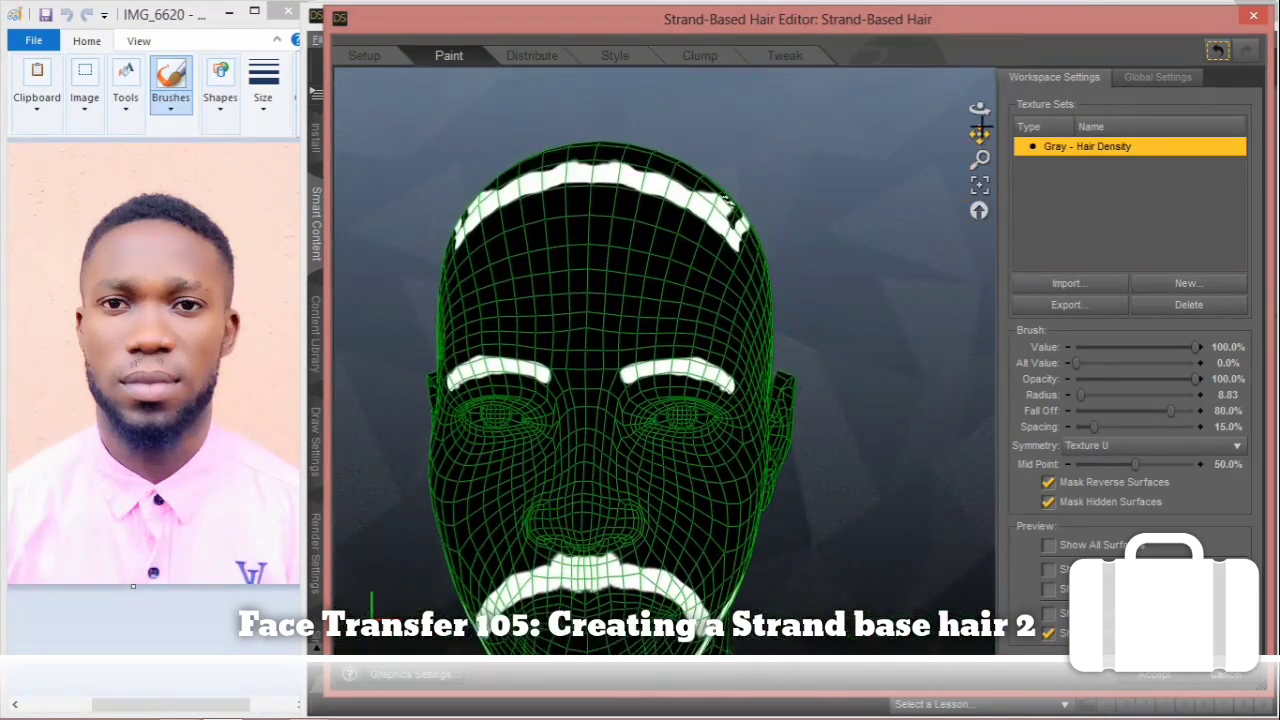
pyautogui.moveTo(980, 110); pyautogui.dragTo(960, 468)
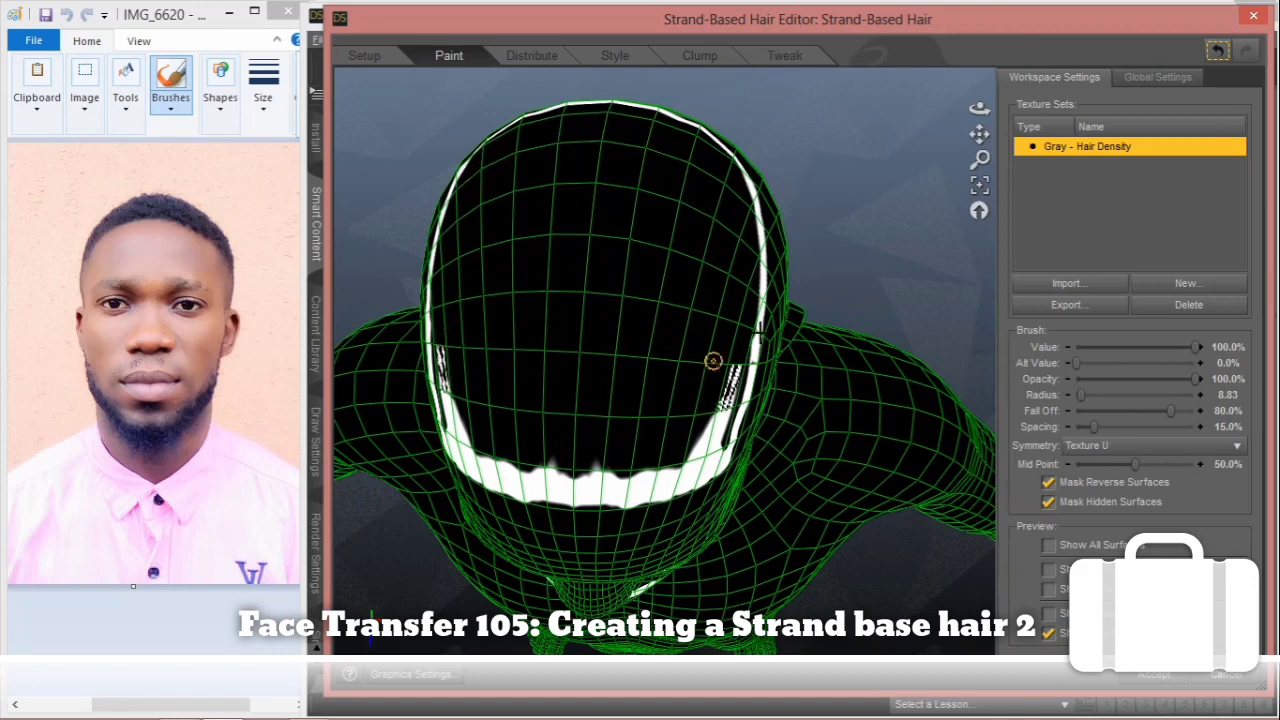
pyautogui.moveTo(605, 370)
pyautogui.mouseDown()
pyautogui.moveTo(580, 271)
pyautogui.moveTo(666, 366)
pyautogui.moveTo(614, 366)
pyautogui.moveTo(633, 313)
pyautogui.moveTo(728, 278)
pyautogui.mouseUp()
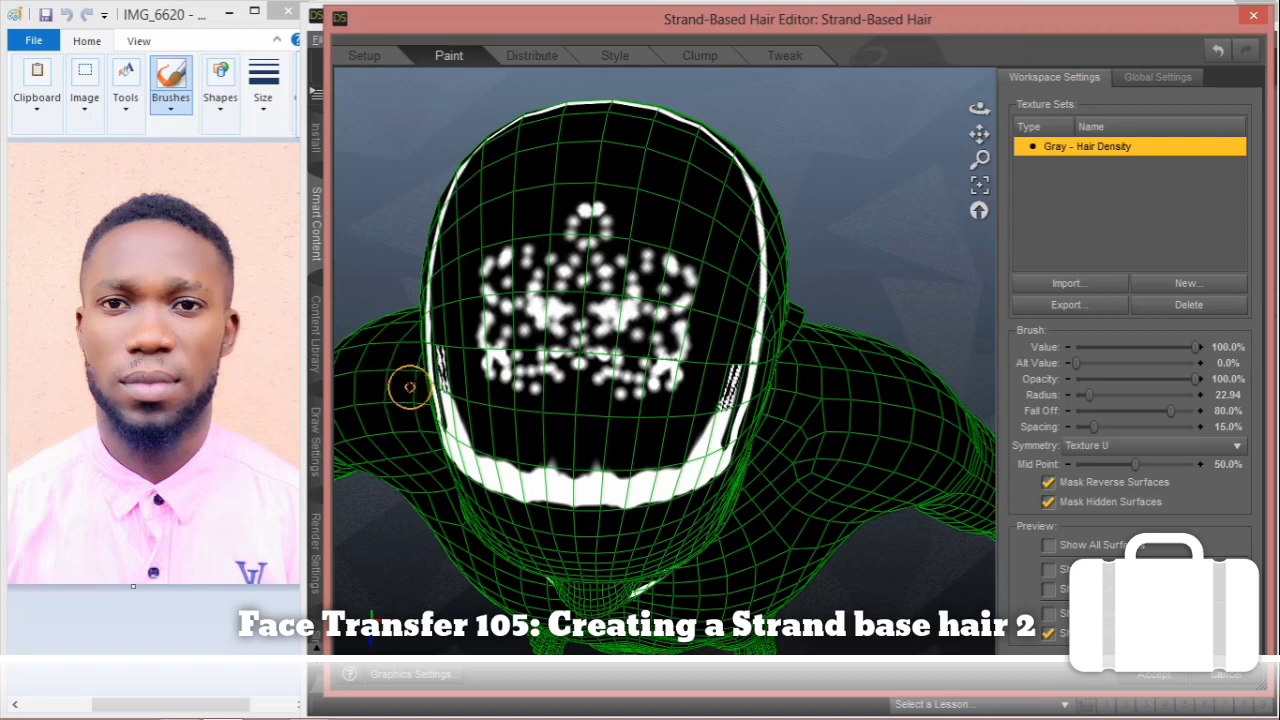
pyautogui.moveTo(662, 442)
pyautogui.mouseDown()
pyautogui.moveTo(686, 429)
pyautogui.moveTo(680, 350)
pyautogui.moveTo(700, 251)
pyautogui.moveTo(723, 251)
pyautogui.moveTo(700, 318)
pyautogui.mouseUp()
# Step: Fill the remaining front, side and back areas of the scalp inside the outline solid white
pyautogui.moveTo(979, 110)
pyautogui.mouseDown()
pyautogui.moveTo(857, 29)
pyautogui.moveTo(637, 3)
pyautogui.mouseUp()
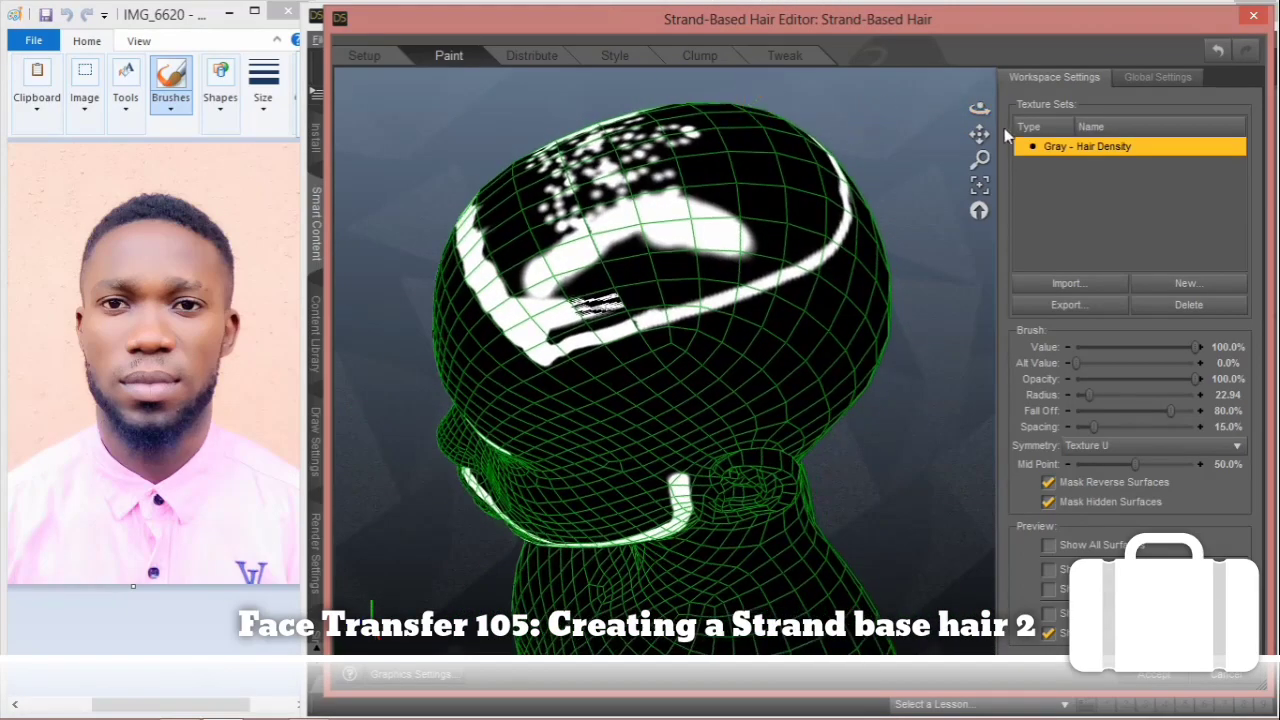
pyautogui.moveTo(979, 110); pyautogui.dragTo(967, 84)
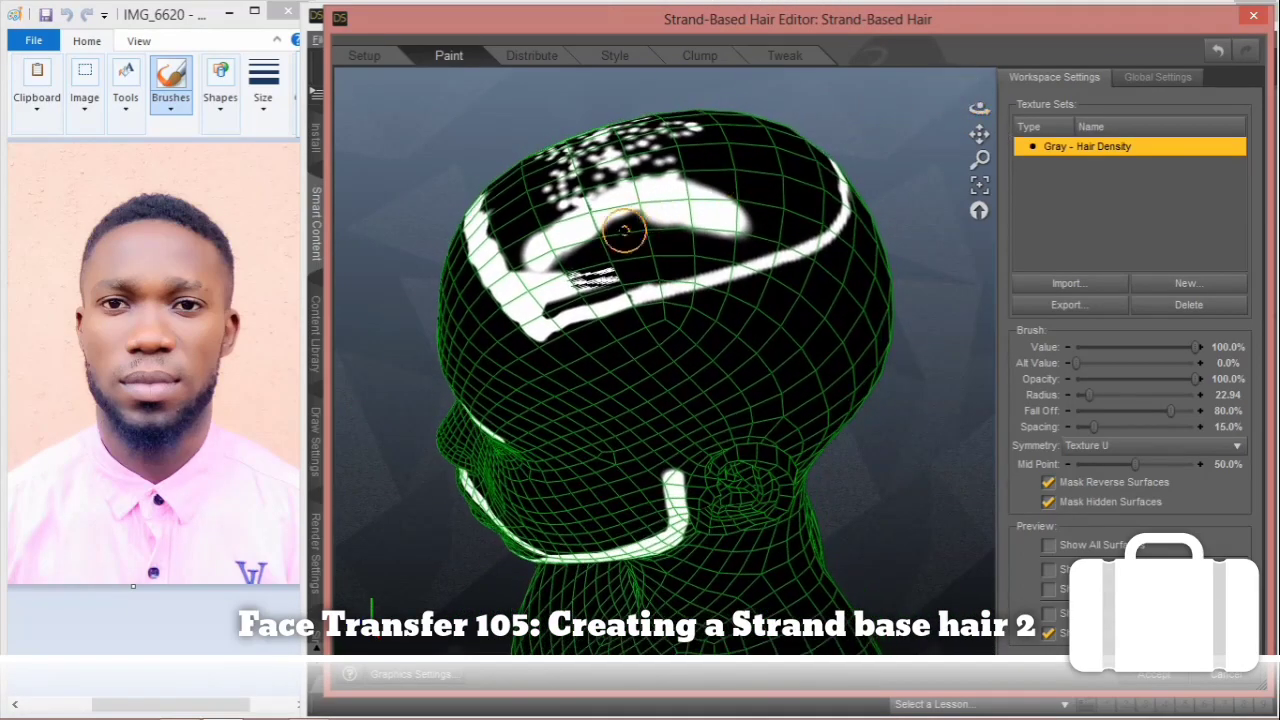
pyautogui.moveTo(614, 246)
pyautogui.mouseDown()
pyautogui.moveTo(737, 211)
pyautogui.moveTo(749, 220)
pyautogui.moveTo(551, 290)
pyautogui.moveTo(778, 231)
pyautogui.moveTo(623, 271)
pyautogui.moveTo(545, 311)
pyautogui.moveTo(549, 277)
pyautogui.moveTo(620, 228)
pyautogui.moveTo(519, 259)
pyautogui.moveTo(500, 203)
pyautogui.moveTo(515, 213)
pyautogui.moveTo(526, 166)
pyautogui.moveTo(568, 225)
pyautogui.moveTo(655, 193)
pyautogui.moveTo(580, 163)
pyautogui.moveTo(563, 211)
pyautogui.moveTo(545, 165)
pyautogui.moveTo(705, 140)
pyautogui.moveTo(745, 160)
pyautogui.moveTo(651, 191)
pyautogui.moveTo(683, 217)
pyautogui.moveTo(737, 224)
pyautogui.moveTo(651, 251)
pyautogui.moveTo(621, 271)
pyautogui.moveTo(623, 289)
pyautogui.moveTo(603, 200)
pyautogui.moveTo(580, 180)
pyautogui.moveTo(609, 266)
pyautogui.moveTo(697, 256)
pyautogui.moveTo(731, 237)
pyautogui.moveTo(754, 191)
pyautogui.moveTo(778, 205)
pyautogui.moveTo(766, 237)
pyautogui.moveTo(716, 250)
pyautogui.mouseUp()
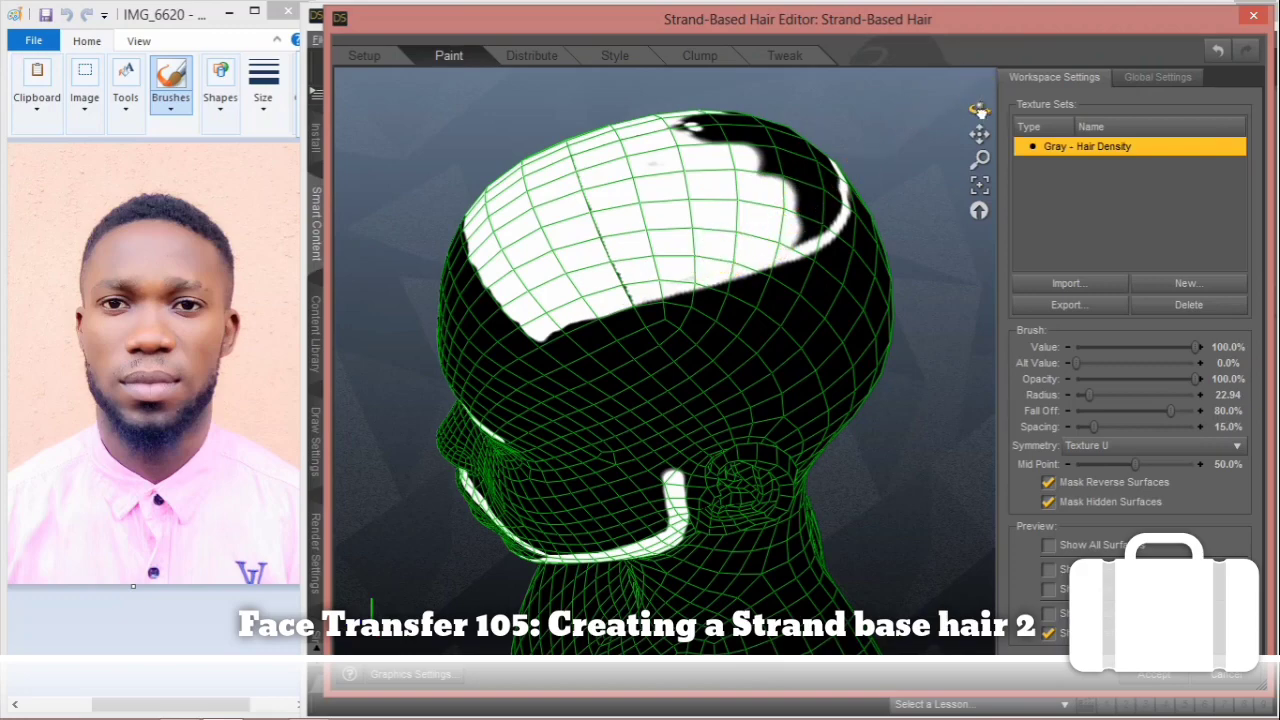
pyautogui.moveTo(979, 110)
pyautogui.mouseDown()
pyautogui.moveTo(654, 103)
pyautogui.moveTo(665, 140)
pyautogui.mouseUp()
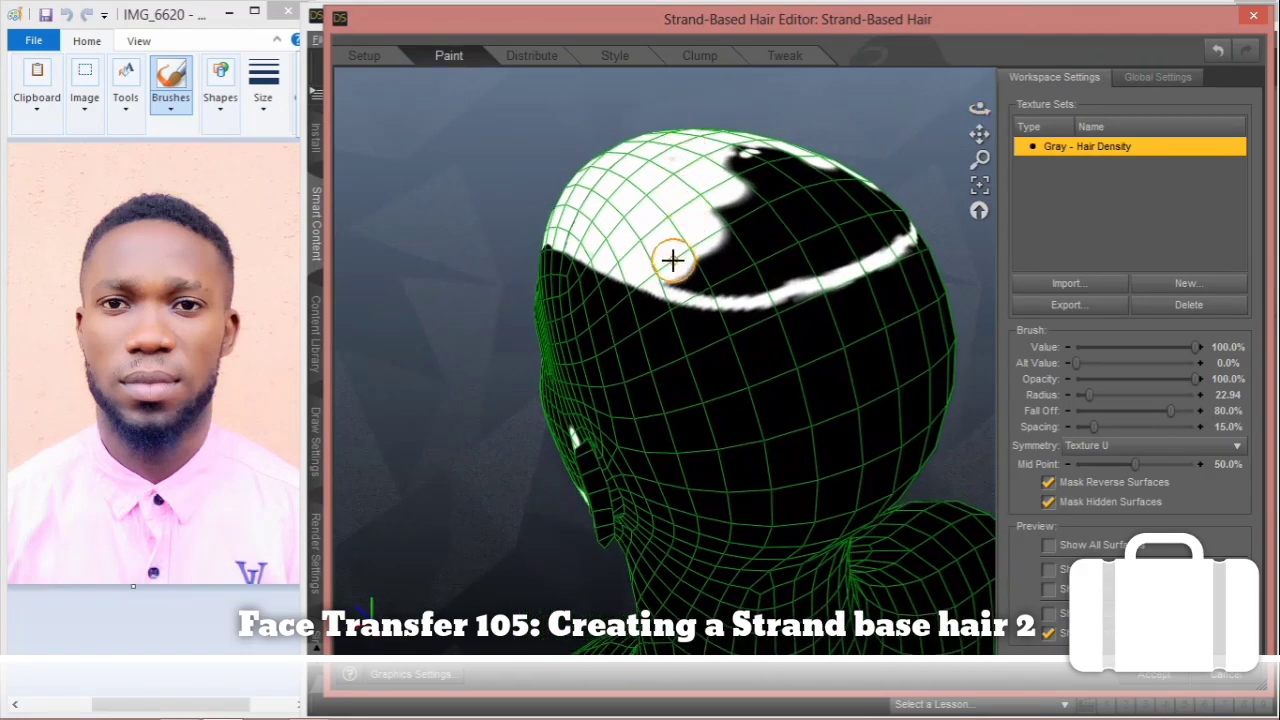
pyautogui.moveTo(672, 260)
pyautogui.mouseDown()
pyautogui.moveTo(729, 266)
pyautogui.moveTo(674, 271)
pyautogui.moveTo(731, 274)
pyautogui.moveTo(666, 277)
pyautogui.moveTo(777, 269)
pyautogui.moveTo(737, 283)
pyautogui.moveTo(854, 246)
pyautogui.moveTo(806, 263)
pyautogui.moveTo(731, 257)
pyautogui.moveTo(829, 234)
pyautogui.moveTo(786, 212)
pyautogui.moveTo(786, 191)
pyautogui.moveTo(811, 189)
pyautogui.moveTo(734, 206)
pyautogui.moveTo(770, 178)
pyautogui.moveTo(723, 154)
pyautogui.moveTo(663, 177)
pyautogui.moveTo(700, 207)
pyautogui.moveTo(703, 237)
pyautogui.moveTo(763, 223)
pyautogui.moveTo(766, 283)
pyautogui.moveTo(865, 235)
pyautogui.mouseUp()
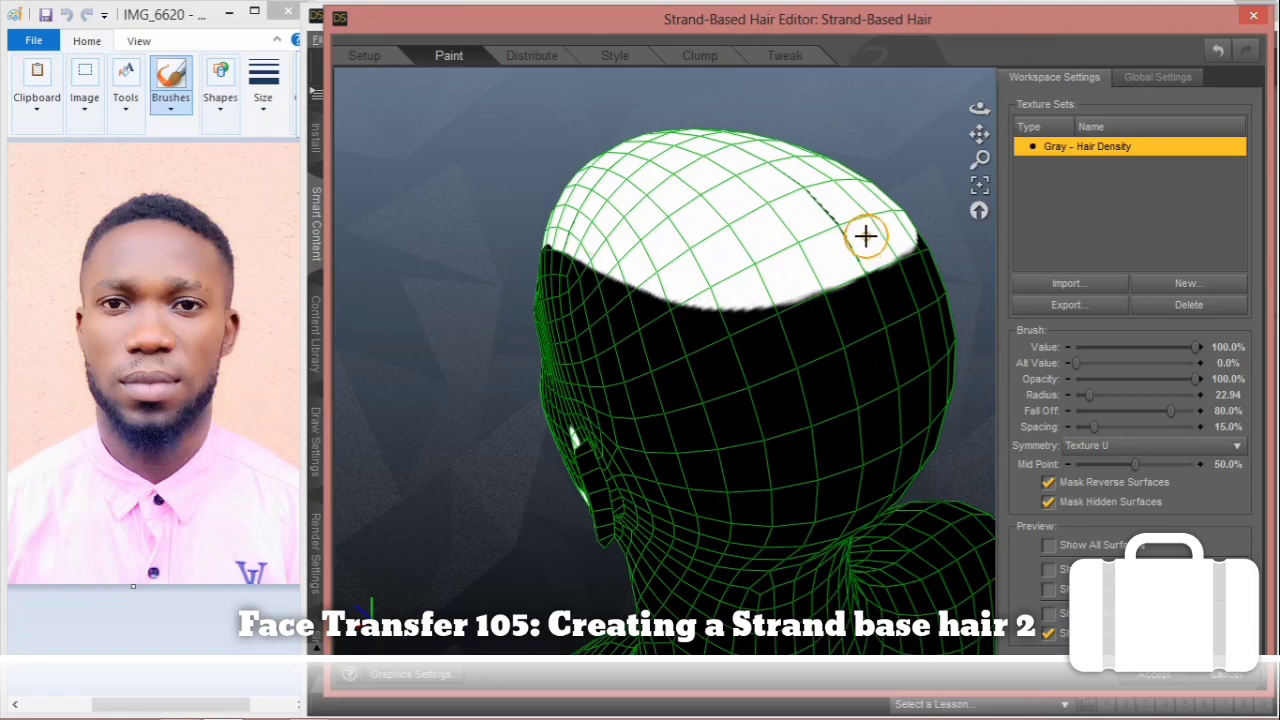
# Step: Smooth the jagged front hairline edge across the forehead, setting the brush radius to 13.14
pyautogui.moveTo(979, 107); pyautogui.dragTo(1118, 55)
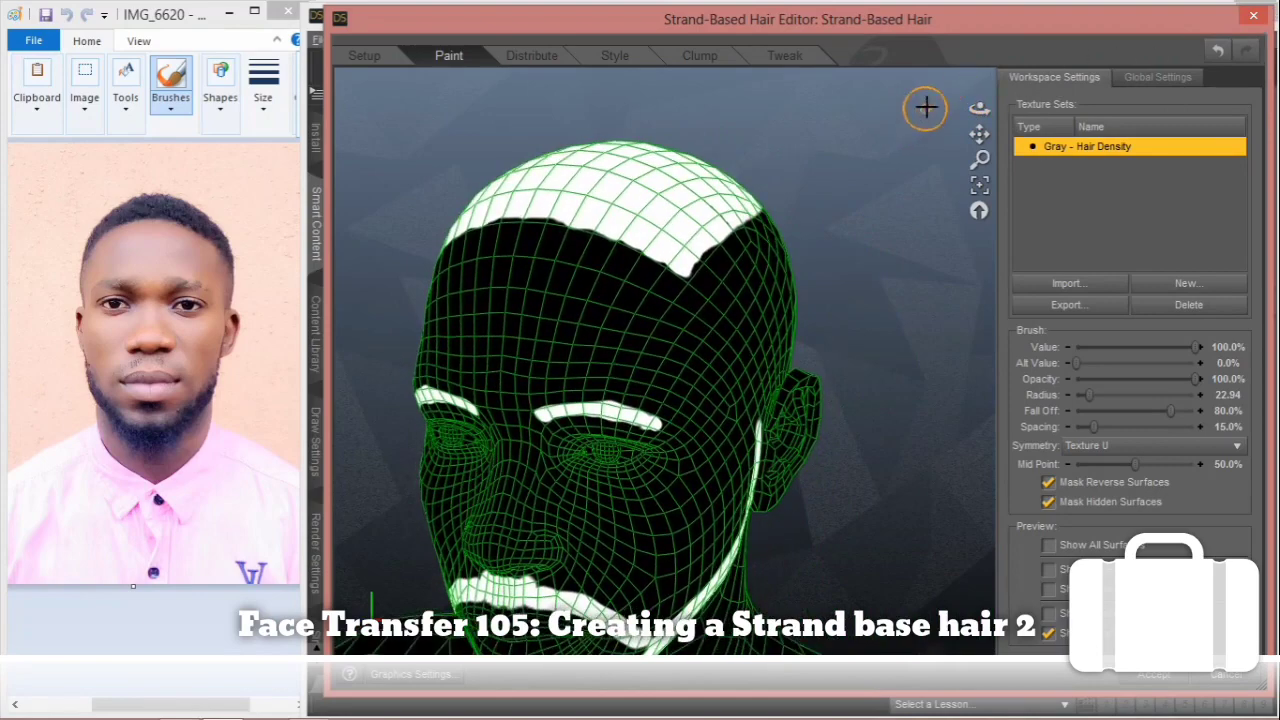
pyautogui.moveTo(977, 108)
pyautogui.mouseDown()
pyautogui.moveTo(1090, 175)
pyautogui.moveTo(1086, 220)
pyautogui.mouseUp()
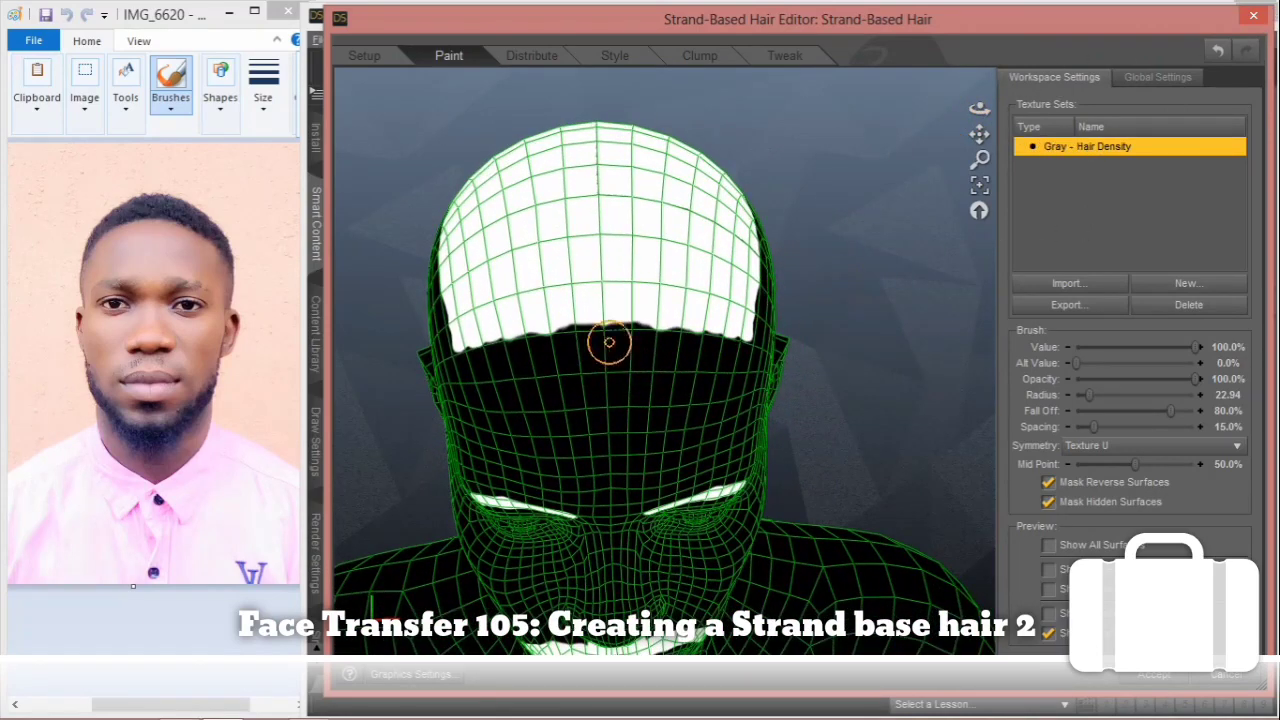
pyautogui.moveTo(609, 343)
pyautogui.mouseDown()
pyautogui.moveTo(563, 329)
pyautogui.moveTo(457, 343)
pyautogui.moveTo(472, 347)
pyautogui.mouseUp()
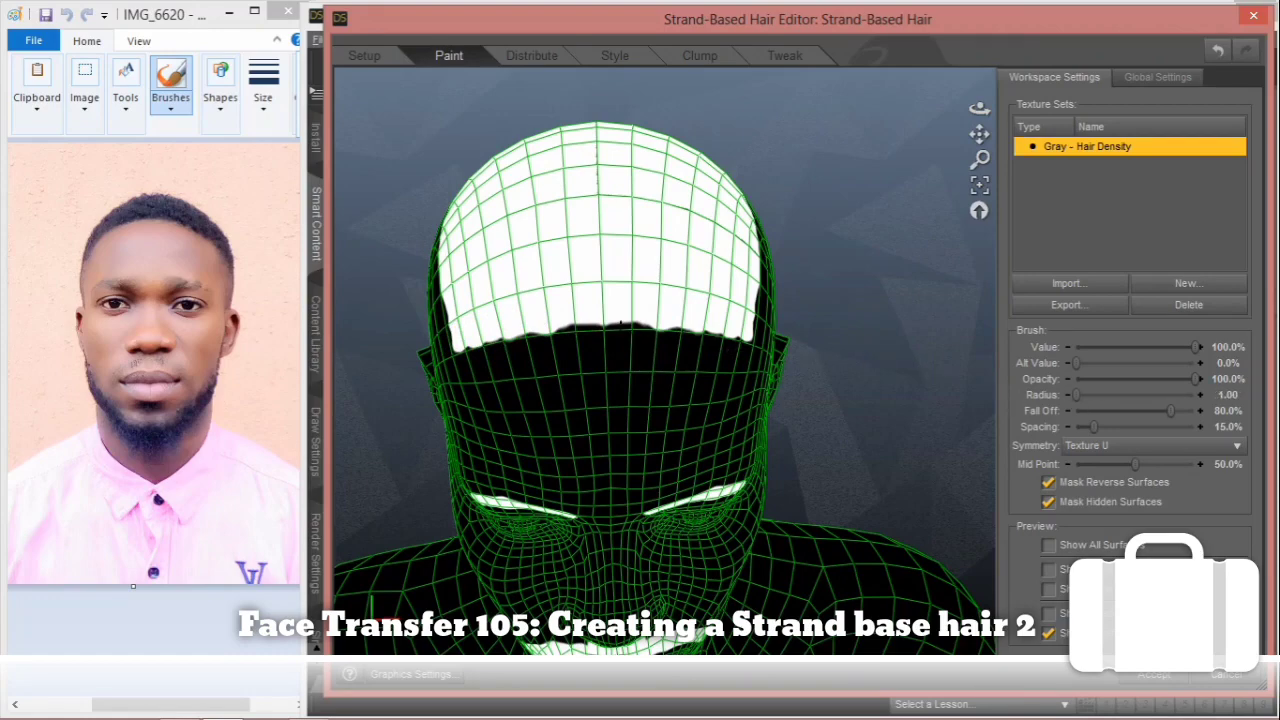
pyautogui.scroll(3, 620, 330)
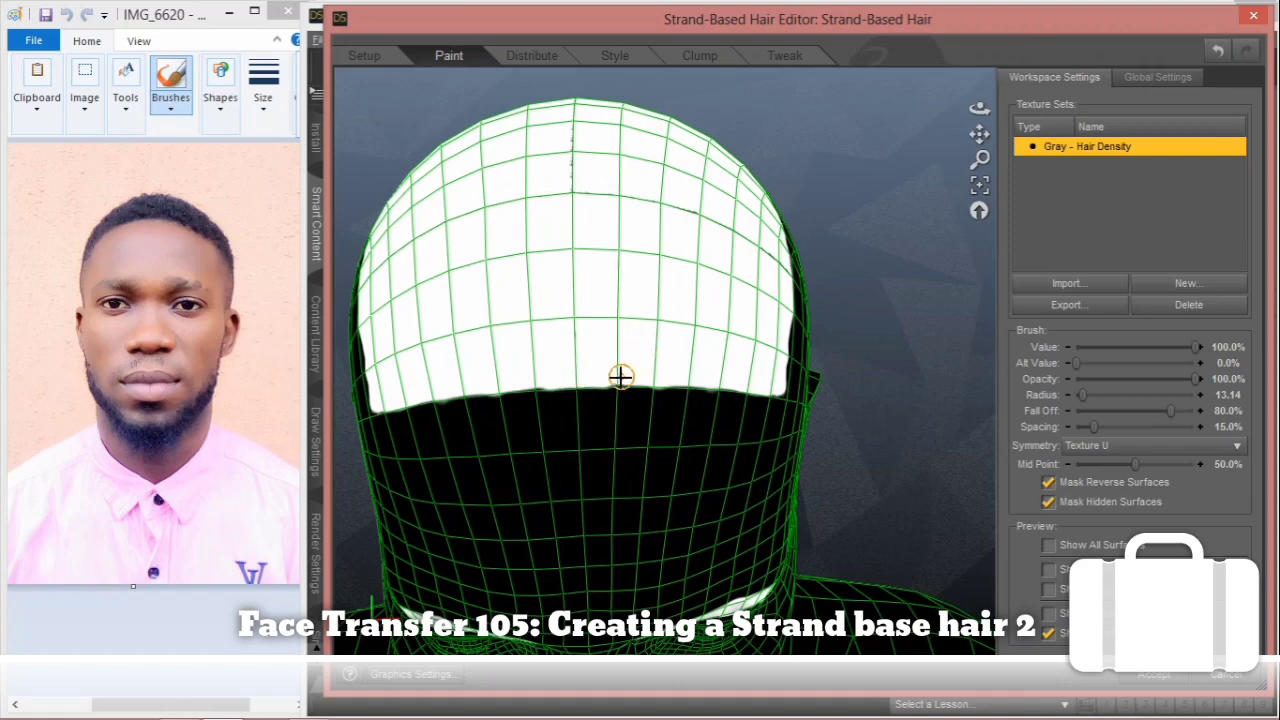
pyautogui.scroll(3, 705, 331)
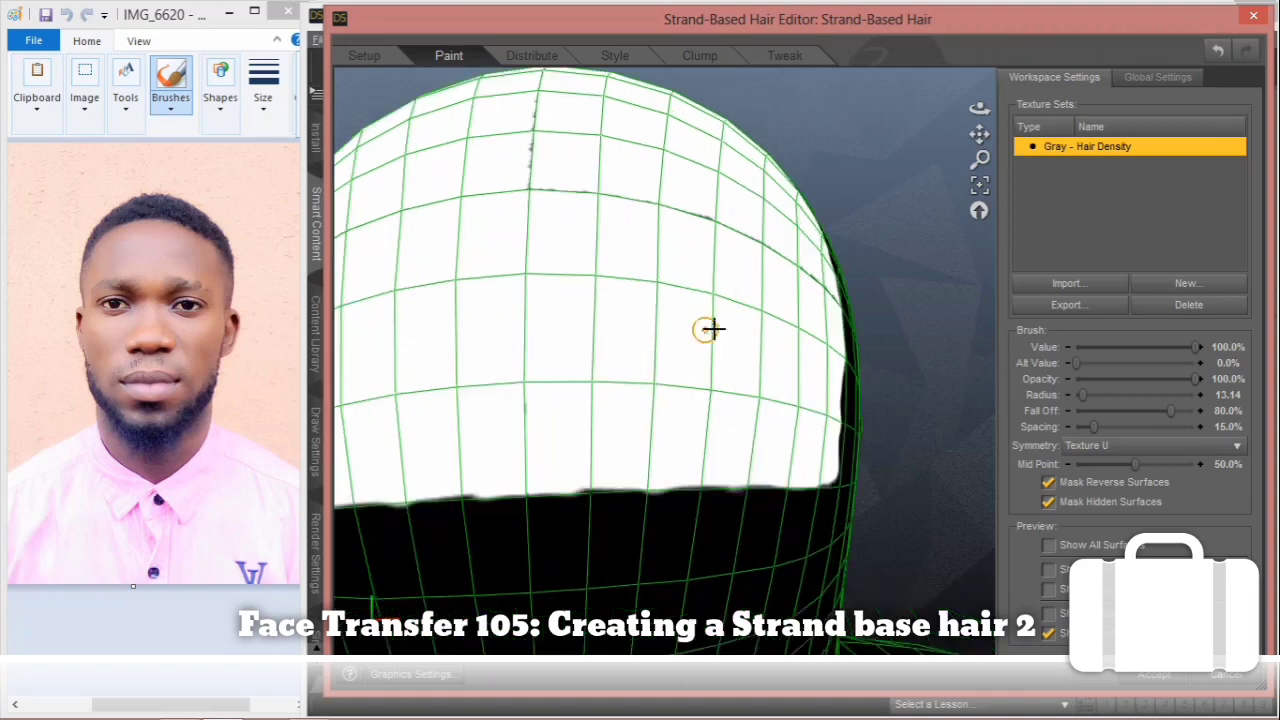
# Step: Check the filled scalp, eyebrows and beard areas from the front and at a slight angle
pyautogui.click(979, 211)
pyautogui.scroll(8, 897, 203)
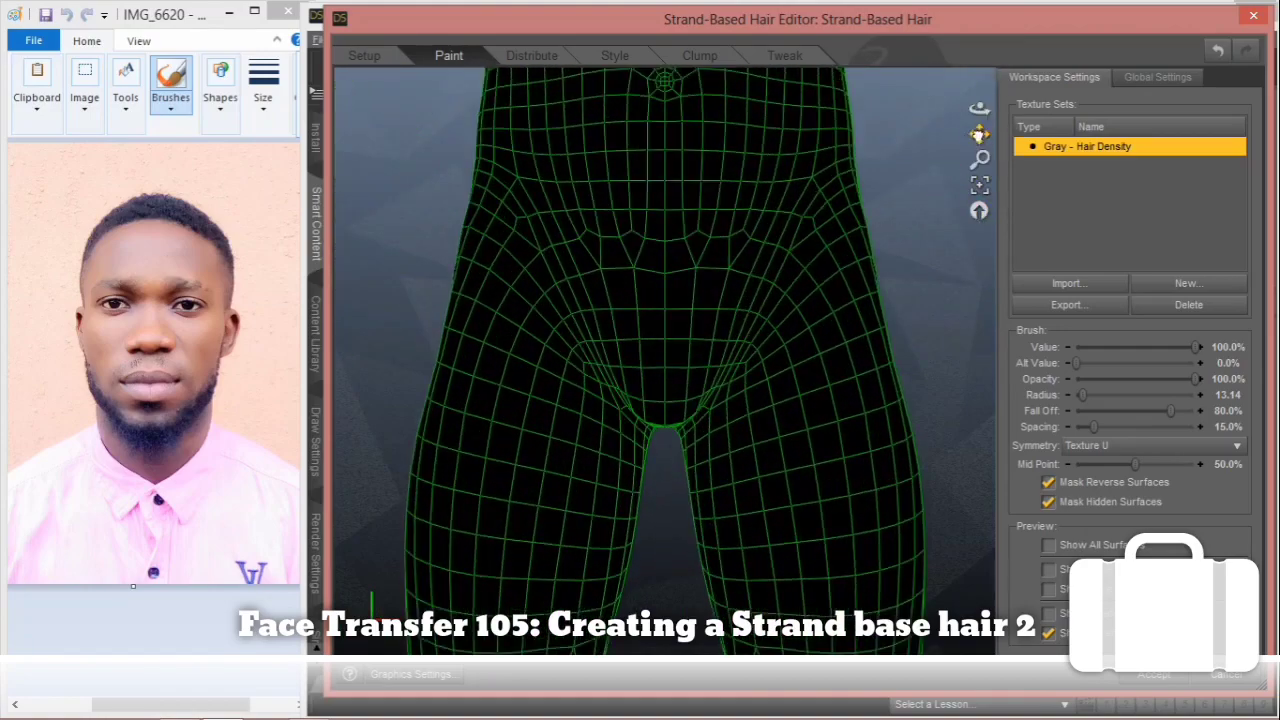
pyautogui.moveTo(979, 134); pyautogui.dragTo(982, 417)
pyautogui.moveTo(981, 134); pyautogui.dragTo(975, 355)
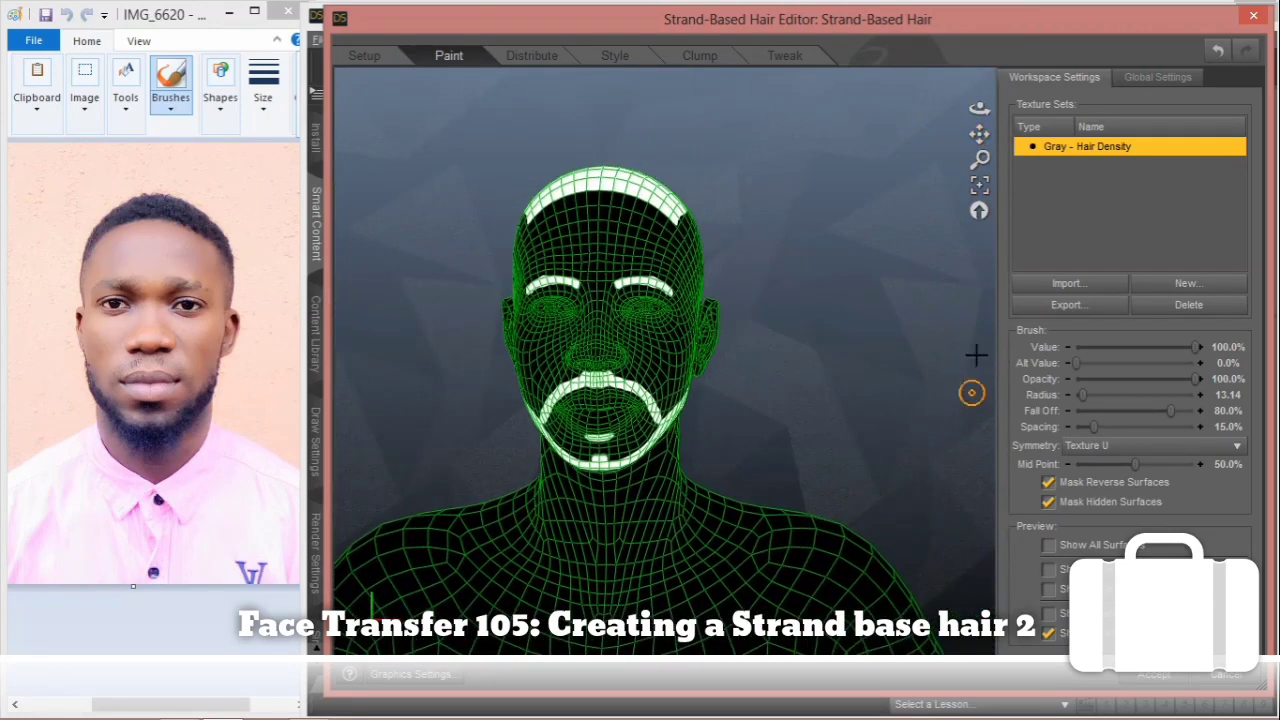
pyautogui.moveTo(979, 134); pyautogui.dragTo(948, 292)
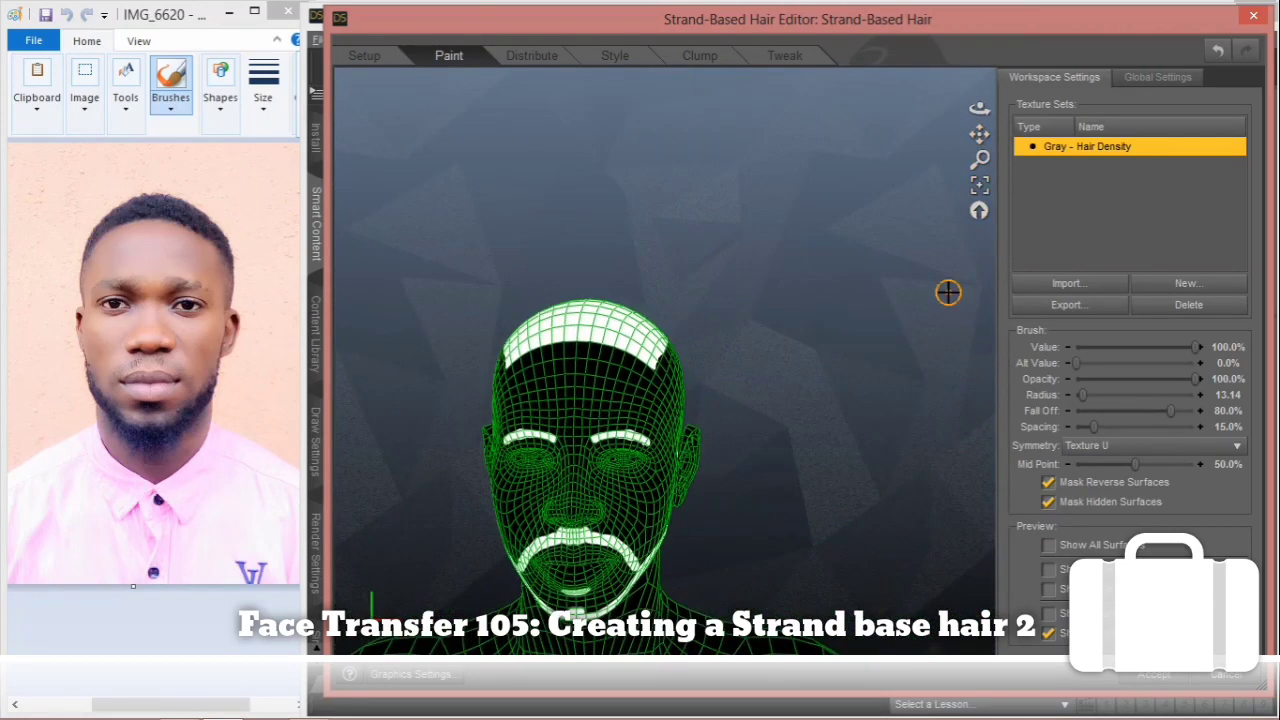
pyautogui.moveTo(975, 112); pyautogui.dragTo(998, 91)
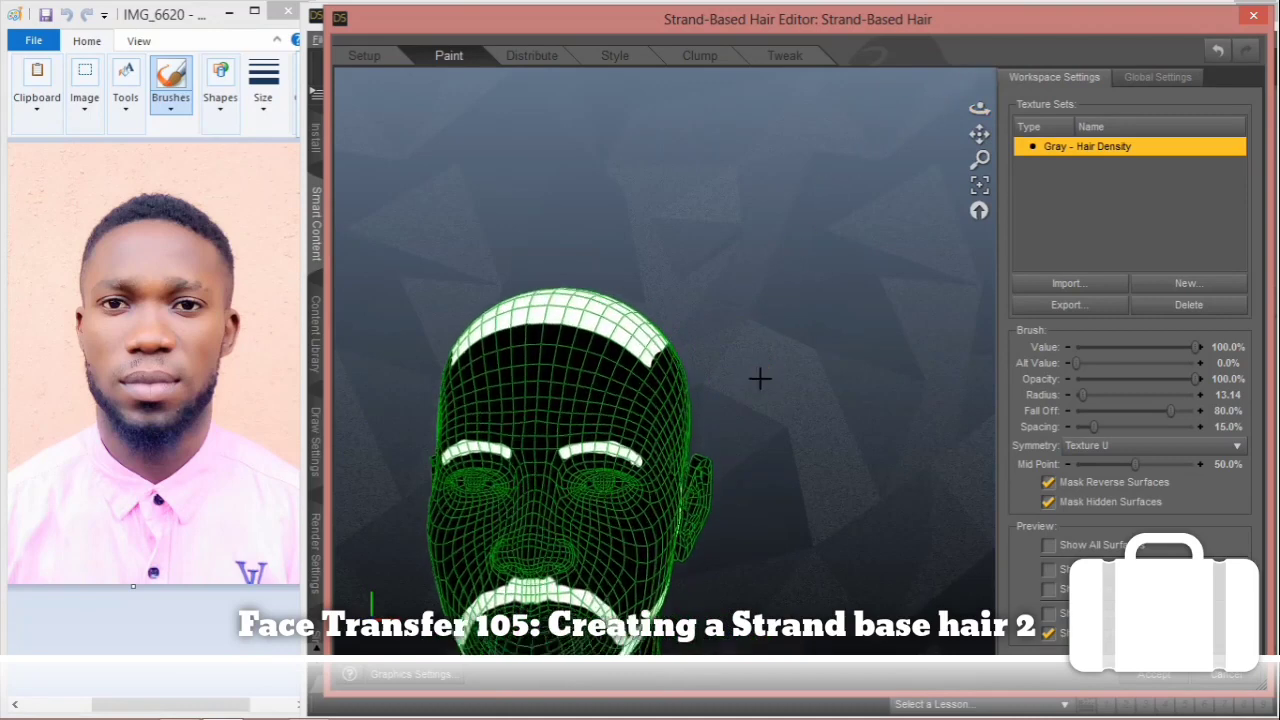
# Step: Inspect the painted scalp, eyebrow, moustache and beard areas up close, ending on a front view of the whole forehead and hairline
pyautogui.scroll(5, 760, 377)
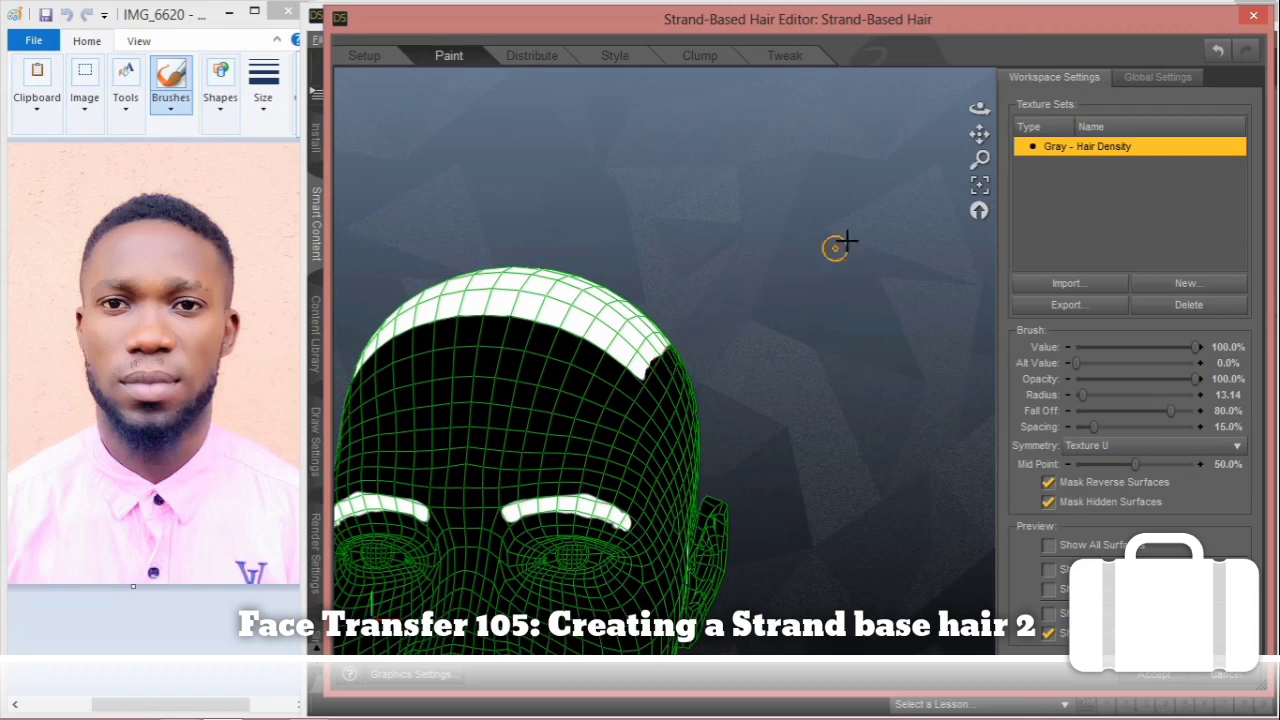
pyautogui.moveTo(979, 110); pyautogui.dragTo(1040, 72)
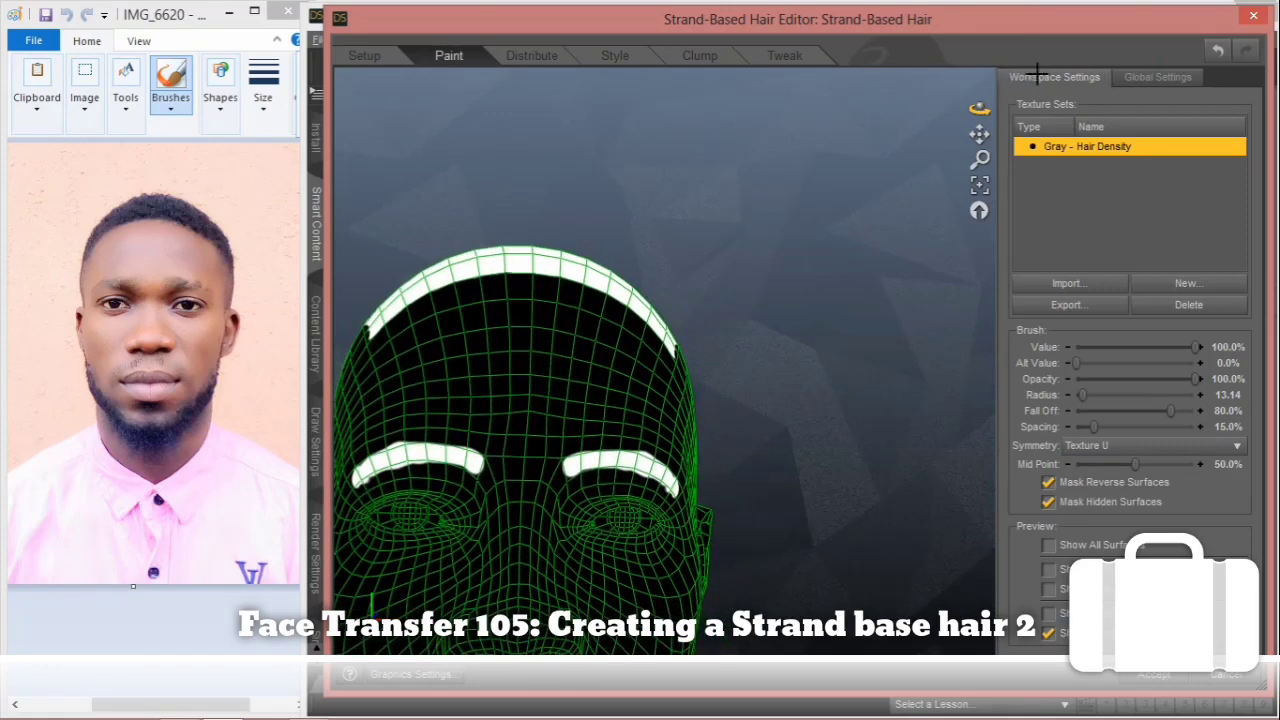
pyautogui.moveTo(979, 133); pyautogui.dragTo(1247, 35)
pyautogui.moveTo(804, 466)
pyautogui.mouseDown(button='middle')
pyautogui.moveTo(806, 505)
pyautogui.moveTo(803, 467)
pyautogui.mouseUp(button='middle')
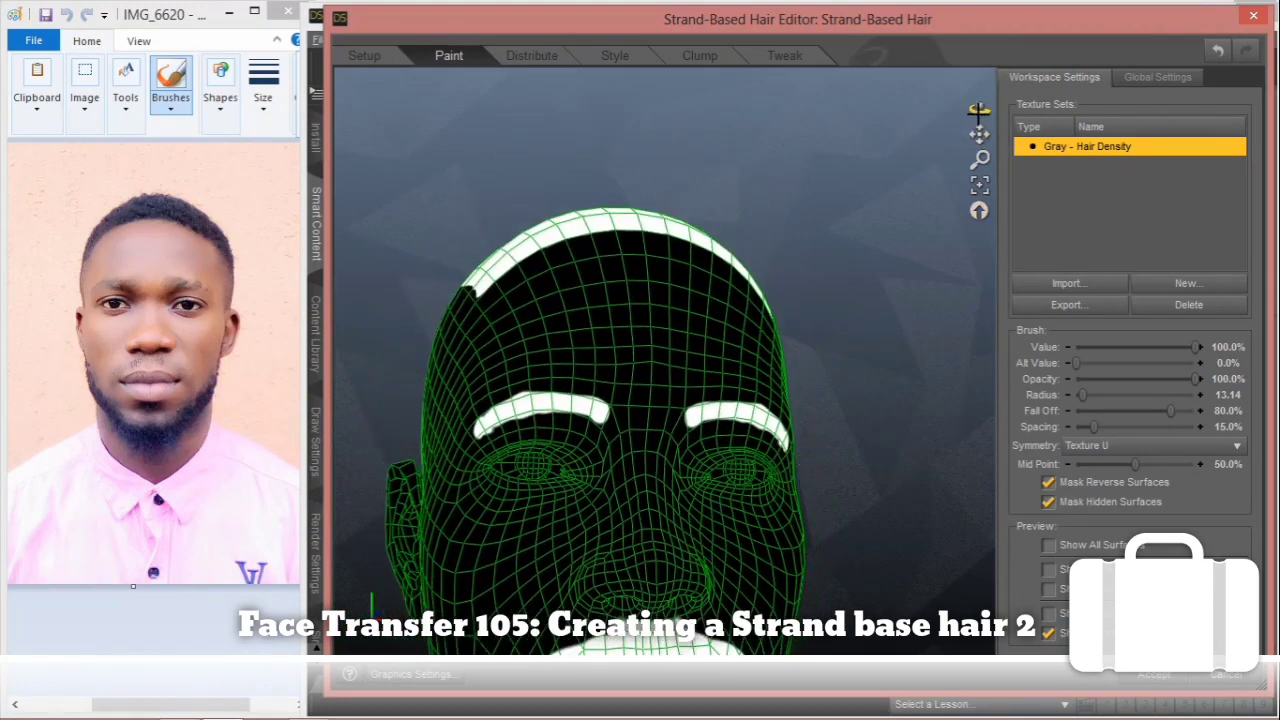
pyautogui.moveTo(979, 111); pyautogui.dragTo(1030, 8)
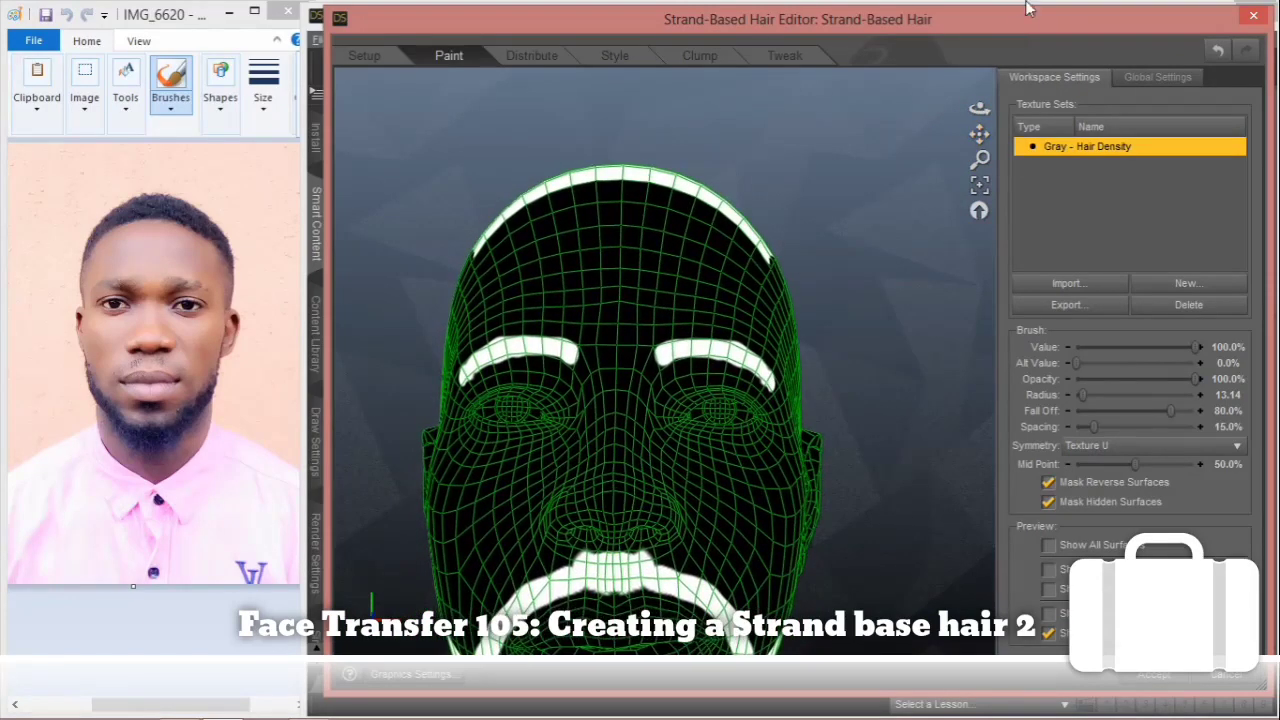
pyautogui.click(979, 210)
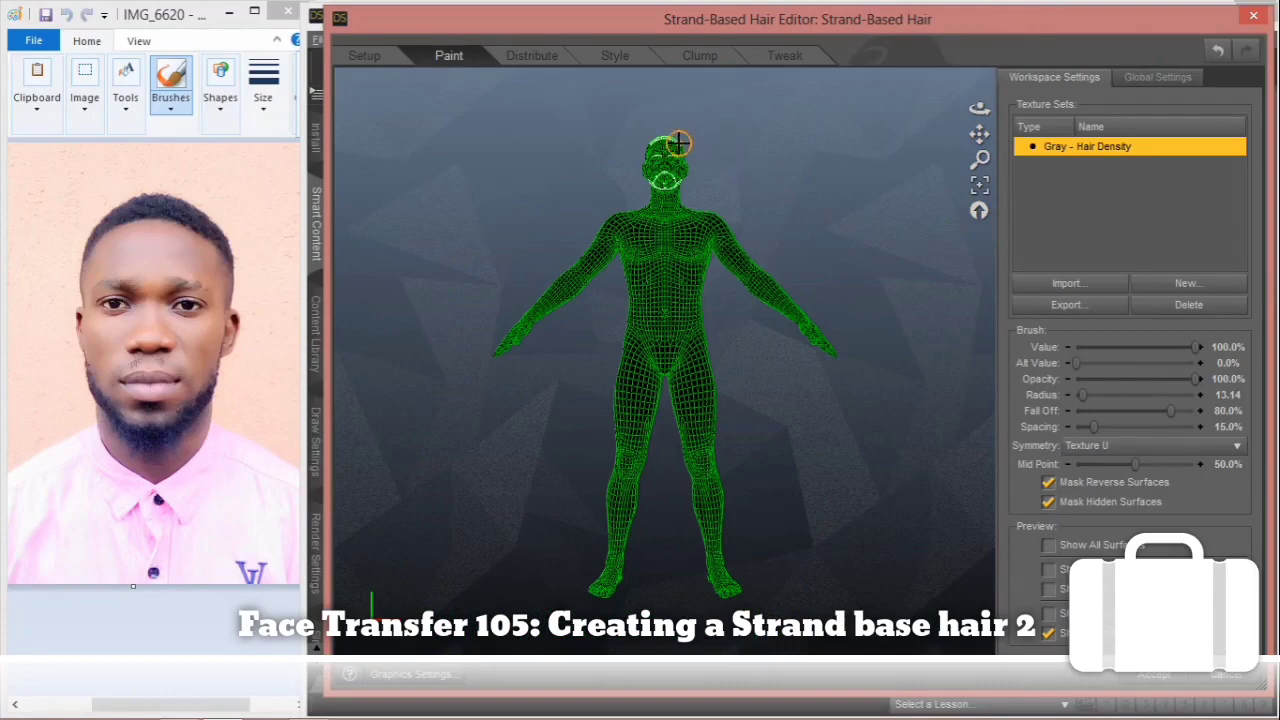
pyautogui.scroll(10, 678, 143)
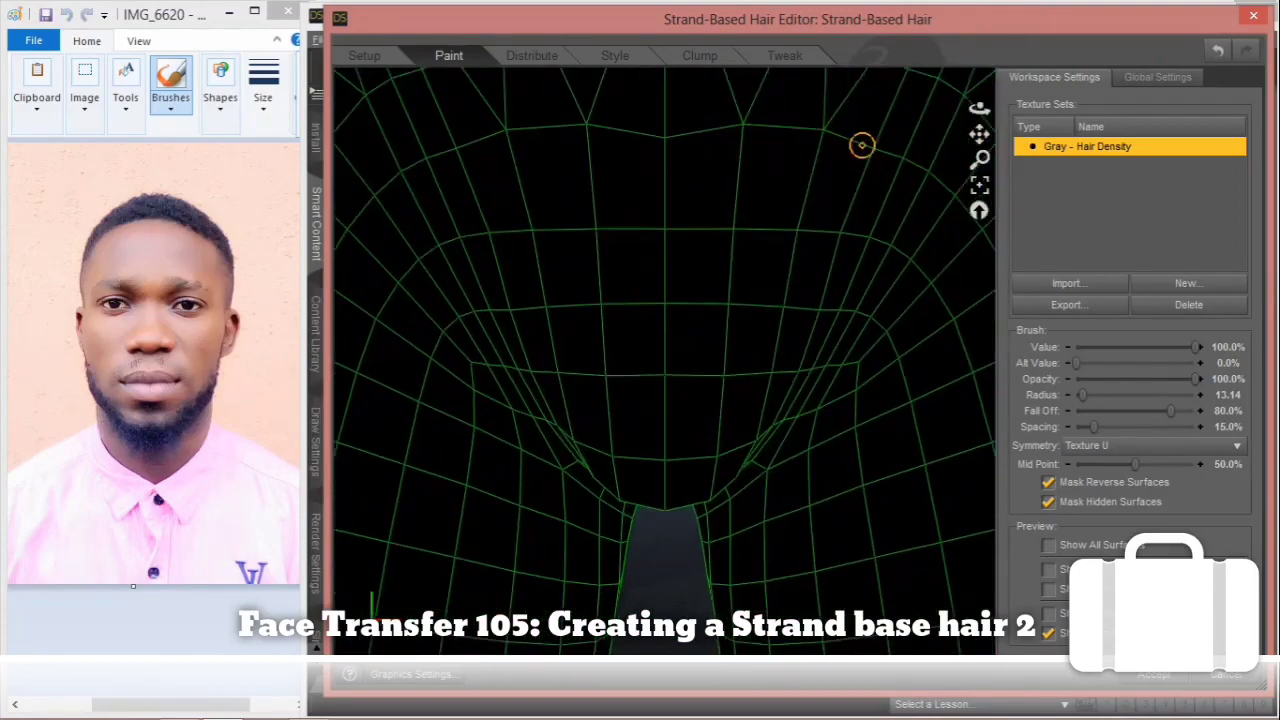
pyautogui.moveTo(979, 110); pyautogui.dragTo(955, 705)
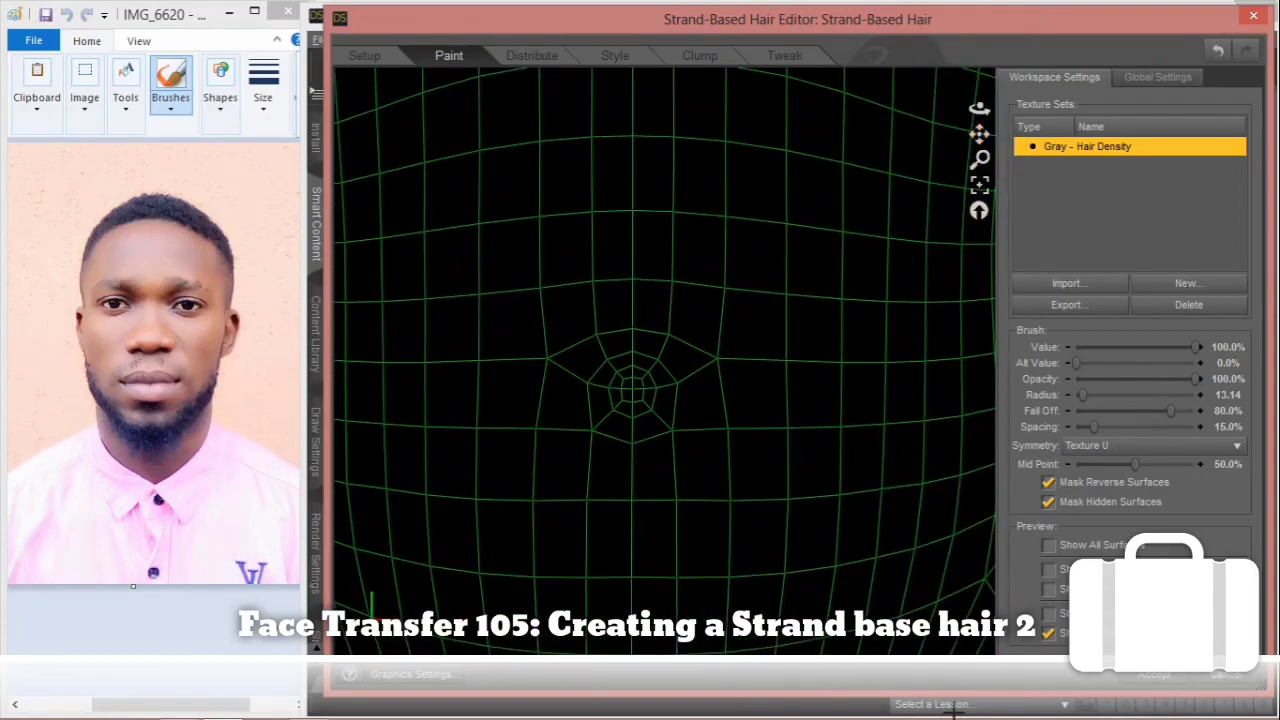
pyautogui.moveTo(981, 132); pyautogui.dragTo(972, 455)
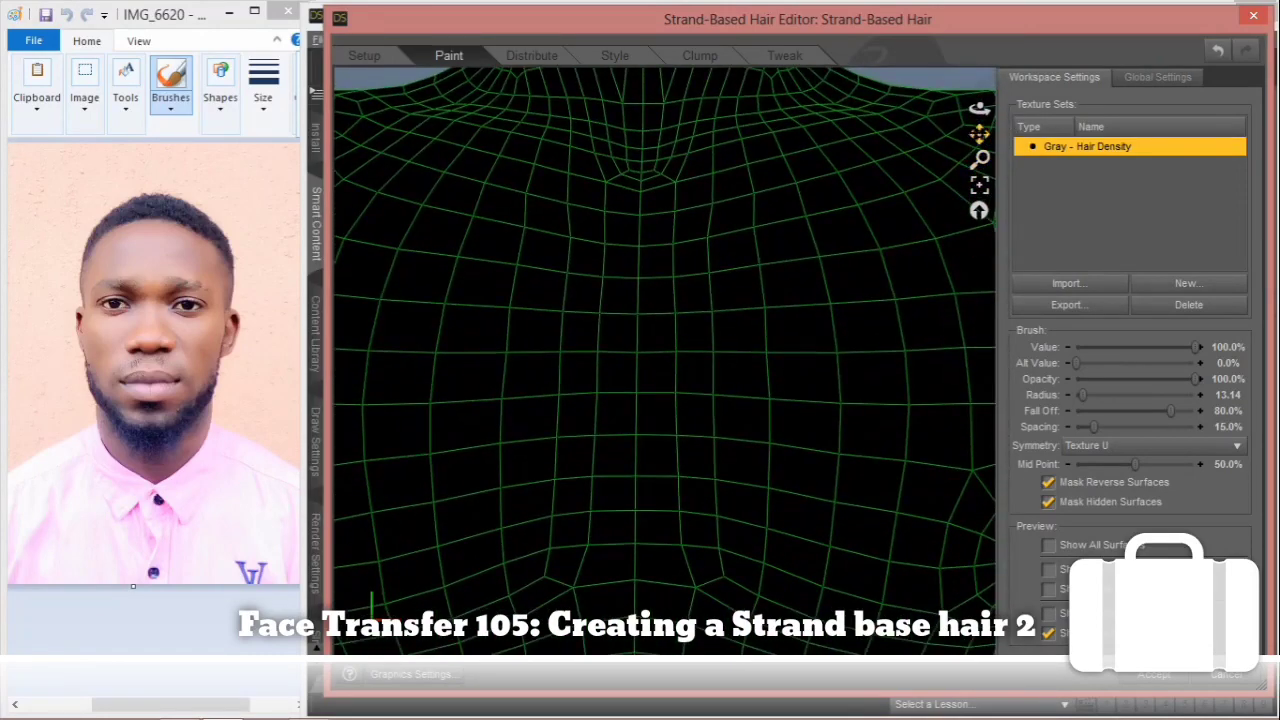
pyautogui.moveTo(979, 134)
pyautogui.mouseDown()
pyautogui.moveTo(966, 471)
pyautogui.moveTo(950, 550)
pyautogui.mouseUp()
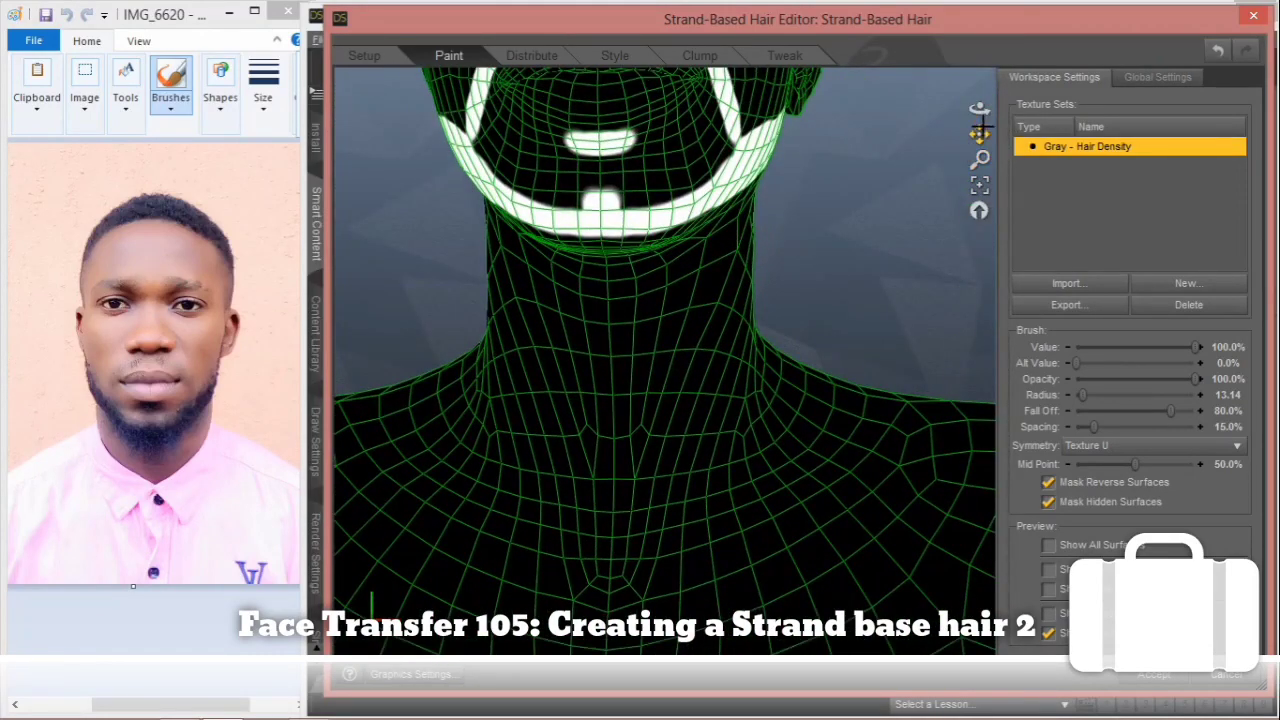
pyautogui.moveTo(979, 134); pyautogui.dragTo(968, 355)
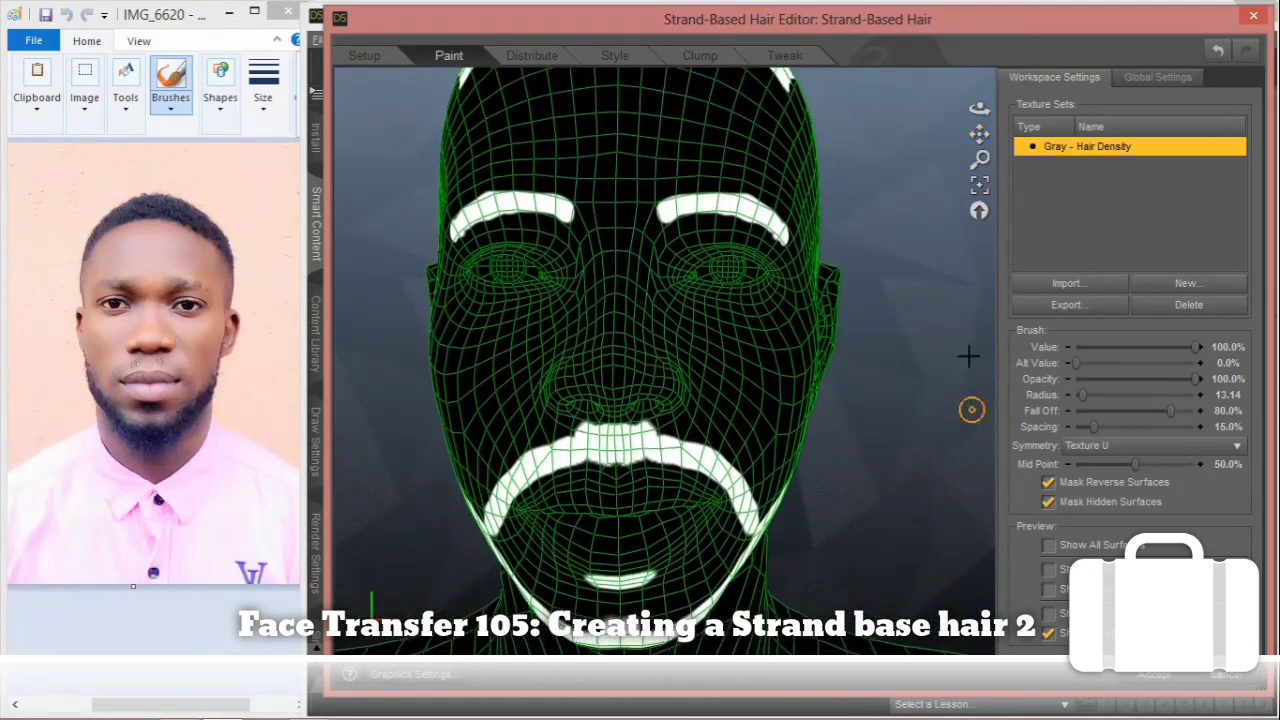
pyautogui.moveTo(979, 134); pyautogui.dragTo(988, 271)
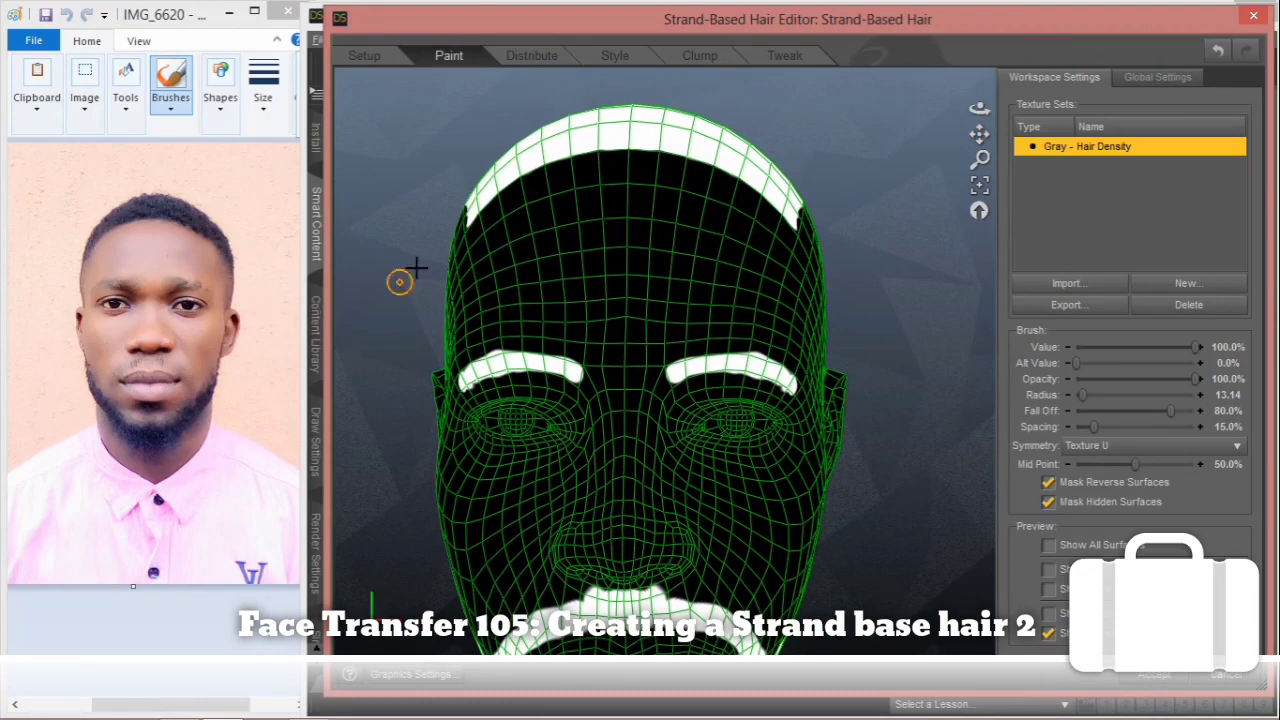
# Step: Preview the distributed hair, open the styling stage, and set the Comb Curves radius to 74.58
pyautogui.click(536, 58)
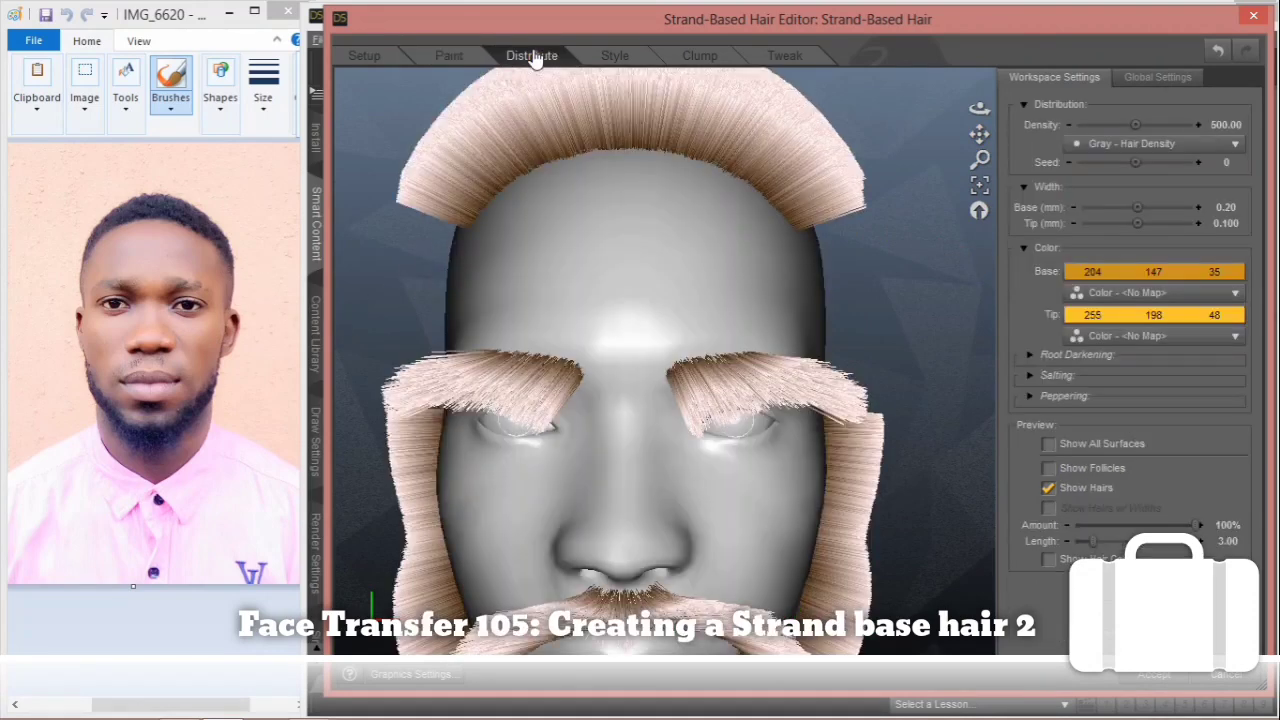
pyautogui.click(613, 56)
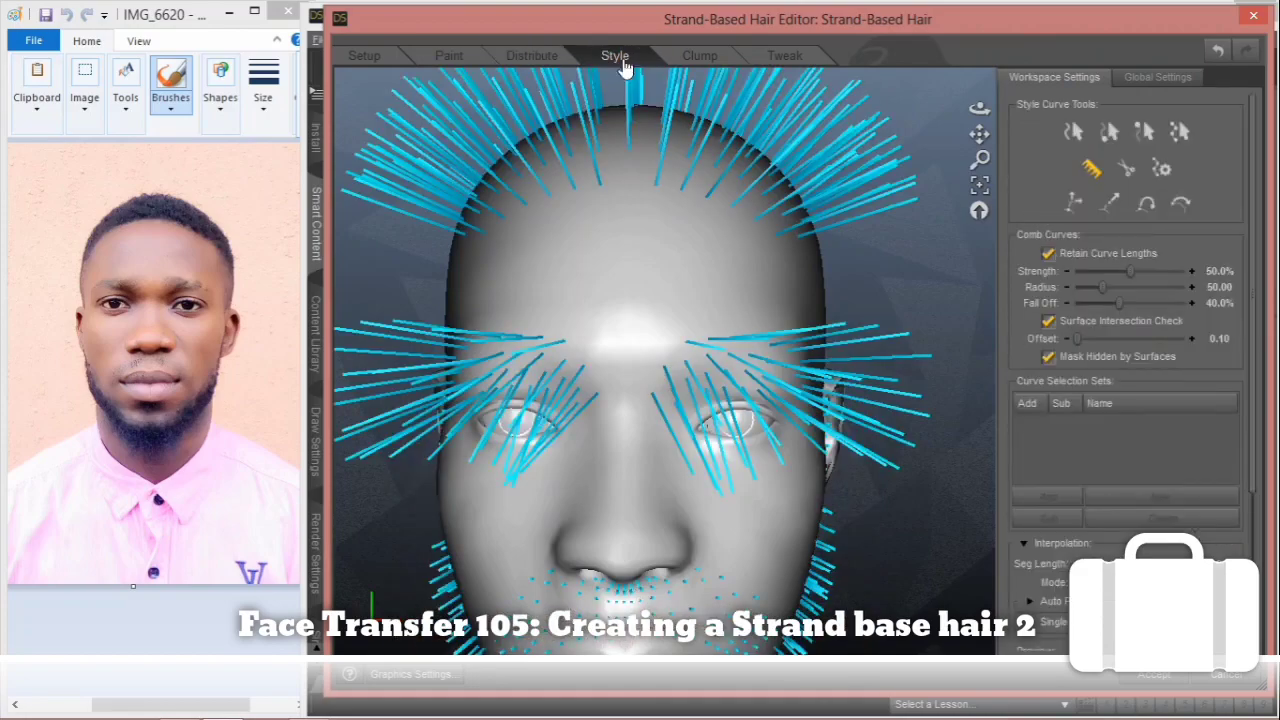
pyautogui.moveTo(979, 109)
pyautogui.mouseDown()
pyautogui.moveTo(967, 134)
pyautogui.moveTo(748, 303)
pyautogui.moveTo(857, 110)
pyautogui.moveTo(877, 117)
pyautogui.mouseUp()
pyautogui.scroll(-4, 827, 260)
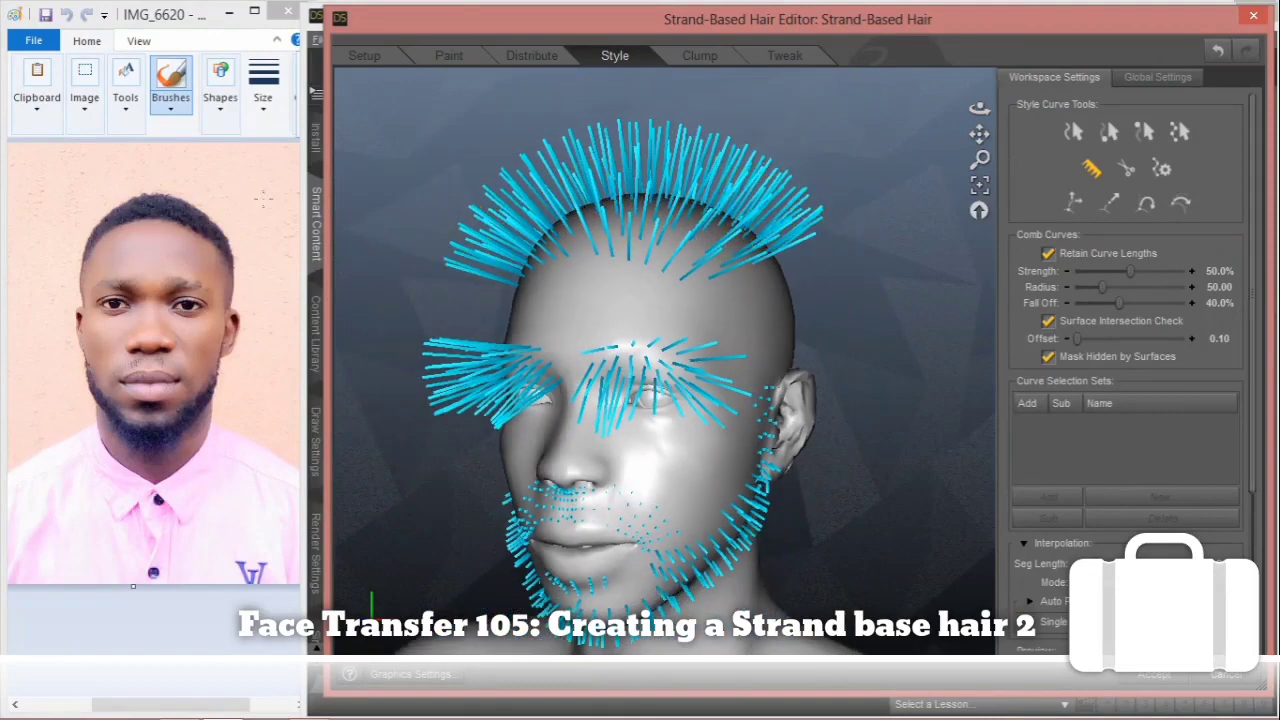
pyautogui.click(1090, 170)
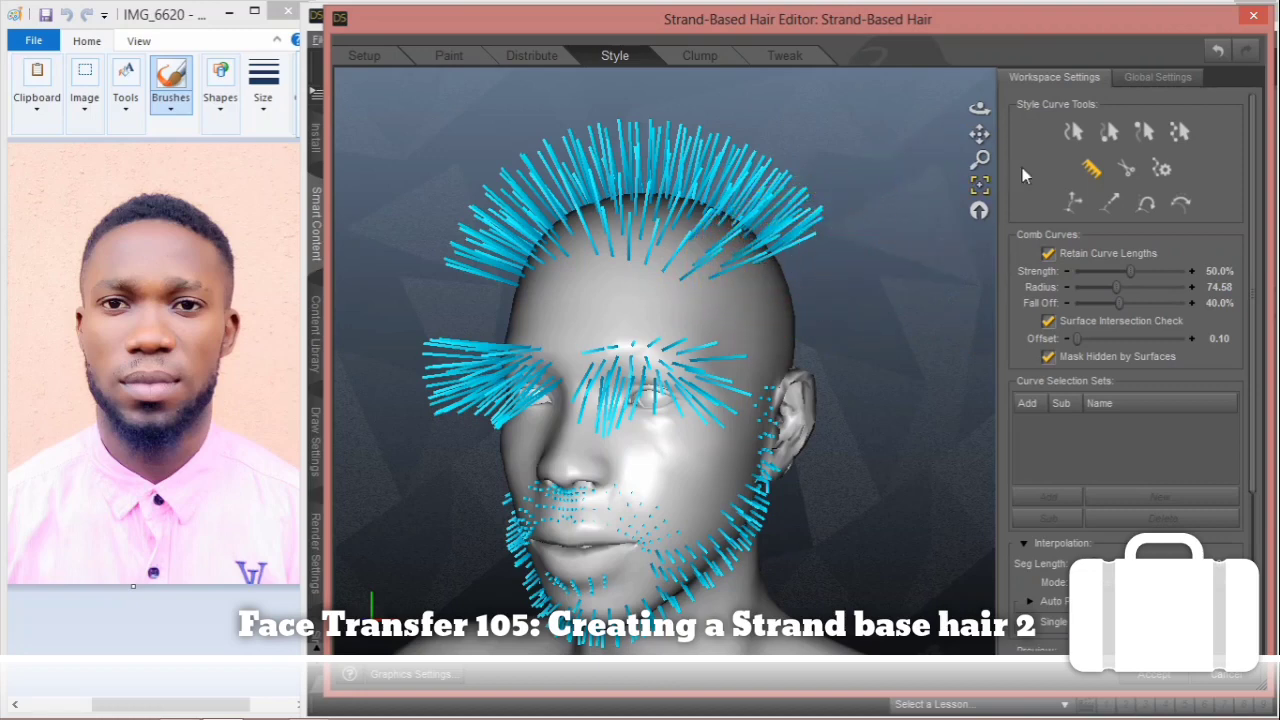
# Step: Select the scalp guide curves from both sides of the head, leaving the eyebrow and beard curves unselected
pyautogui.click(1073, 136)
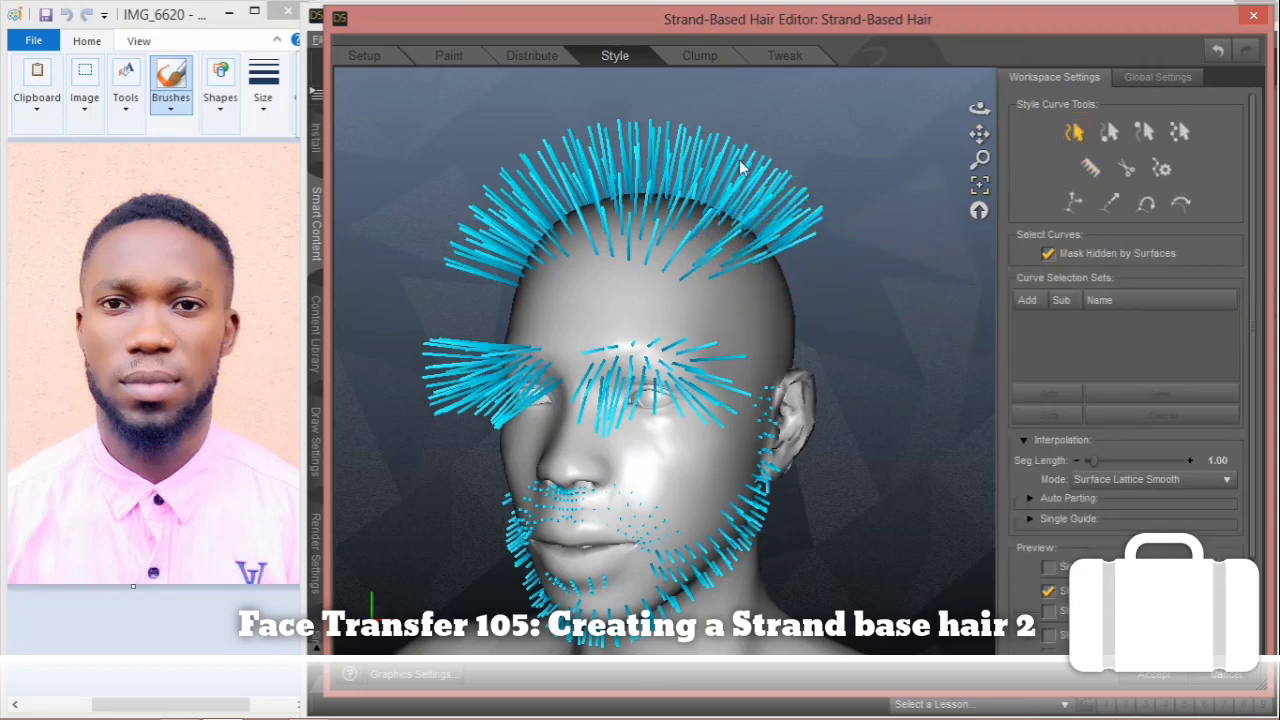
pyautogui.moveTo(580, 110); pyautogui.dragTo(810, 264)
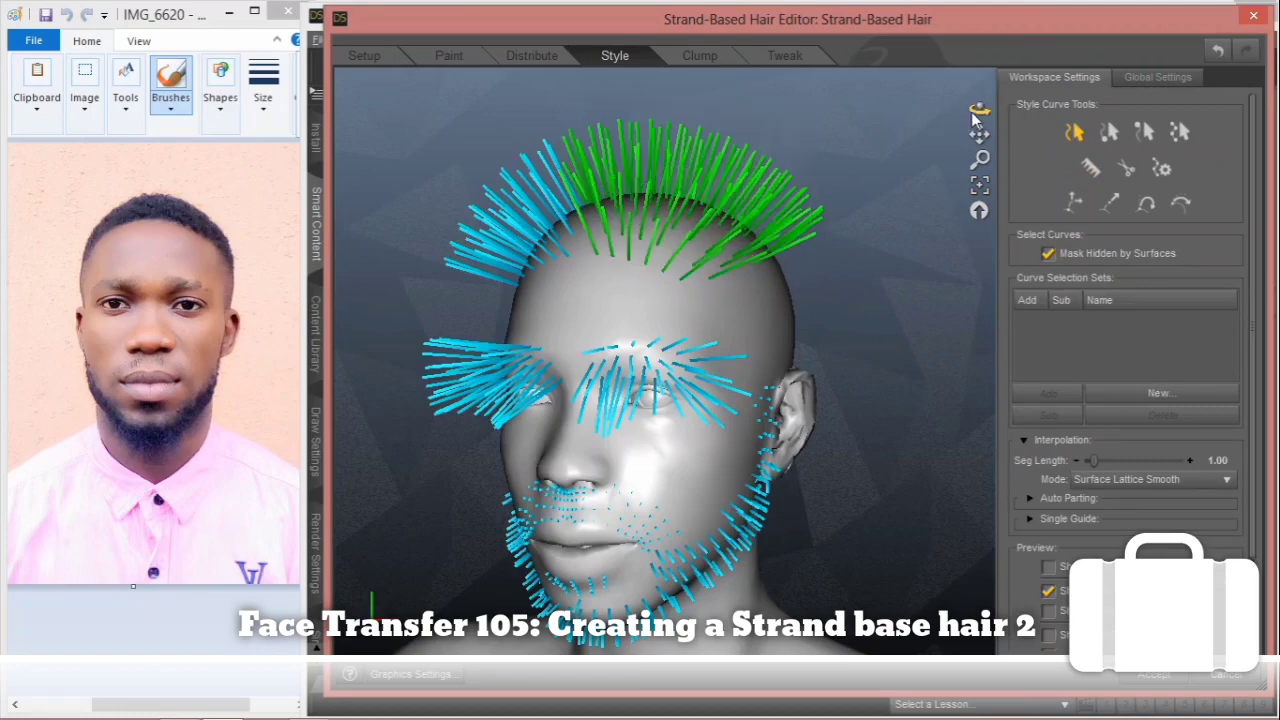
pyautogui.moveTo(977, 112); pyautogui.dragTo(1184, 160)
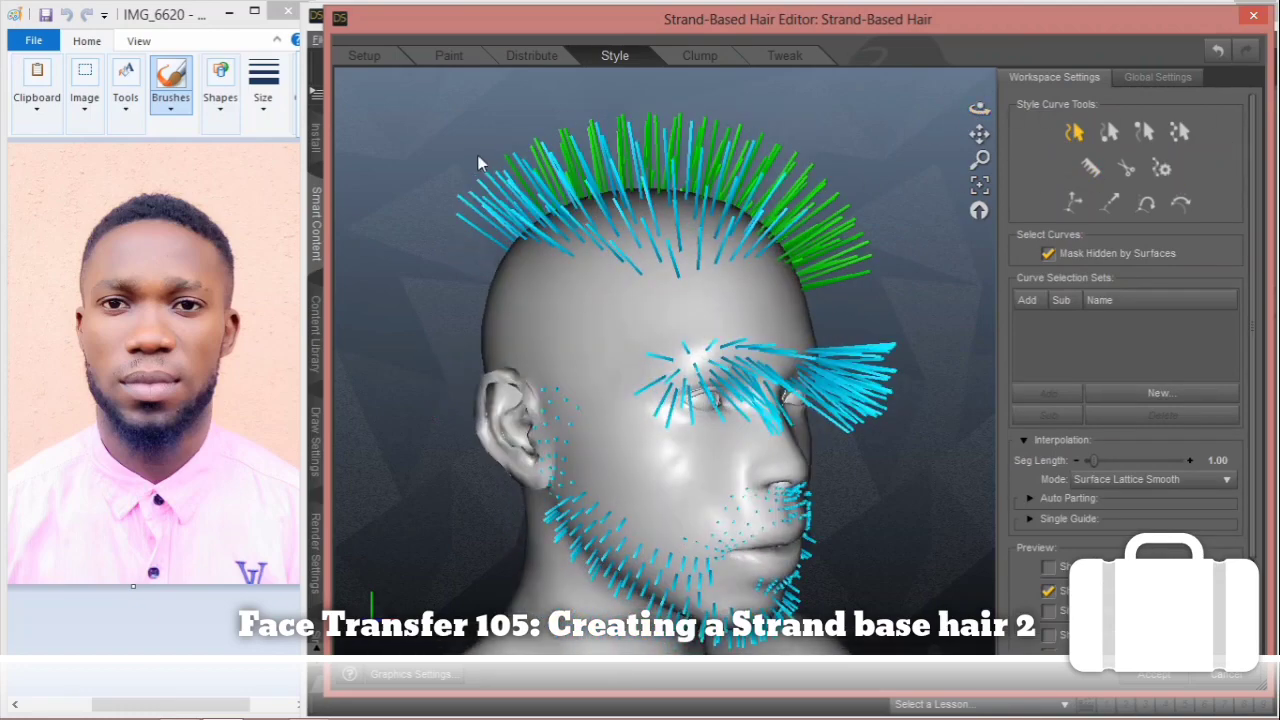
pyautogui.keyDown('shift'); pyautogui.moveTo(448, 145); pyautogui.dragTo(640, 266); pyautogui.keyUp('shift')
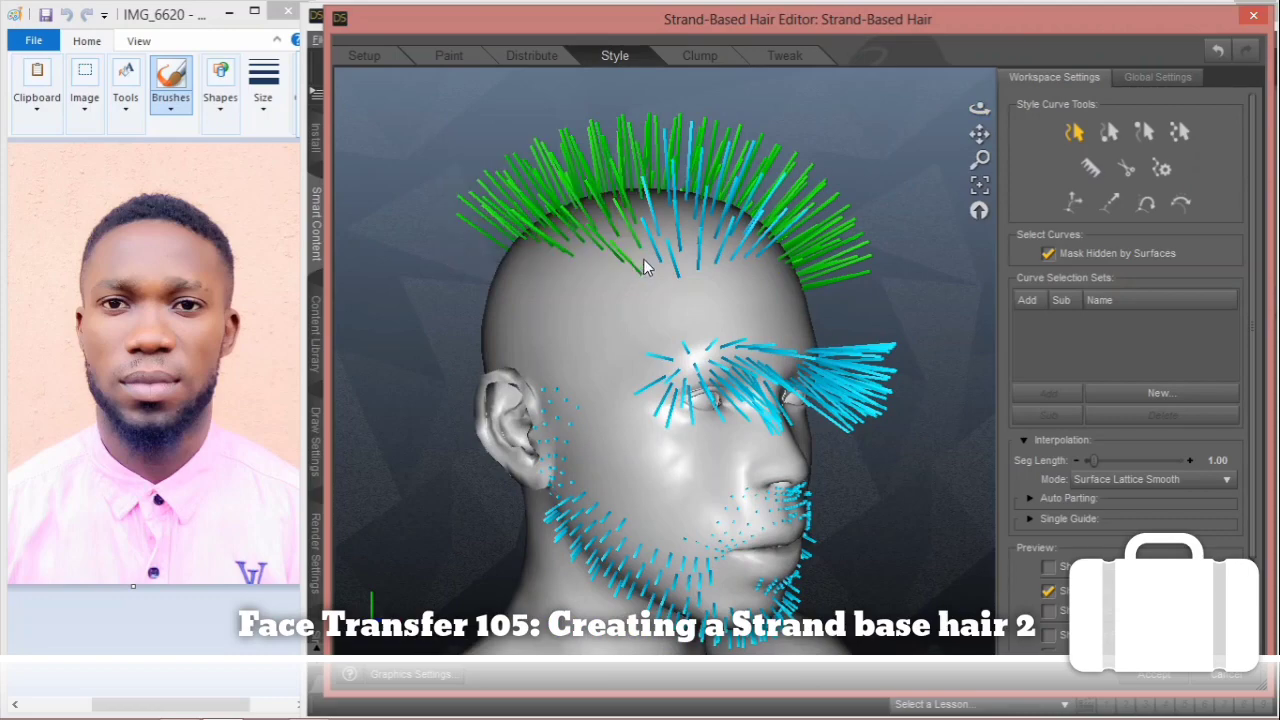
pyautogui.keyDown('shift'); pyautogui.moveTo(606, 140); pyautogui.dragTo(778, 250); pyautogui.keyUp('shift')
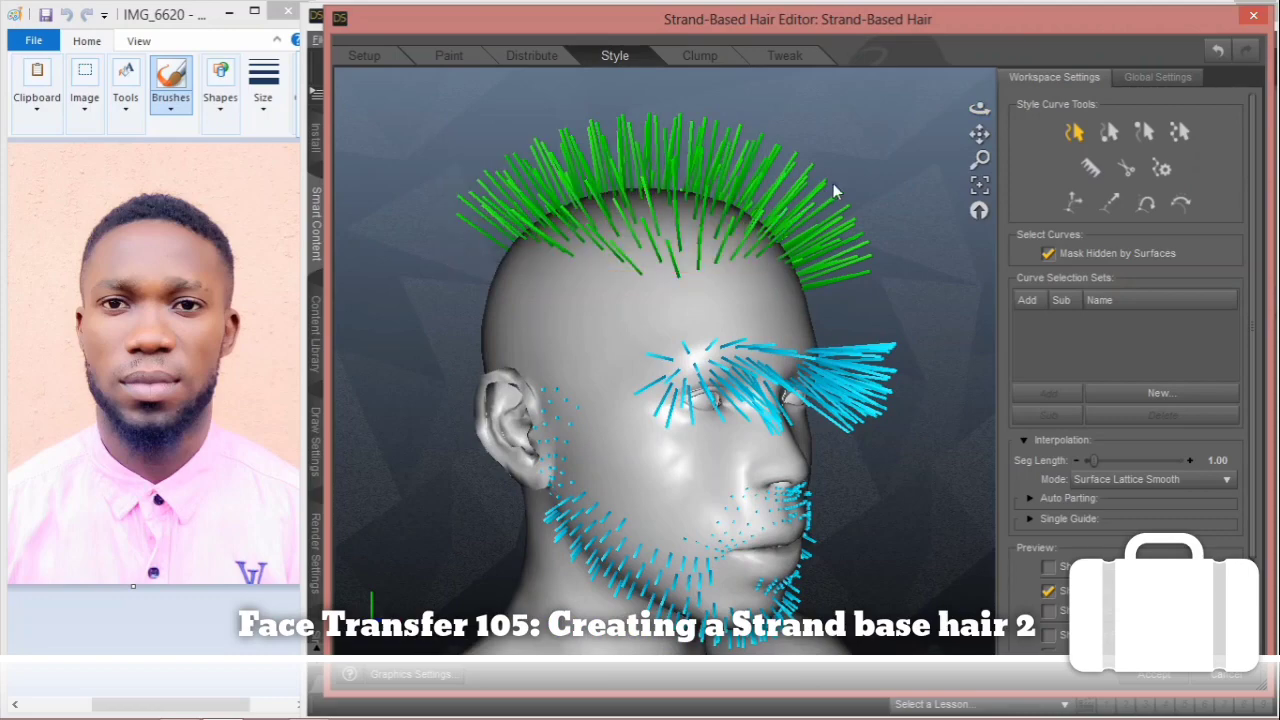
# Step: Add the missed guide curves at the back of the scalp to the selection and check it from the side and front
pyautogui.moveTo(984, 112); pyautogui.dragTo(875, 131)
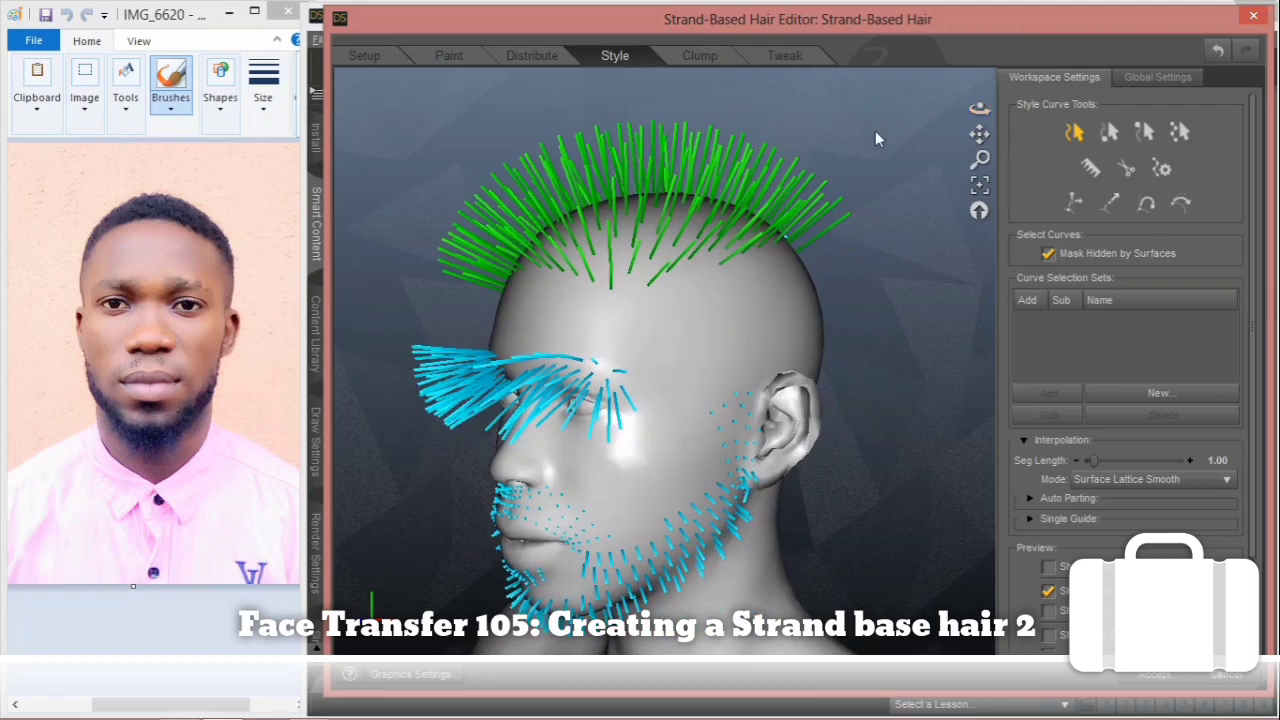
pyautogui.click(1090, 170)
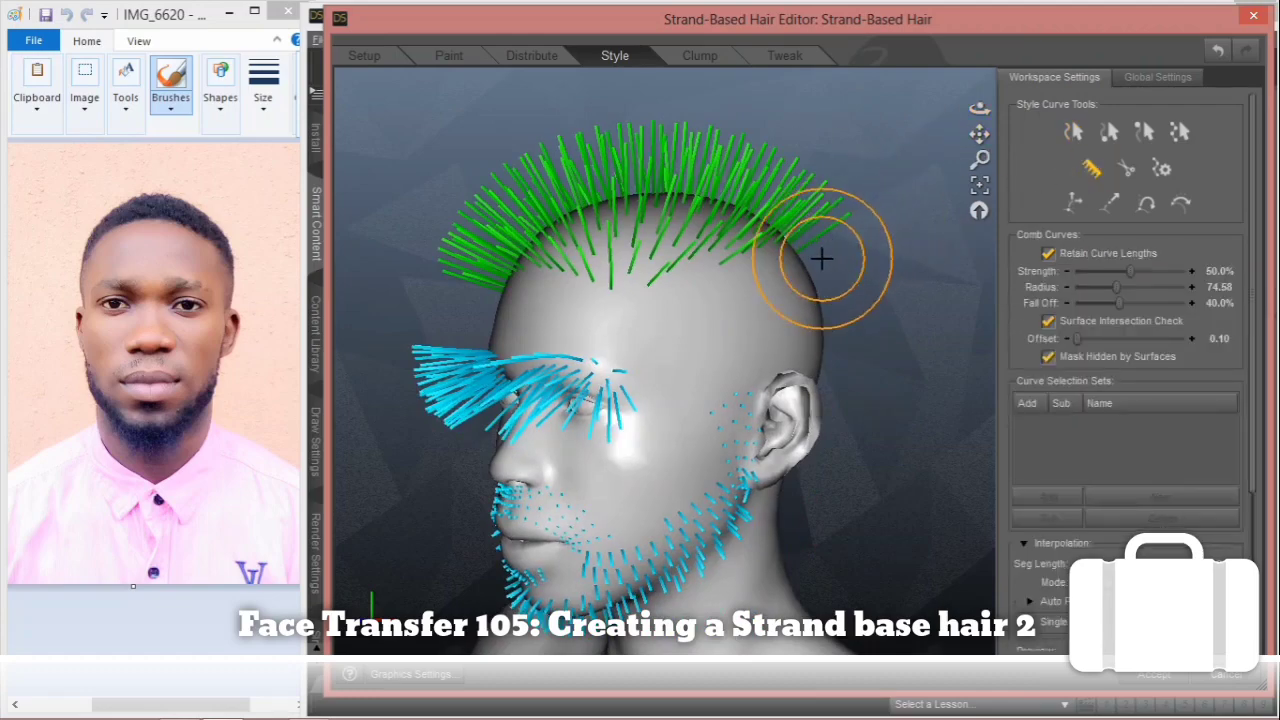
pyautogui.moveTo(979, 108); pyautogui.dragTo(554, 117)
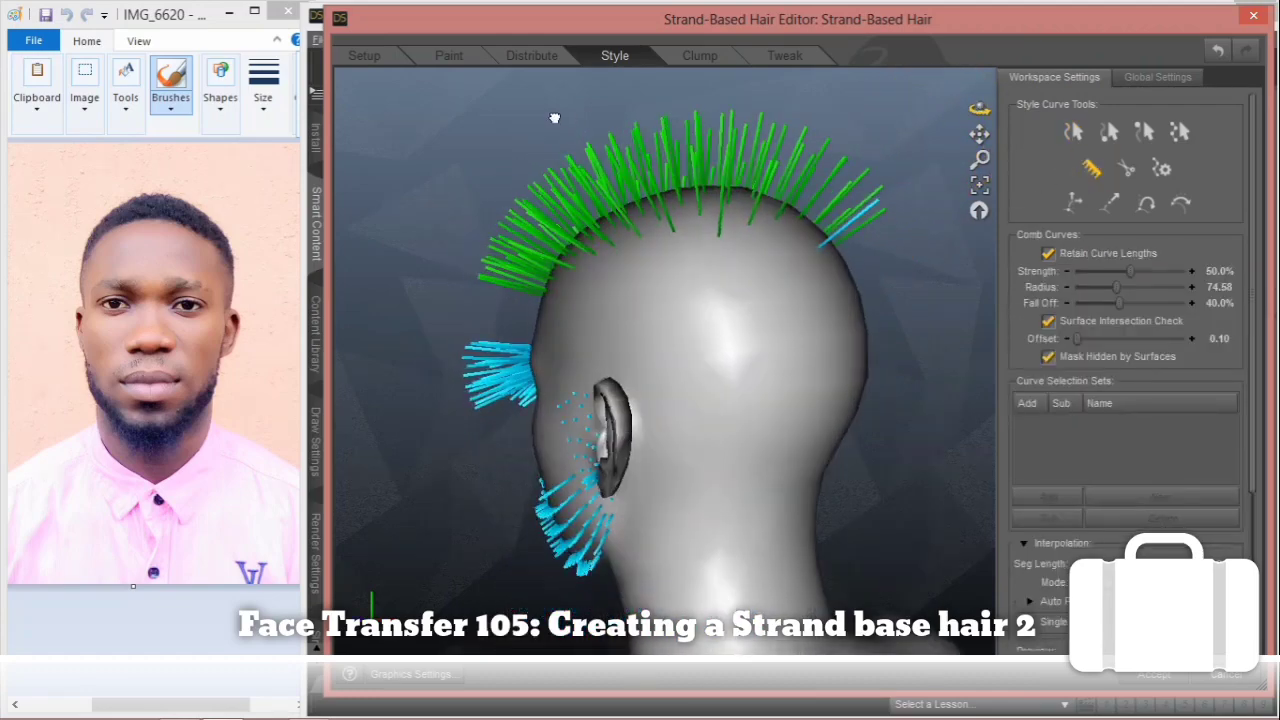
pyautogui.click(1071, 136)
pyautogui.moveTo(859, 254); pyautogui.dragTo(860, 257)
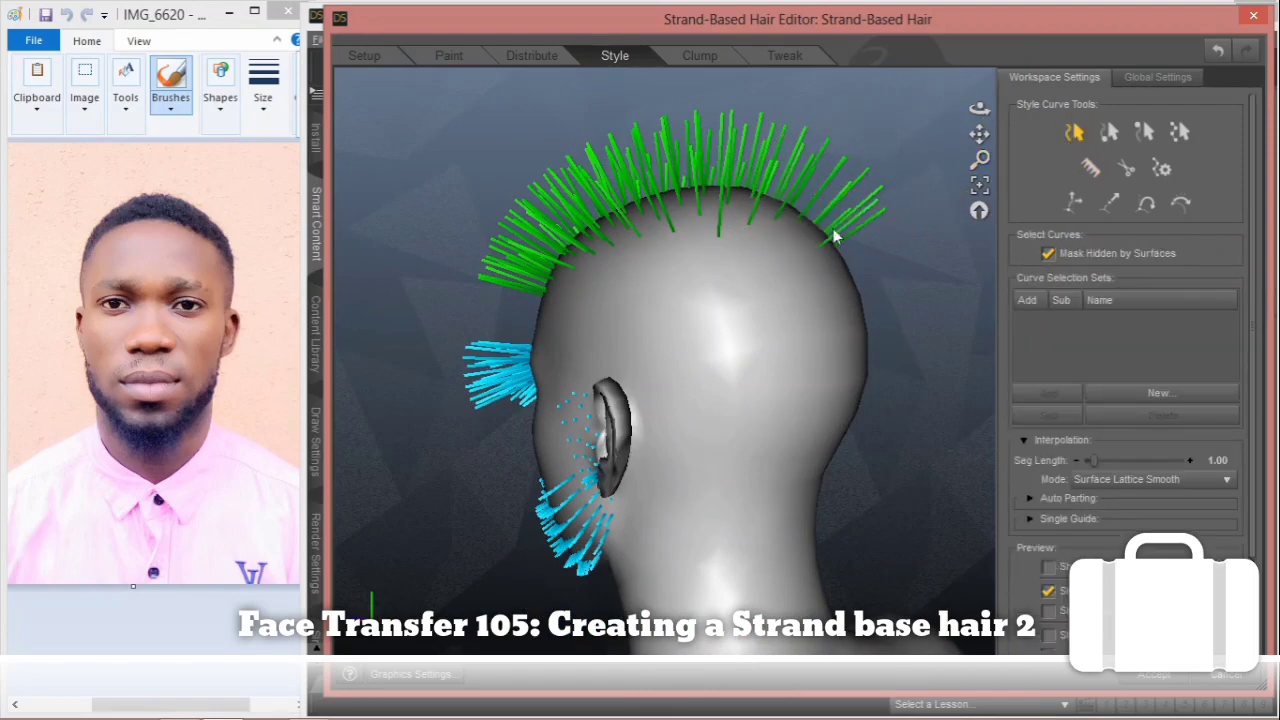
pyautogui.moveTo(980, 110); pyautogui.dragTo(1276, 120)
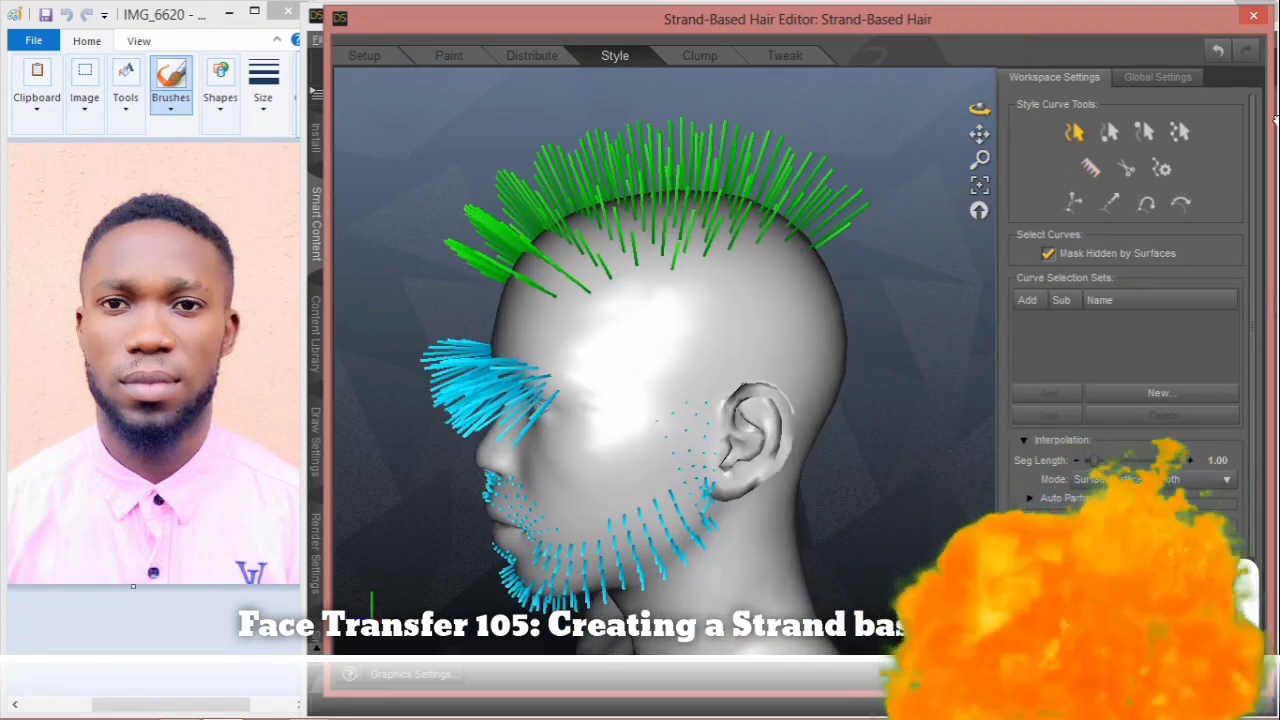
pyautogui.moveTo(978, 111); pyautogui.dragTo(1084, 113)
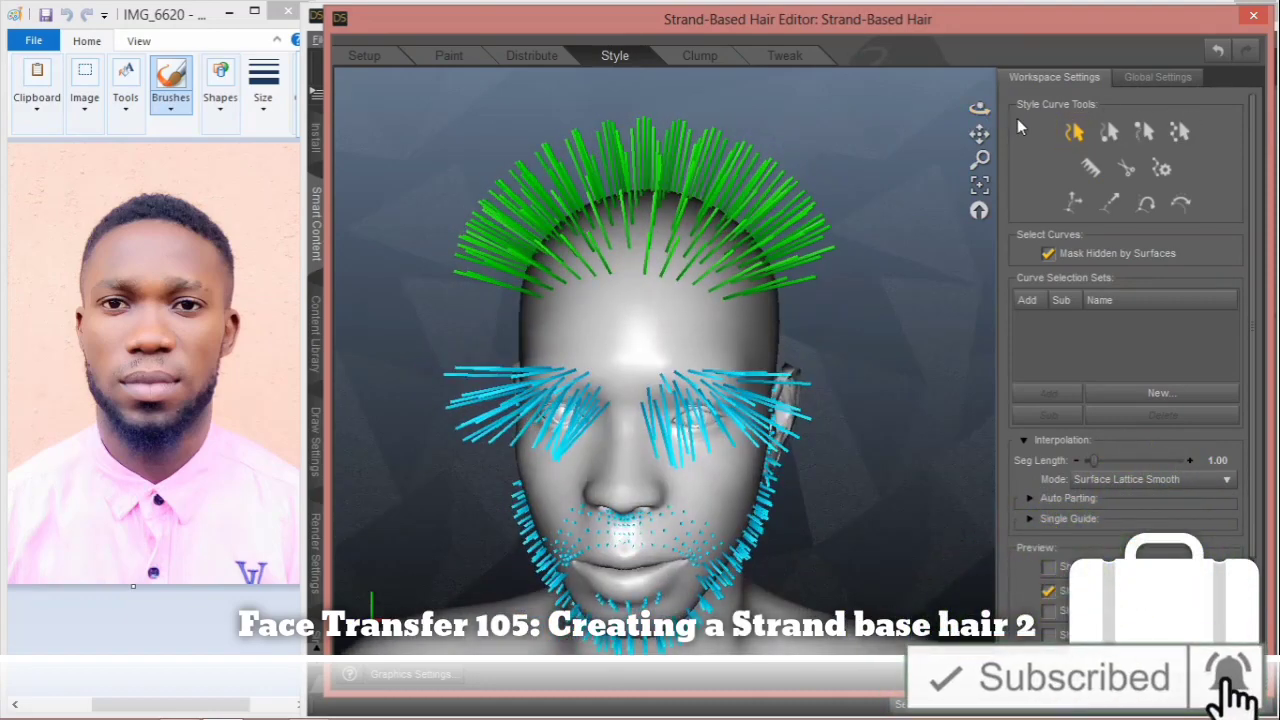
# Step: Comb the selected scalp curves on both sides of the head upward so they stand upright above the temples
pyautogui.click(1090, 168)
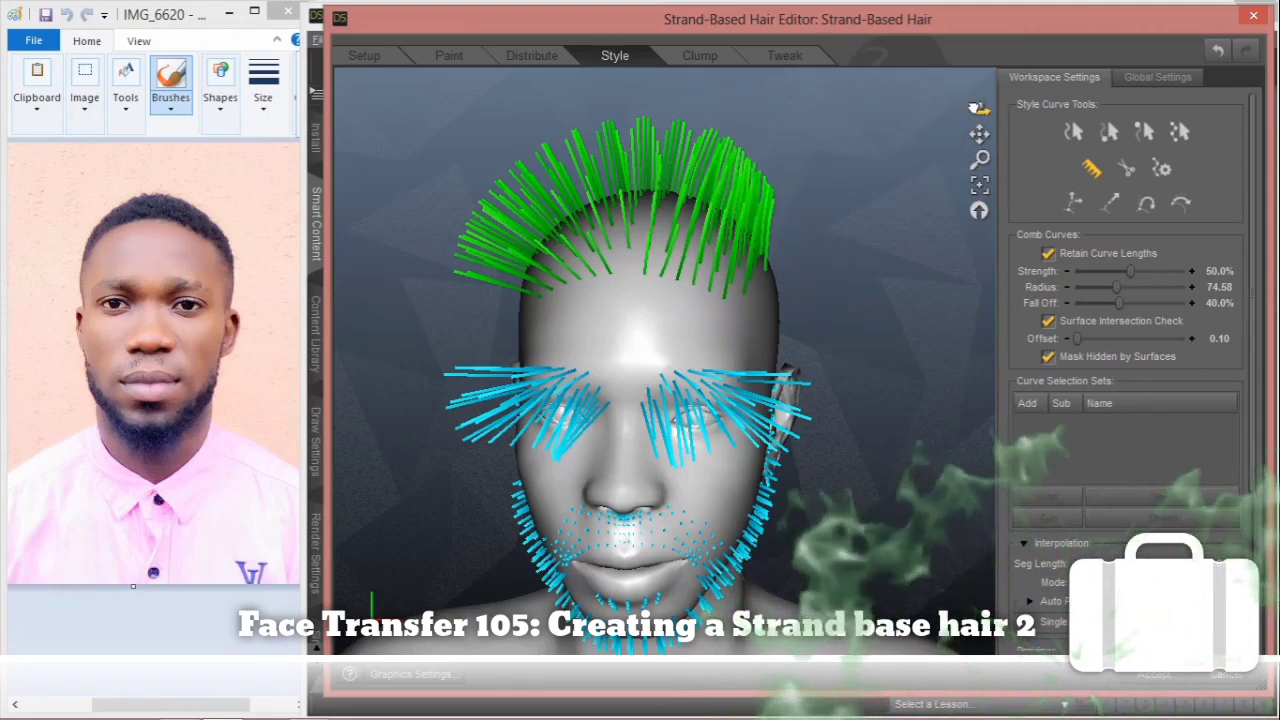
pyautogui.moveTo(980, 109); pyautogui.dragTo(871, 24)
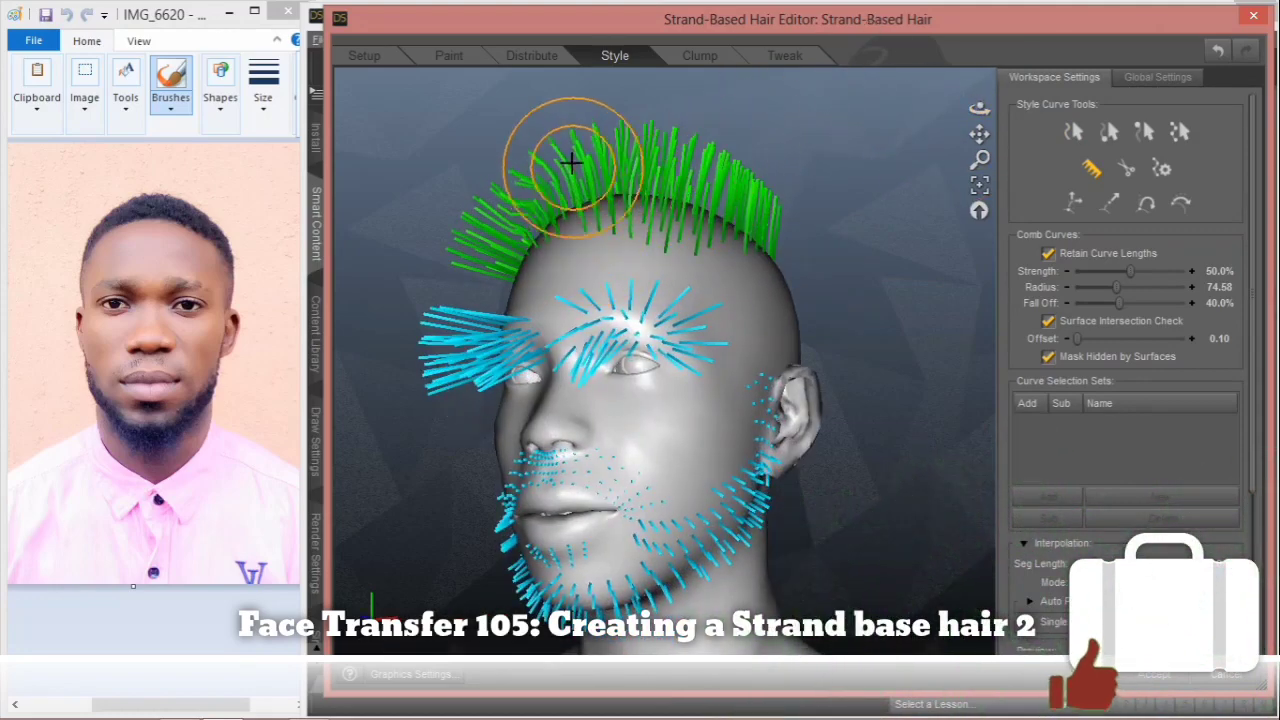
pyautogui.moveTo(519, 231); pyautogui.dragTo(517, 134)
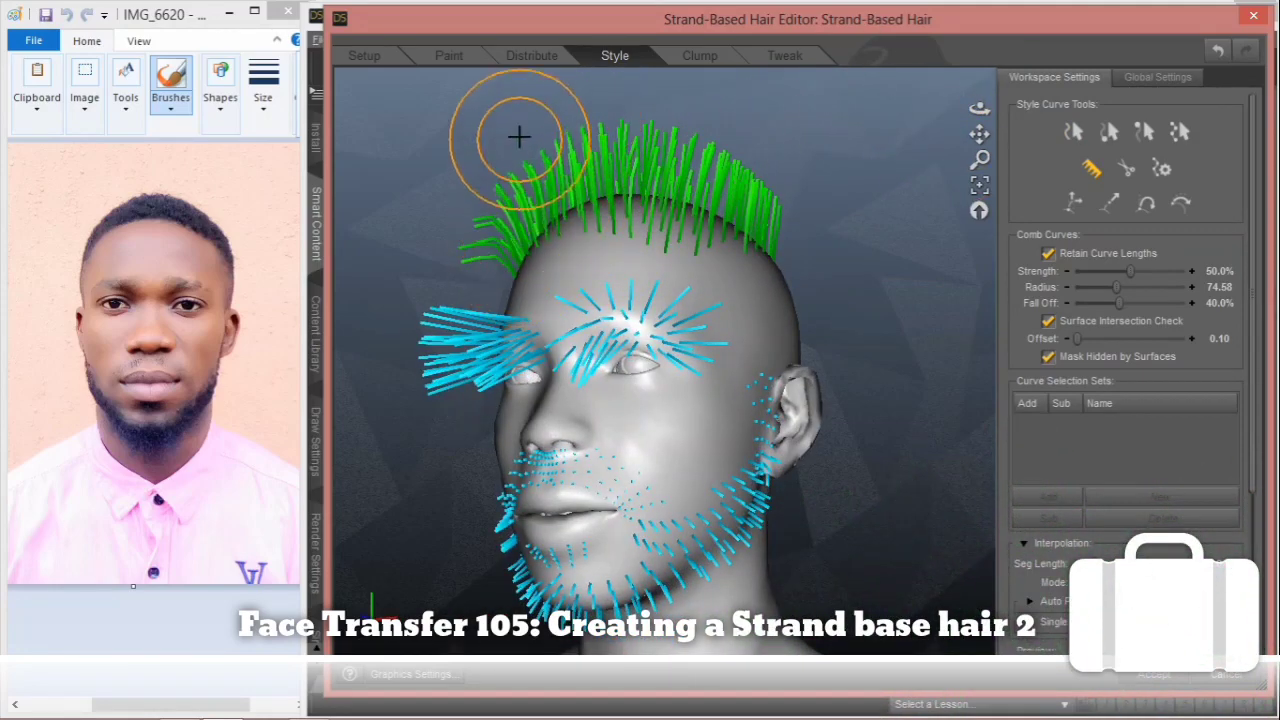
pyautogui.moveTo(489, 260); pyautogui.dragTo(494, 166)
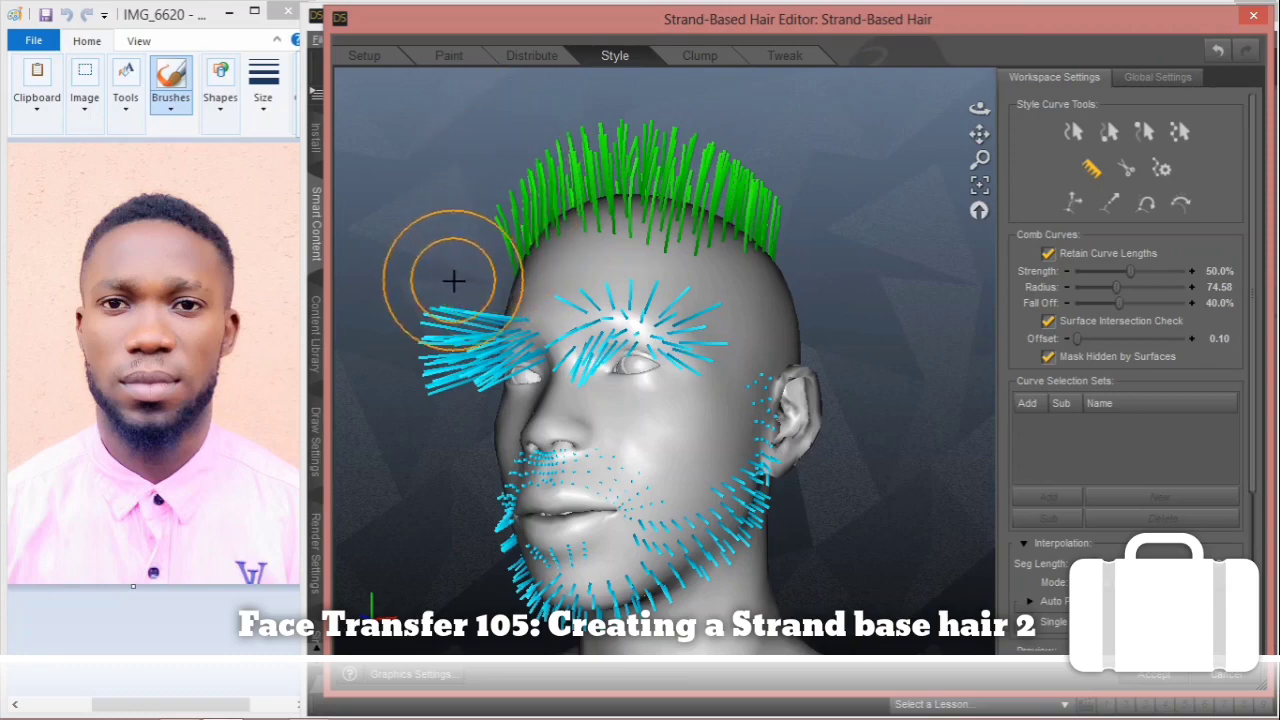
pyautogui.moveTo(451, 277); pyautogui.dragTo(486, 189)
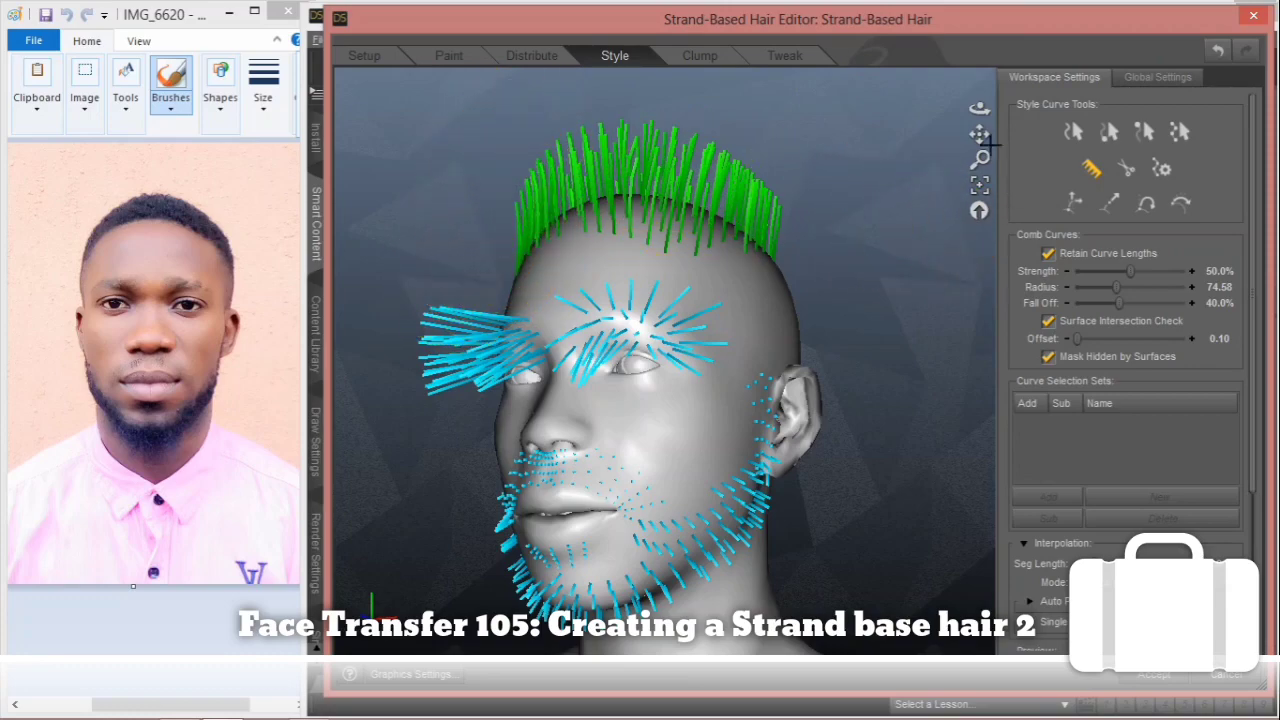
# Step: Comb the selected curves at the crown and back of the scalp upward until they stand upright in side view
pyautogui.moveTo(981, 110); pyautogui.dragTo(566, 160)
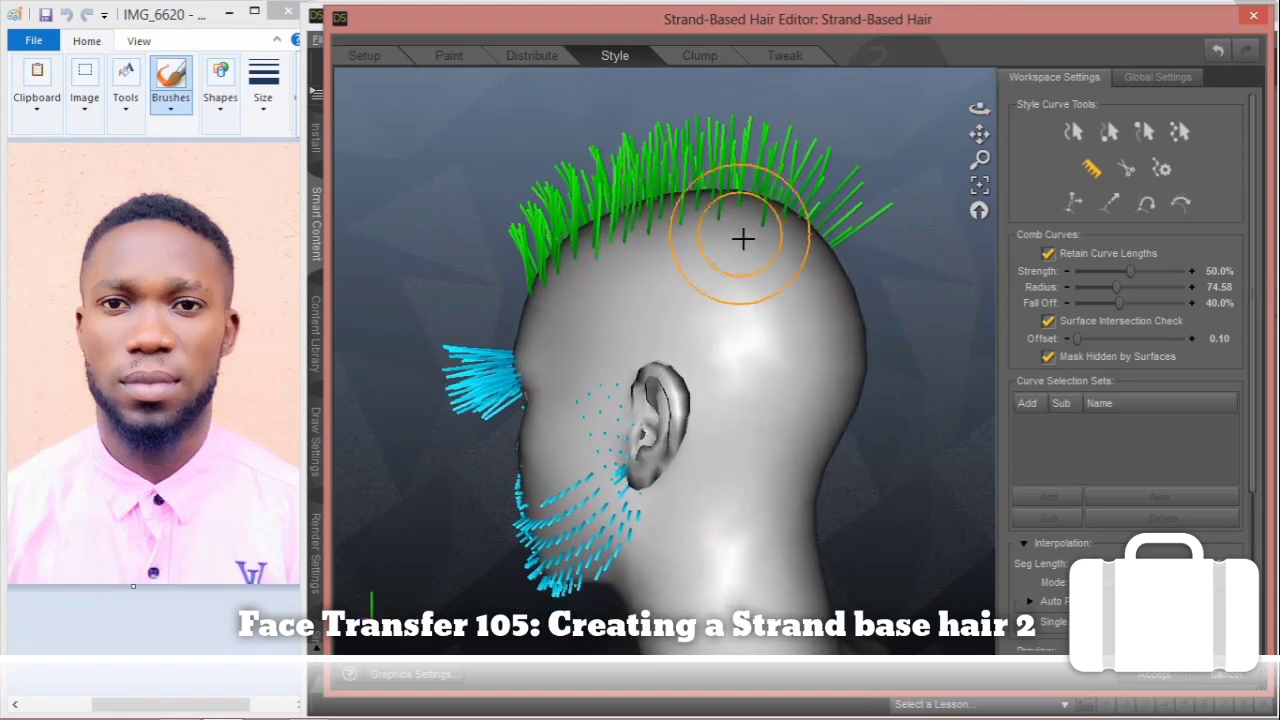
pyautogui.moveTo(746, 171); pyautogui.dragTo(746, 117)
pyautogui.moveTo(819, 232); pyautogui.dragTo(822, 196)
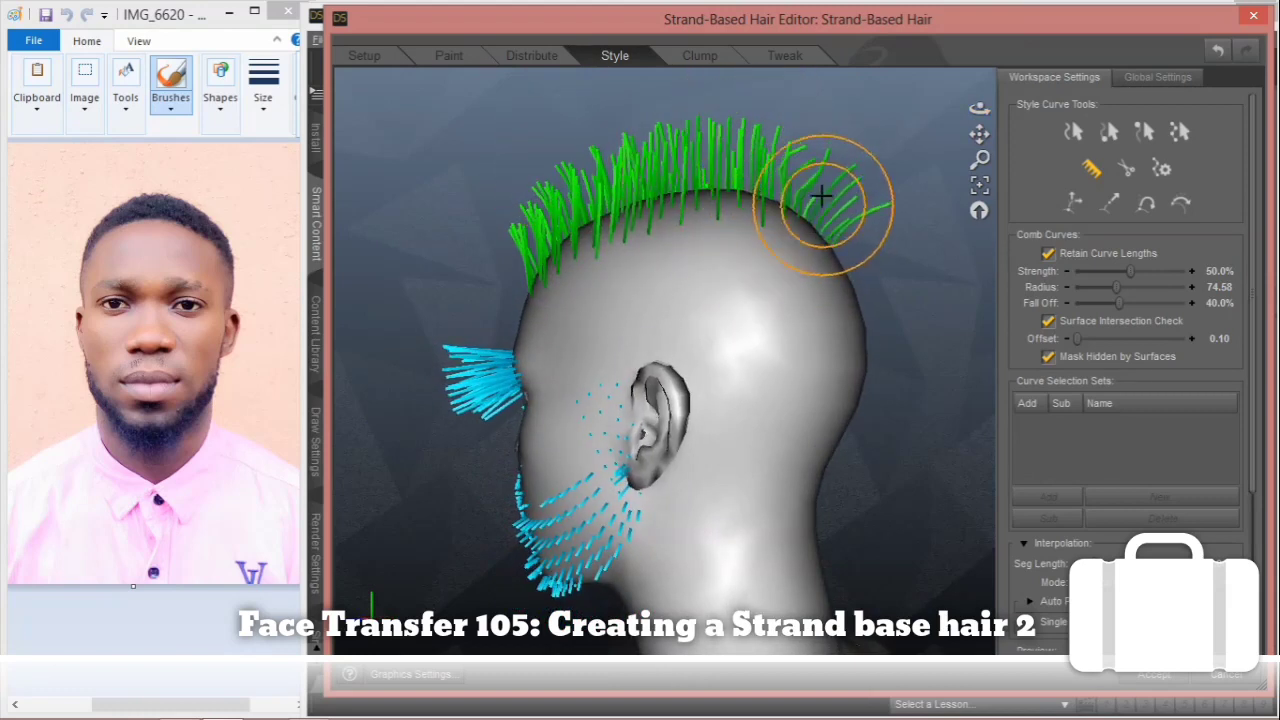
pyautogui.moveTo(846, 271); pyautogui.dragTo(838, 154)
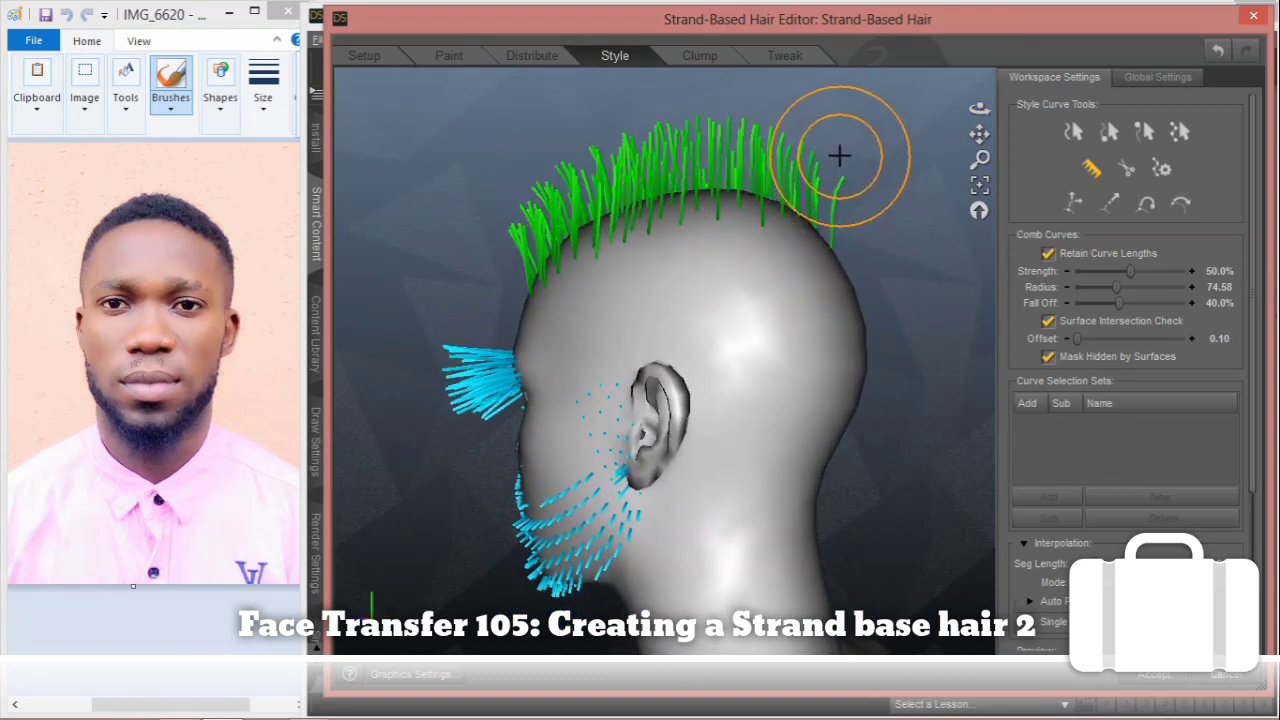
pyautogui.moveTo(841, 248); pyautogui.dragTo(823, 160)
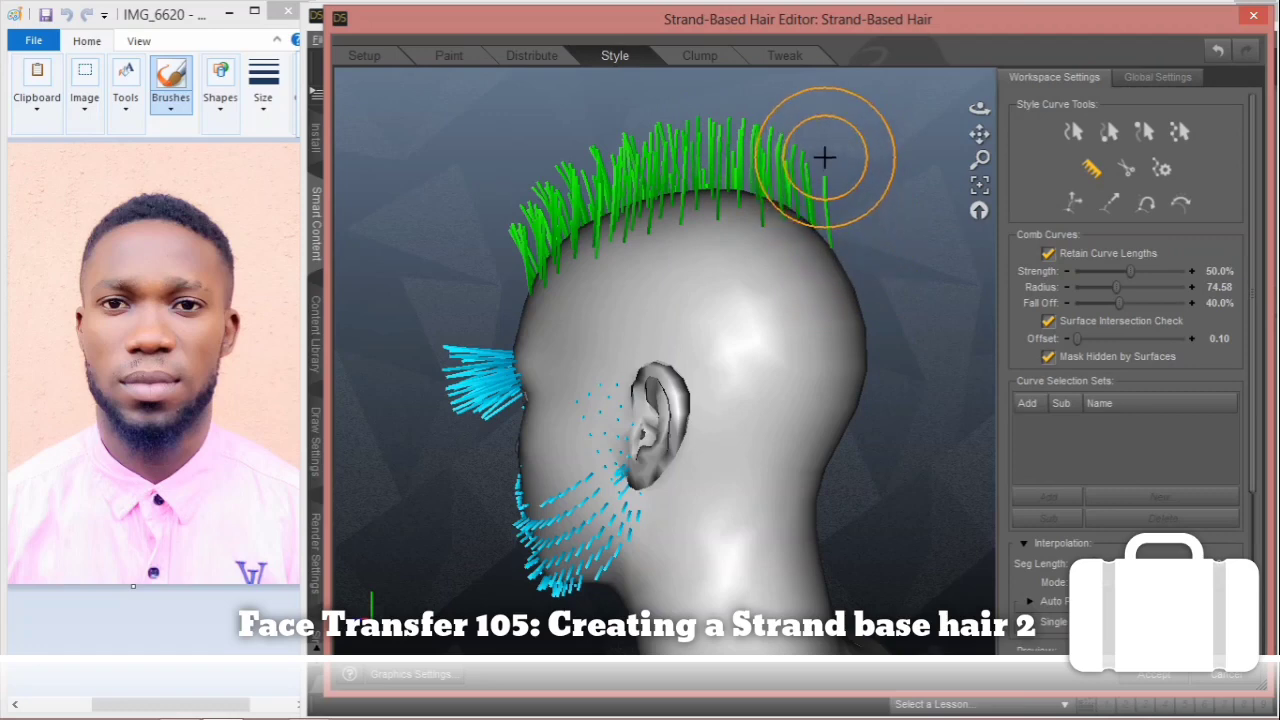
# Step: Finish combing the selected scalp curves upward so they stand upright when viewed from the back and the front
pyautogui.moveTo(980, 111)
pyautogui.mouseDown()
pyautogui.moveTo(706, 166)
pyautogui.moveTo(474, 197)
pyautogui.moveTo(460, 184)
pyautogui.mouseUp()
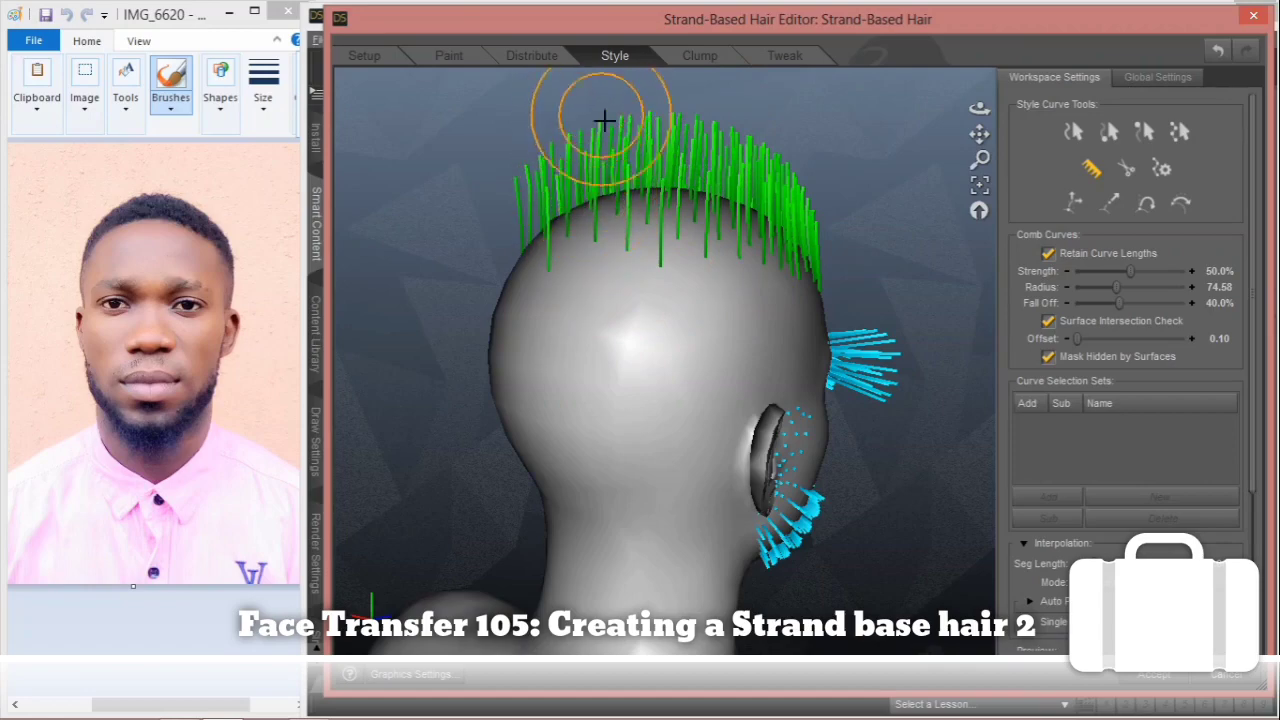
pyautogui.moveTo(985, 112)
pyautogui.mouseDown()
pyautogui.moveTo(569, 131)
pyautogui.moveTo(403, 91)
pyautogui.mouseUp()
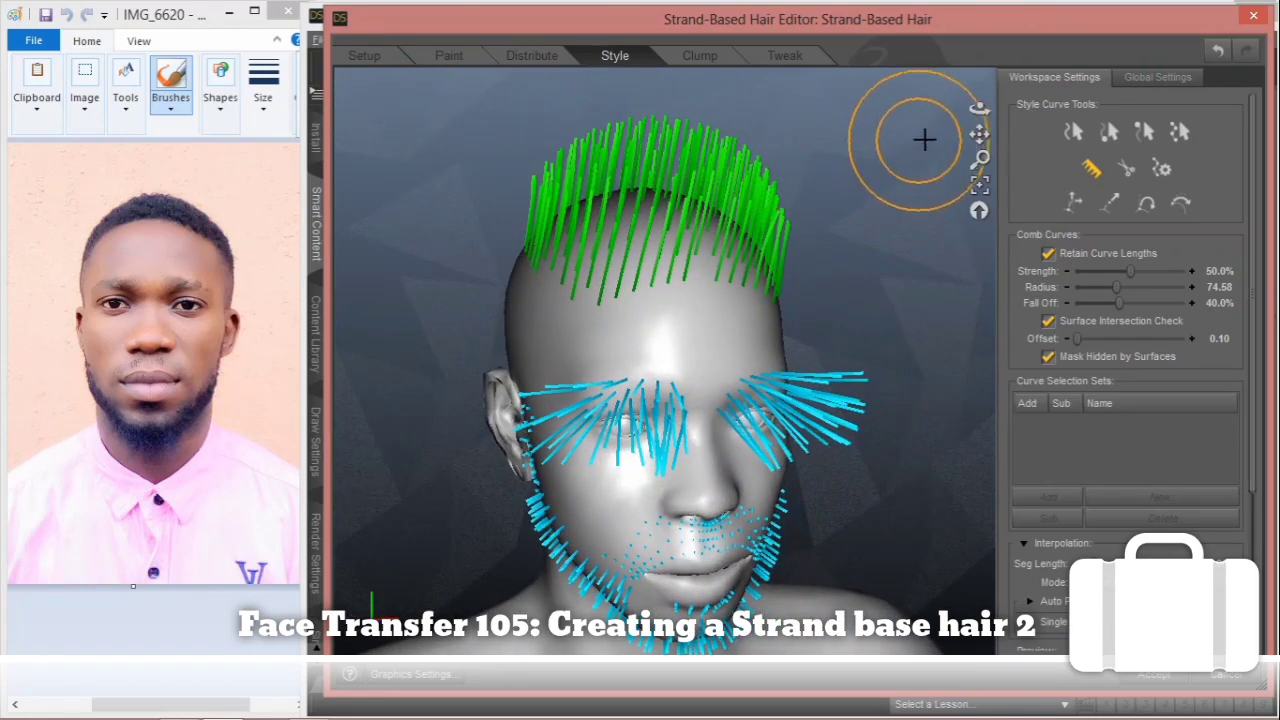
pyautogui.moveTo(979, 108)
pyautogui.mouseDown()
pyautogui.moveTo(780, 90)
pyautogui.moveTo(823, 86)
pyautogui.mouseUp()
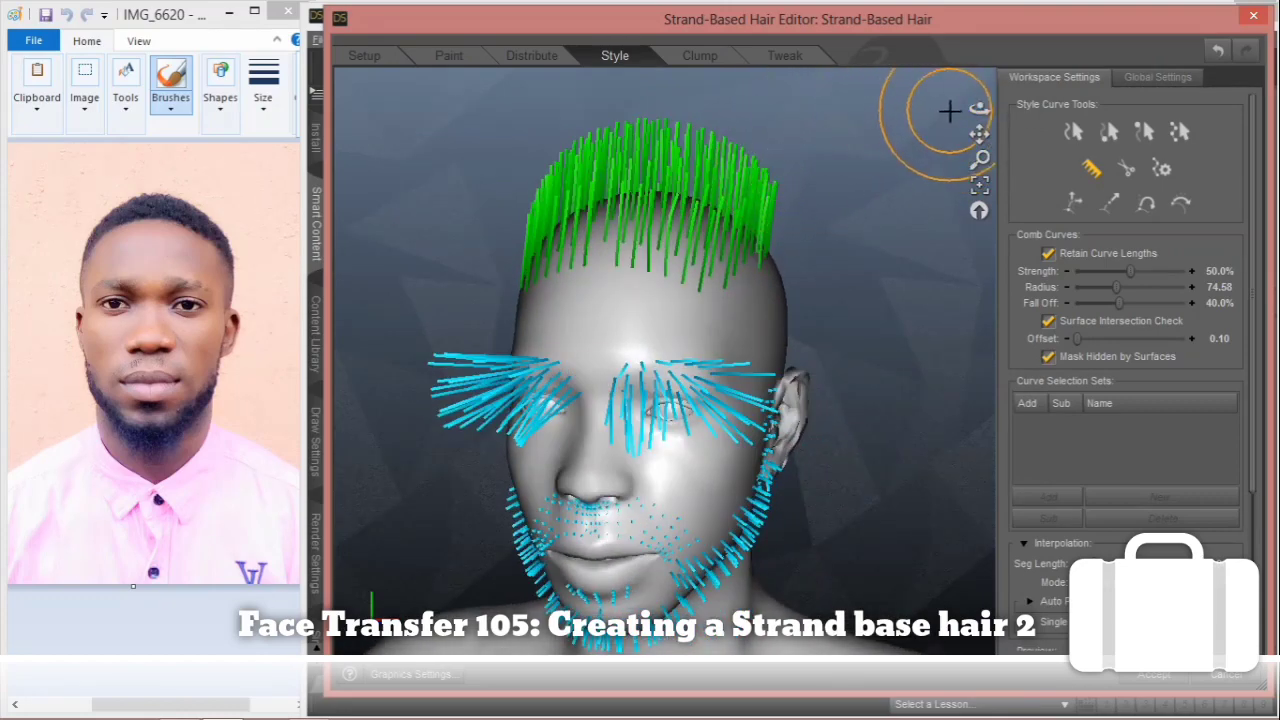
pyautogui.moveTo(979, 108); pyautogui.dragTo(962, 110)
pyautogui.moveTo(645, 227)
pyautogui.mouseDown()
pyautogui.moveTo(574, 217)
pyautogui.moveTo(577, 113)
pyautogui.moveTo(606, 245)
pyautogui.moveTo(590, 205)
pyautogui.moveTo(614, 137)
pyautogui.moveTo(662, 245)
pyautogui.moveTo(680, 126)
pyautogui.mouseUp()
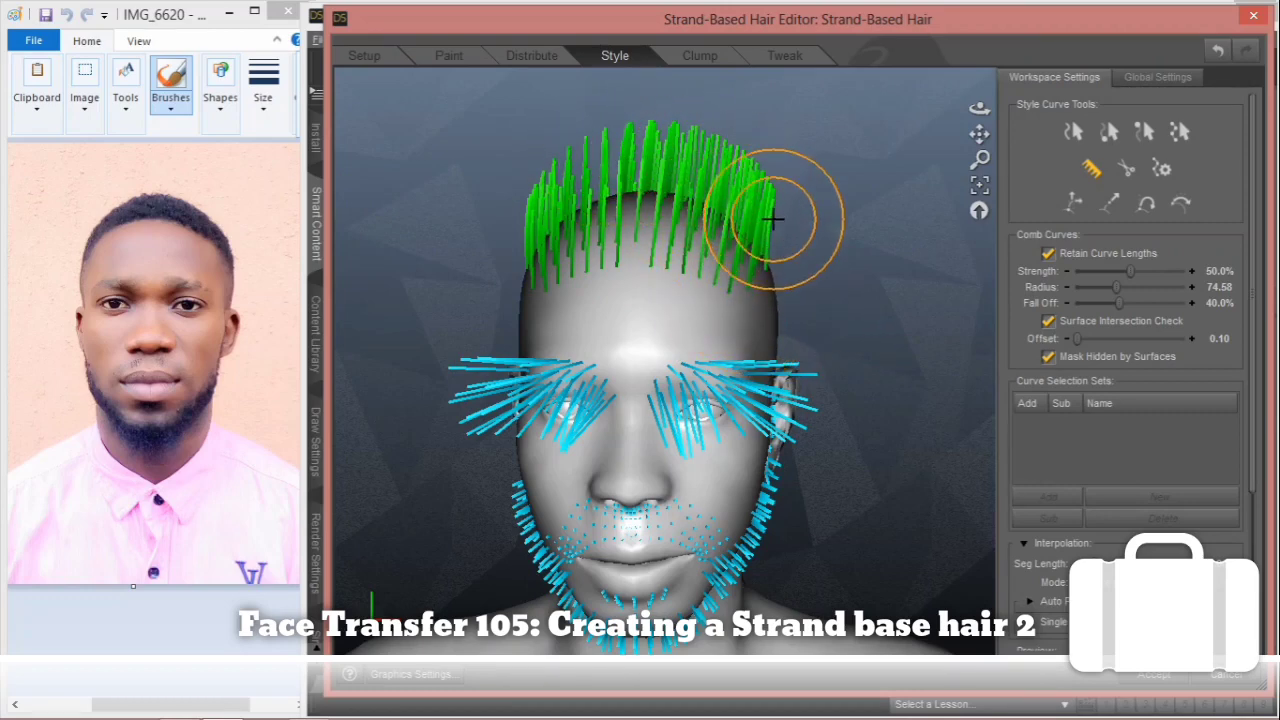
# Step: Shorten the selected scalp curves by extending them with a value of -2.00
pyautogui.click(1111, 205)
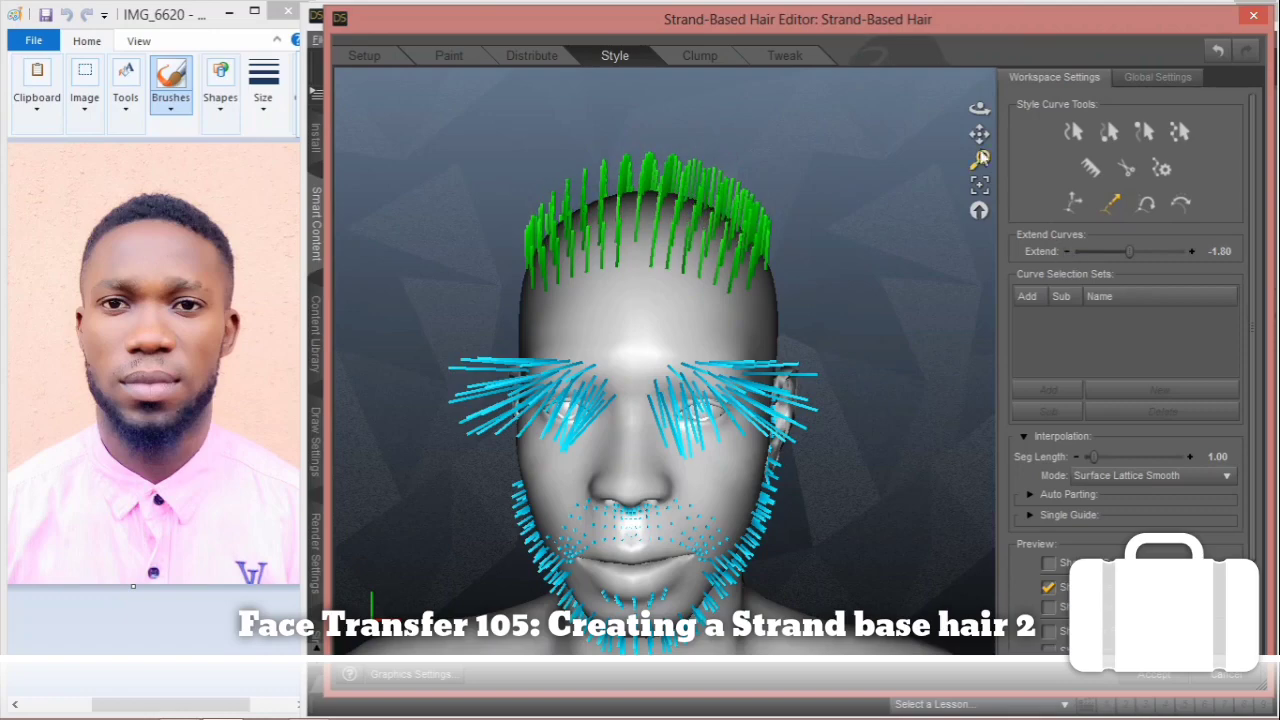
pyautogui.moveTo(978, 118); pyautogui.dragTo(740, 168)
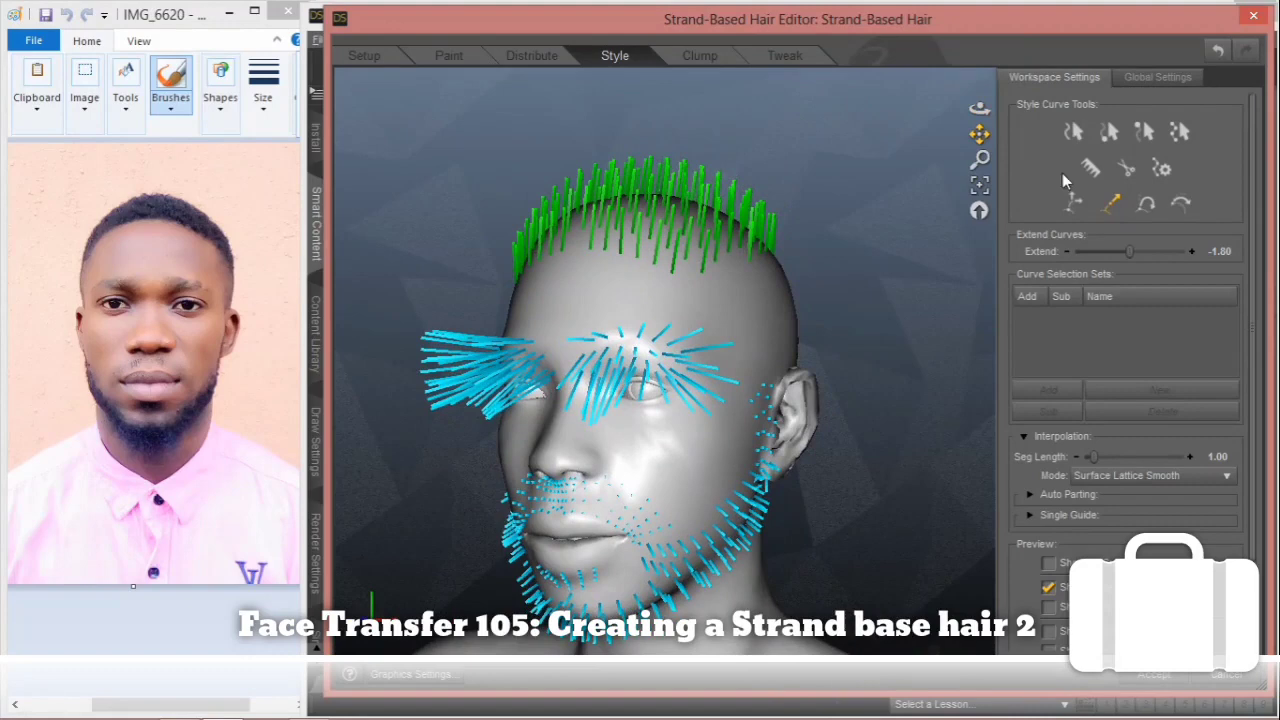
pyautogui.click(1069, 253)
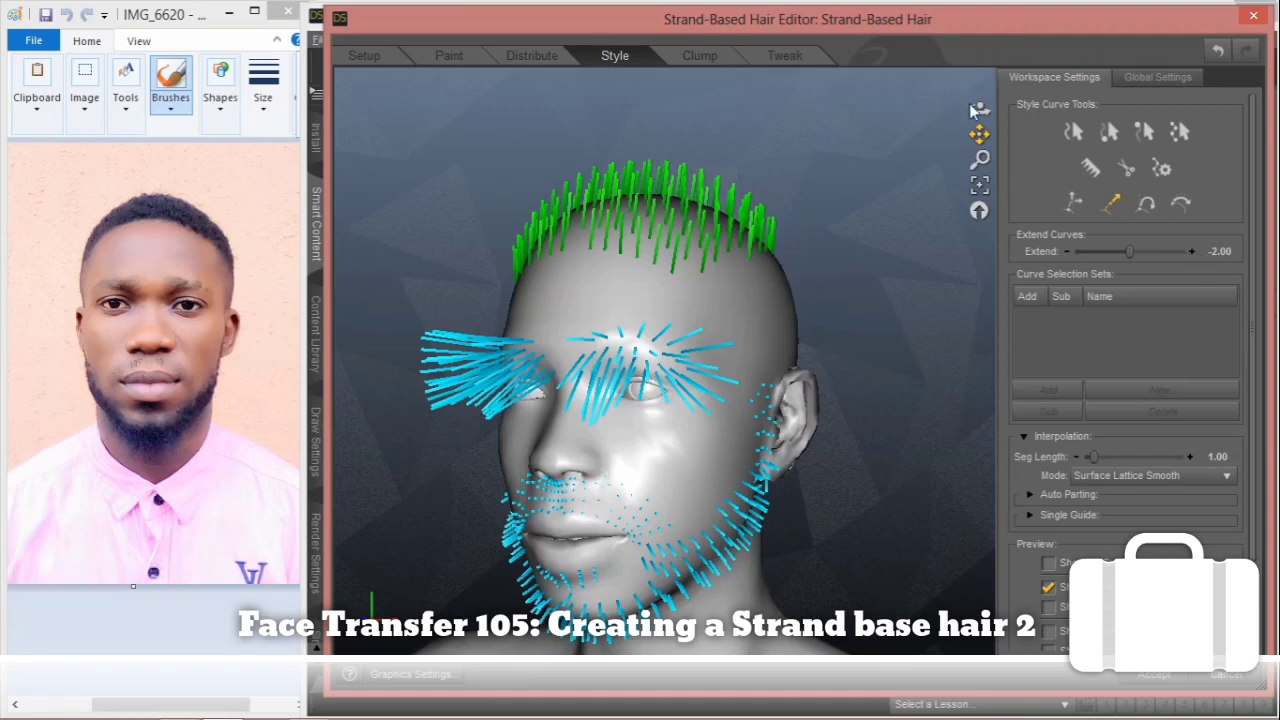
pyautogui.moveTo(983, 113); pyautogui.dragTo(1071, 82)
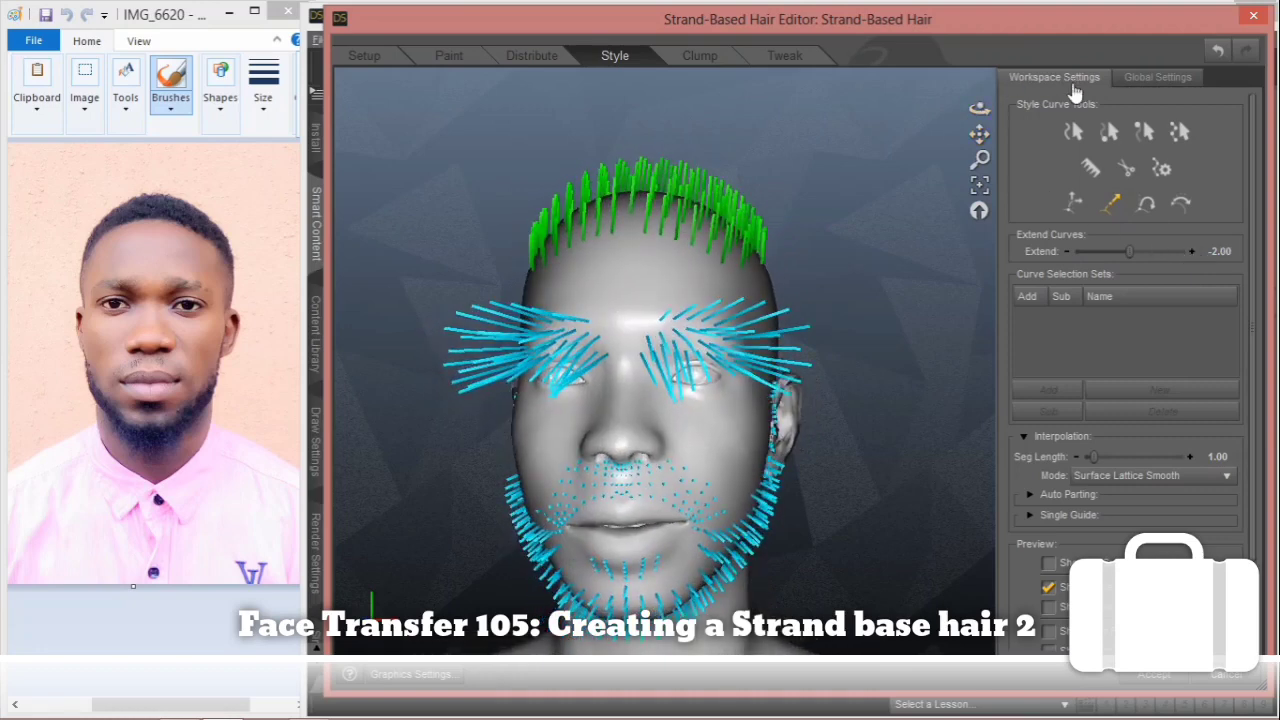
# Step: Deselect the scalp curves and select all guide curves of both eyebrows instead
pyautogui.click(1072, 135)
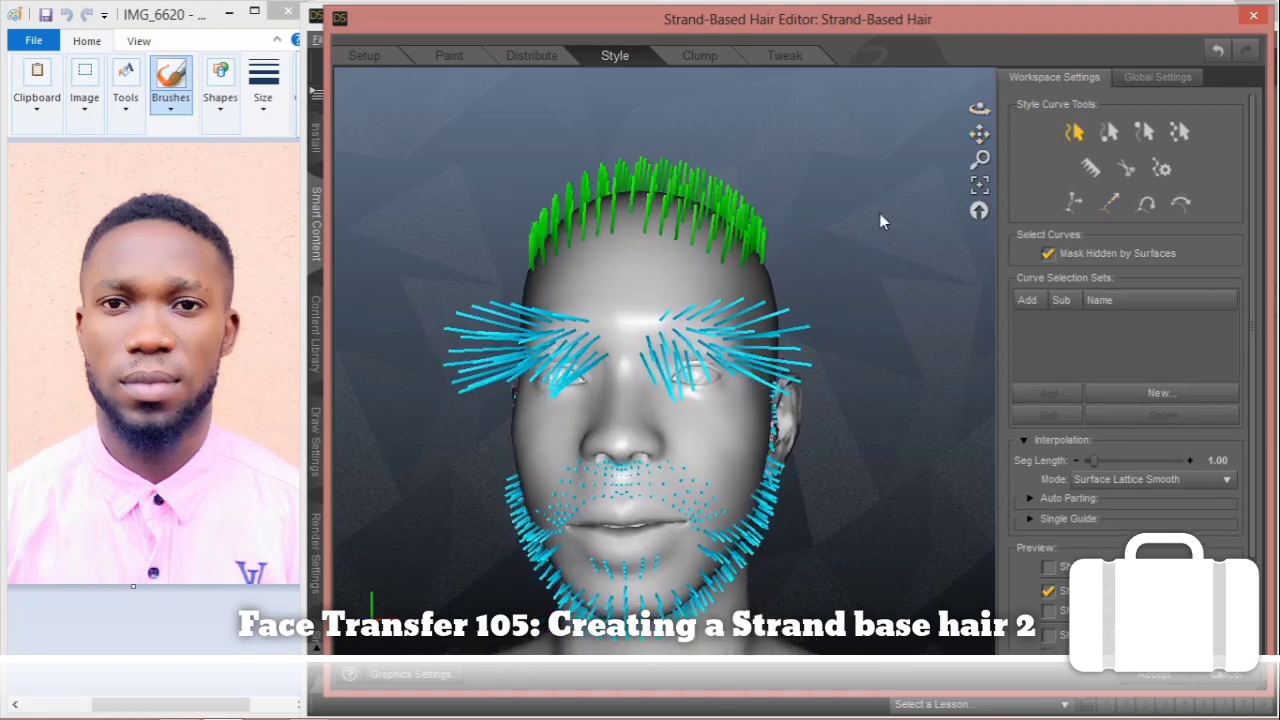
pyautogui.click(880, 220)
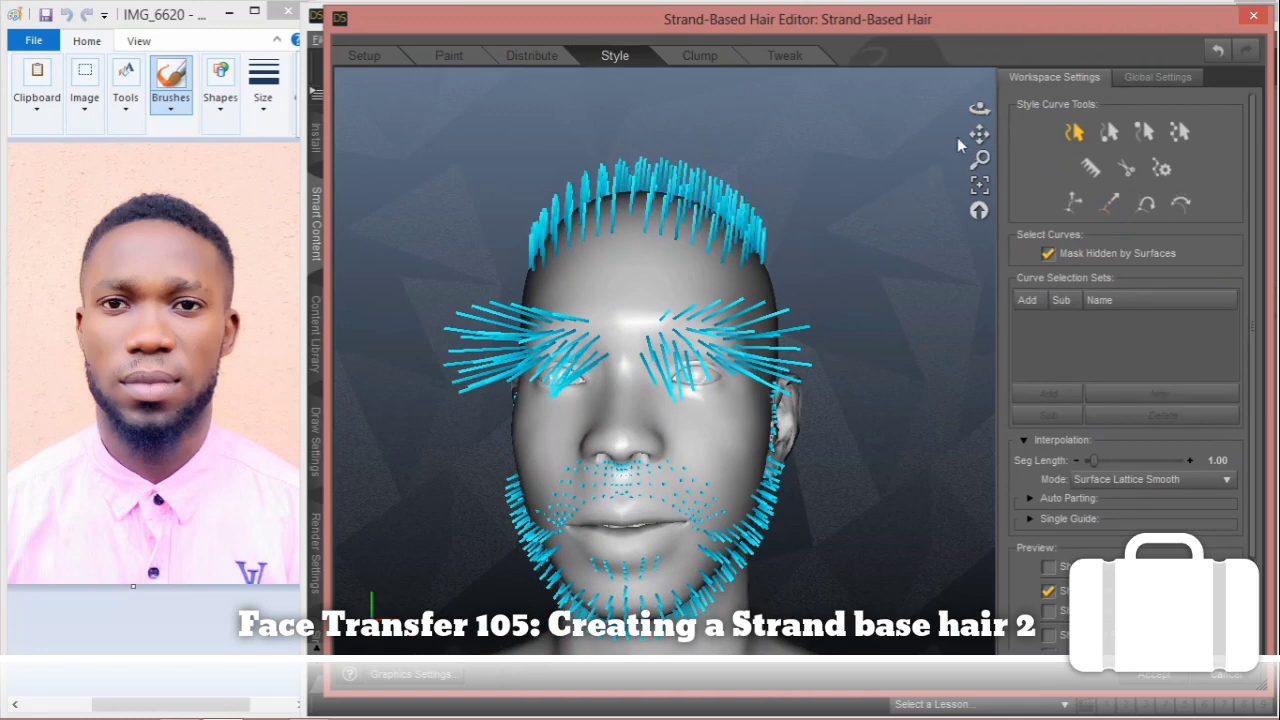
pyautogui.moveTo(980, 113); pyautogui.dragTo(906, 292)
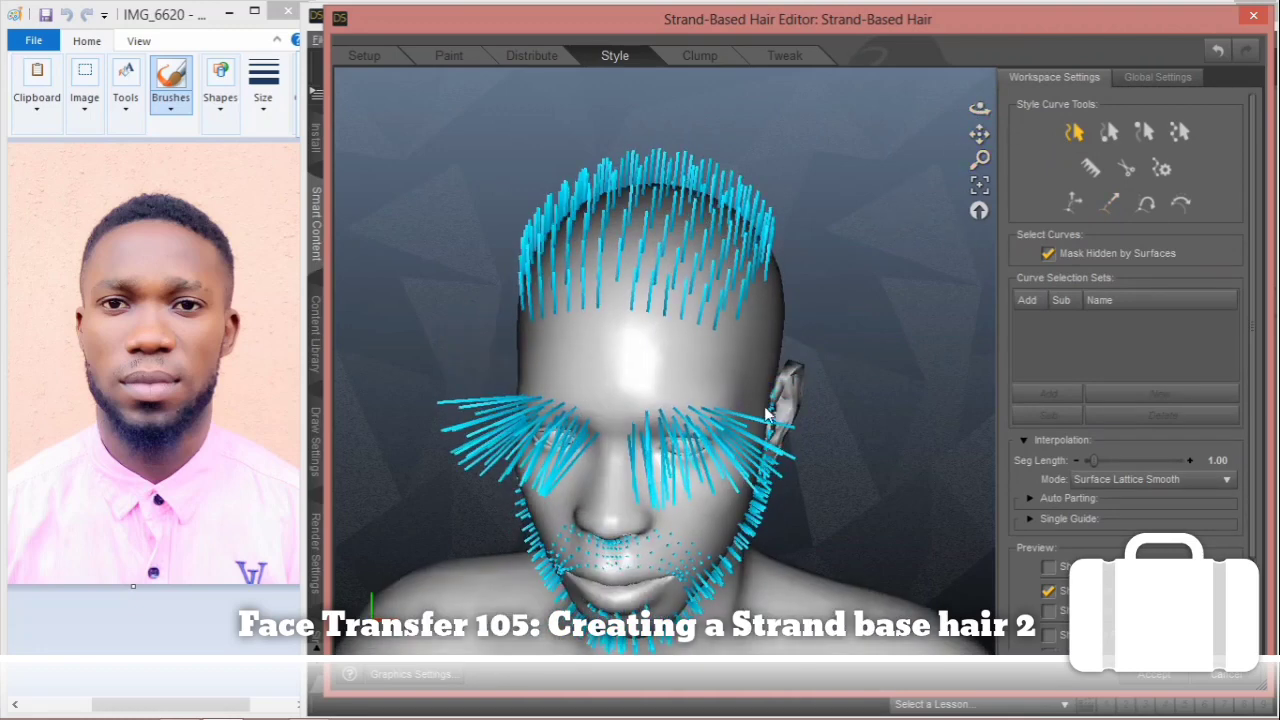
pyautogui.moveTo(980, 115); pyautogui.dragTo(938, 262)
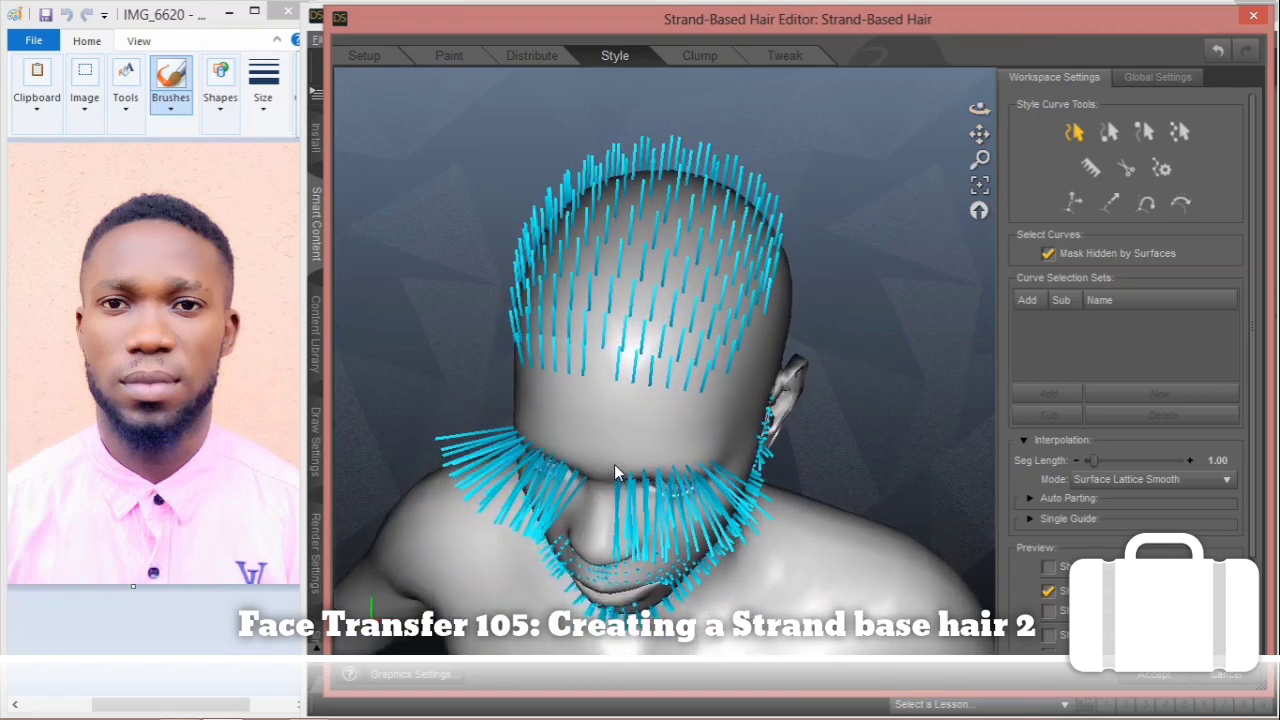
pyautogui.moveTo(615, 465); pyautogui.dragTo(737, 466)
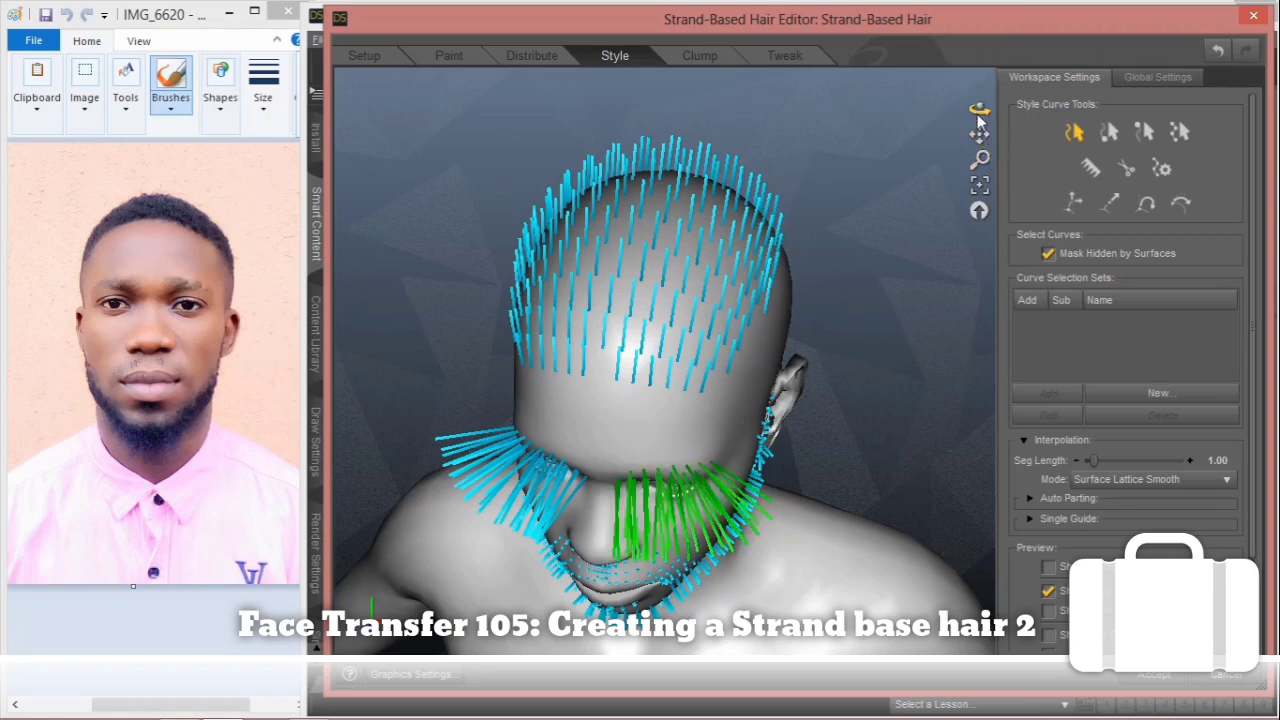
pyautogui.moveTo(980, 118); pyautogui.dragTo(1090, 120)
pyautogui.click(1144, 131)
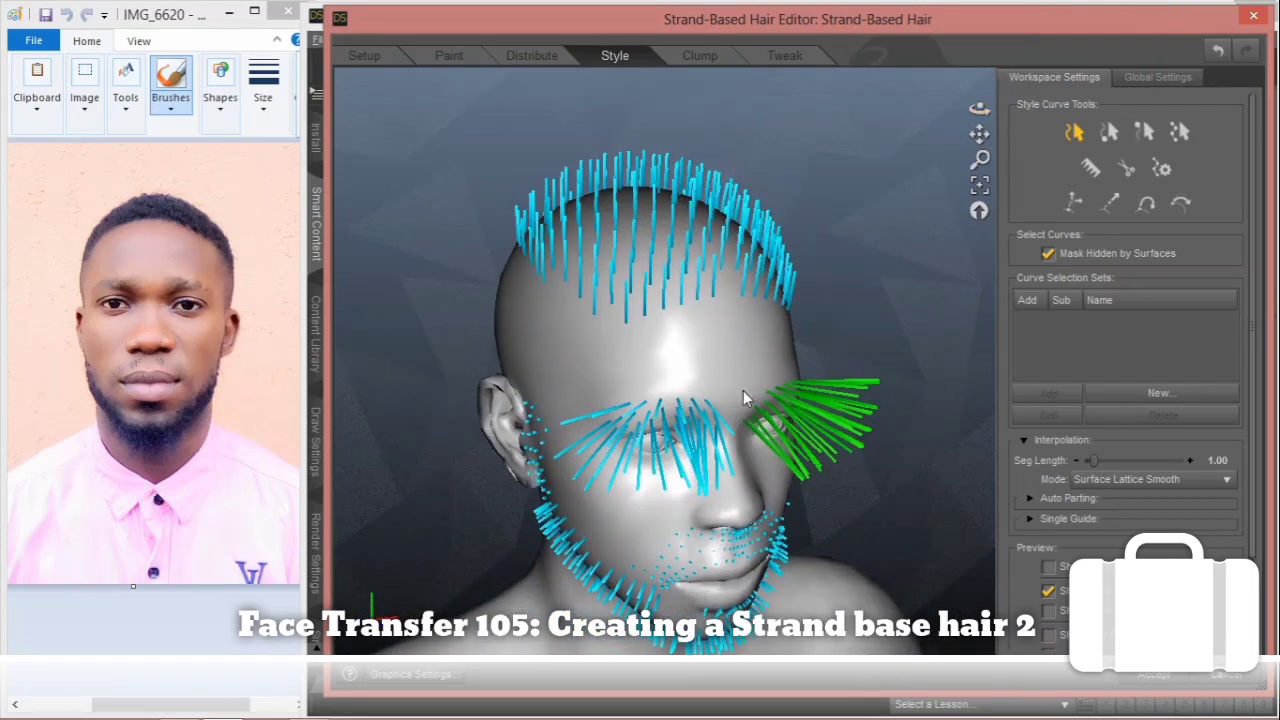
pyautogui.moveTo(645, 440); pyautogui.dragTo(695, 458)
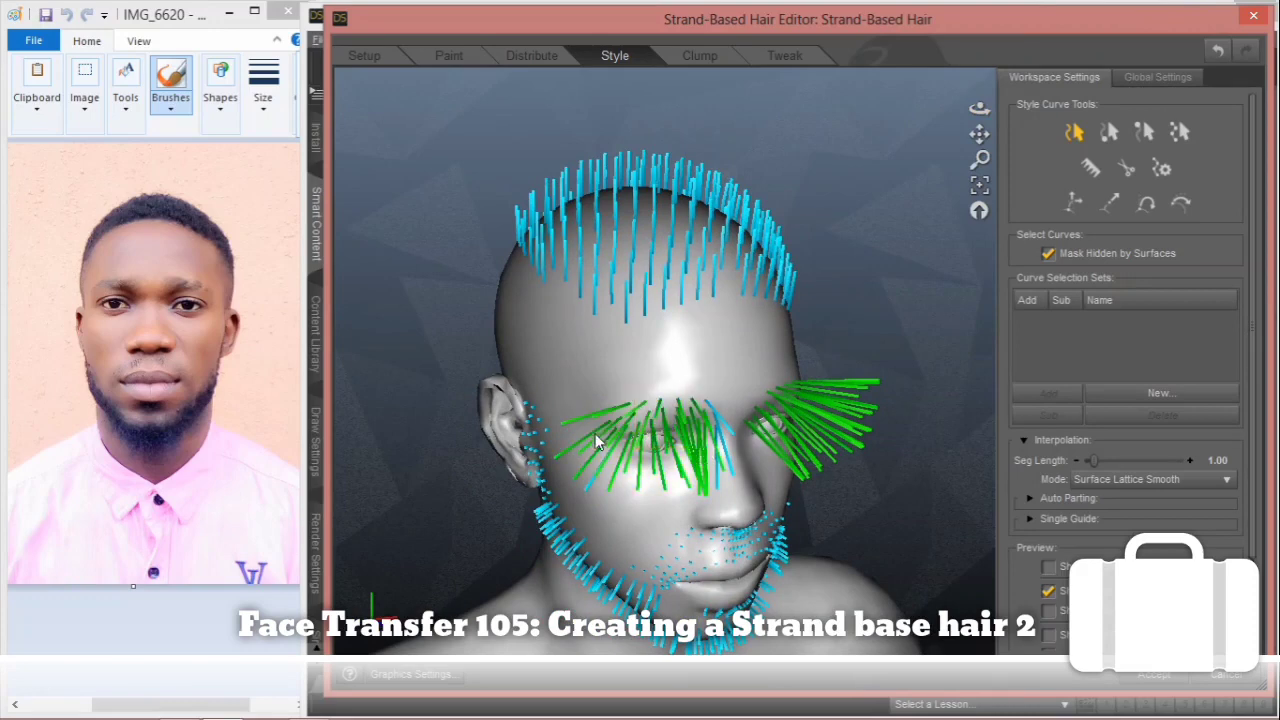
pyautogui.moveTo(691, 380); pyautogui.dragTo(706, 412)
pyautogui.moveTo(722, 463); pyautogui.dragTo(735, 463)
pyautogui.moveTo(980, 110); pyautogui.dragTo(662, 22)
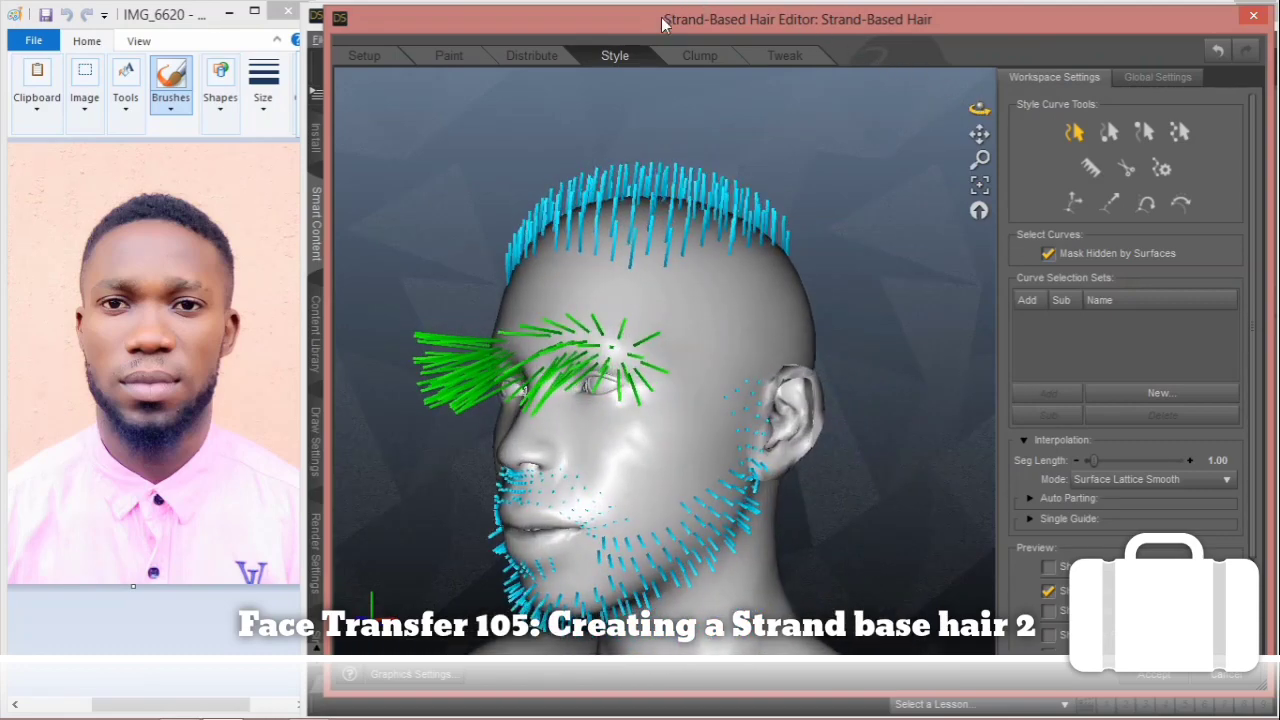
# Step: Try shortening the selected eyebrow curves with an Extend value of -15.97, and undo the change
pyautogui.click(1105, 205)
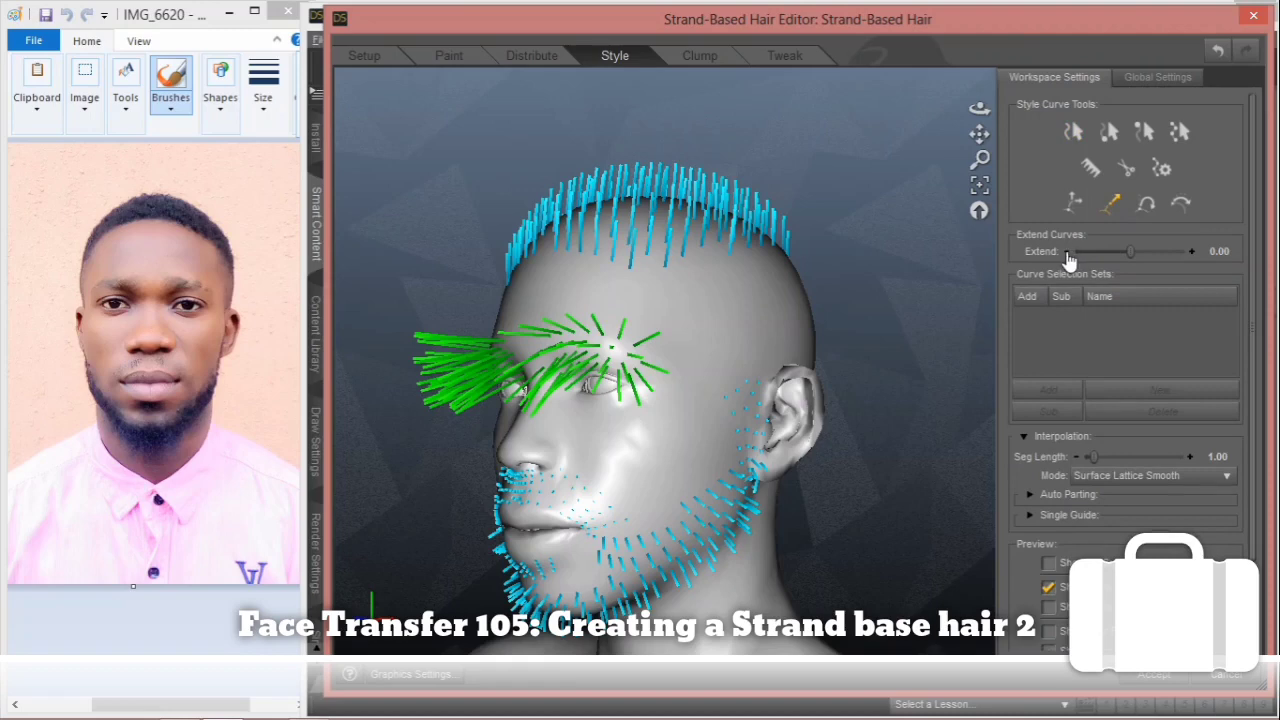
pyautogui.click(1068, 252)
pyautogui.click(1068, 252)
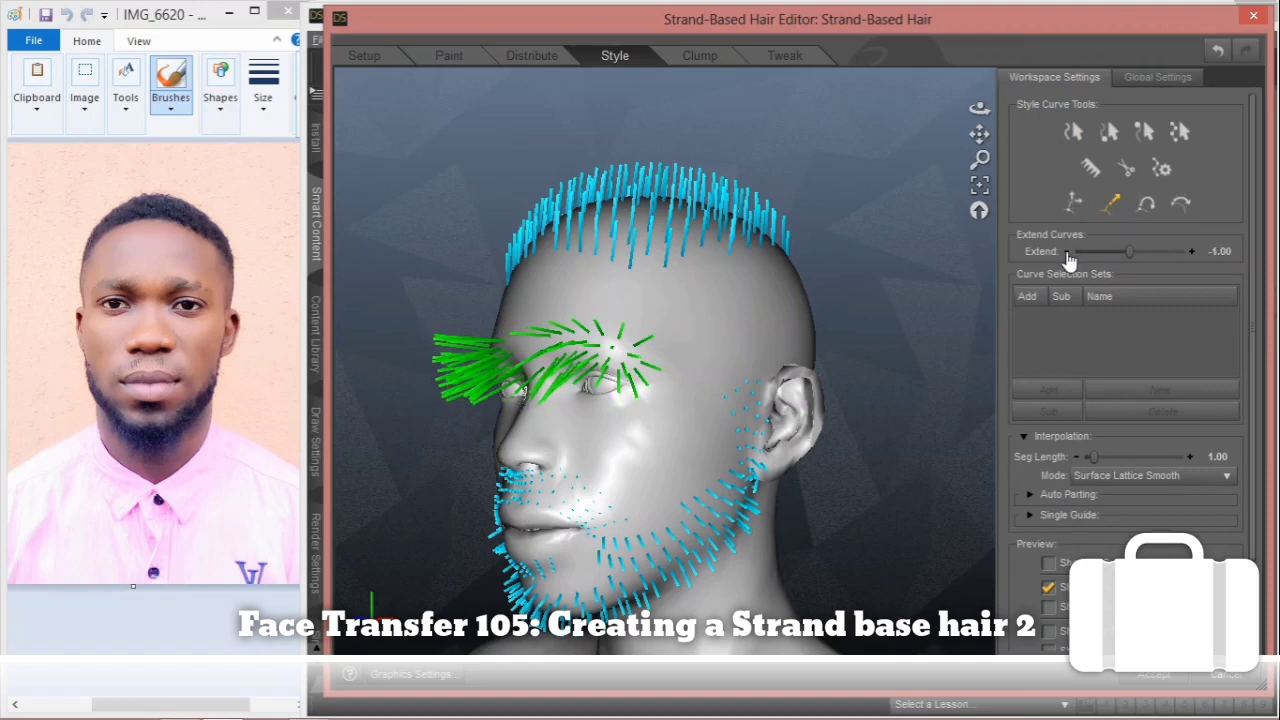
pyautogui.click(1068, 252)
pyautogui.click(1068, 252)
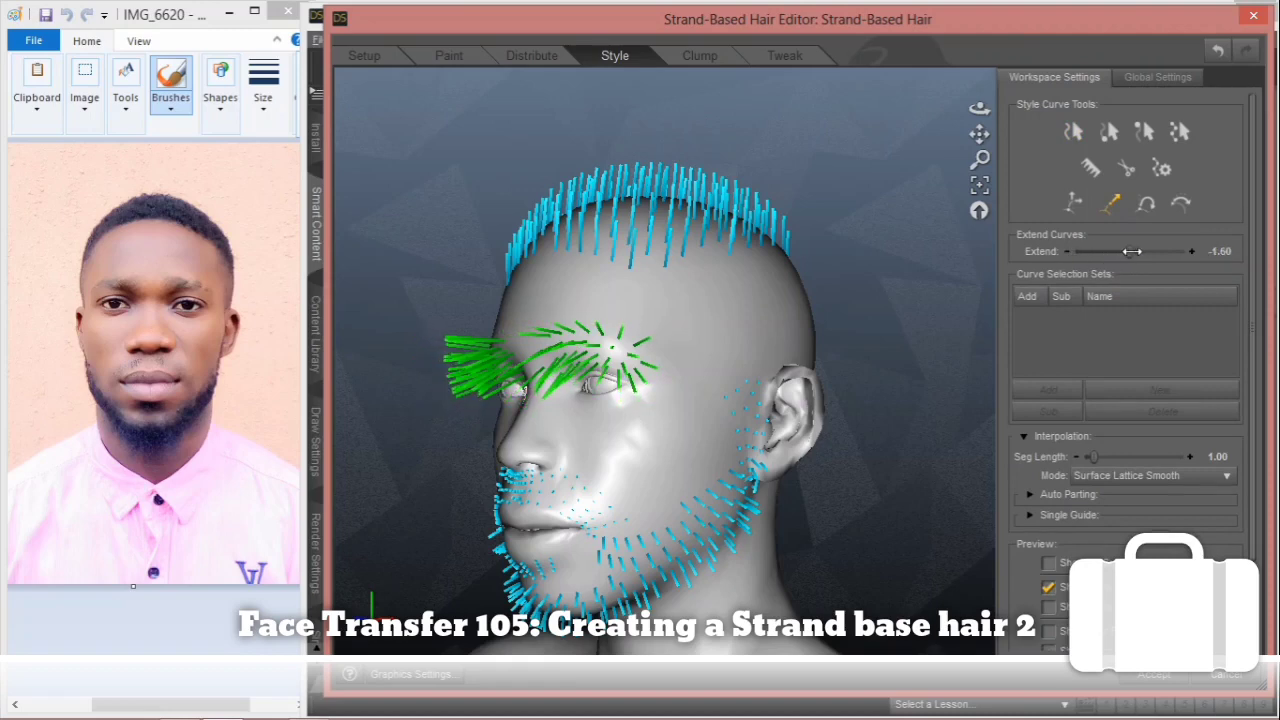
pyautogui.moveTo(1127, 252); pyautogui.dragTo(1122, 252)
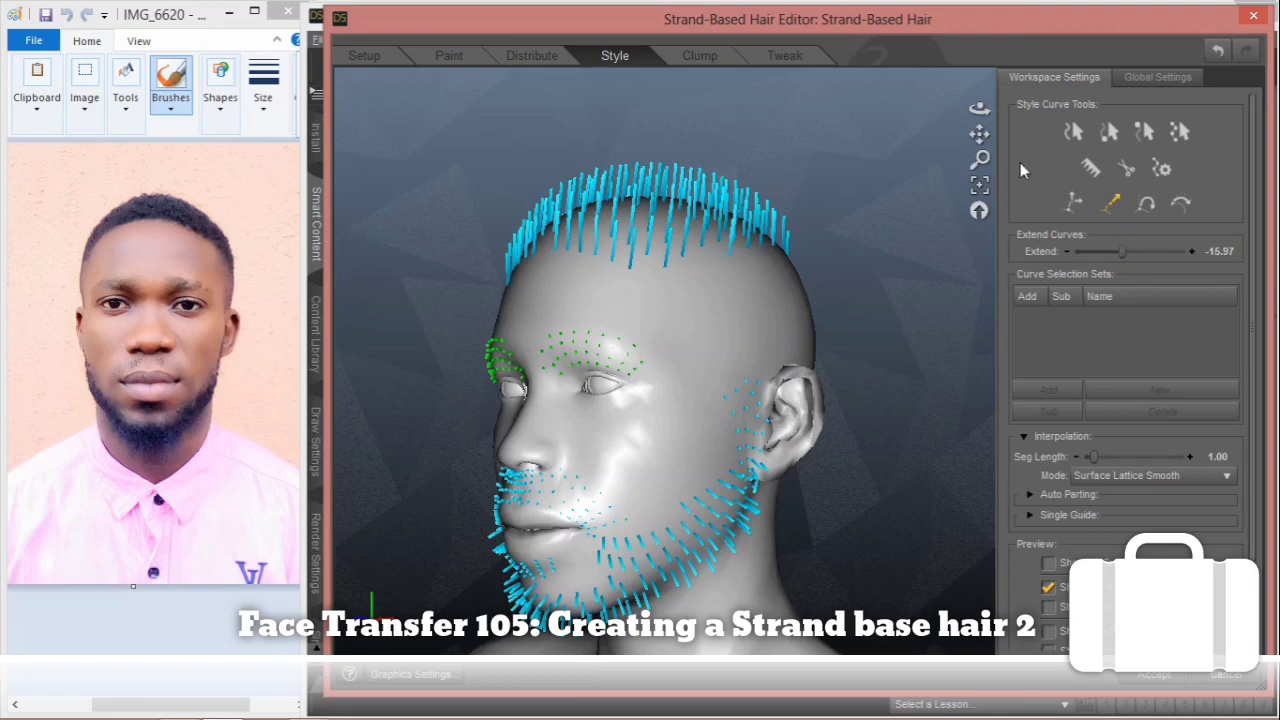
pyautogui.moveTo(979, 109); pyautogui.dragTo(1139, 114)
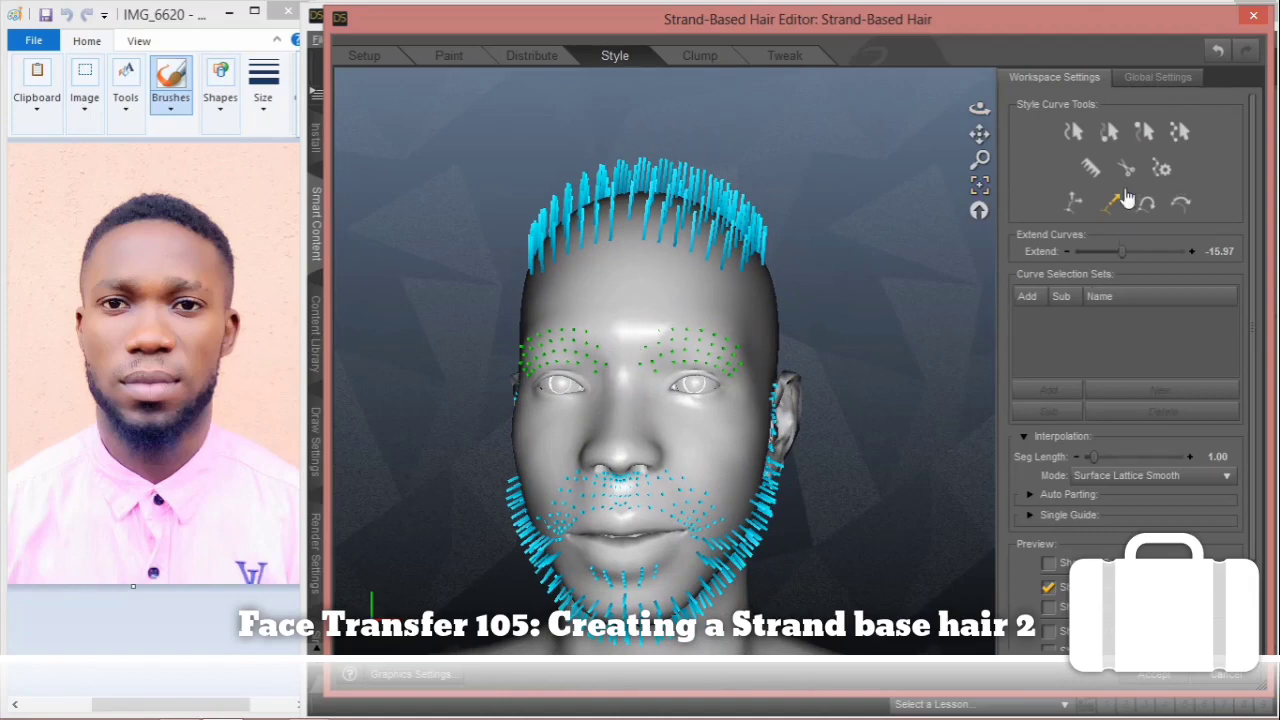
pyautogui.click(1216, 52)
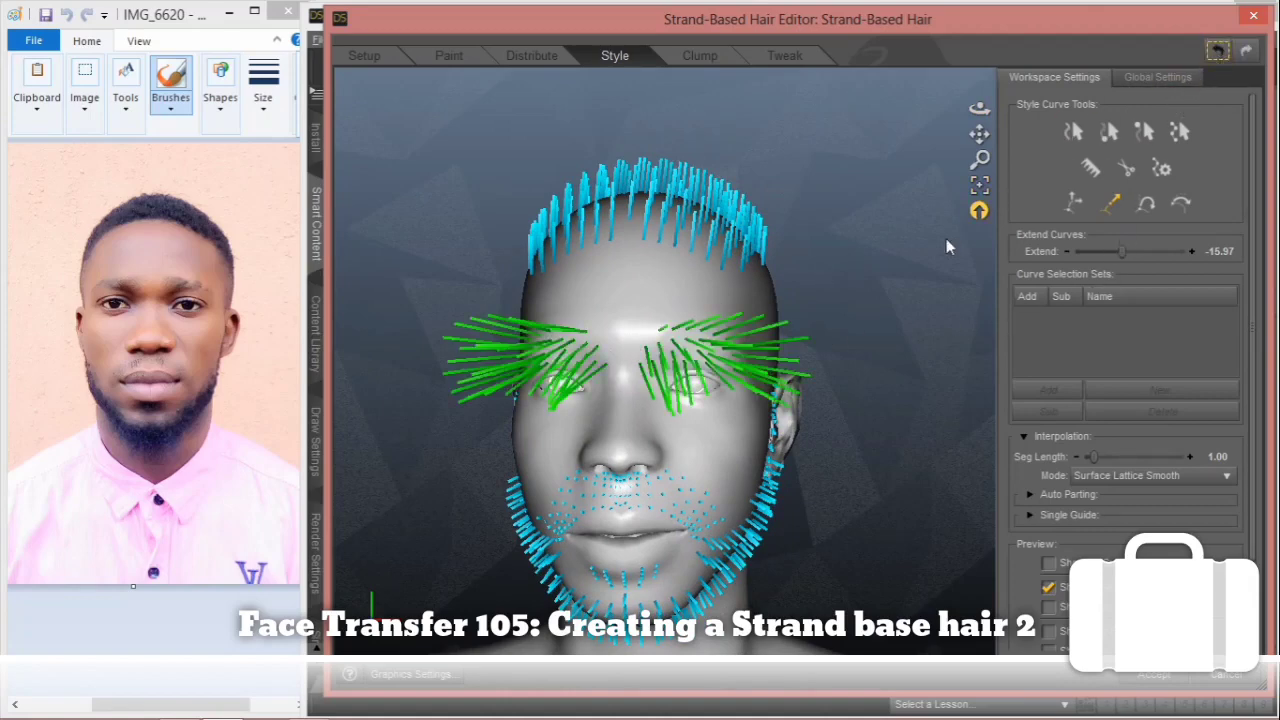
# Step: Cut the innermost guide curves of both eyebrows close to the skin, working from a low front view
pyautogui.moveTo(979, 108); pyautogui.dragTo(1001, 38)
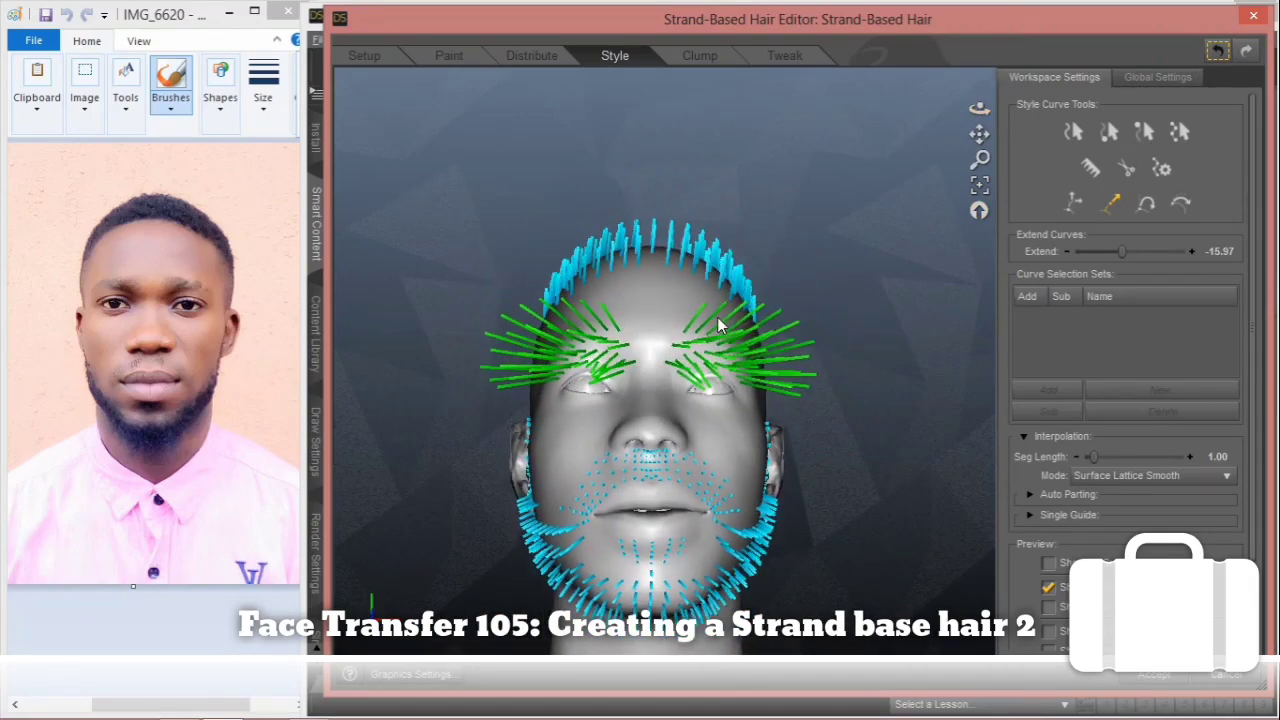
pyautogui.scroll(1, 717, 317)
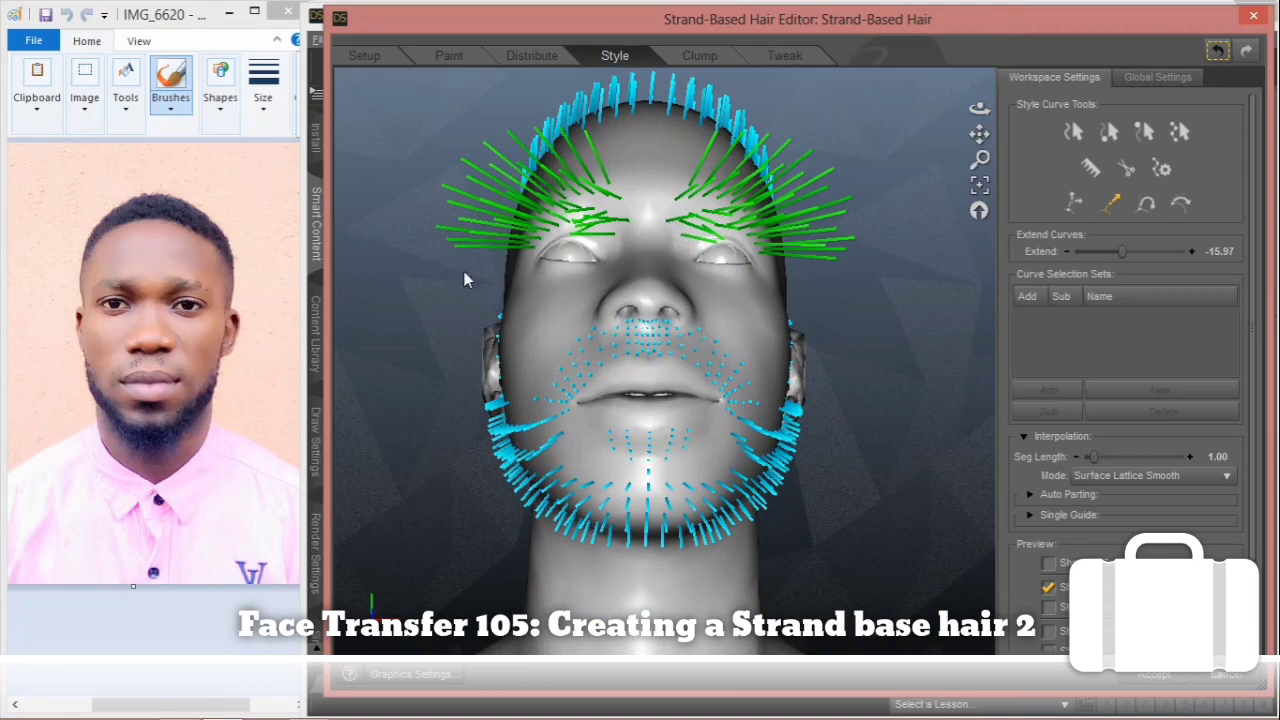
pyautogui.click(1126, 172)
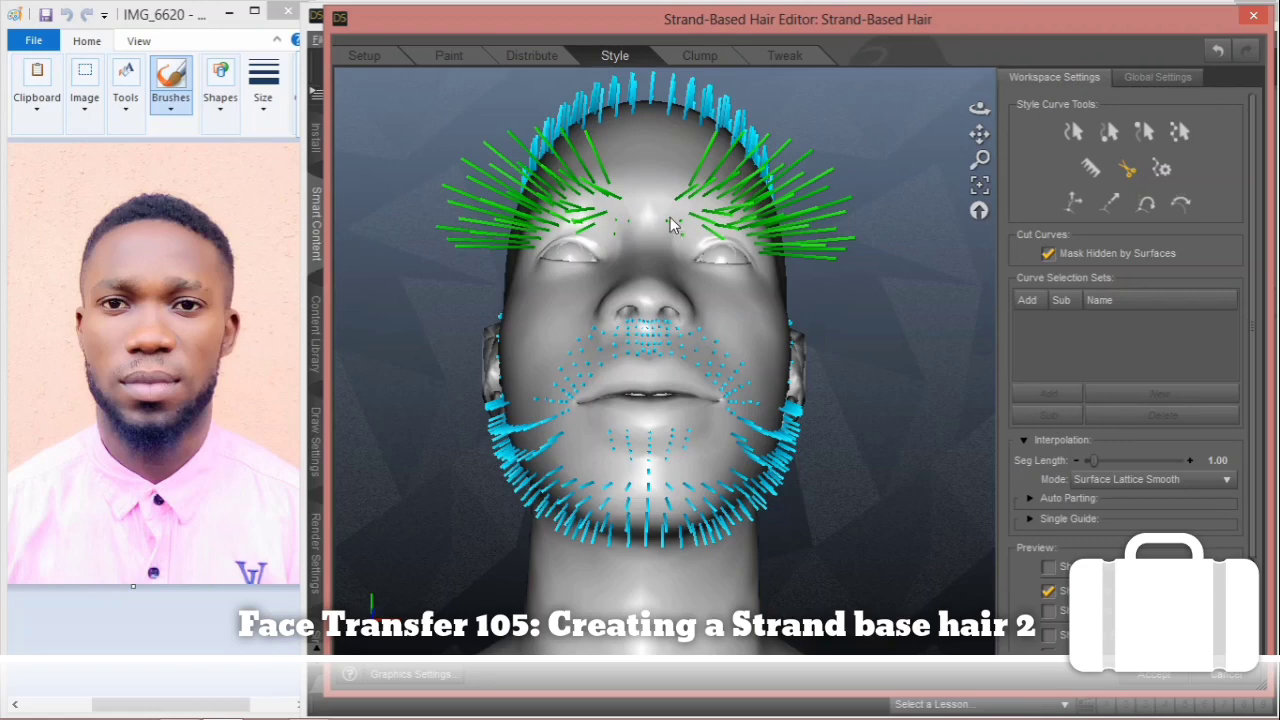
pyautogui.moveTo(677, 217); pyautogui.dragTo(677, 232)
# Step: Shorten the selected eyebrow curves down to the skin with an Extend value of -71.43
pyautogui.moveTo(979, 108); pyautogui.dragTo(854, 214)
pyautogui.click(1116, 208)
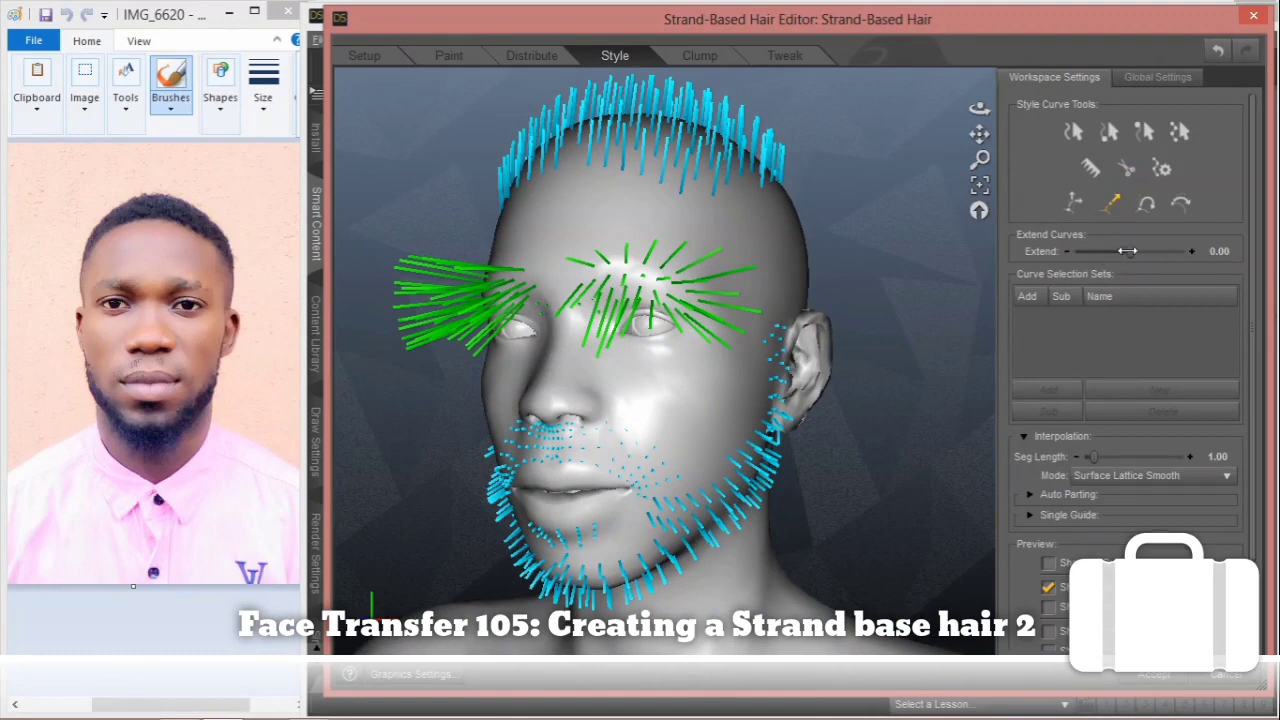
pyautogui.moveTo(1127, 251); pyautogui.dragTo(1090, 251)
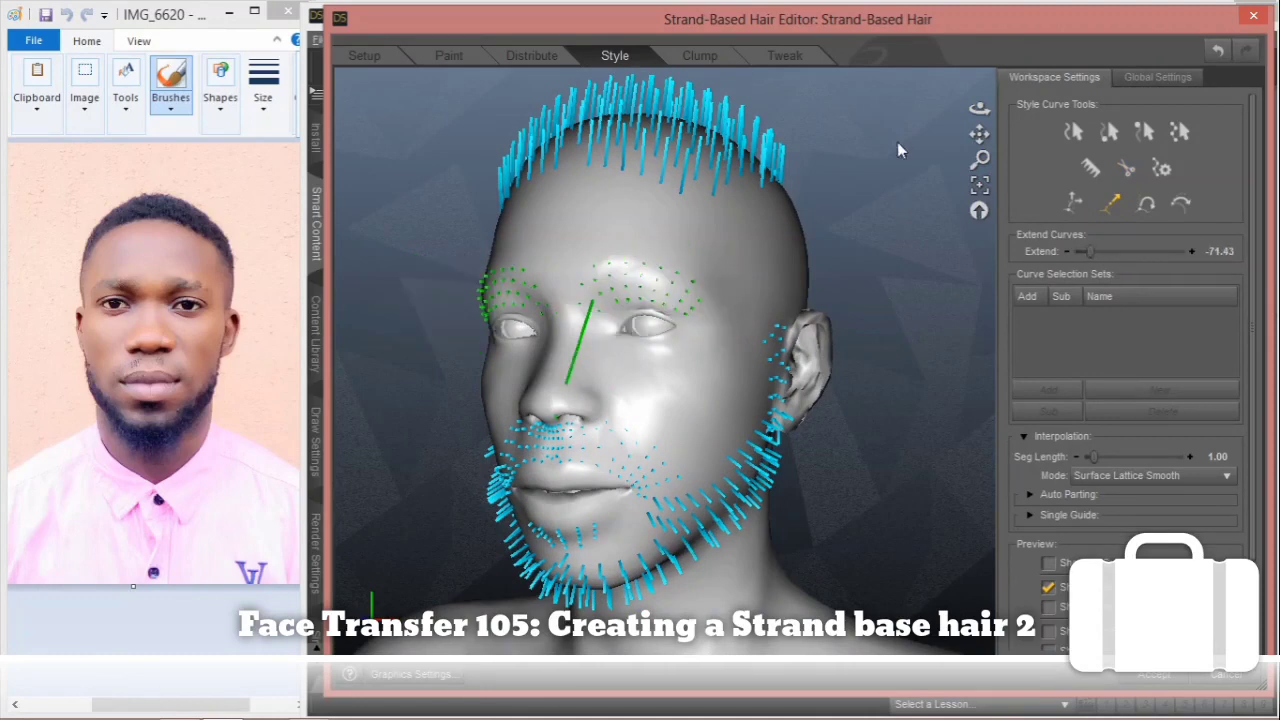
# Step: Cut the remaining long stray eyebrow curve beside the nose at its root and check both eyebrows from the front
pyautogui.moveTo(979, 113)
pyautogui.mouseDown()
pyautogui.moveTo(955, 117)
pyautogui.moveTo(987, 133)
pyautogui.mouseUp()
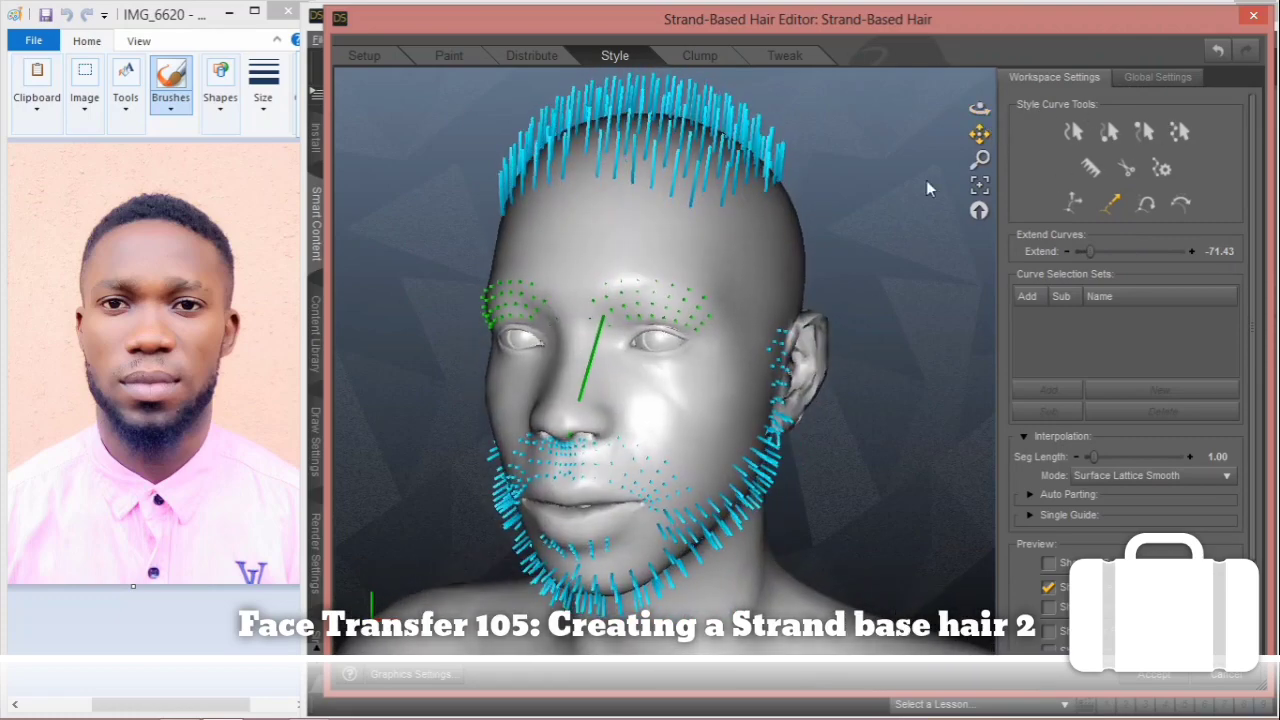
pyautogui.click(1073, 131)
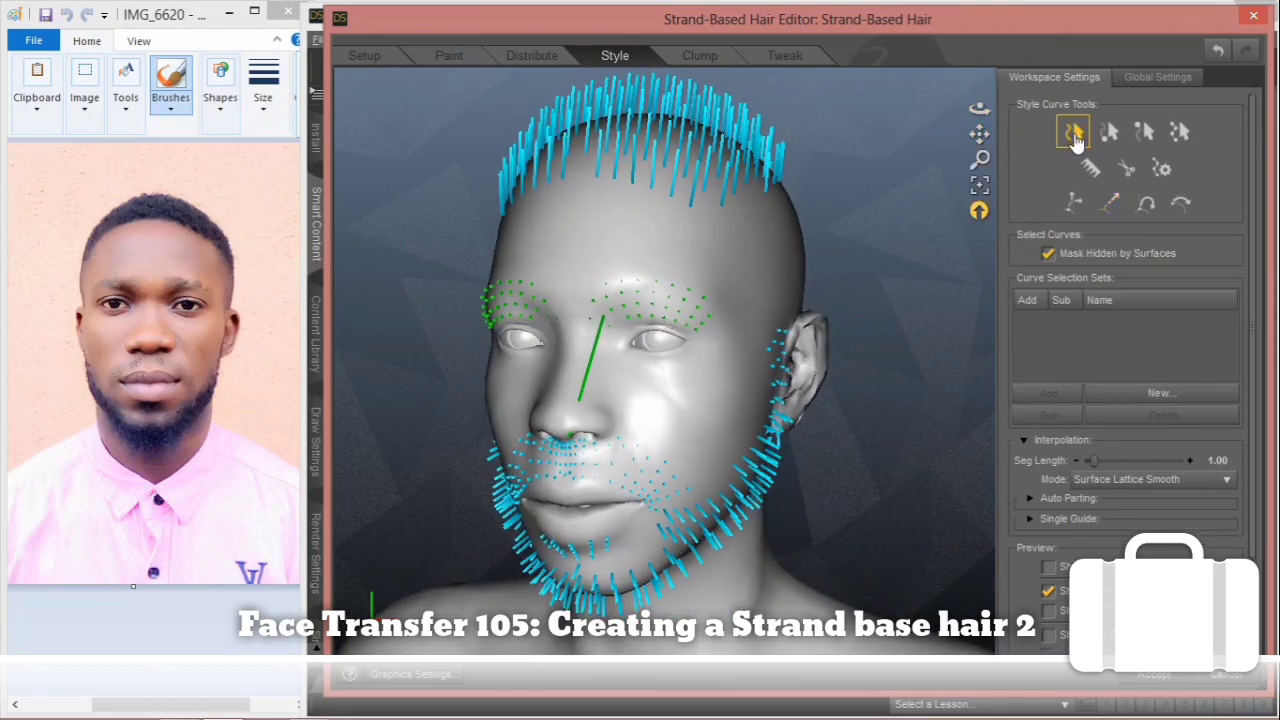
pyautogui.click(1125, 172)
pyautogui.moveTo(600, 320); pyautogui.dragTo(607, 327)
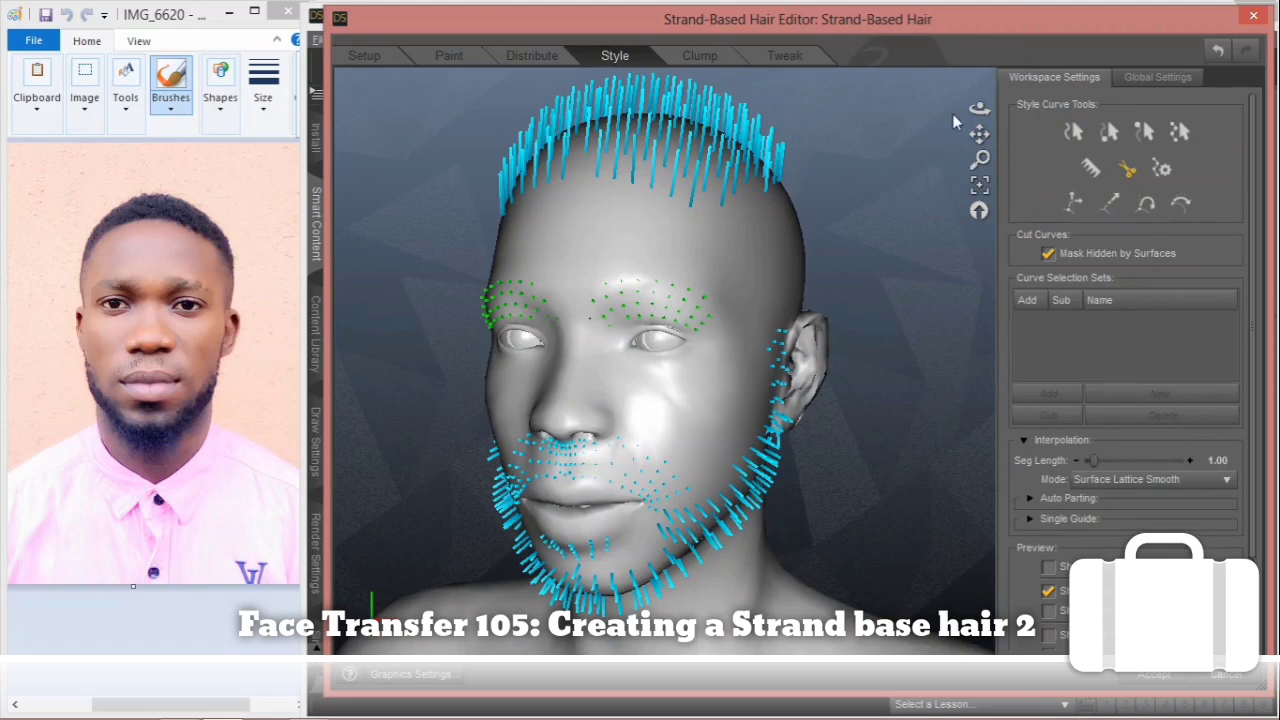
pyautogui.moveTo(979, 109); pyautogui.dragTo(1037, 132)
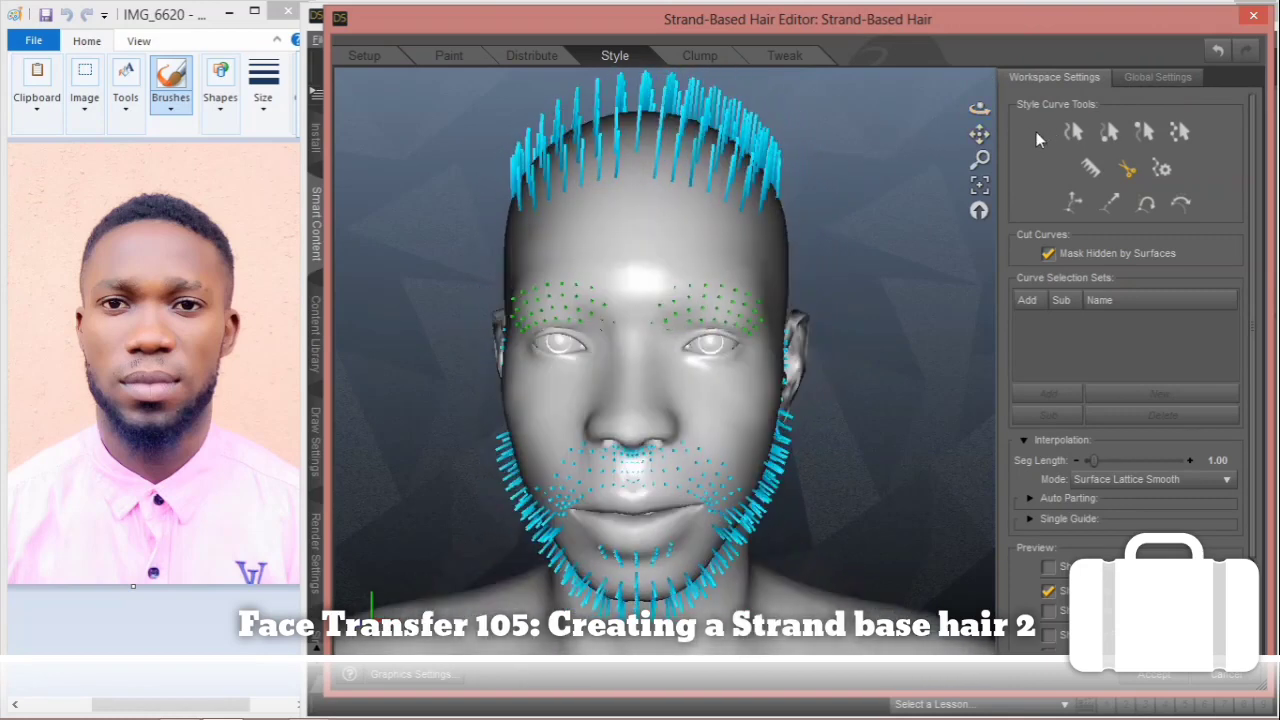
# Step: Examine the generated hair at the clumping and distribution stages, viewing the head from the front and the side
pyautogui.click(1073, 131)
pyautogui.click(699, 57)
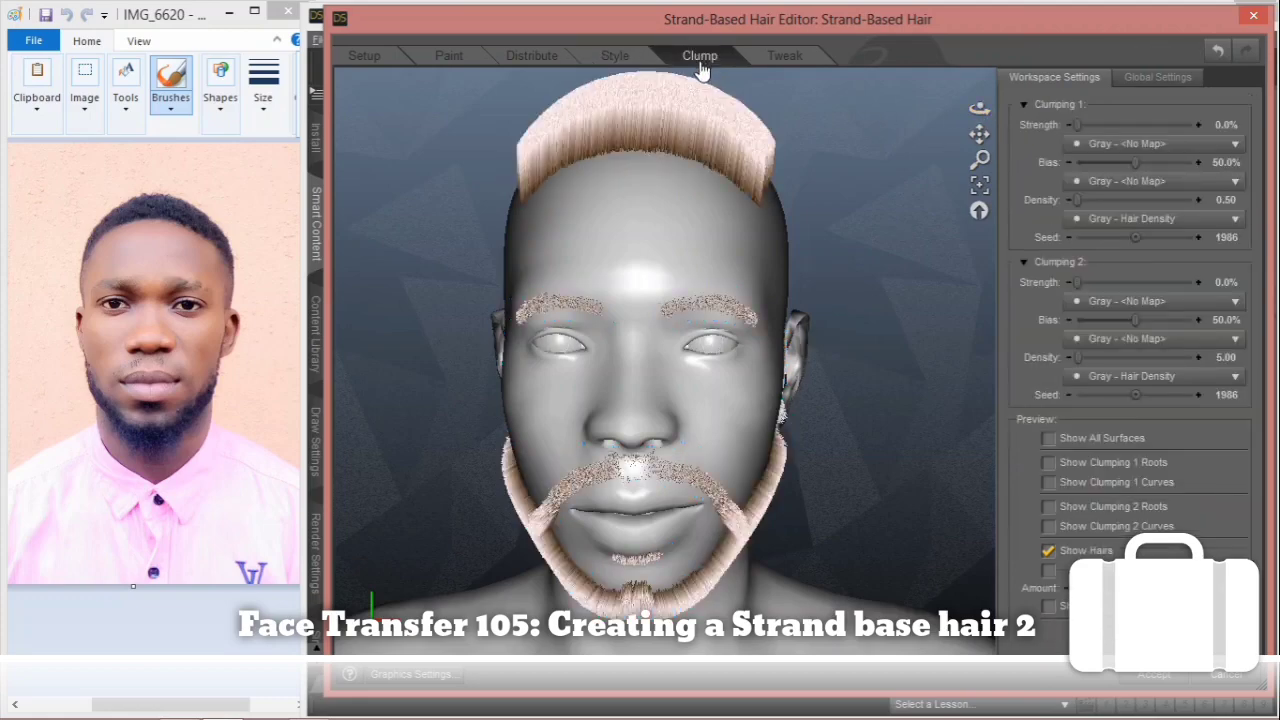
pyautogui.moveTo(979, 108); pyautogui.dragTo(915, 203)
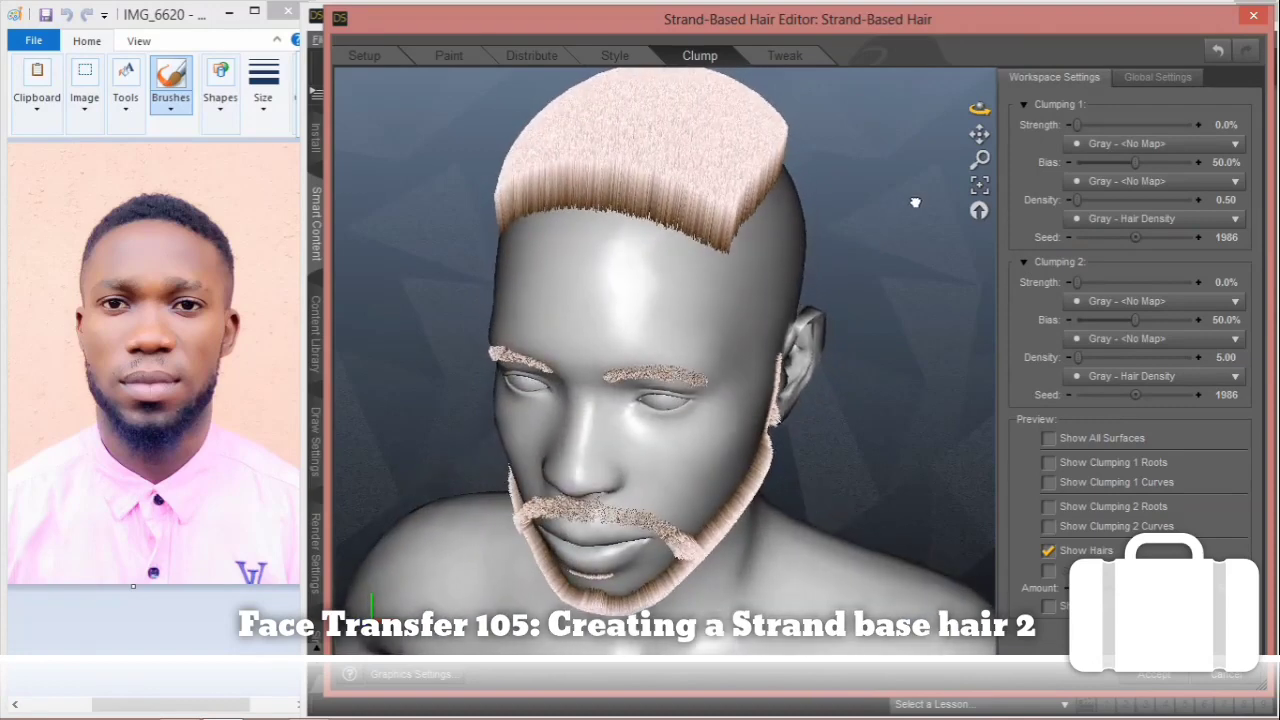
pyautogui.click(531, 55)
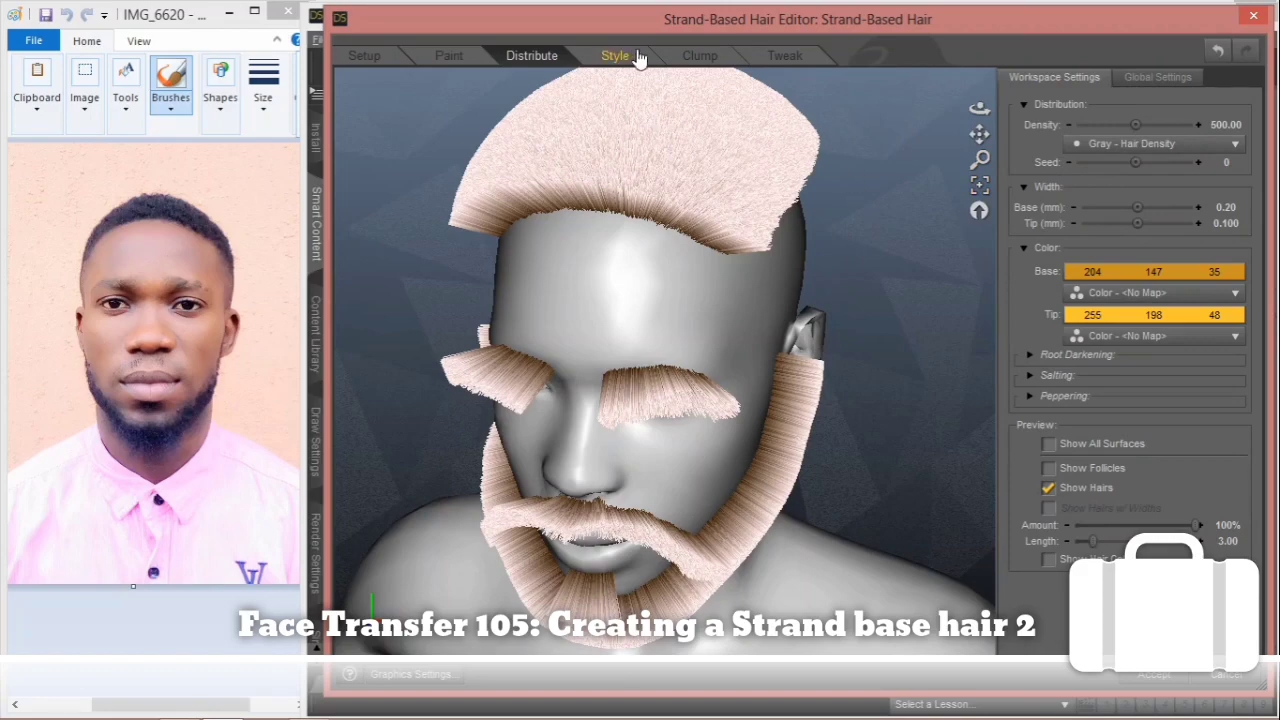
pyautogui.moveTo(975, 113); pyautogui.dragTo(714, 100)
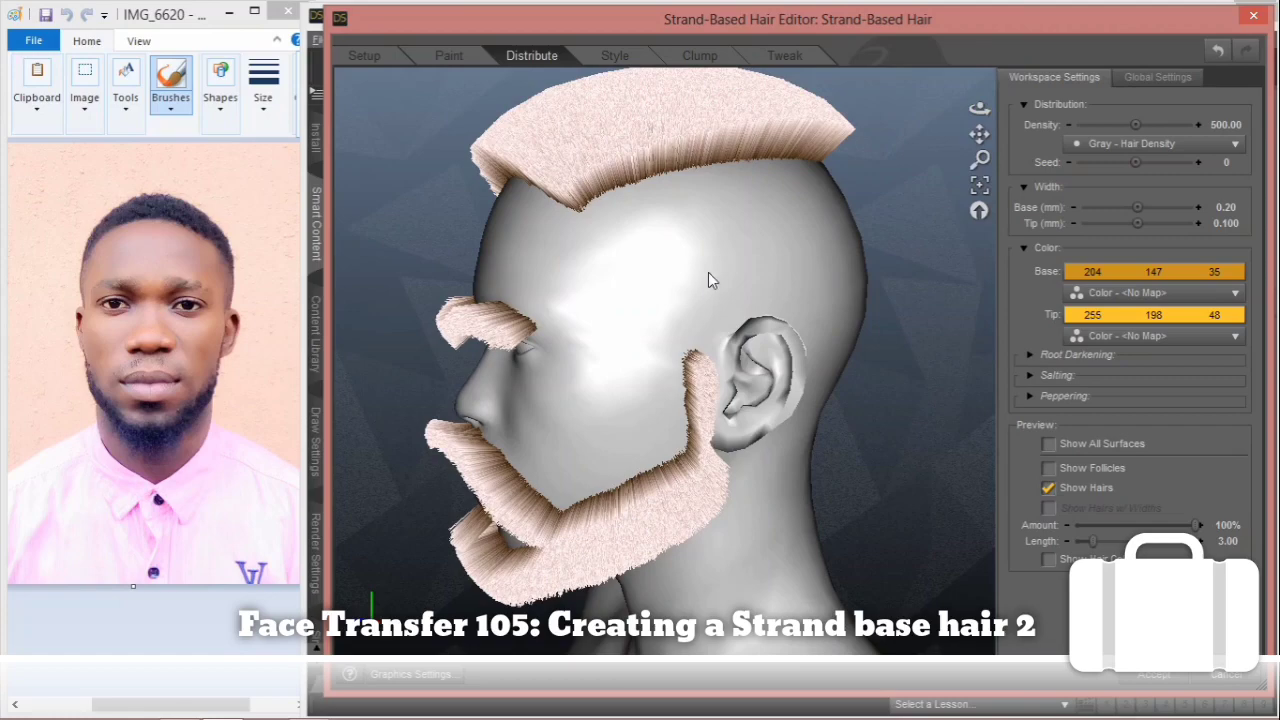
# Step: Check the distributed hair from the side and front, accept the hair edits and inspect the result on the figure's head
pyautogui.moveTo(978, 117); pyautogui.dragTo(1095, 123)
pyautogui.moveTo(1227, 147); pyautogui.dragTo(1250, 89)
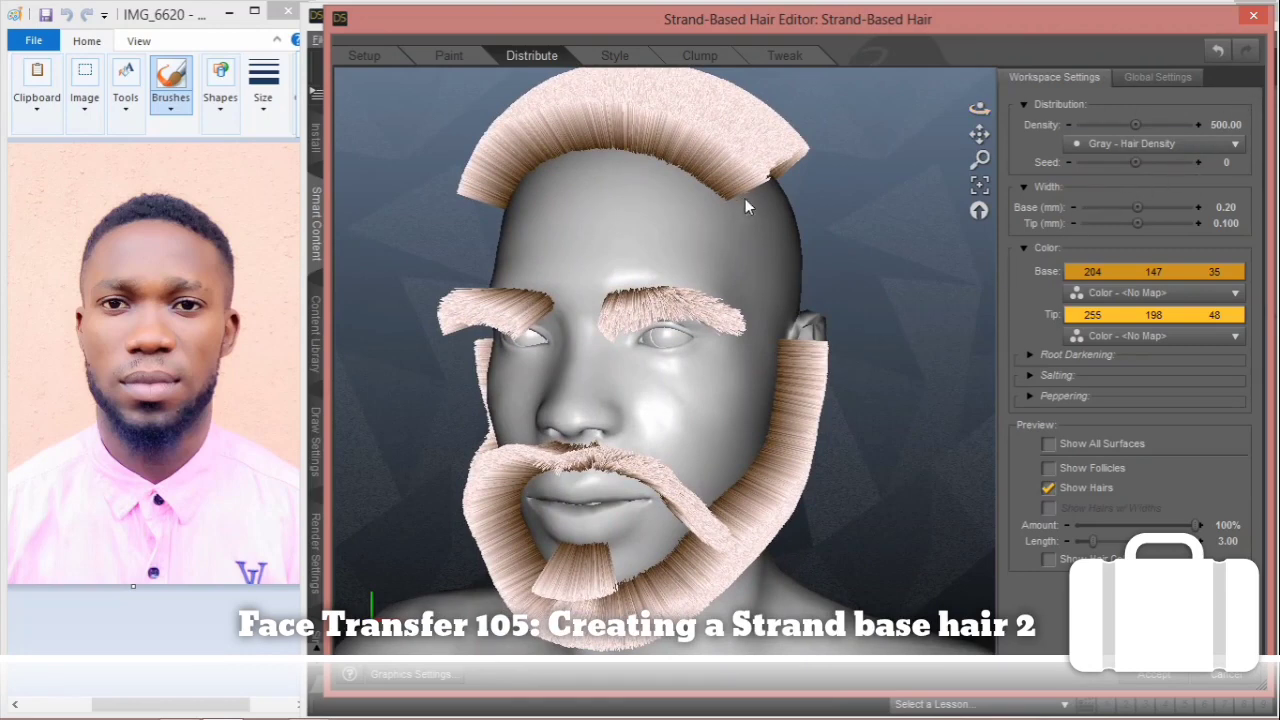
pyautogui.click(1148, 681)
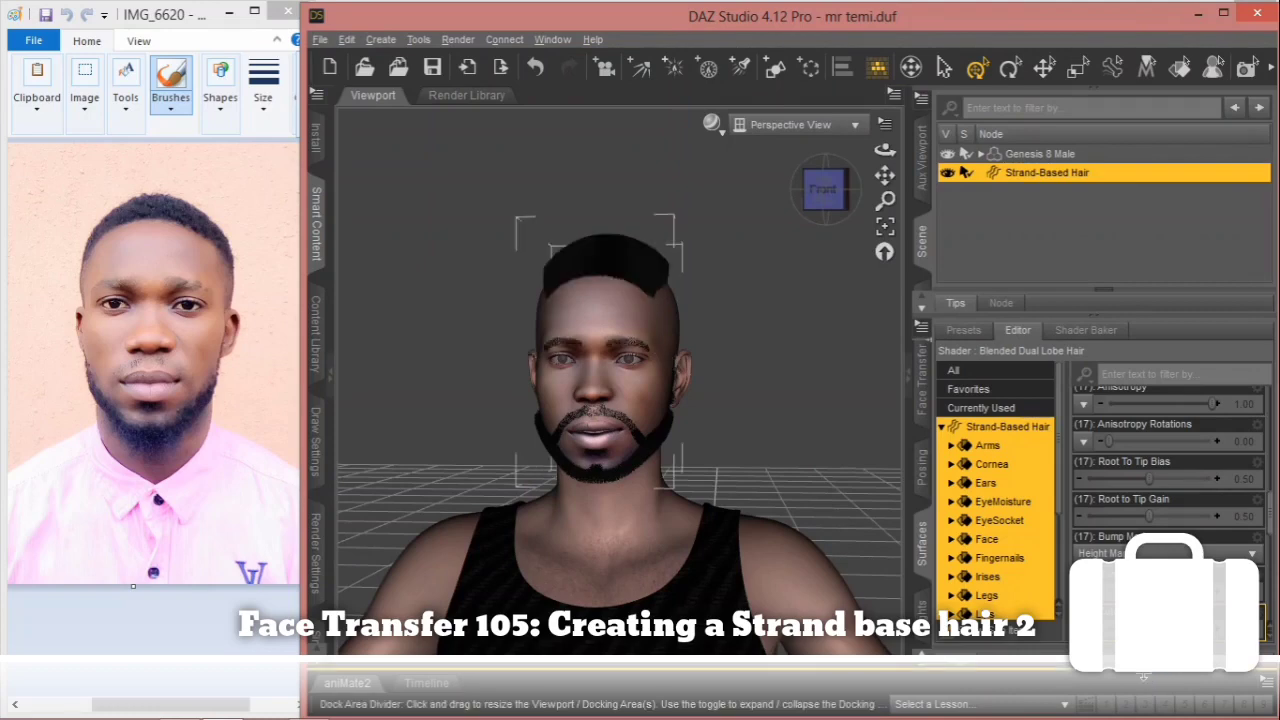
pyautogui.scroll(2, 758, 332)
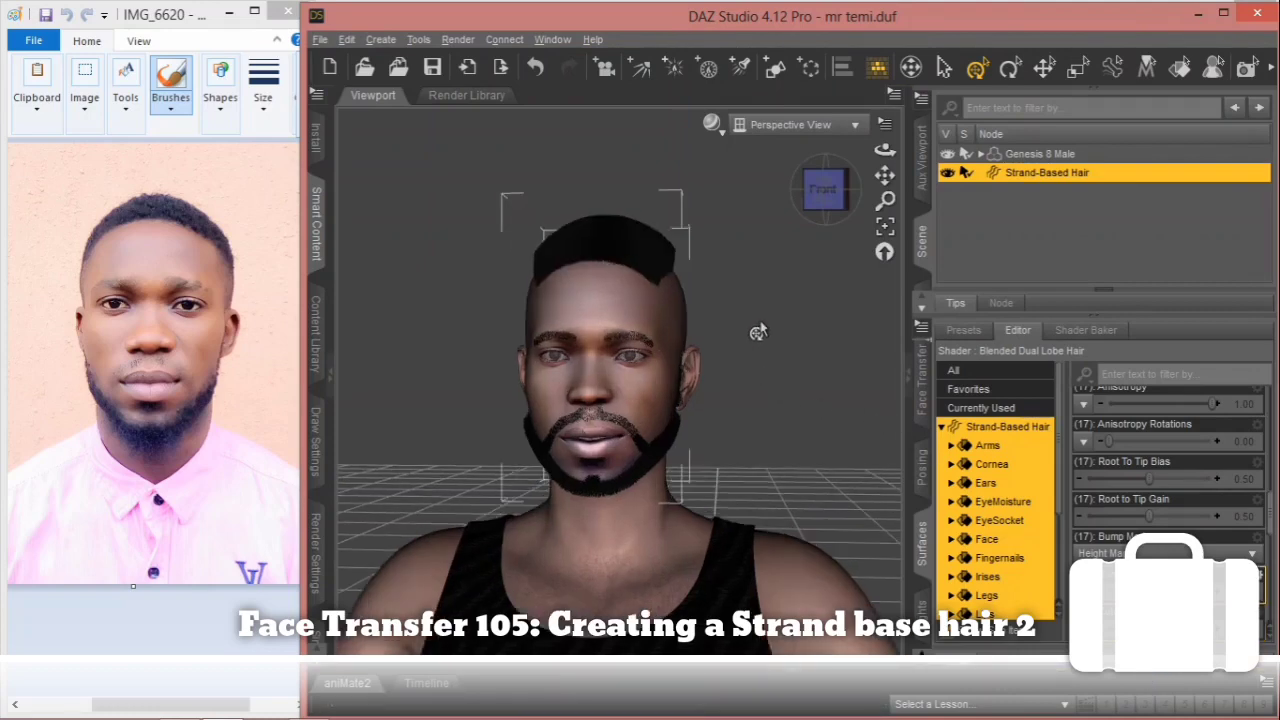
pyautogui.scroll(5, 758, 332)
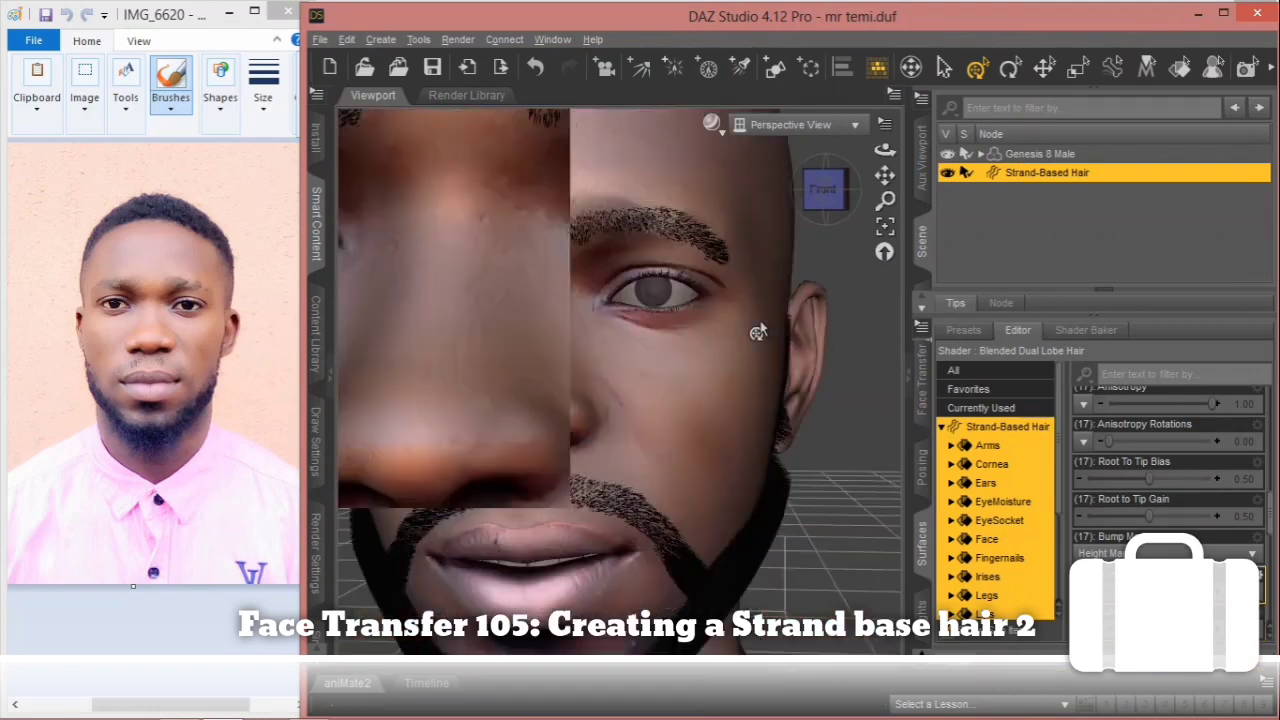
pyautogui.scroll(-5, 758, 332)
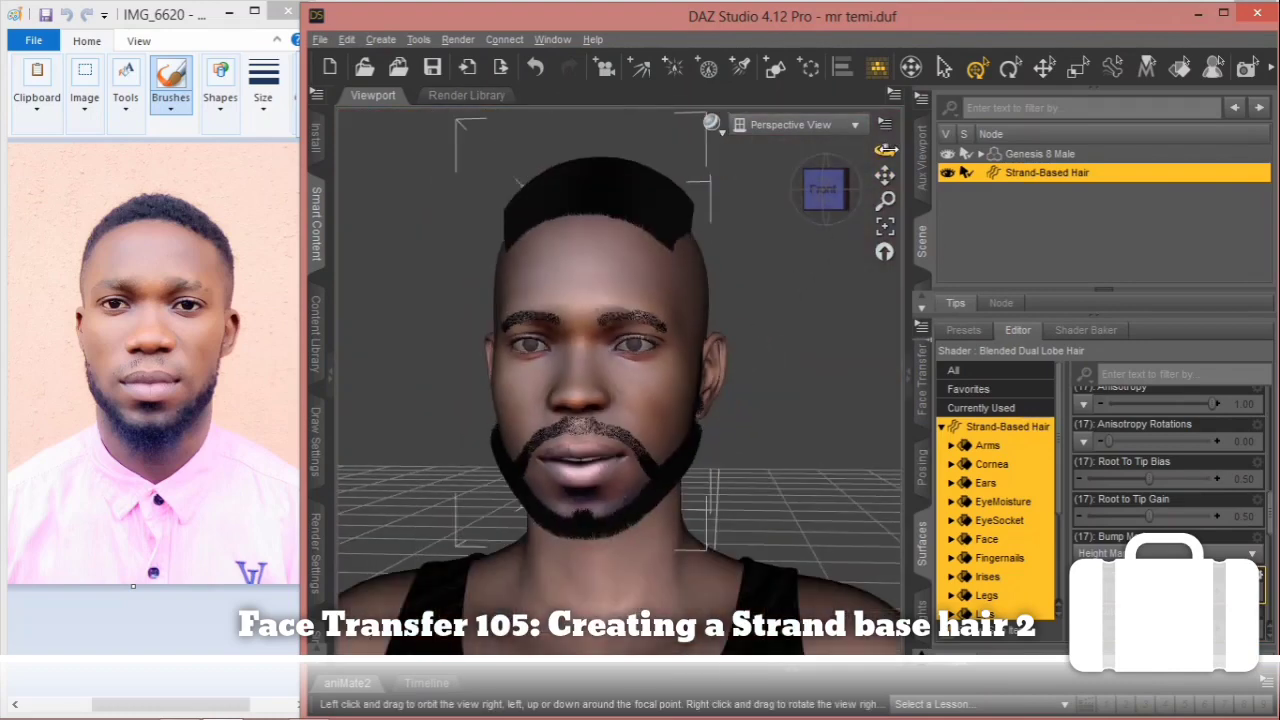
pyautogui.moveTo(885, 150)
pyautogui.mouseDown()
pyautogui.moveTo(822, 151)
pyautogui.moveTo(874, 151)
pyautogui.moveTo(874, 178)
pyautogui.moveTo(874, 151)
pyautogui.mouseUp()
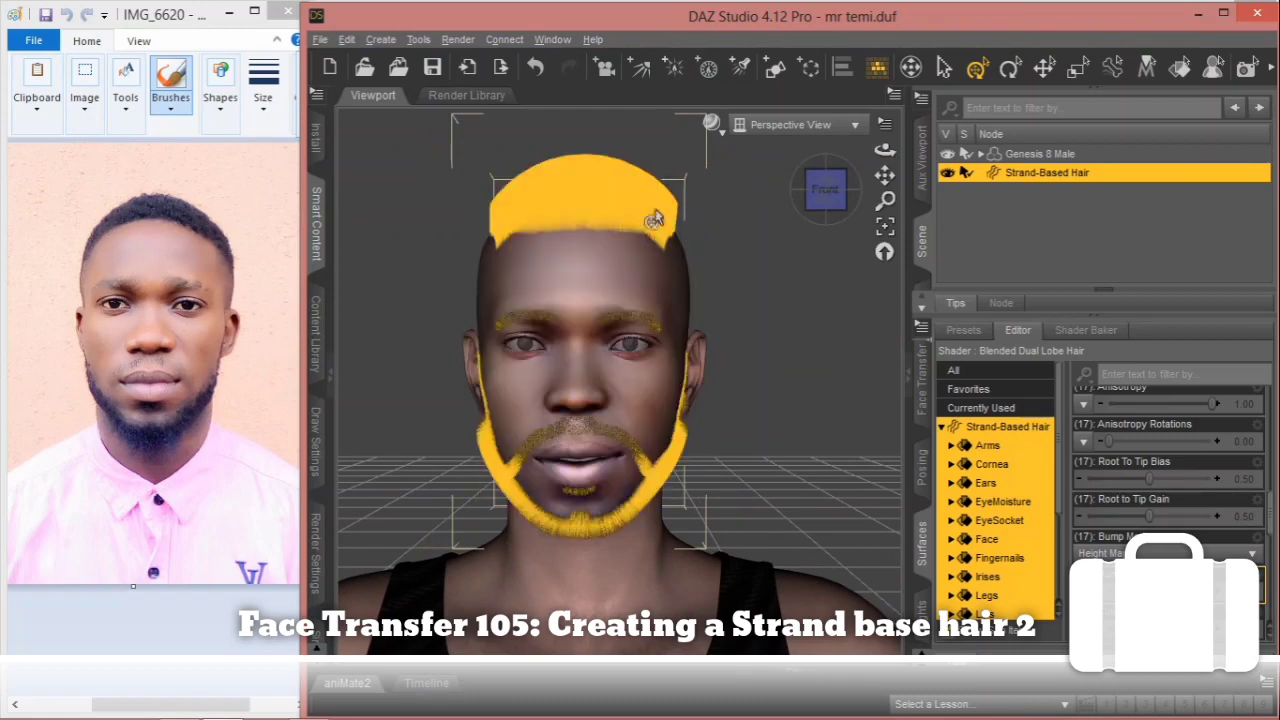
# Step: Reopen the strand-based hair for editing at the paint stage with a brush radius of 11.97, facing the side of the head
pyautogui.click(349, 40)
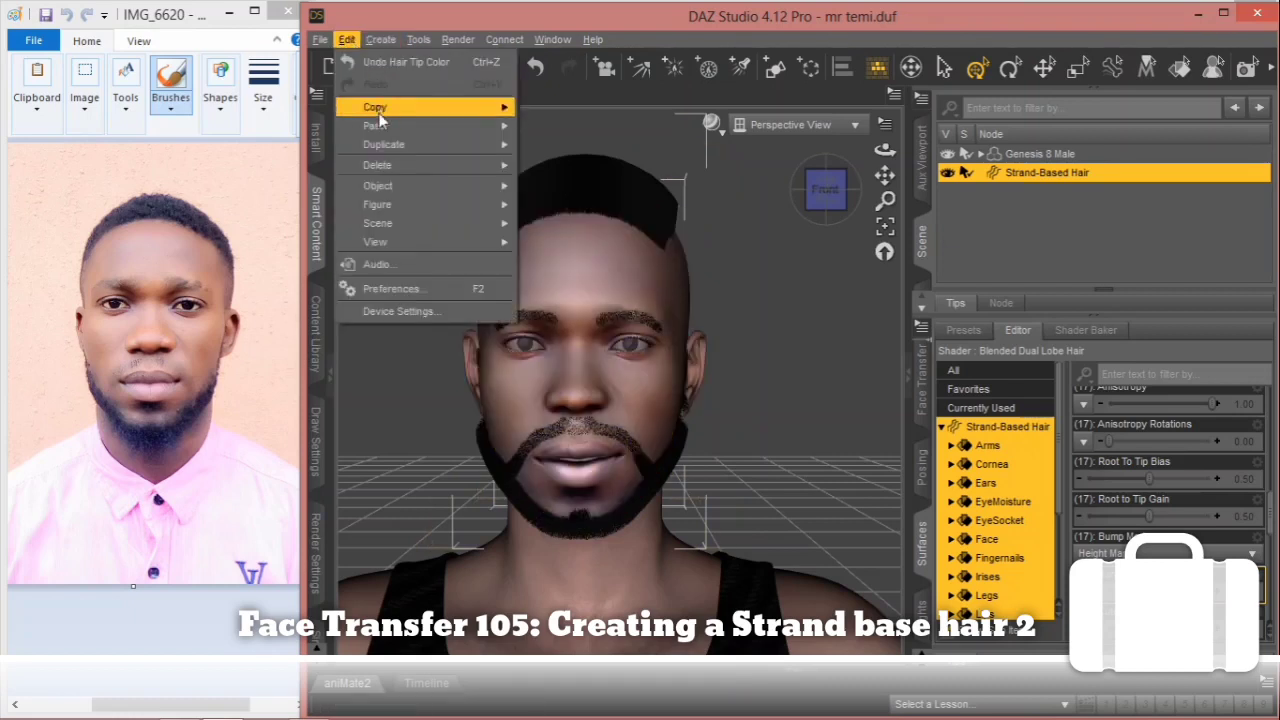
pyautogui.moveTo(404, 184)
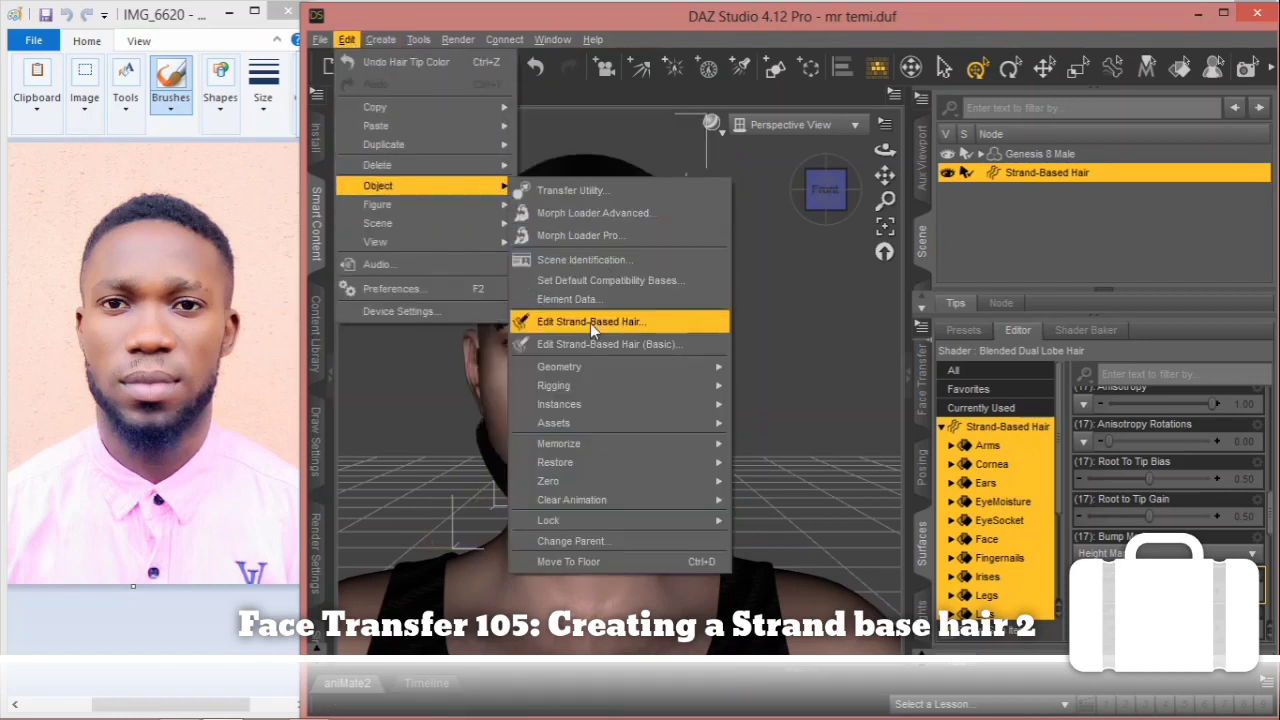
pyautogui.click(590, 322)
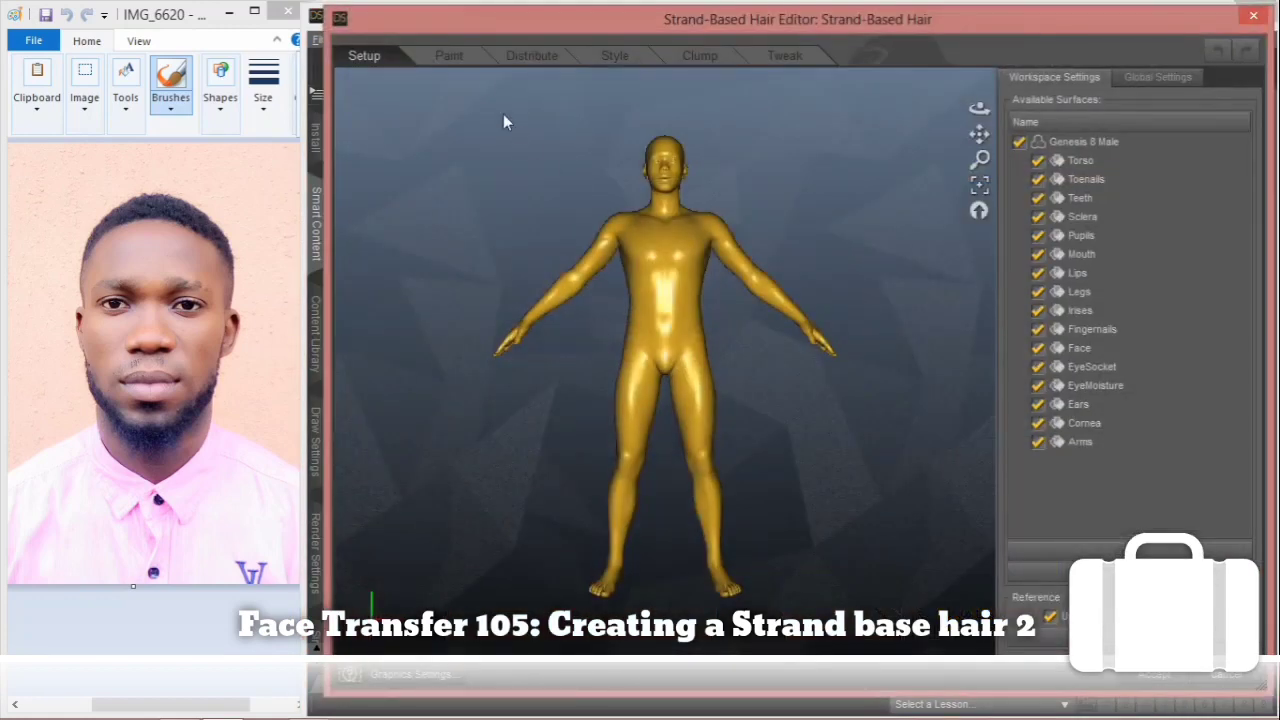
pyautogui.click(449, 56)
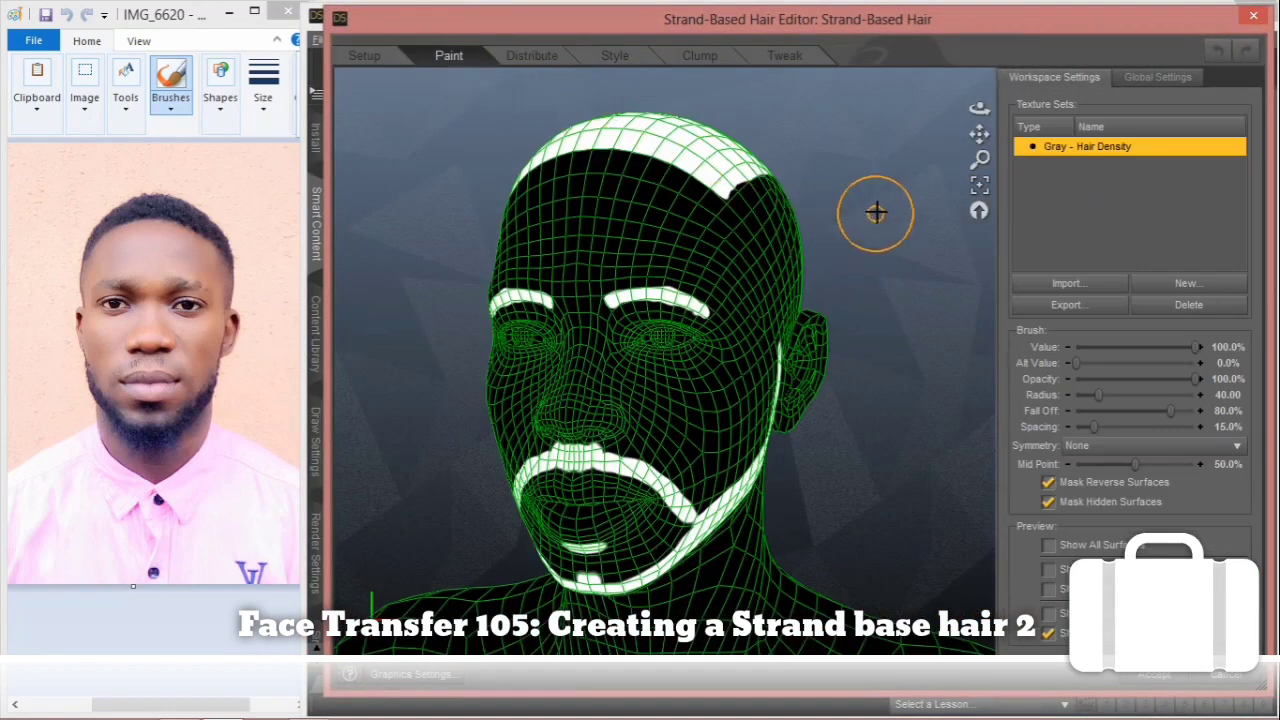
pyautogui.moveTo(979, 110); pyautogui.dragTo(719, 166)
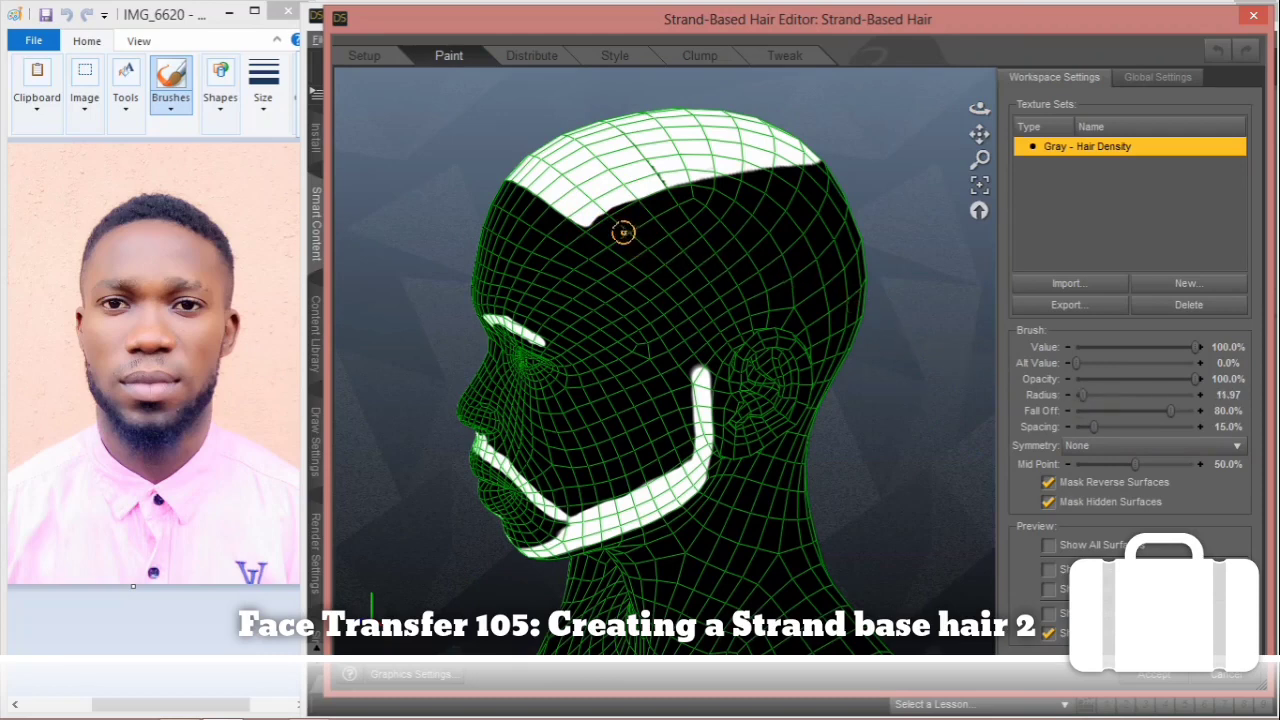
# Step: Try to widen the painted scalp density area downward along one side of the head, from the temple to the back, without symmetry
pyautogui.moveTo(601, 219); pyautogui.dragTo(757, 180)
pyautogui.moveTo(979, 109); pyautogui.dragTo(1275, 84)
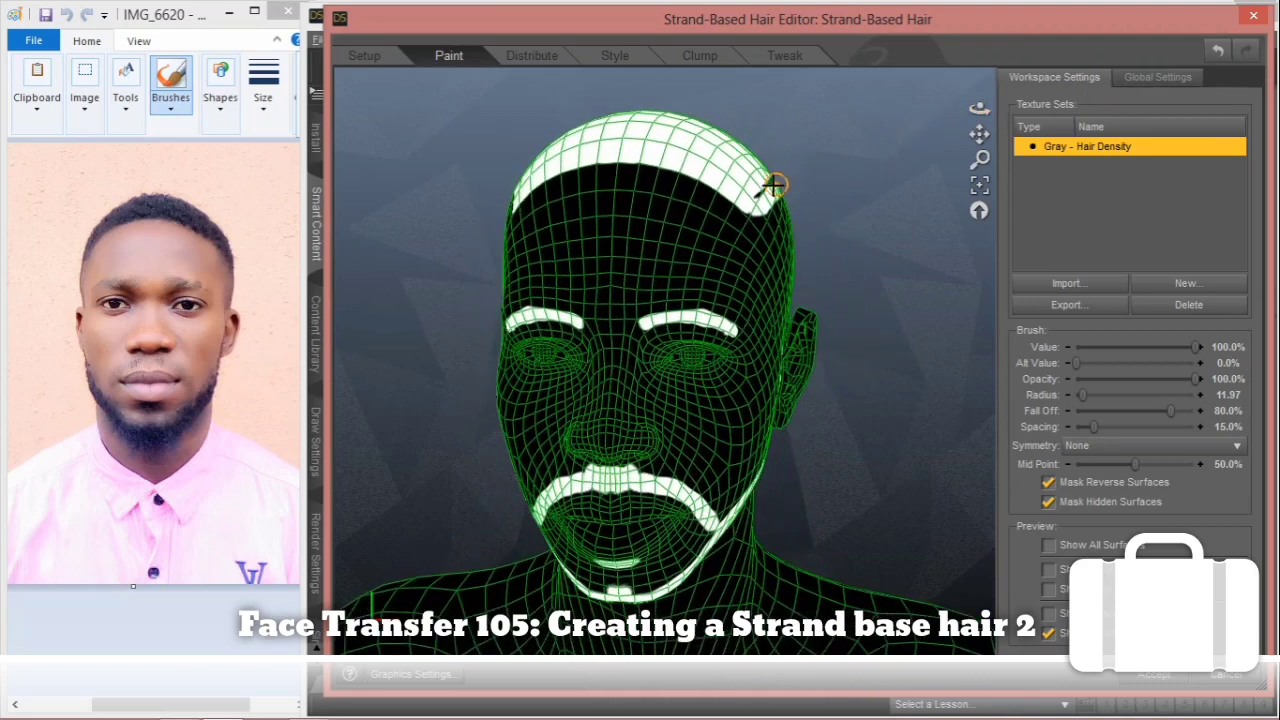
pyautogui.moveTo(766, 183)
pyautogui.mouseDown()
pyautogui.moveTo(757, 189)
pyautogui.moveTo(769, 183)
pyautogui.mouseUp()
pyautogui.moveTo(980, 112)
pyautogui.mouseDown()
pyautogui.moveTo(706, 137)
pyautogui.moveTo(541, 197)
pyautogui.mouseUp()
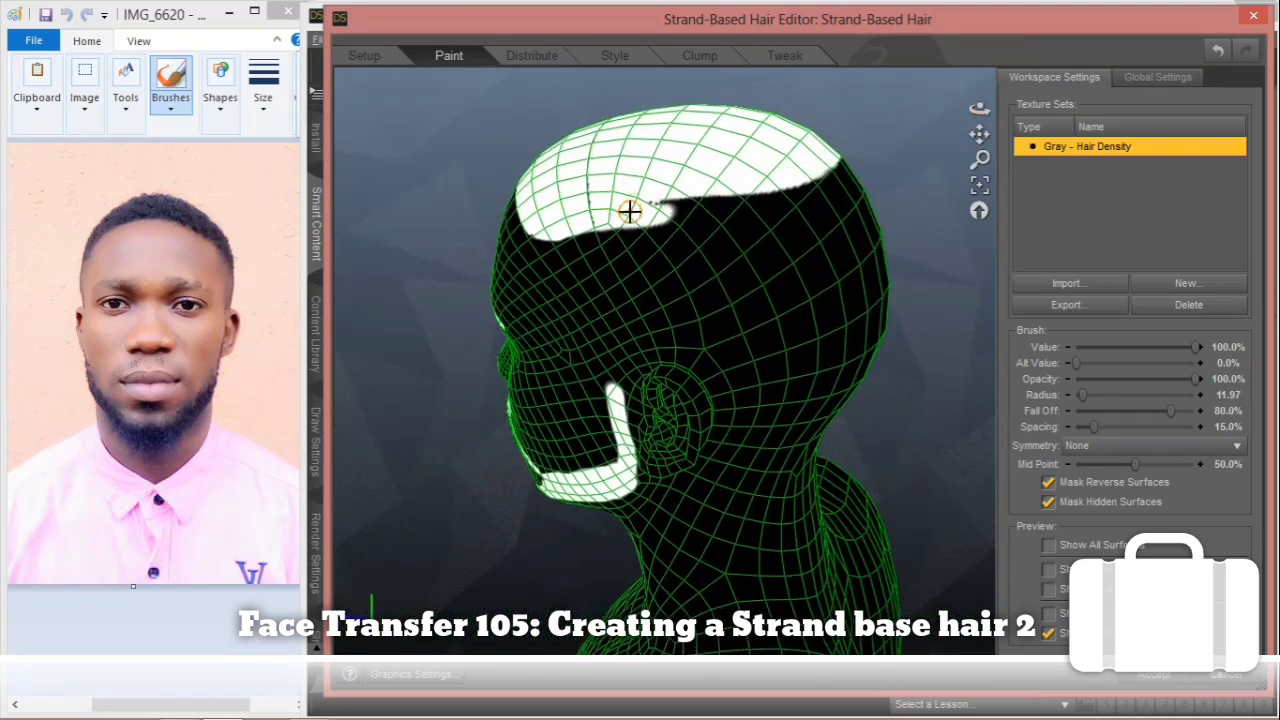
pyautogui.moveTo(652, 211)
pyautogui.mouseDown()
pyautogui.moveTo(674, 206)
pyautogui.moveTo(546, 232)
pyautogui.mouseUp()
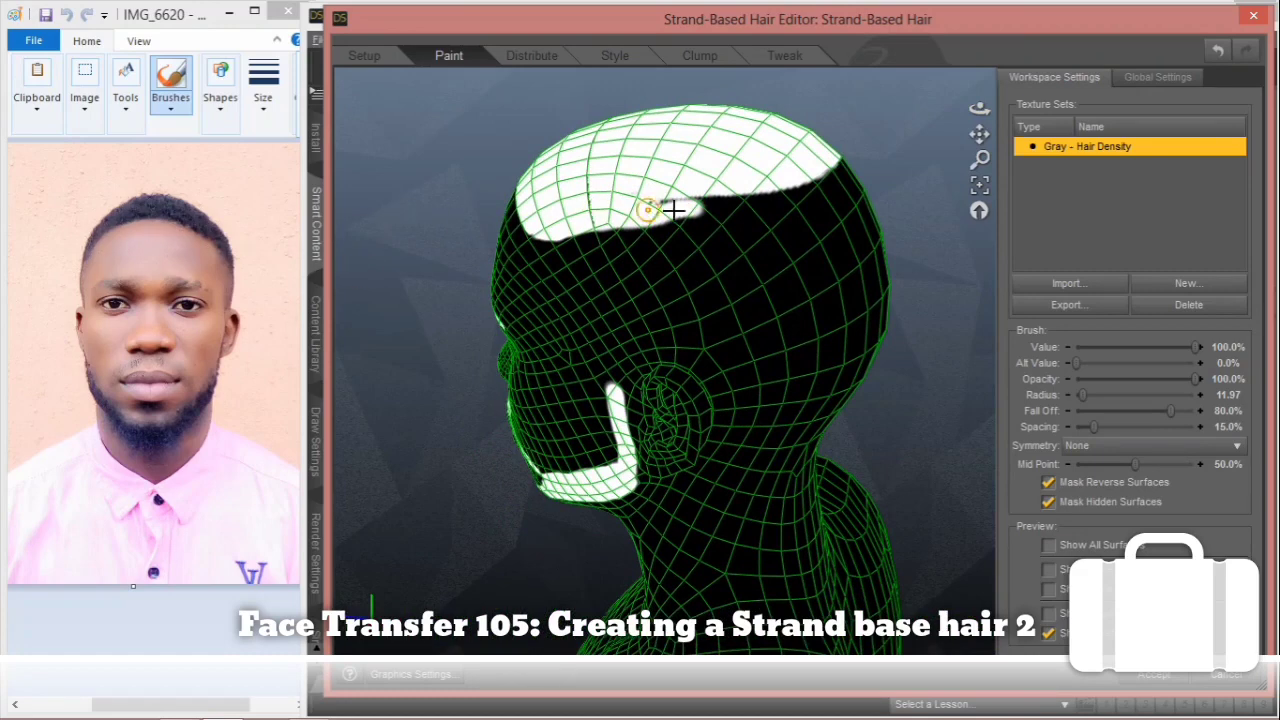
pyautogui.moveTo(672, 209)
pyautogui.mouseDown()
pyautogui.moveTo(657, 203)
pyautogui.moveTo(760, 194)
pyautogui.moveTo(679, 198)
pyautogui.moveTo(749, 203)
pyautogui.moveTo(834, 162)
pyautogui.moveTo(757, 189)
pyautogui.moveTo(620, 203)
pyautogui.mouseUp()
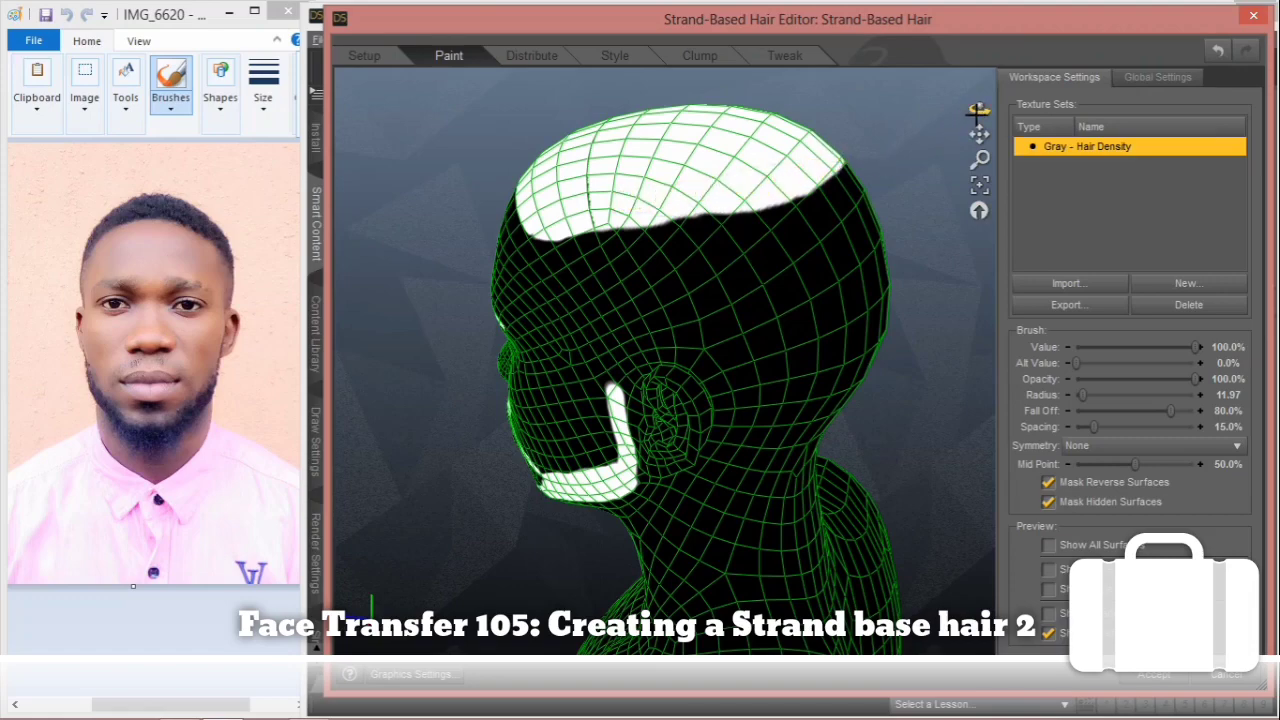
pyautogui.moveTo(978, 110)
pyautogui.mouseDown()
pyautogui.moveTo(506, 160)
pyautogui.moveTo(564, 221)
pyautogui.moveTo(672, 246)
pyautogui.moveTo(537, 211)
pyautogui.moveTo(667, 237)
pyautogui.mouseUp()
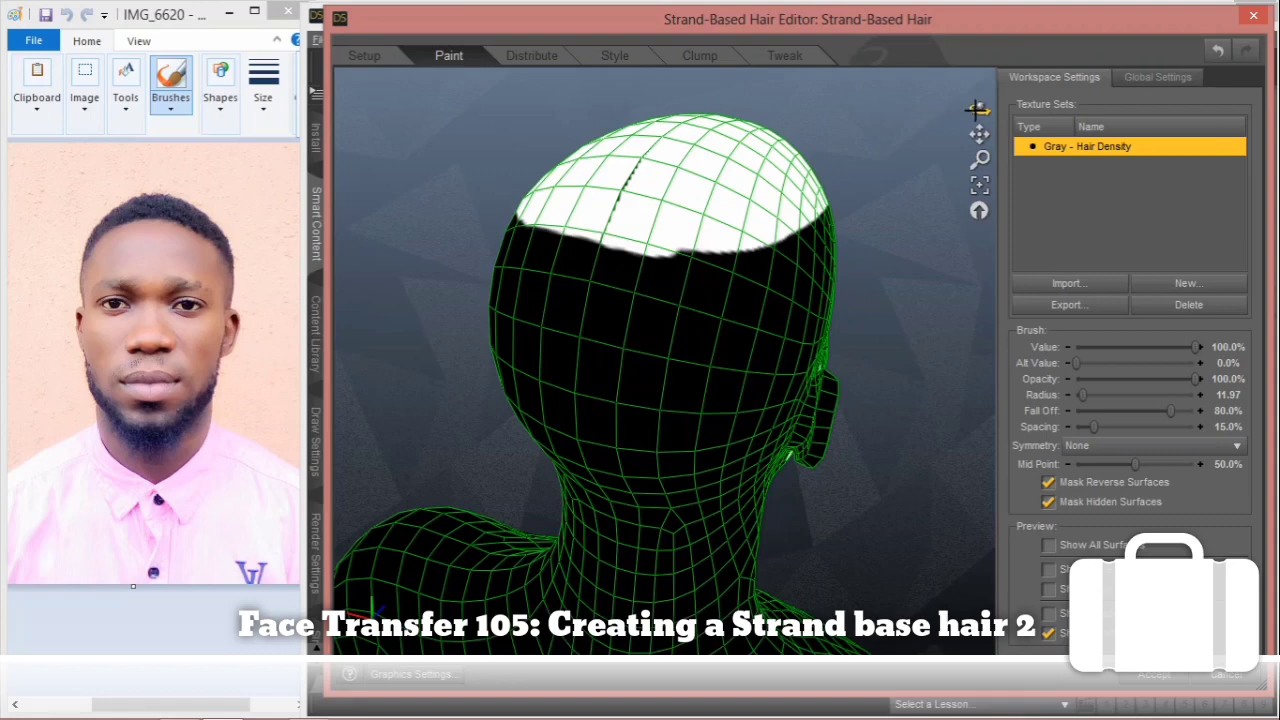
pyautogui.moveTo(977, 110); pyautogui.dragTo(830, 120)
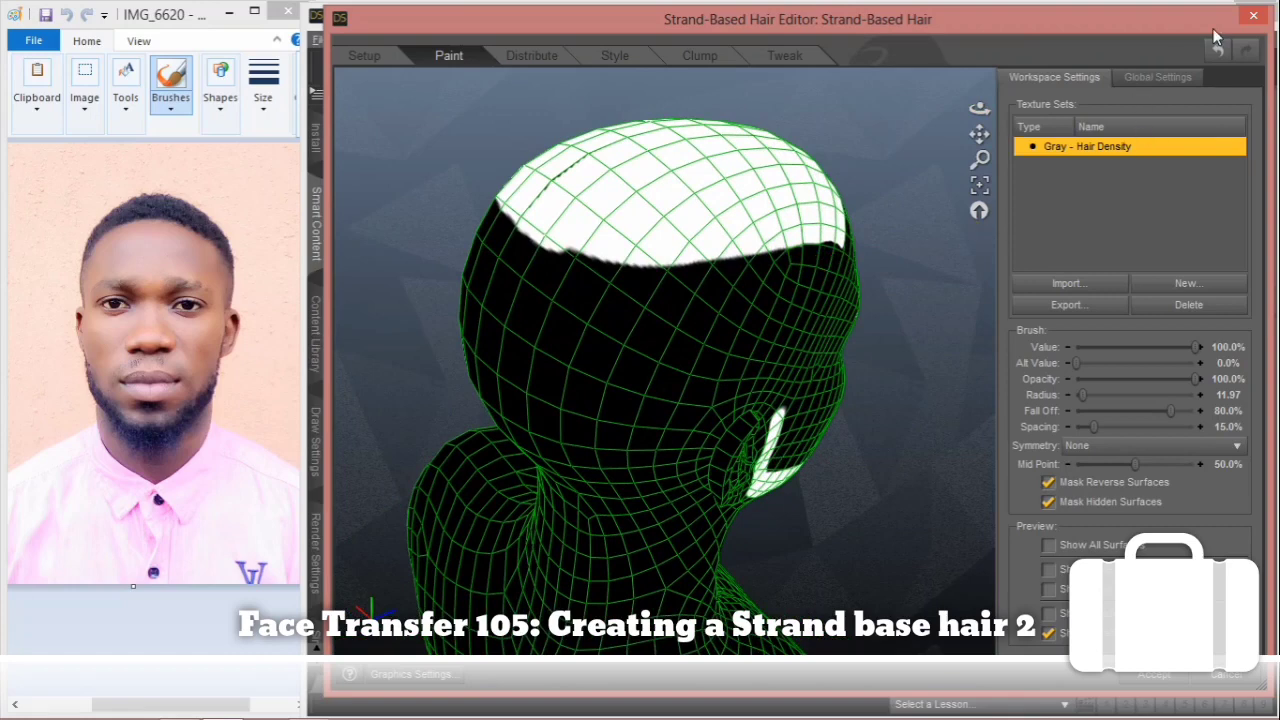
# Step: Set the brush symmetry to Texture U and undo all the one-sided density strokes on the scalp
pyautogui.click(1219, 56)
pyautogui.click(1219, 56)
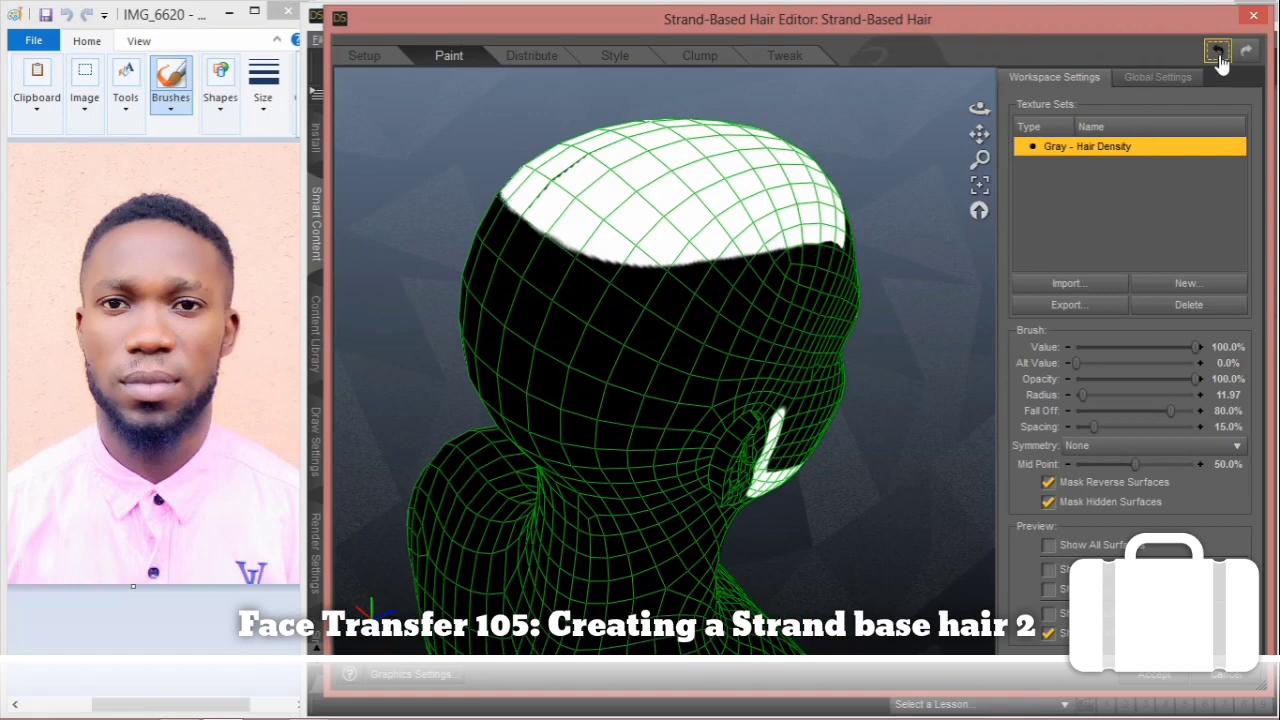
pyautogui.click(1150, 445)
pyautogui.click(1110, 471)
pyautogui.moveTo(978, 110); pyautogui.dragTo(1265, 133)
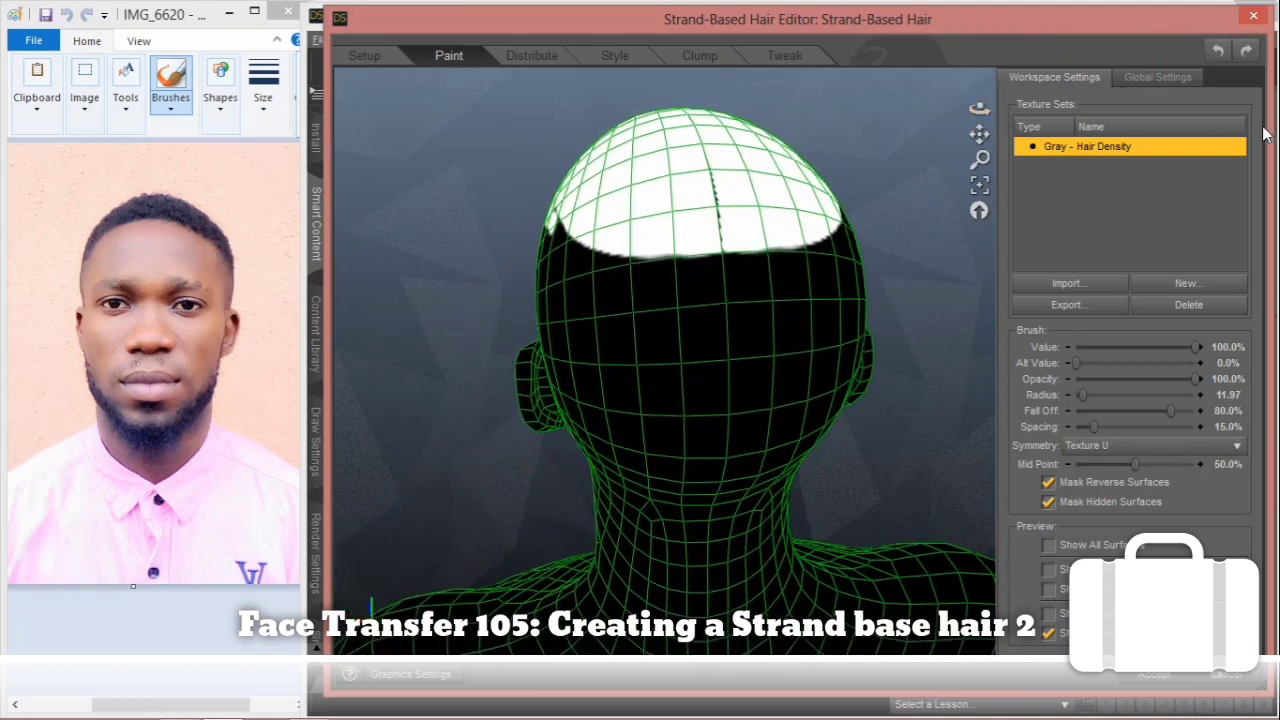
pyautogui.moveTo(978, 110); pyautogui.dragTo(1168, 119)
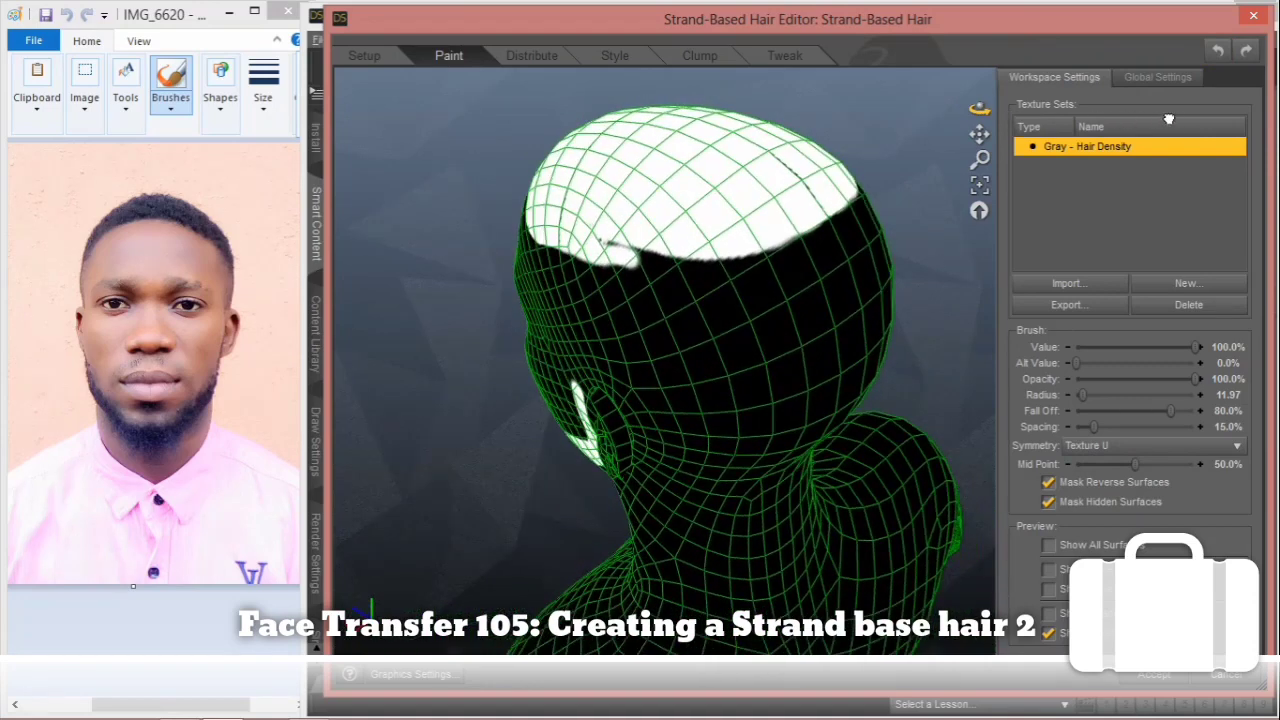
pyautogui.click(1217, 51)
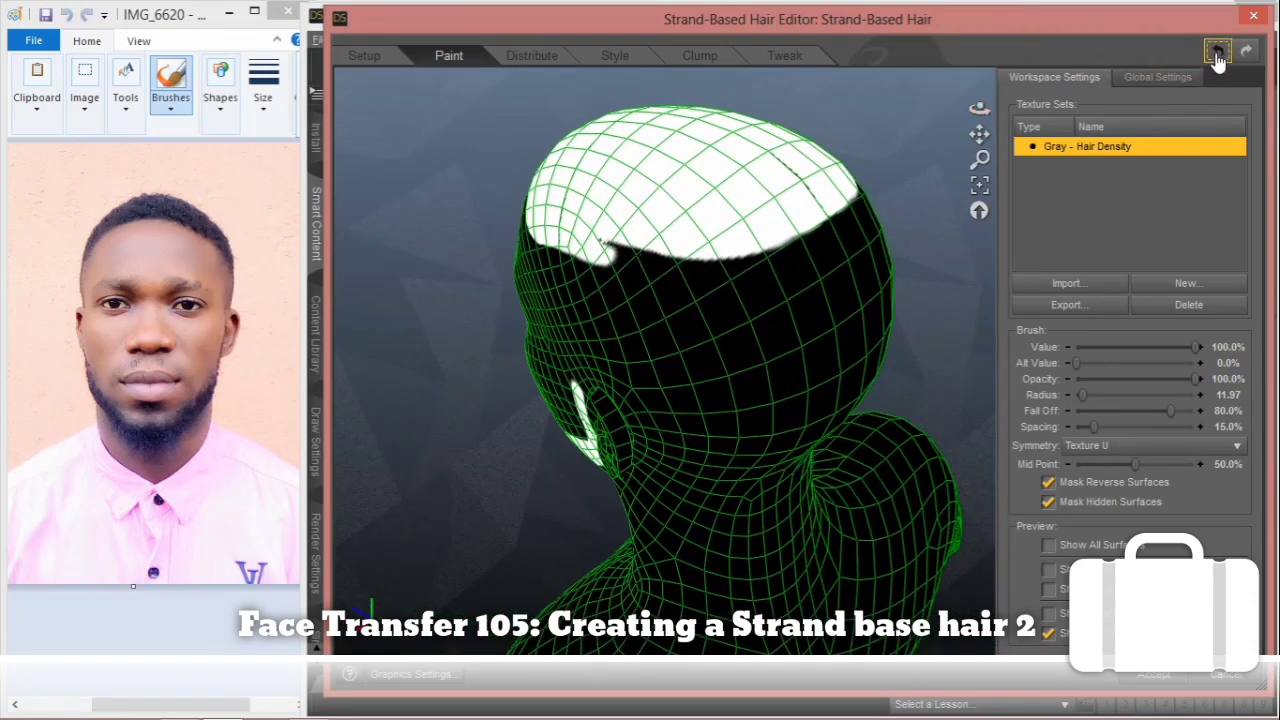
pyautogui.click(1217, 51)
pyautogui.click(1217, 51)
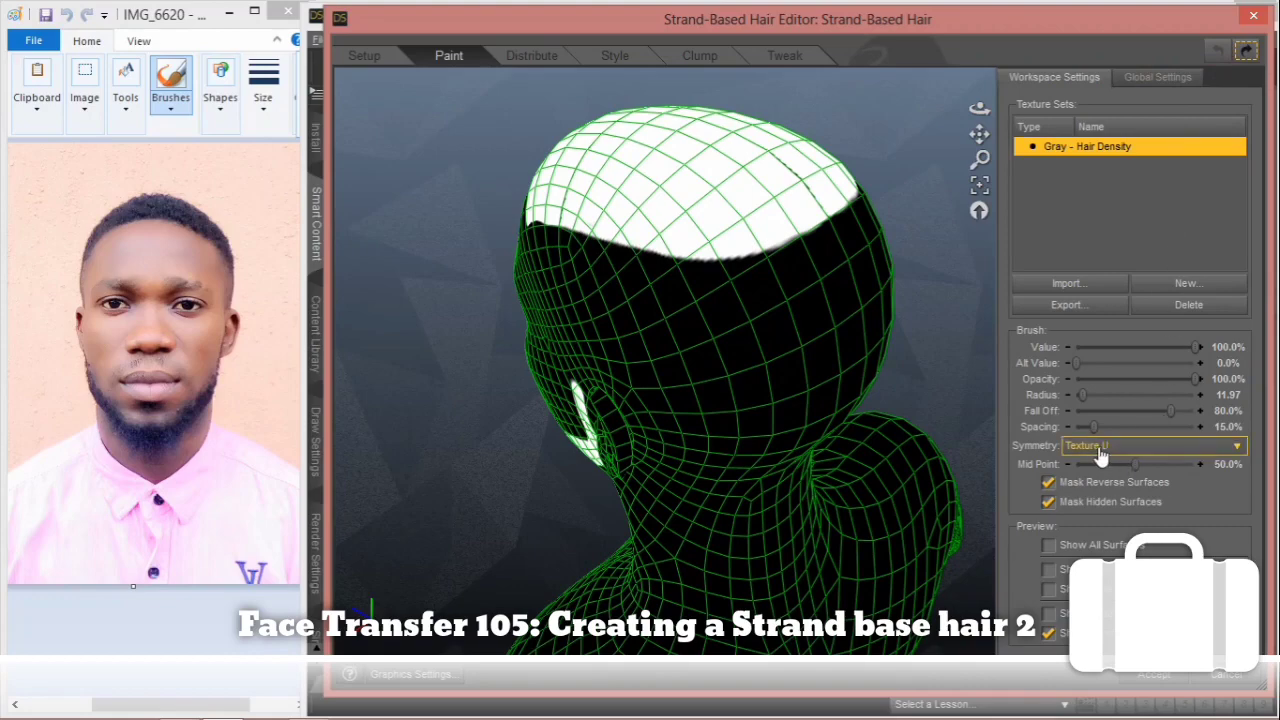
# Step: Paint the scalp density area lower along the side hairlines with Texture U symmetry, from temple to back, and check both sides
pyautogui.moveTo(978, 112); pyautogui.dragTo(1177, 42)
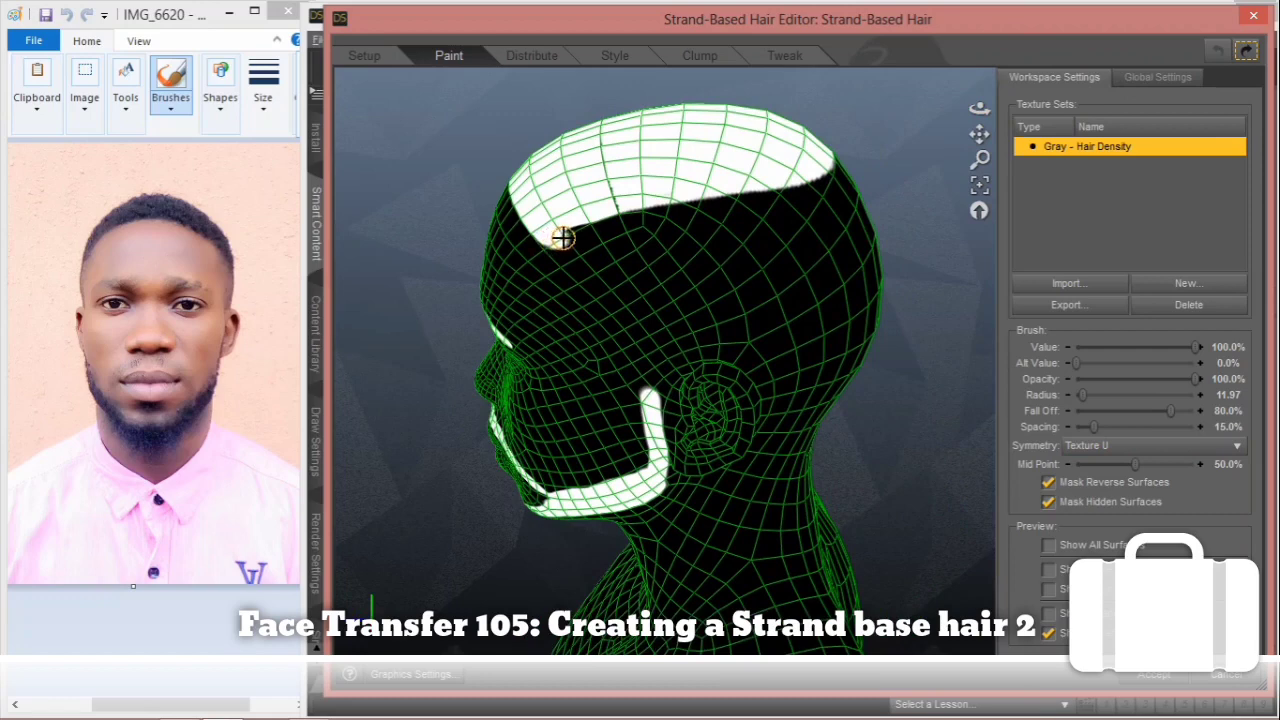
pyautogui.moveTo(573, 235); pyautogui.dragTo(678, 208)
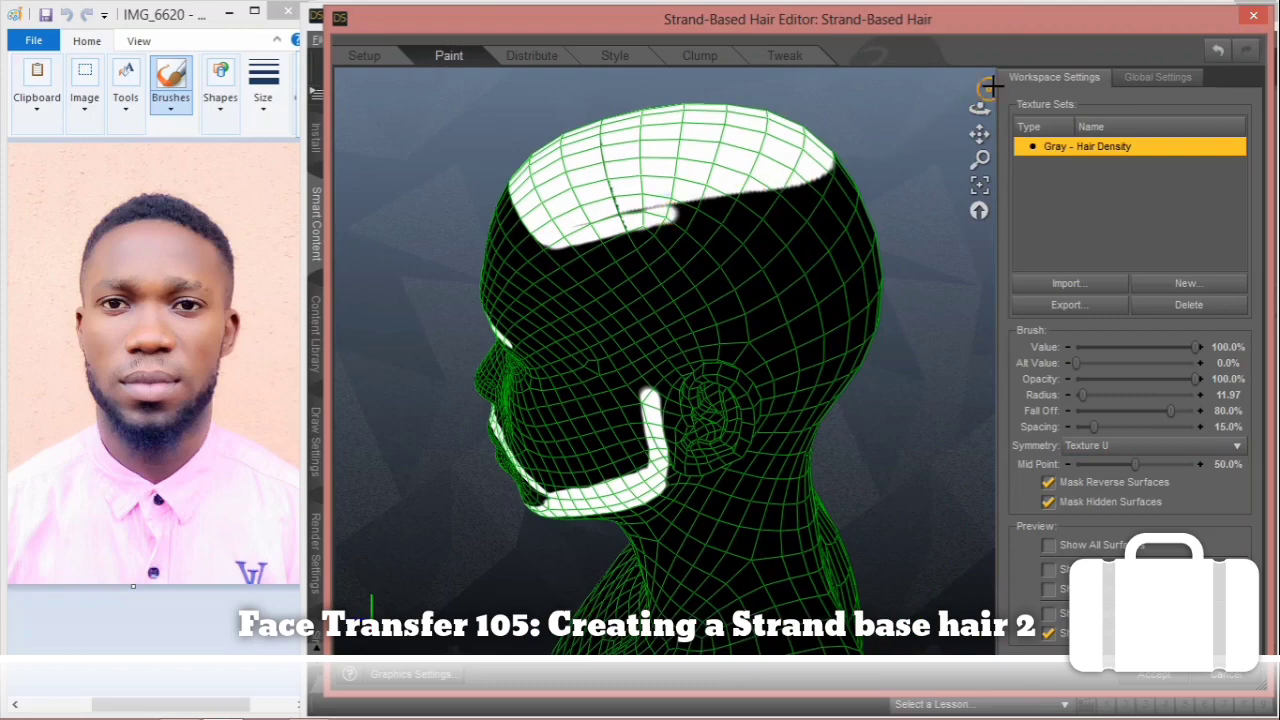
pyautogui.moveTo(979, 108); pyautogui.dragTo(870, 168)
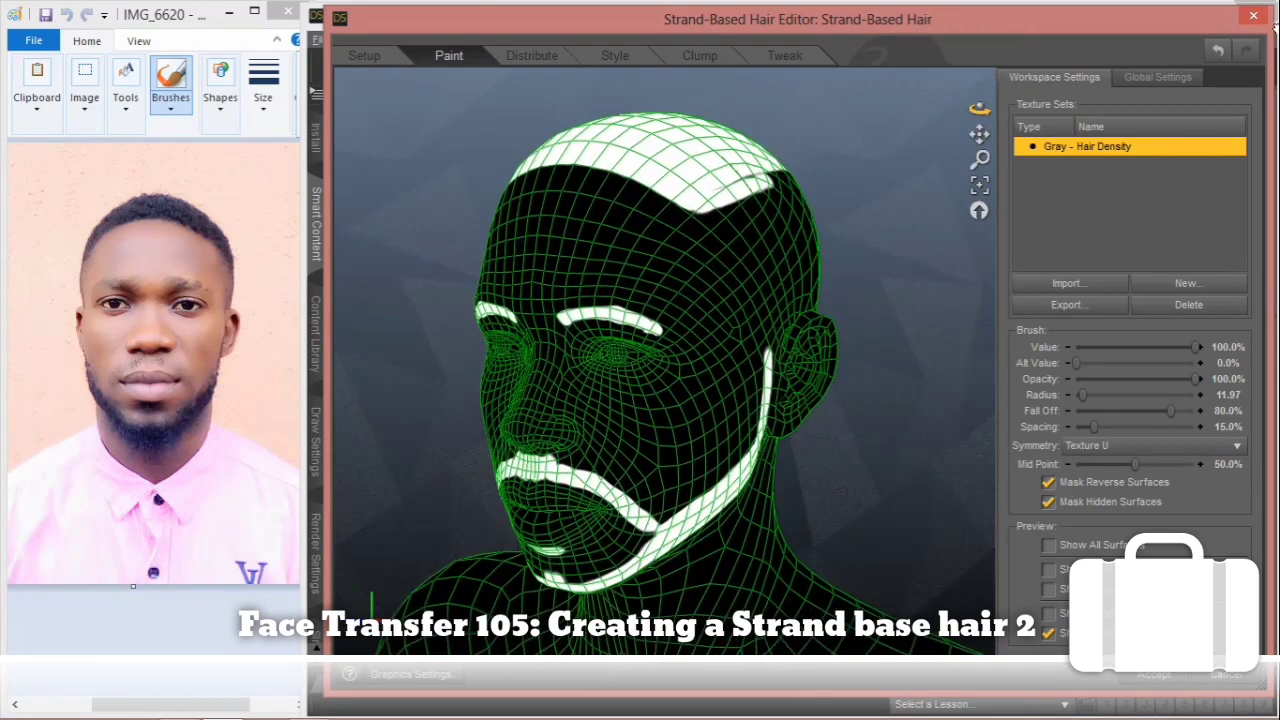
pyautogui.moveTo(700, 194); pyautogui.dragTo(785, 172)
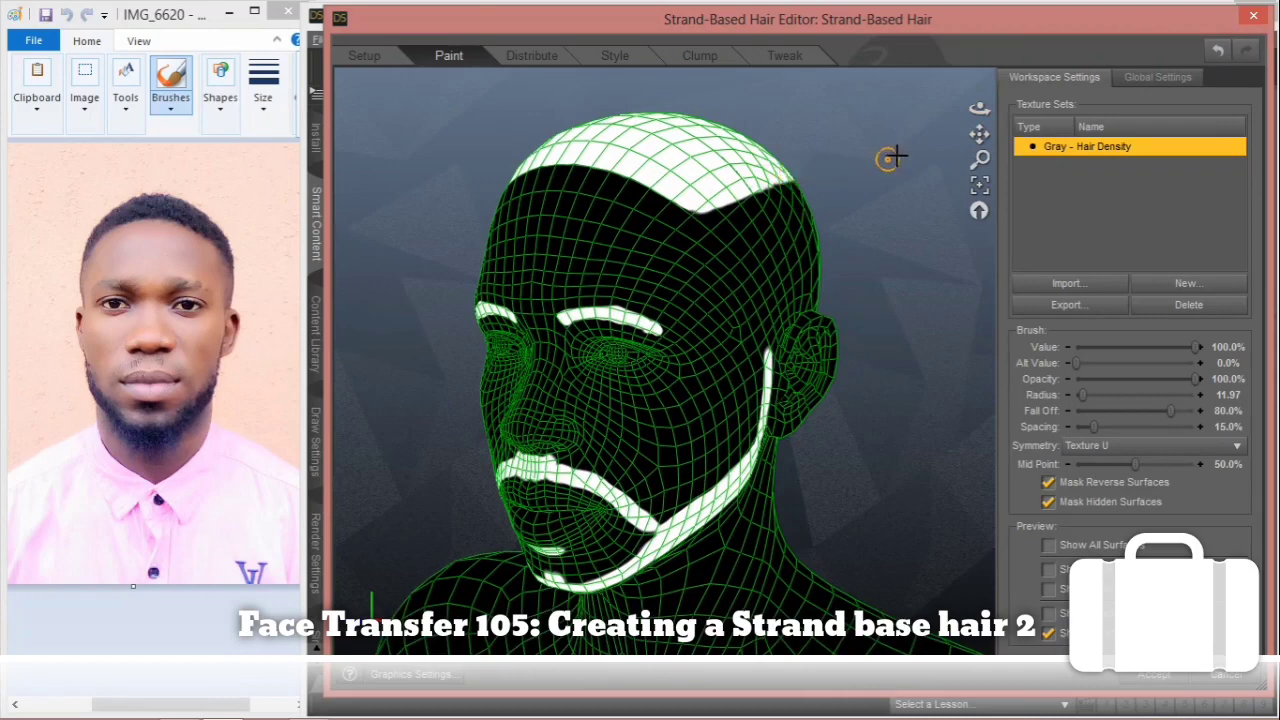
pyautogui.moveTo(979, 108)
pyautogui.mouseDown()
pyautogui.moveTo(677, 146)
pyautogui.moveTo(514, 183)
pyautogui.moveTo(609, 197)
pyautogui.moveTo(843, 174)
pyautogui.moveTo(649, 183)
pyautogui.moveTo(826, 159)
pyautogui.moveTo(686, 171)
pyautogui.moveTo(811, 151)
pyautogui.mouseUp()
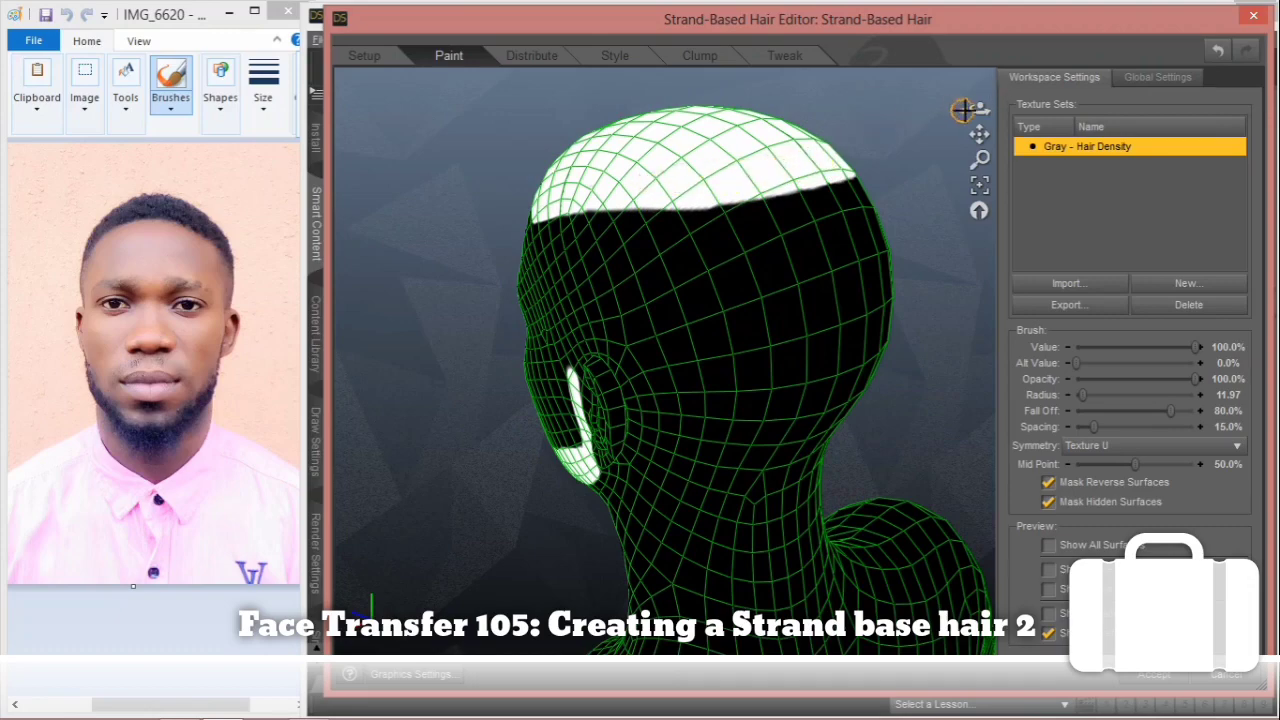
pyautogui.moveTo(979, 108); pyautogui.dragTo(1265, 103)
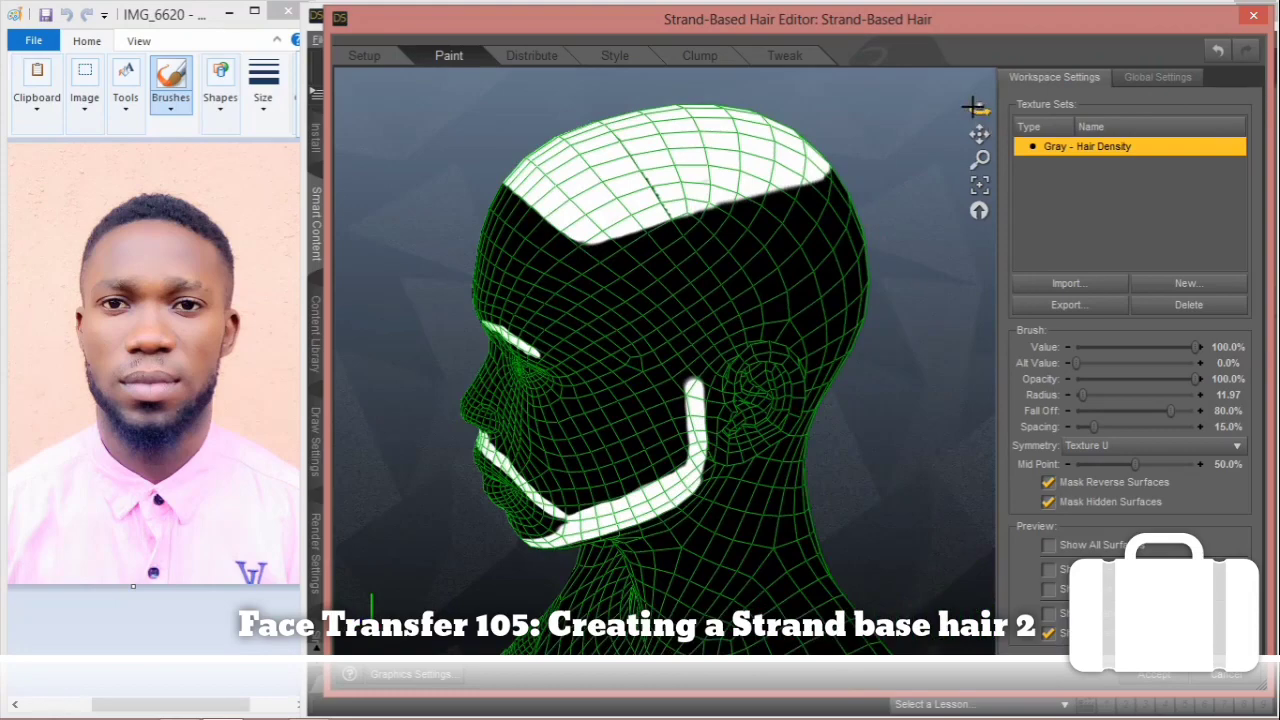
pyautogui.moveTo(979, 112); pyautogui.dragTo(1275, 35)
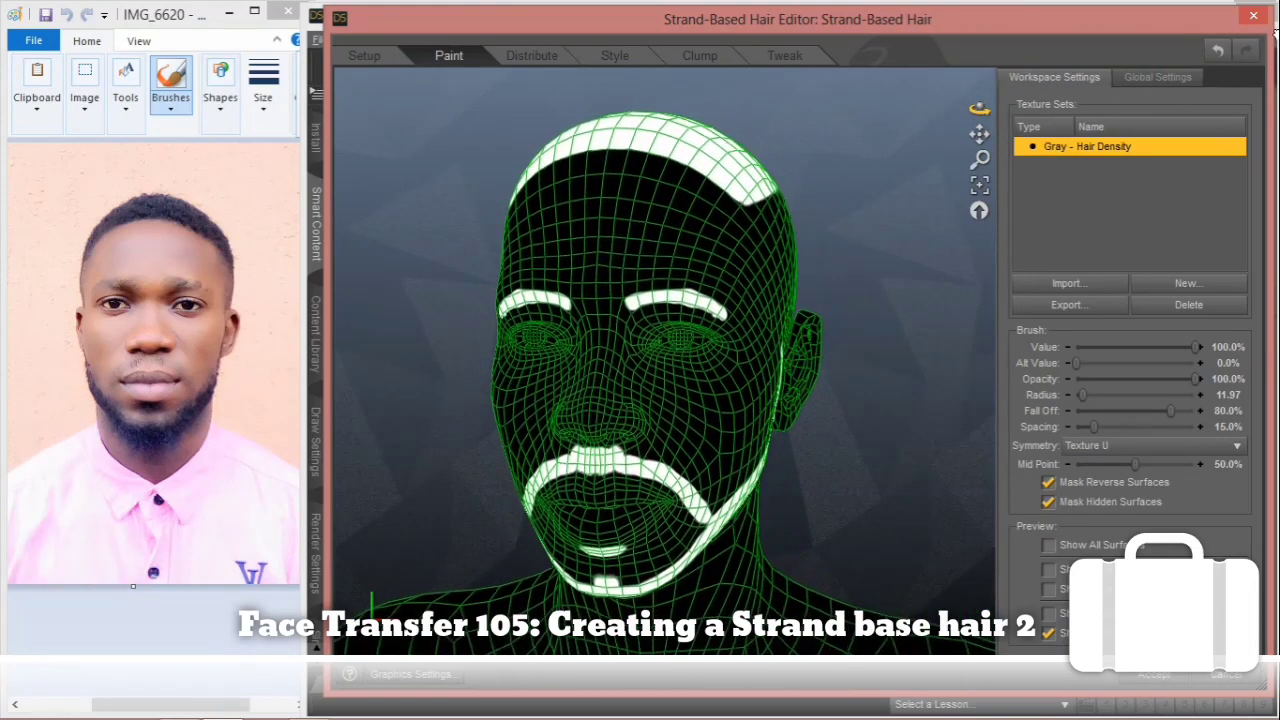
pyautogui.moveTo(979, 110); pyautogui.dragTo(1030, 108)
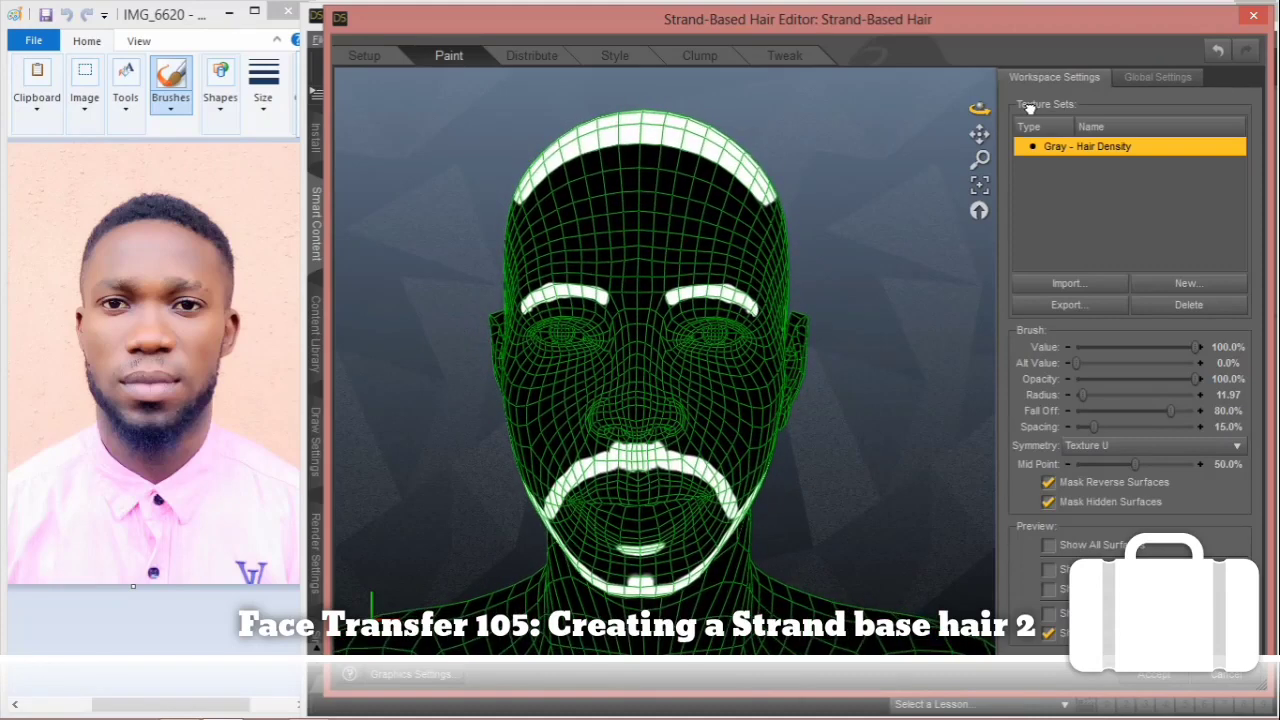
pyautogui.moveTo(1030, 108); pyautogui.dragTo(1028, 76)
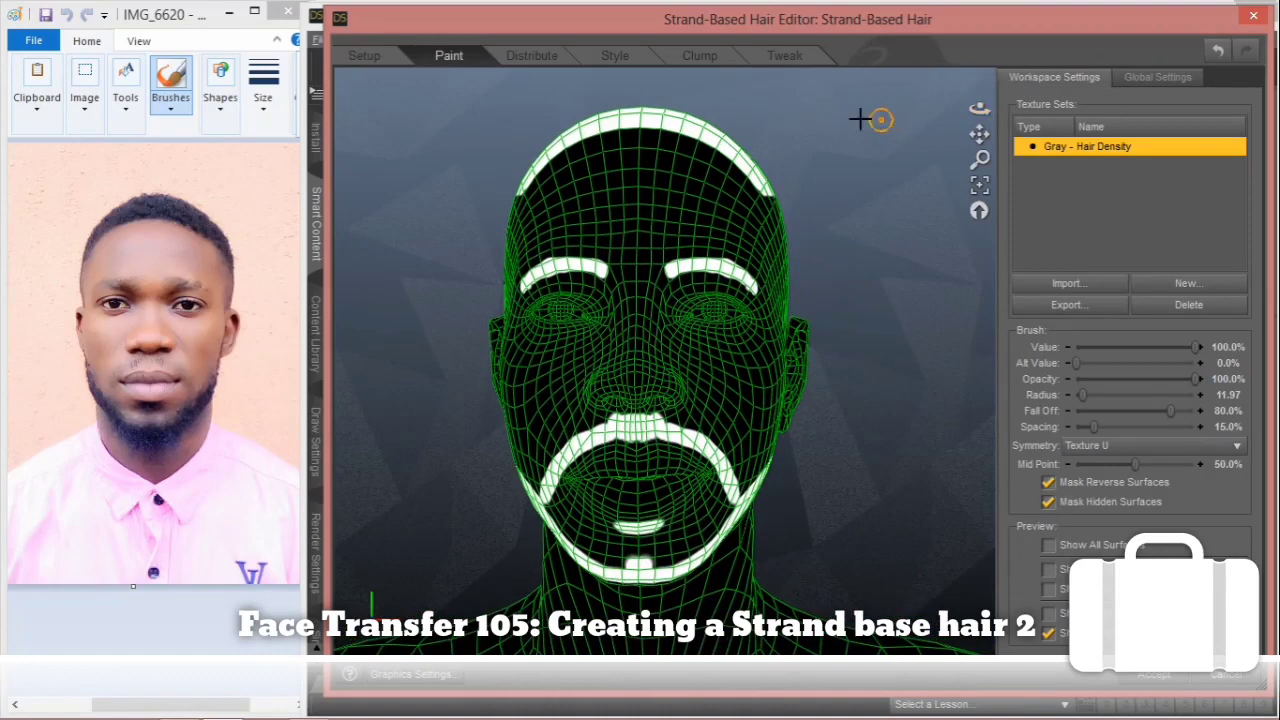
# Step: At the Style stage, select the outward-pointing guide curves along the lower scalp hairline, all around both sides and the back
pyautogui.click(613, 58)
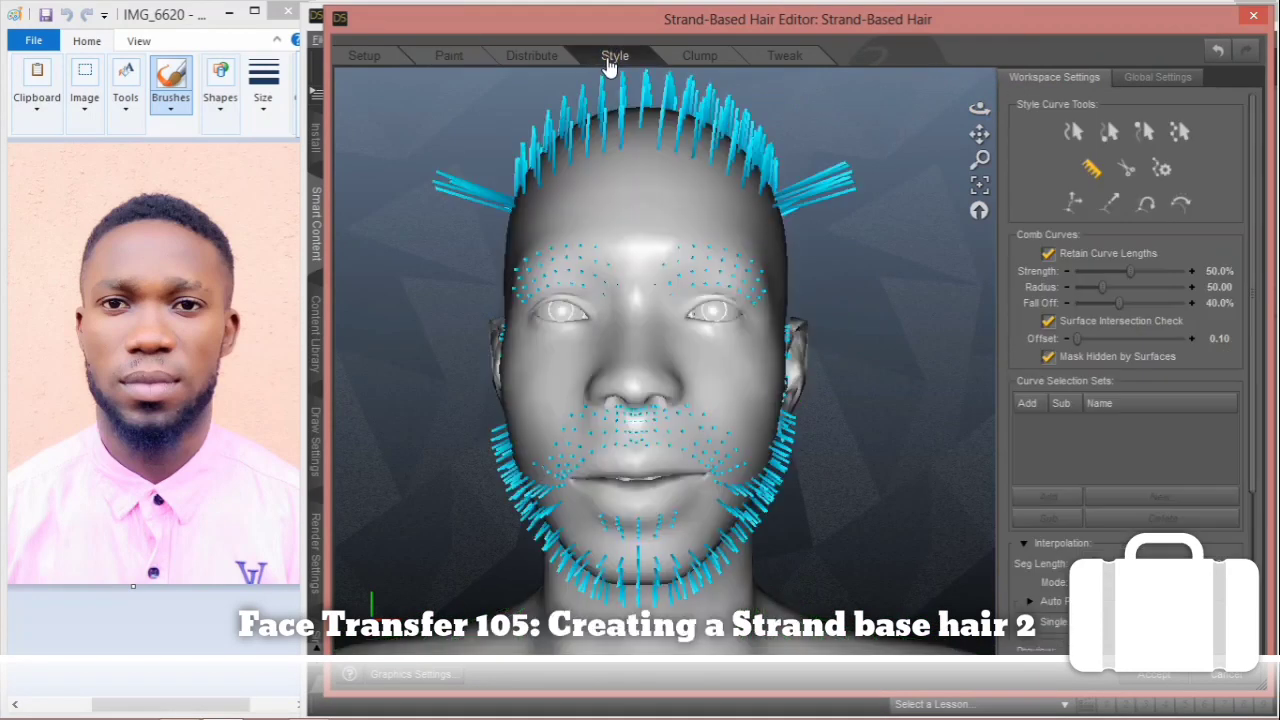
pyautogui.moveTo(980, 108); pyautogui.dragTo(760, 125)
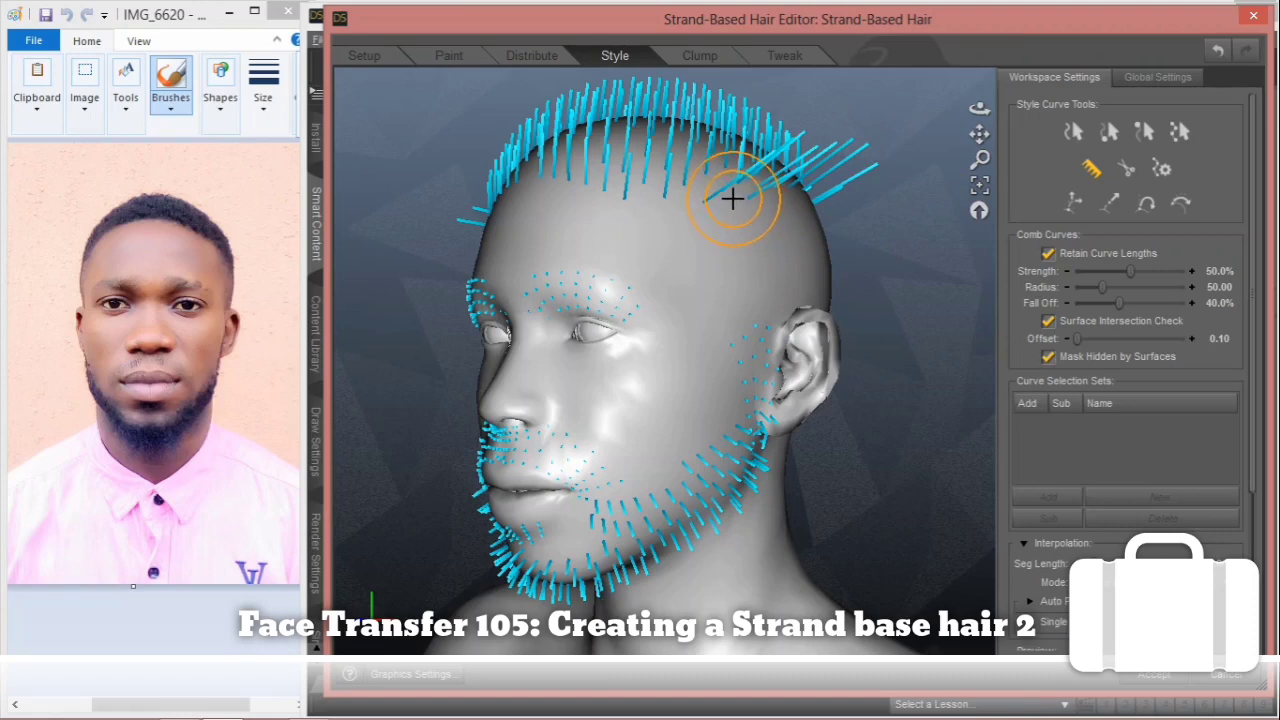
pyautogui.click(1072, 134)
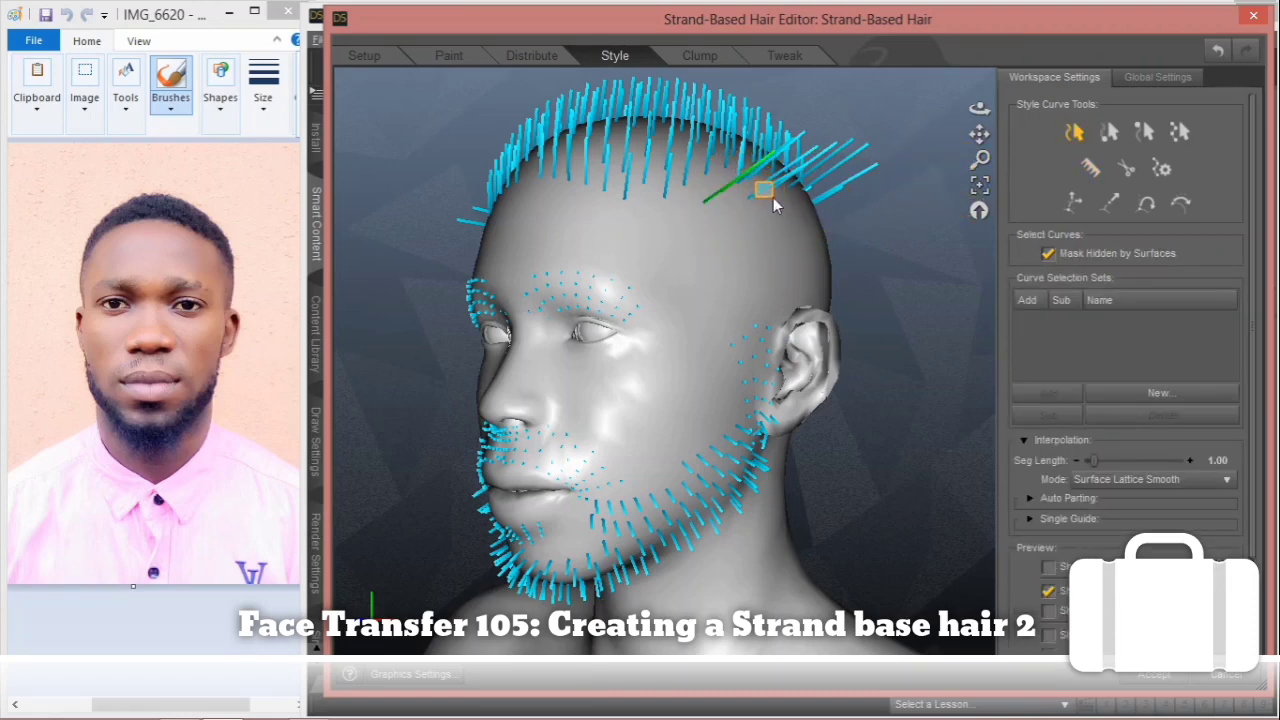
pyautogui.moveTo(978, 118); pyautogui.dragTo(752, 208)
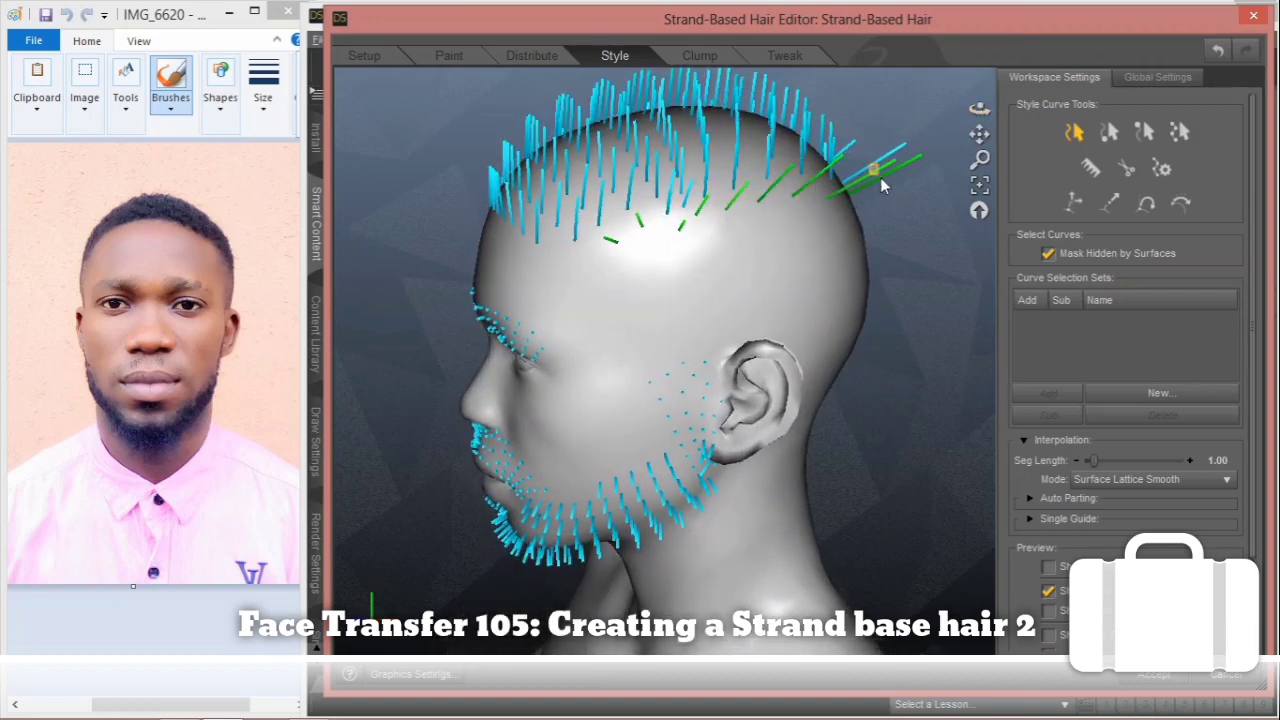
pyautogui.moveTo(980, 113); pyautogui.dragTo(719, 180)
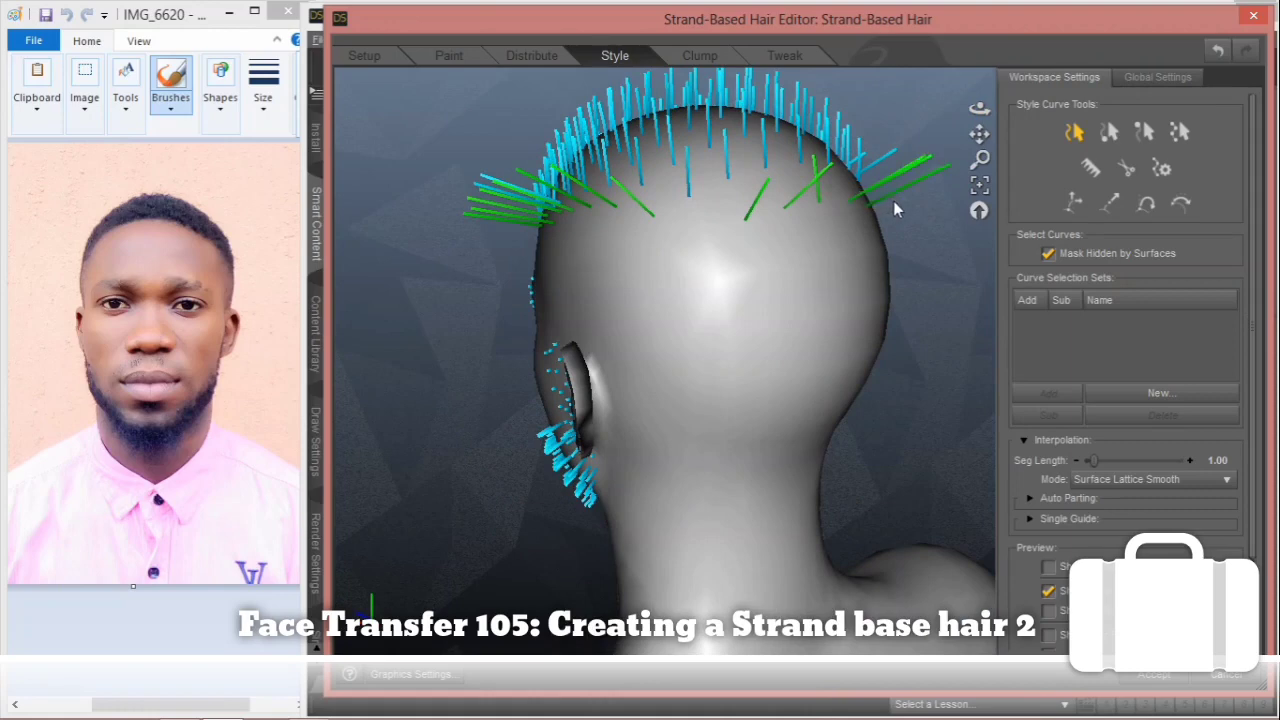
pyautogui.moveTo(980, 110); pyautogui.dragTo(577, 150)
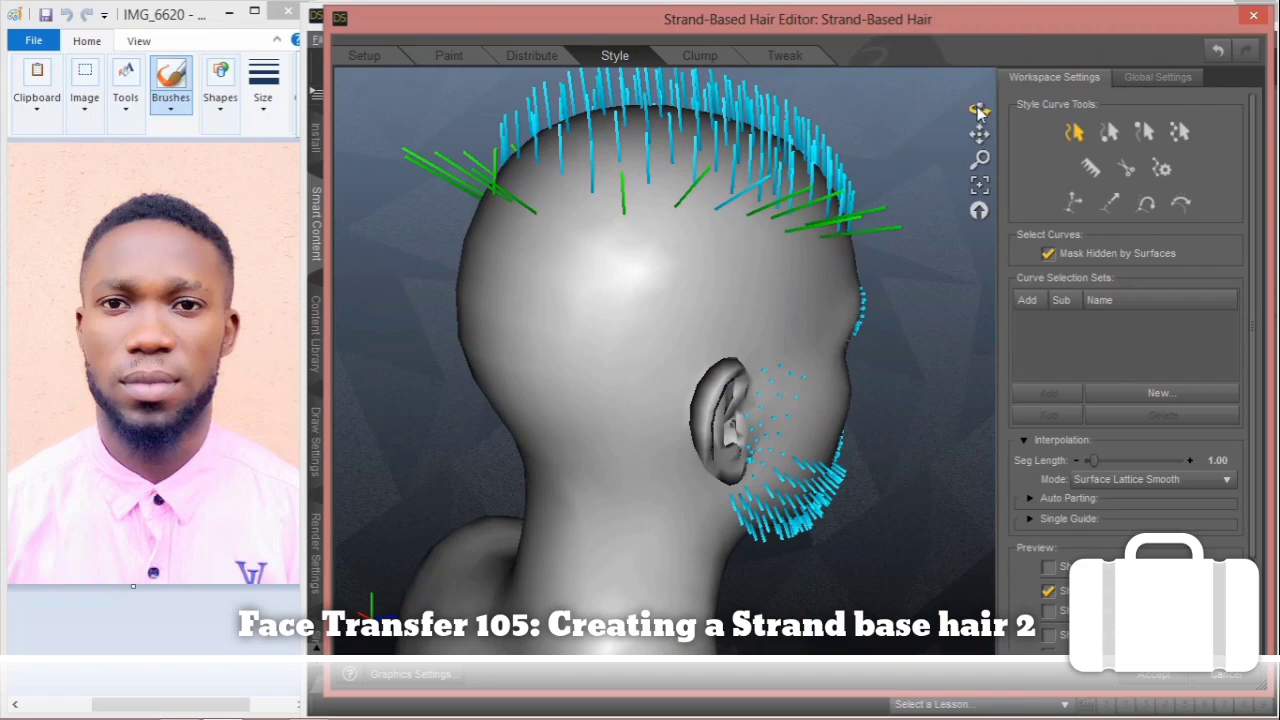
pyautogui.moveTo(979, 111); pyautogui.dragTo(772, 240)
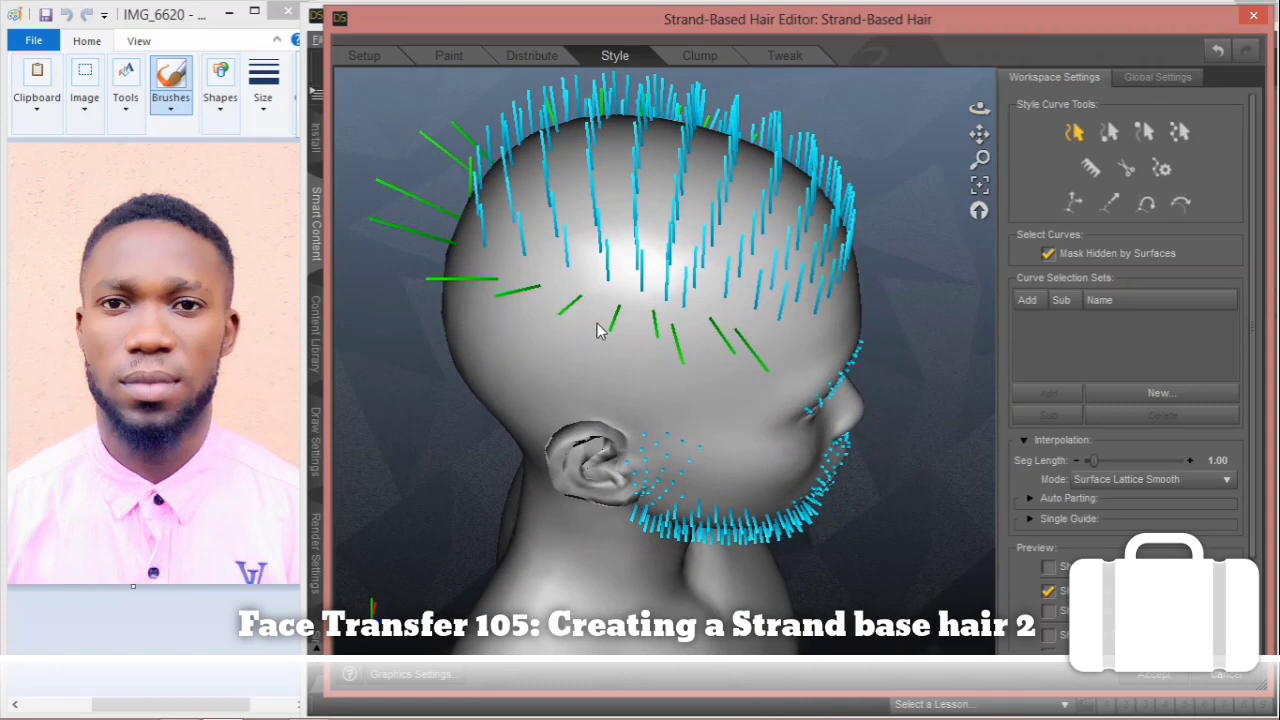
# Step: Comb the selected guide curves along the lower hairline upward, from the temple to the back of the head
pyautogui.click(1089, 170)
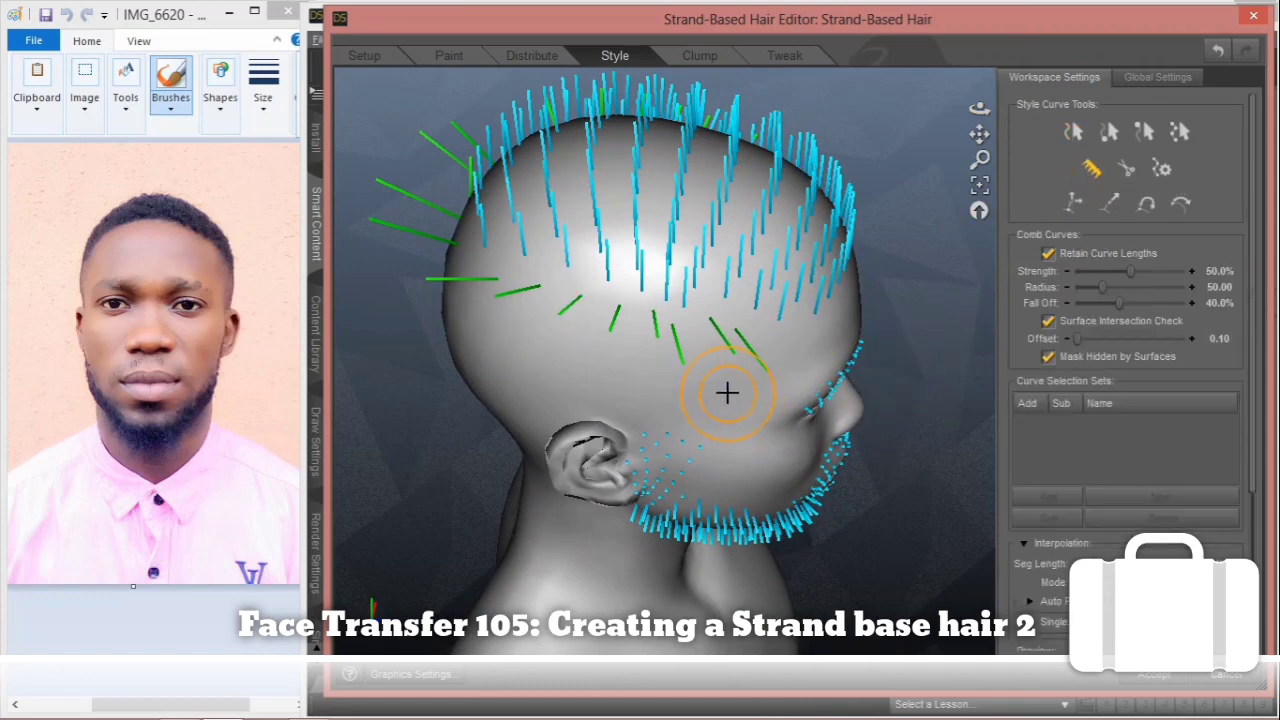
pyautogui.moveTo(720, 353)
pyautogui.mouseDown()
pyautogui.moveTo(709, 297)
pyautogui.moveTo(720, 222)
pyautogui.mouseUp()
pyautogui.moveTo(743, 349); pyautogui.dragTo(743, 229)
pyautogui.moveTo(979, 108); pyautogui.dragTo(995, 3)
pyautogui.moveTo(766, 177); pyautogui.dragTo(766, 109)
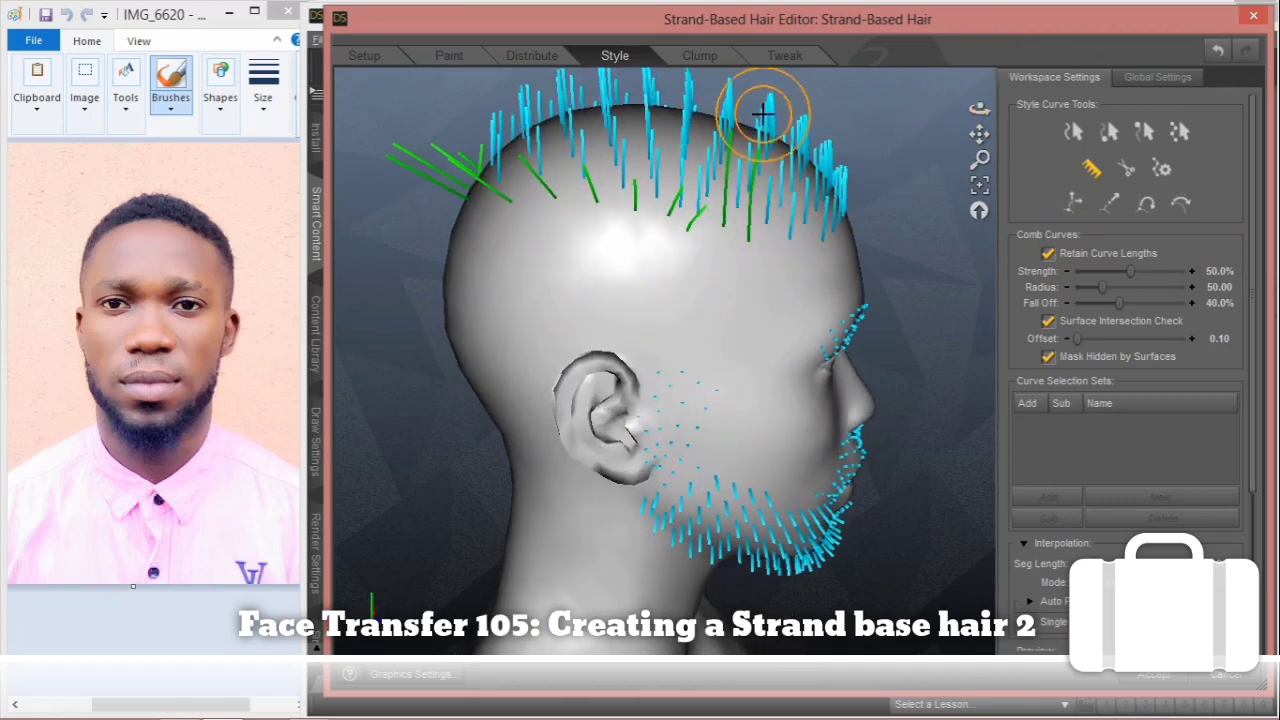
pyautogui.moveTo(672, 281); pyautogui.dragTo(676, 100)
pyautogui.moveTo(617, 254); pyautogui.dragTo(603, 95)
pyautogui.moveTo(549, 224); pyautogui.dragTo(556, 100)
pyautogui.moveTo(471, 206); pyautogui.dragTo(489, 94)
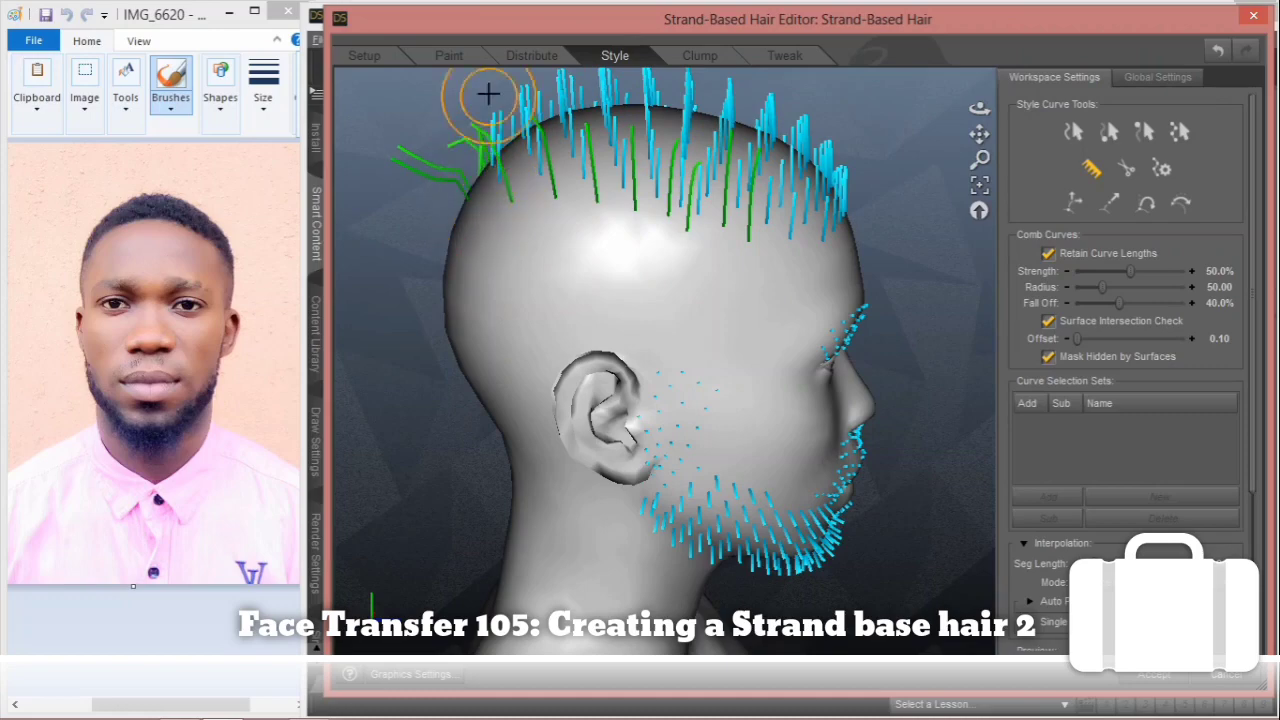
pyautogui.moveTo(452, 225); pyautogui.dragTo(478, 86)
pyautogui.moveTo(437, 220); pyautogui.dragTo(457, 94)
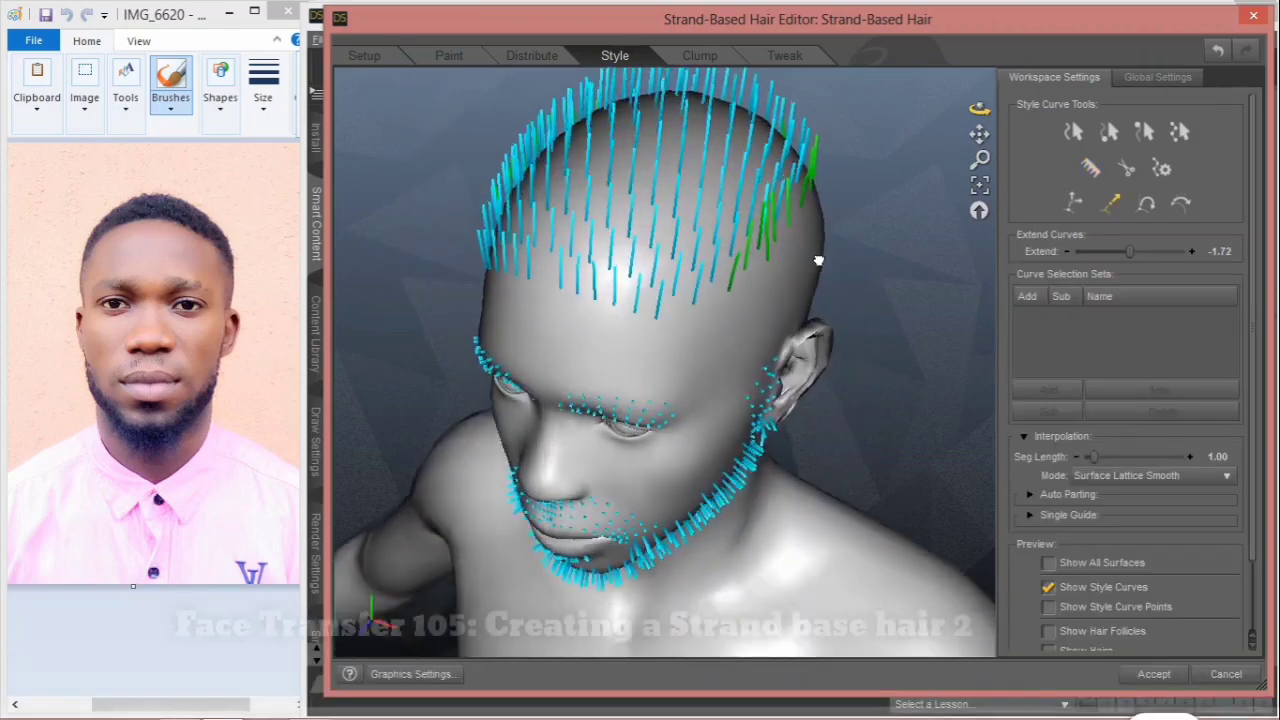
# Step: Compare the hairline guide curves with the crown curves from several angles and undo their shortening
pyautogui.keyDown('alt'); pyautogui.moveTo(818, 260); pyautogui.dragTo(720, 201); pyautogui.keyUp('alt')
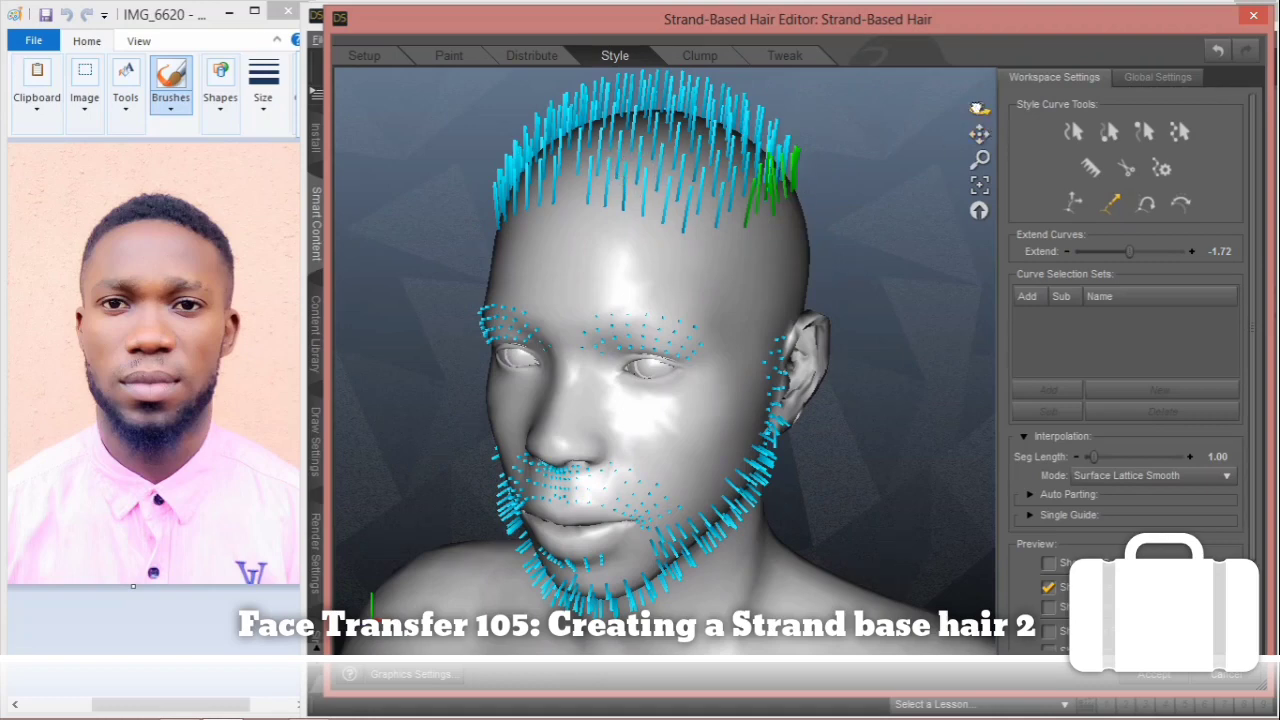
pyautogui.keyDown('alt'); pyautogui.moveTo(700, 200); pyautogui.dragTo(728, 322); pyautogui.keyUp('alt')
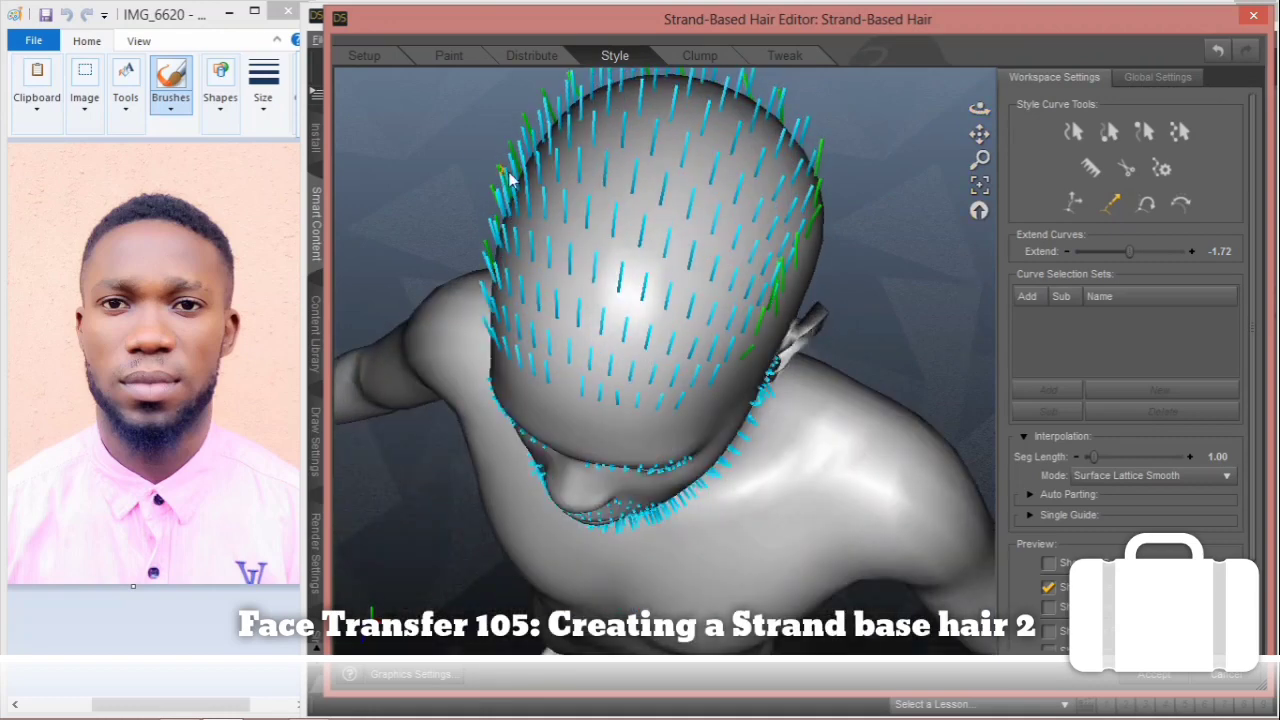
pyautogui.moveTo(510, 180); pyautogui.dragTo(717, 340)
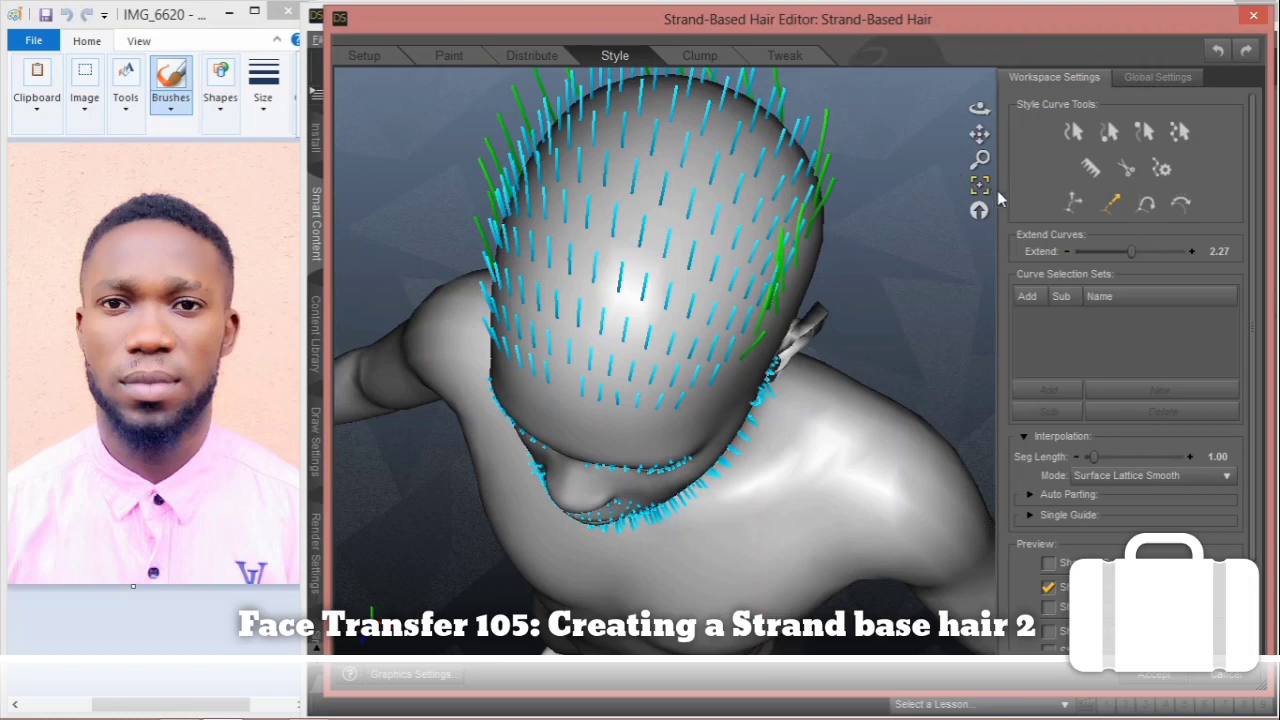
# Step: Select the scalp guide curves across the forehead, crown and sides in addition to the hairline curves
pyautogui.click(1073, 132)
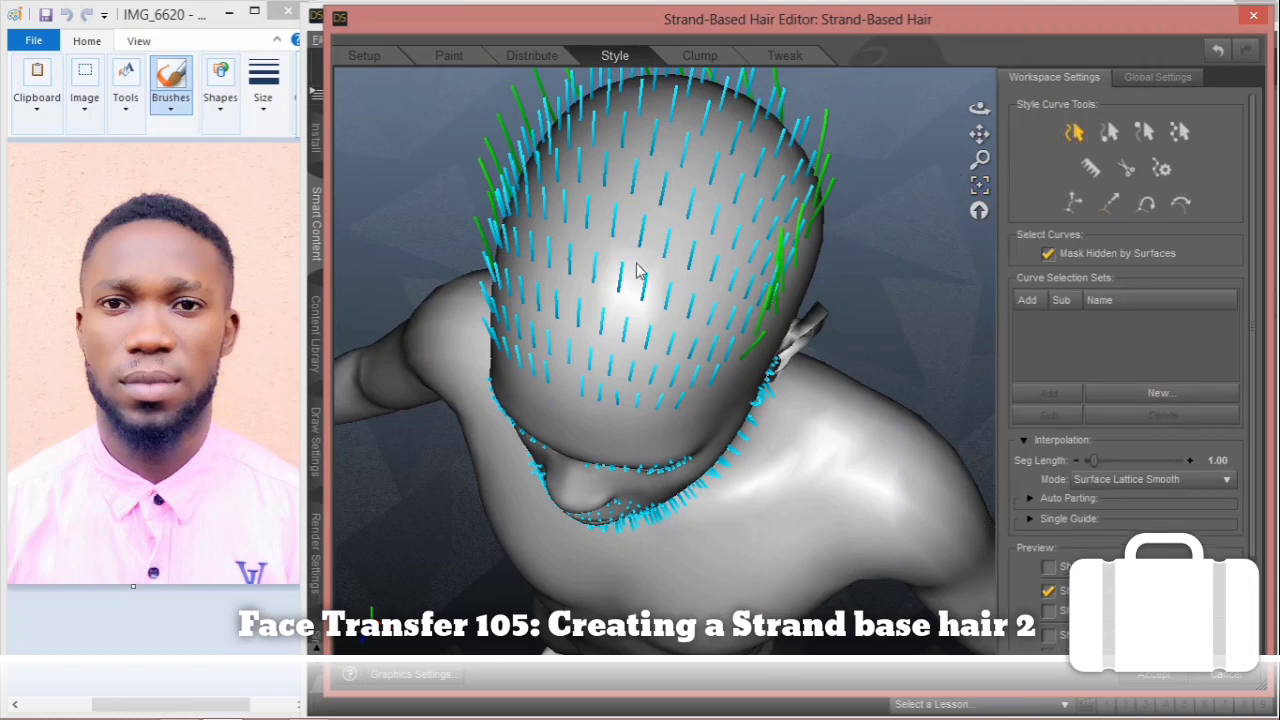
pyautogui.moveTo(484, 240); pyautogui.dragTo(655, 370)
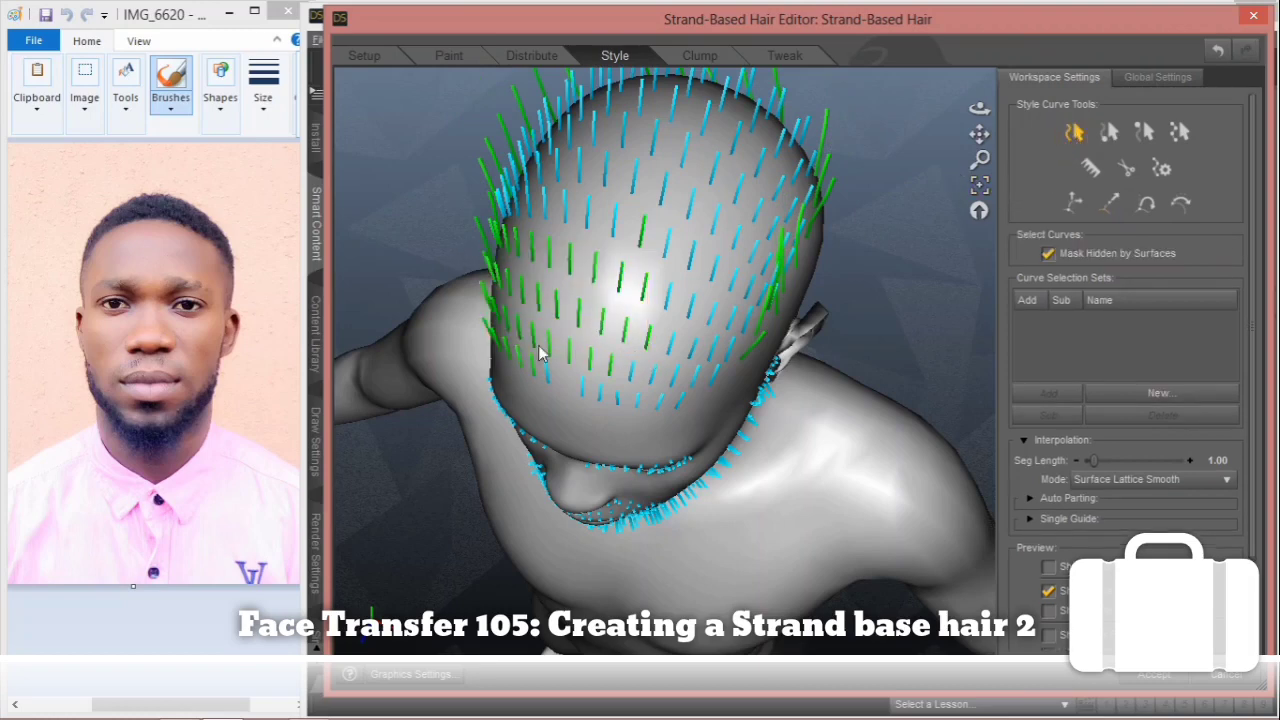
pyautogui.moveTo(566, 337); pyautogui.dragTo(686, 414)
pyautogui.moveTo(606, 186); pyautogui.dragTo(768, 338)
pyautogui.moveTo(468, 163); pyautogui.dragTo(622, 254)
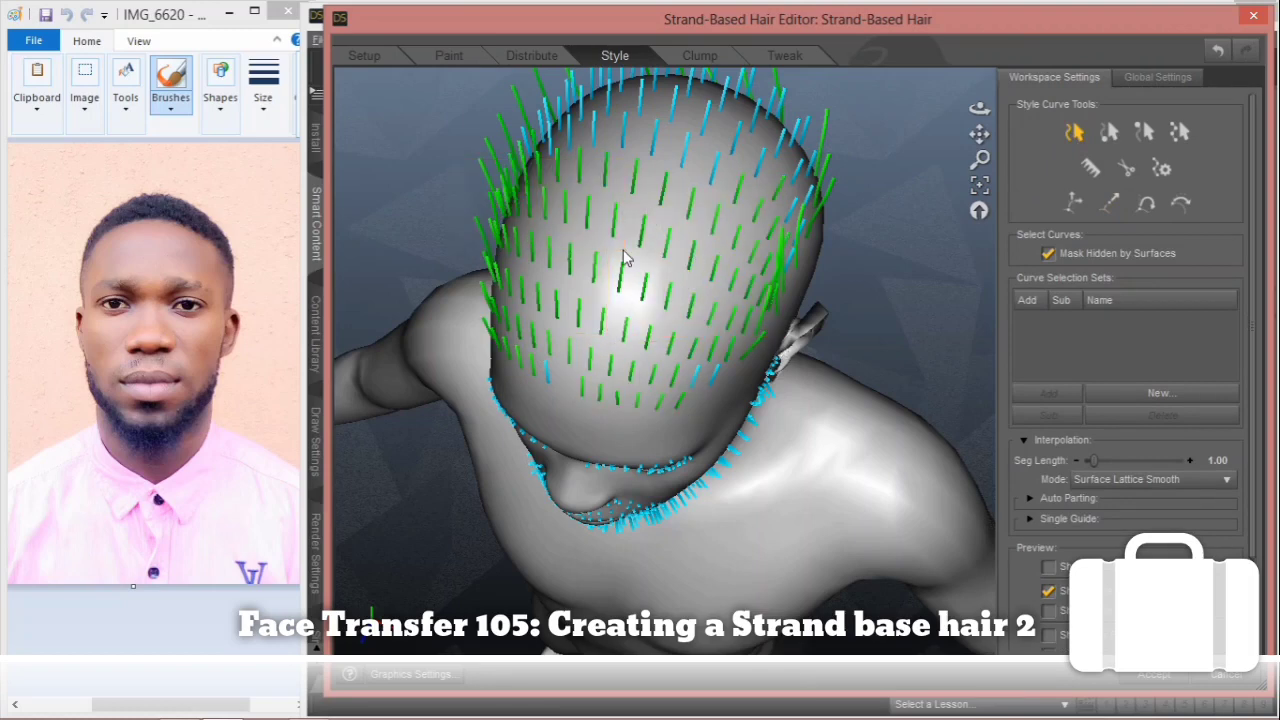
pyautogui.moveTo(519, 93); pyautogui.dragTo(606, 182)
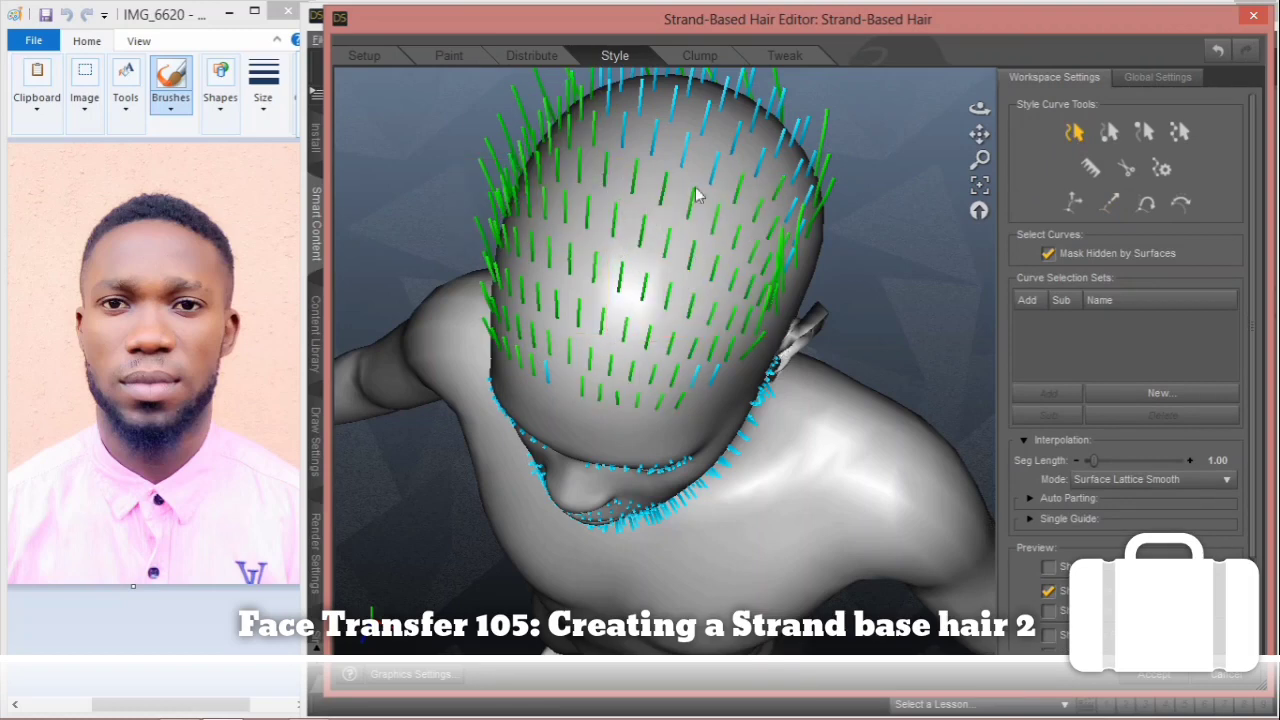
pyautogui.moveTo(635, 120); pyautogui.dragTo(870, 264)
pyautogui.moveTo(596, 79); pyautogui.dragTo(731, 215)
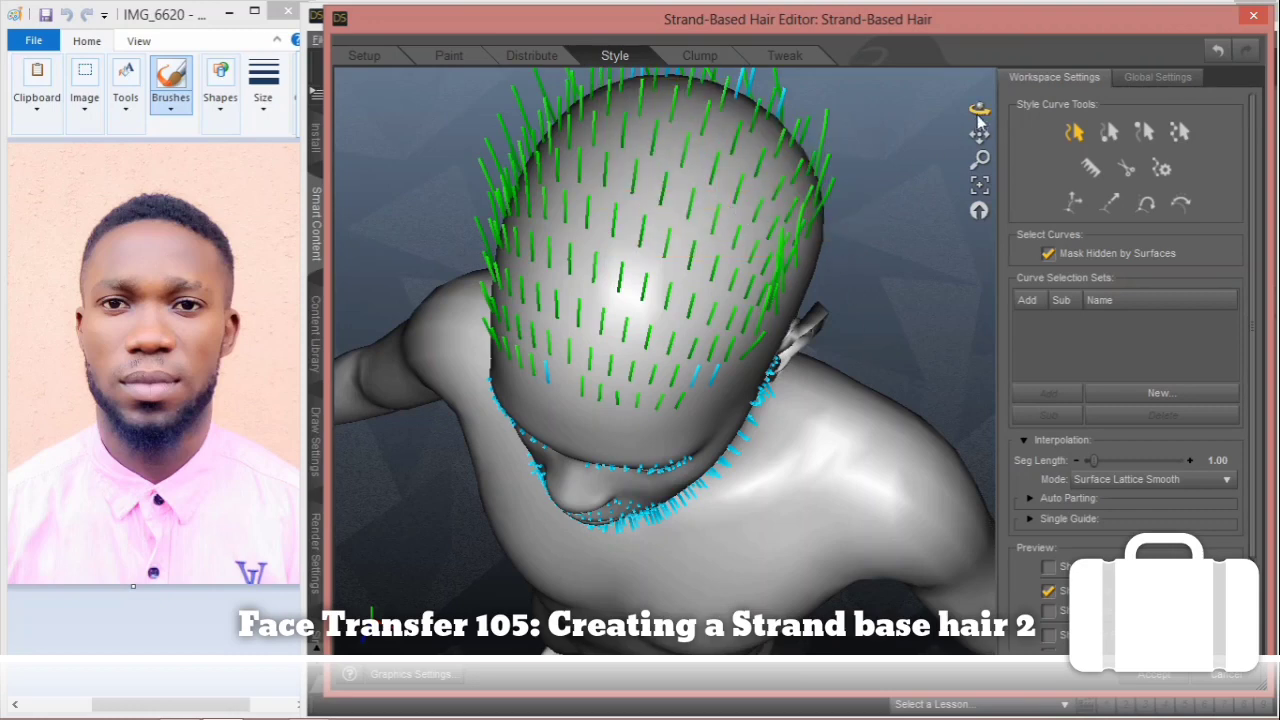
# Step: Add the remaining unselected guide curves at the front hairline and back of the head to the selection
pyautogui.moveTo(980, 117); pyautogui.dragTo(997, 8)
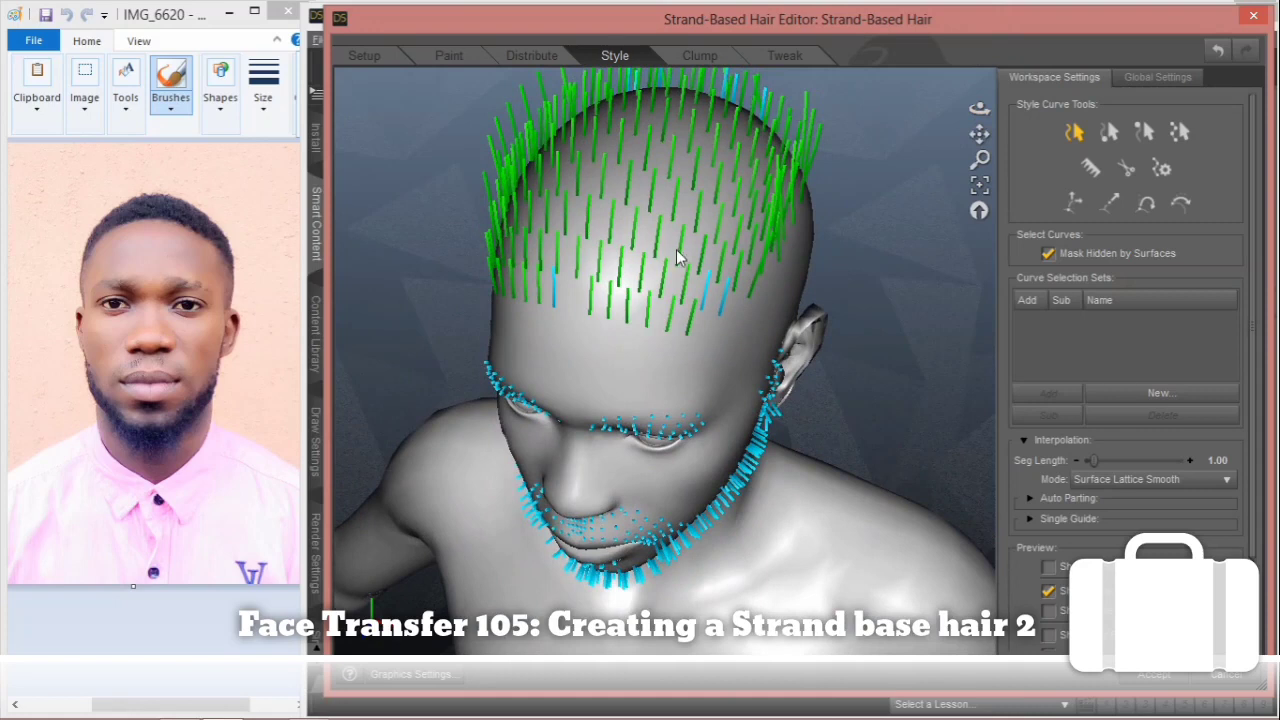
pyautogui.moveTo(676, 257); pyautogui.dragTo(734, 316)
pyautogui.moveTo(528, 285); pyautogui.dragTo(582, 319)
pyautogui.moveTo(980, 109); pyautogui.dragTo(782, 198)
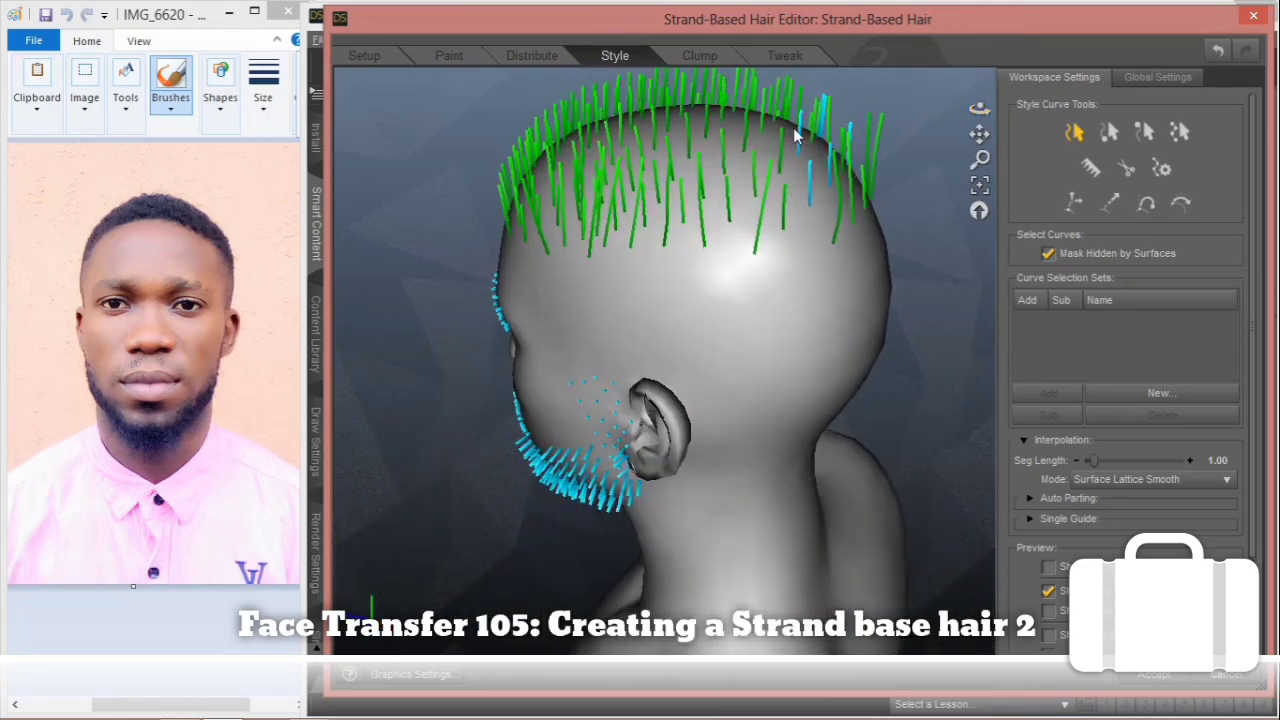
pyautogui.moveTo(793, 127); pyautogui.dragTo(884, 250)
pyautogui.moveTo(980, 109); pyautogui.dragTo(1250, 80)
pyautogui.moveTo(980, 112); pyautogui.dragTo(1273, 80)
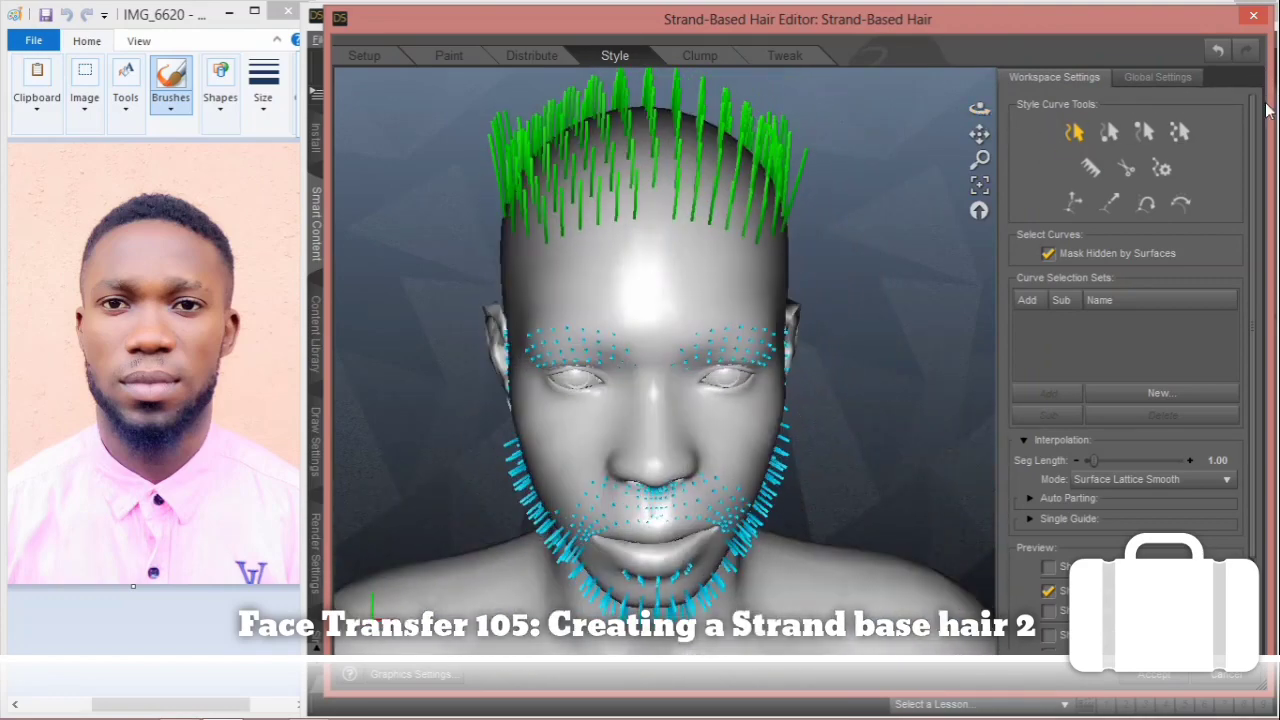
# Step: Try lengthening all selected scalp guide curves with an Extend value of 10
pyautogui.click(1110, 203)
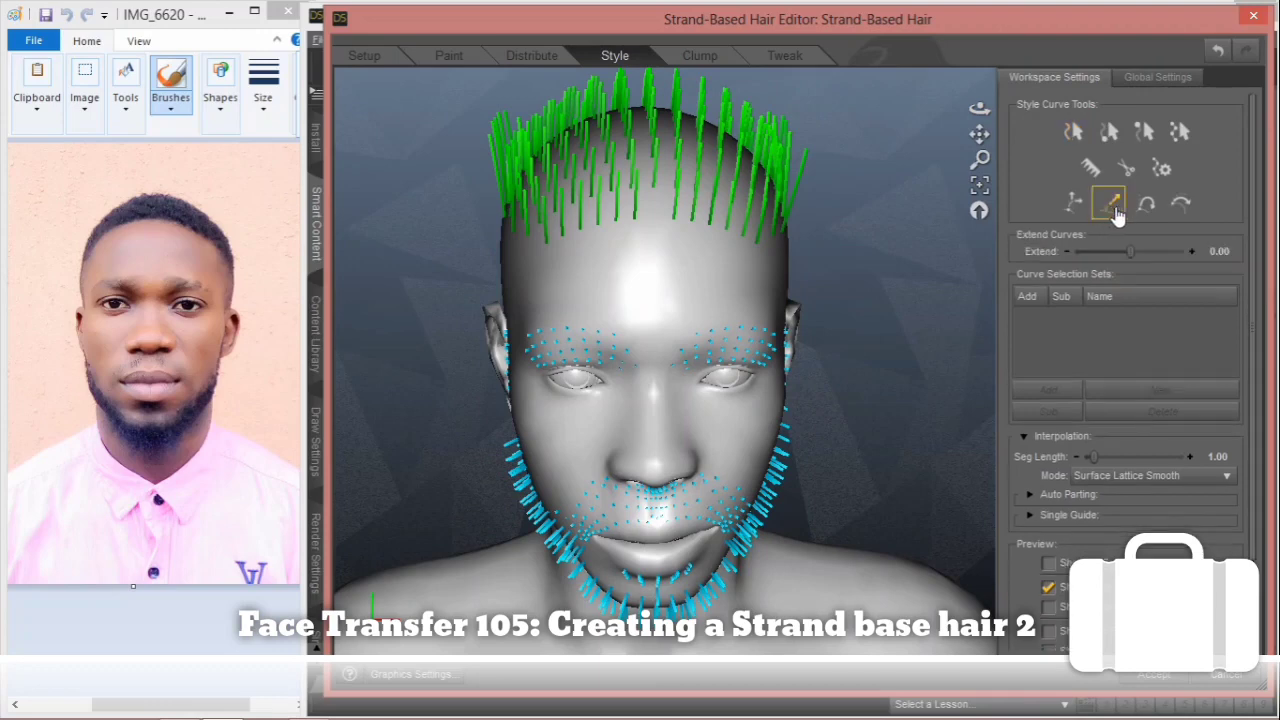
pyautogui.click(1222, 253)
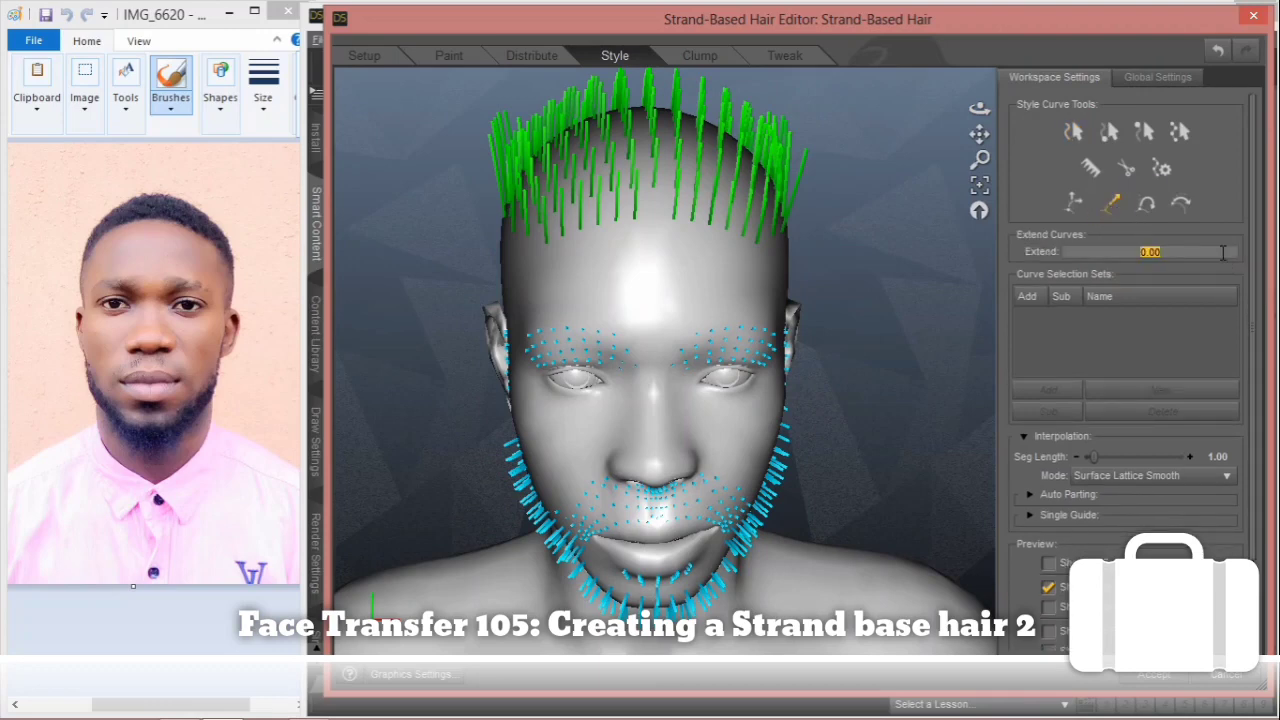
pyautogui.write('10')
pyautogui.press('Return')
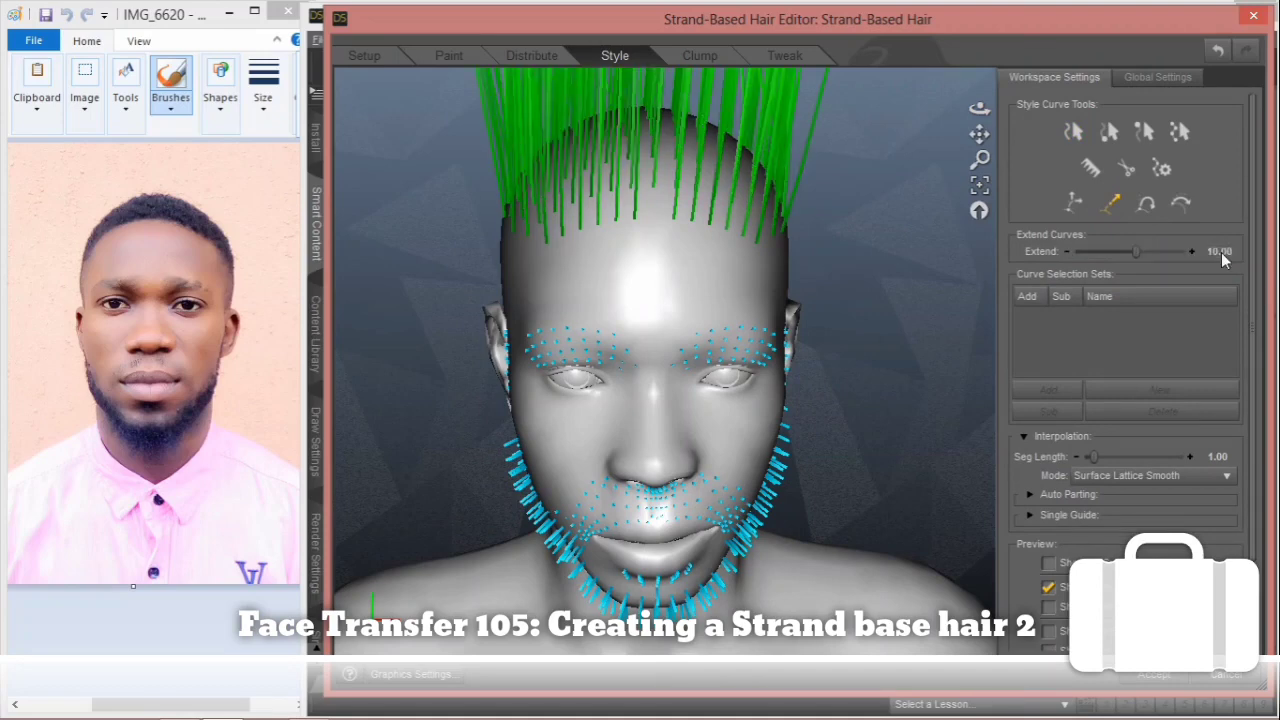
pyautogui.scroll(-5, 837, 283)
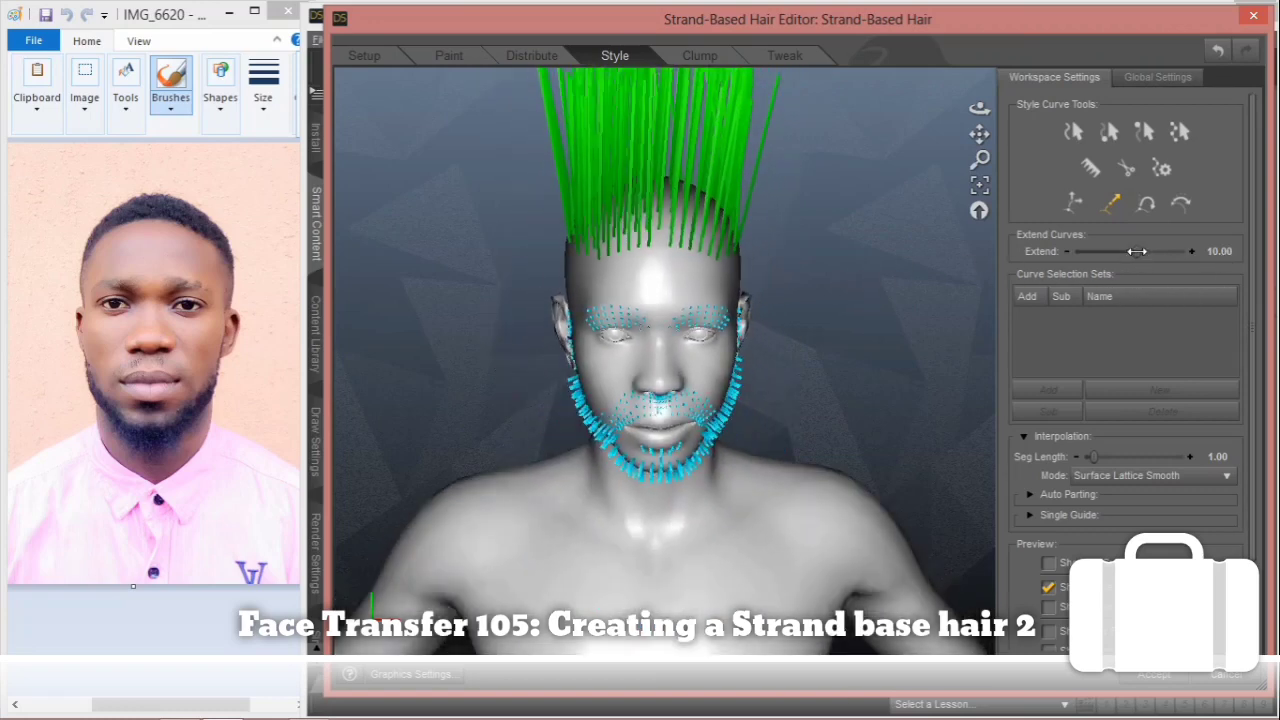
# Step: Try shortening the selected scalp guide curves to an Extend value of -0.84, and refine it to -0.54
pyautogui.moveTo(1134, 252); pyautogui.dragTo(1129, 252)
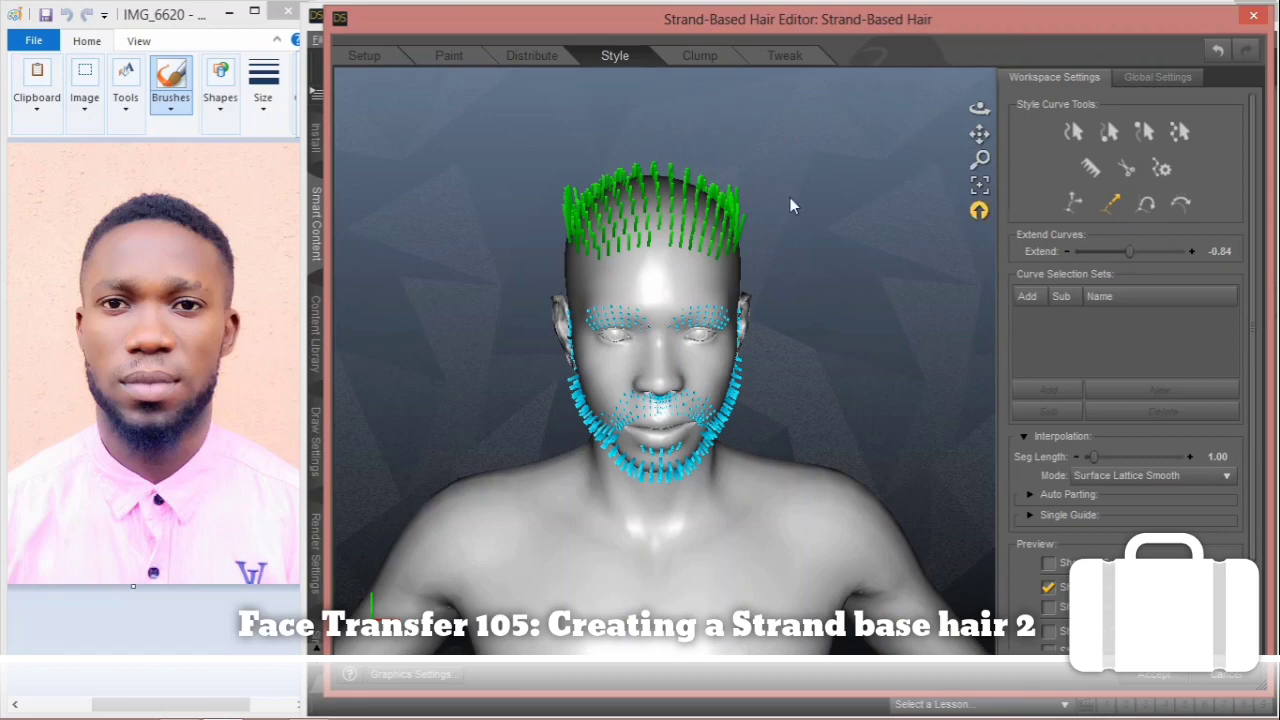
pyautogui.scroll(5, 789, 207)
pyautogui.scroll(-3, 788, 210)
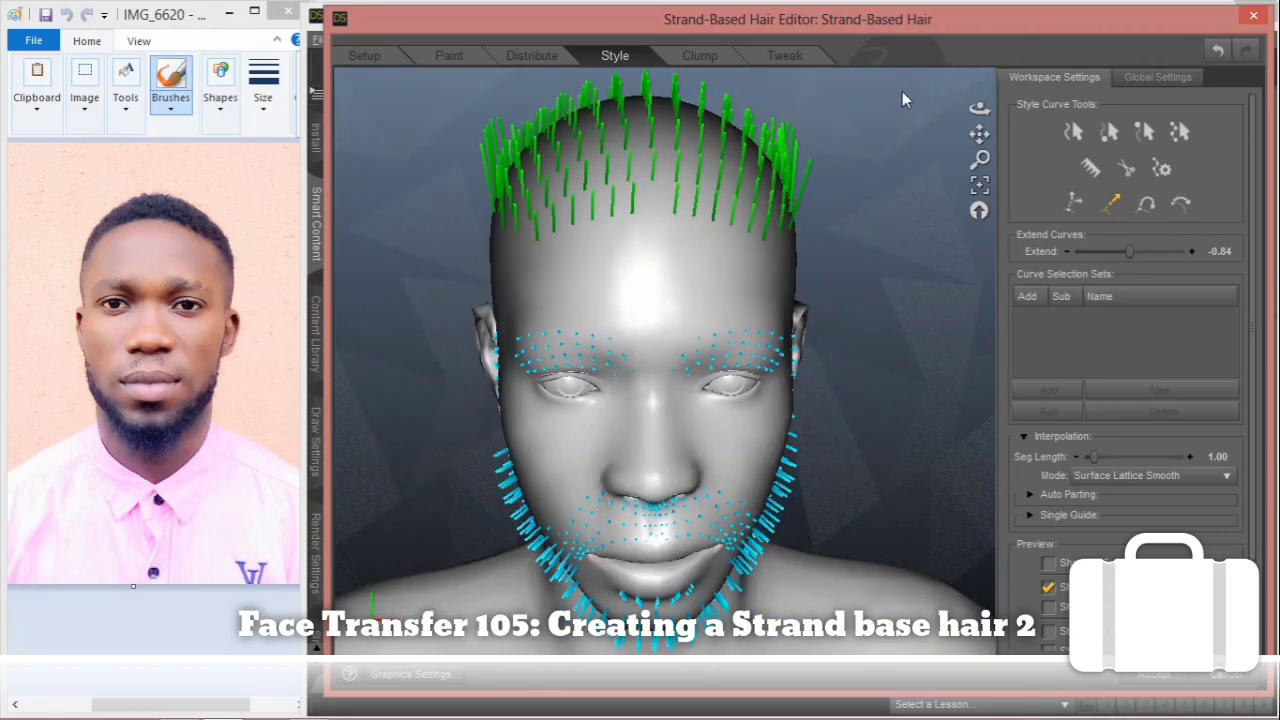
pyautogui.moveTo(965, 107)
pyautogui.mouseDown()
pyautogui.moveTo(809, 163)
pyautogui.moveTo(820, 126)
pyautogui.moveTo(952, 66)
pyautogui.moveTo(950, 113)
pyautogui.mouseUp()
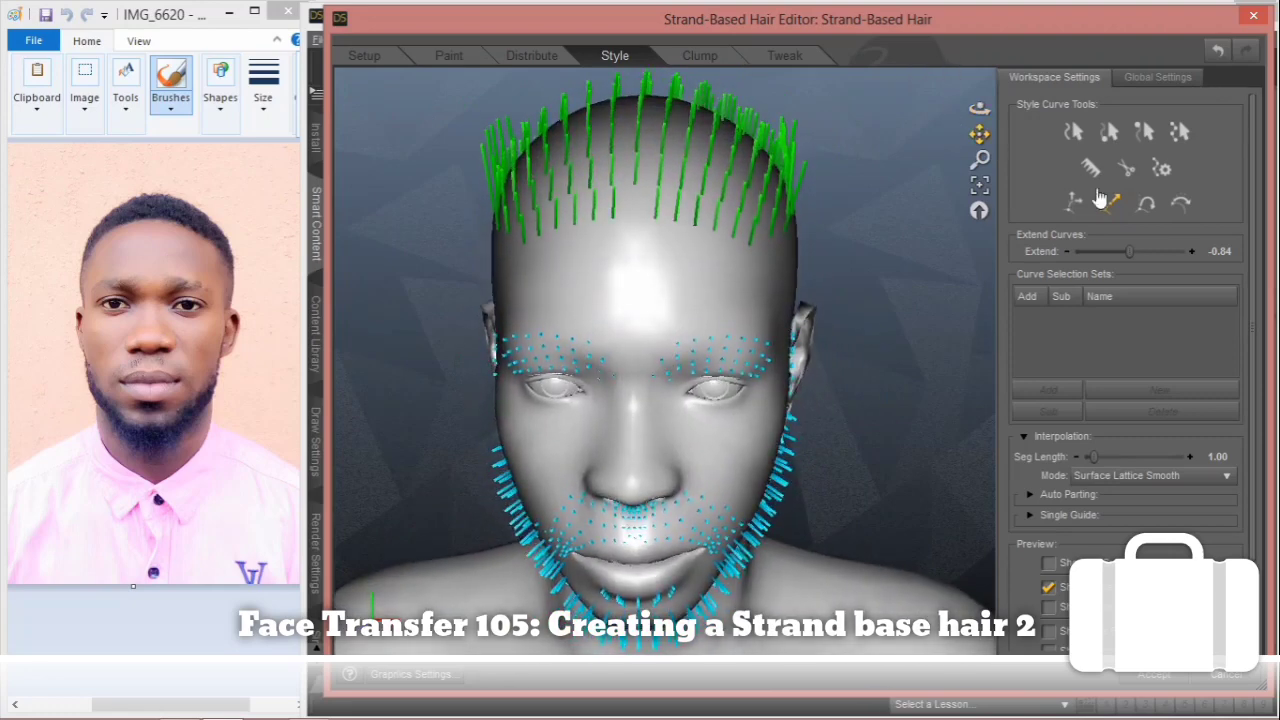
pyautogui.click(1192, 253)
pyautogui.moveTo(945, 112); pyautogui.dragTo(956, 82)
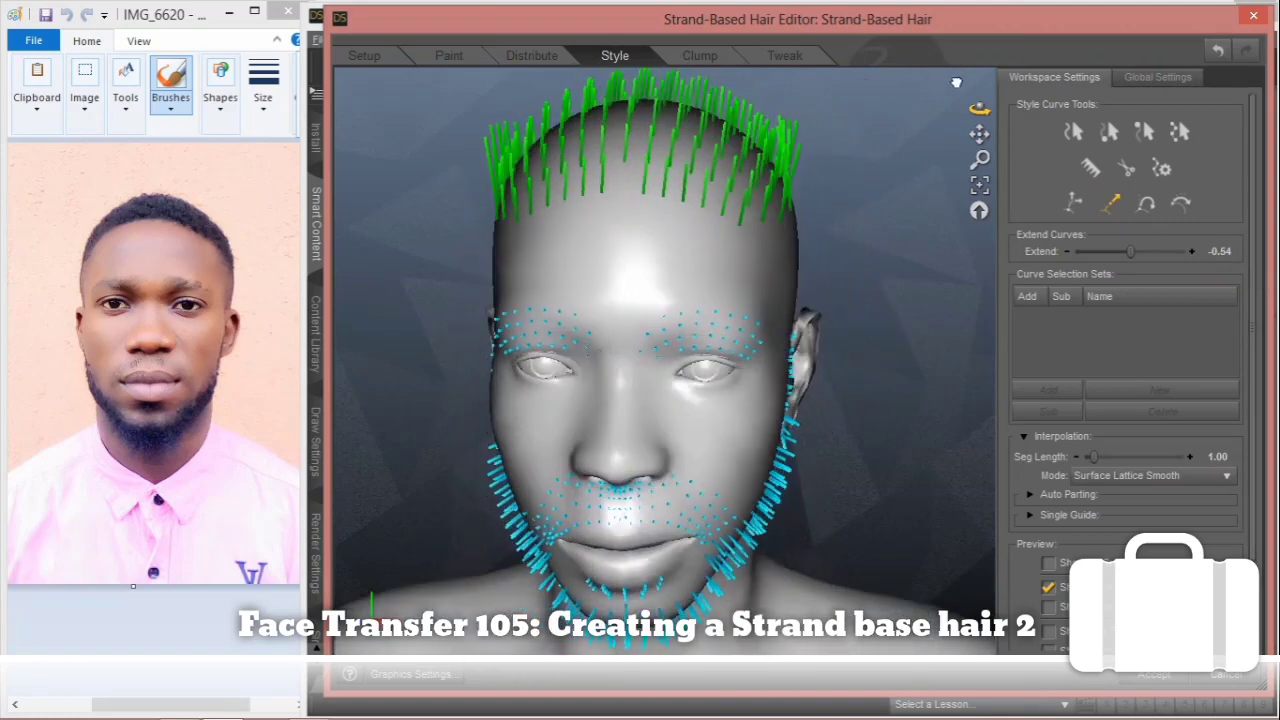
# Step: Preview the generated scalp hair at the Clump stage from the front and above, and return to the Style stage
pyautogui.click(698, 58)
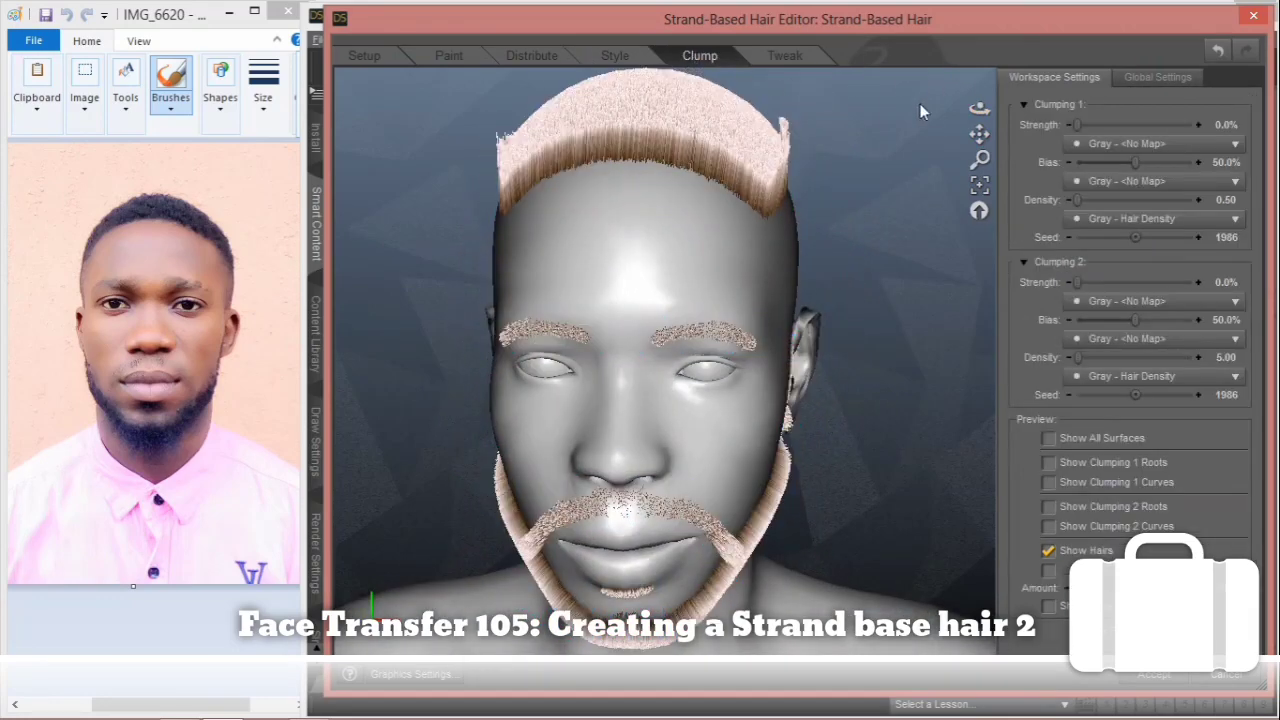
pyautogui.moveTo(978, 110); pyautogui.dragTo(937, 195)
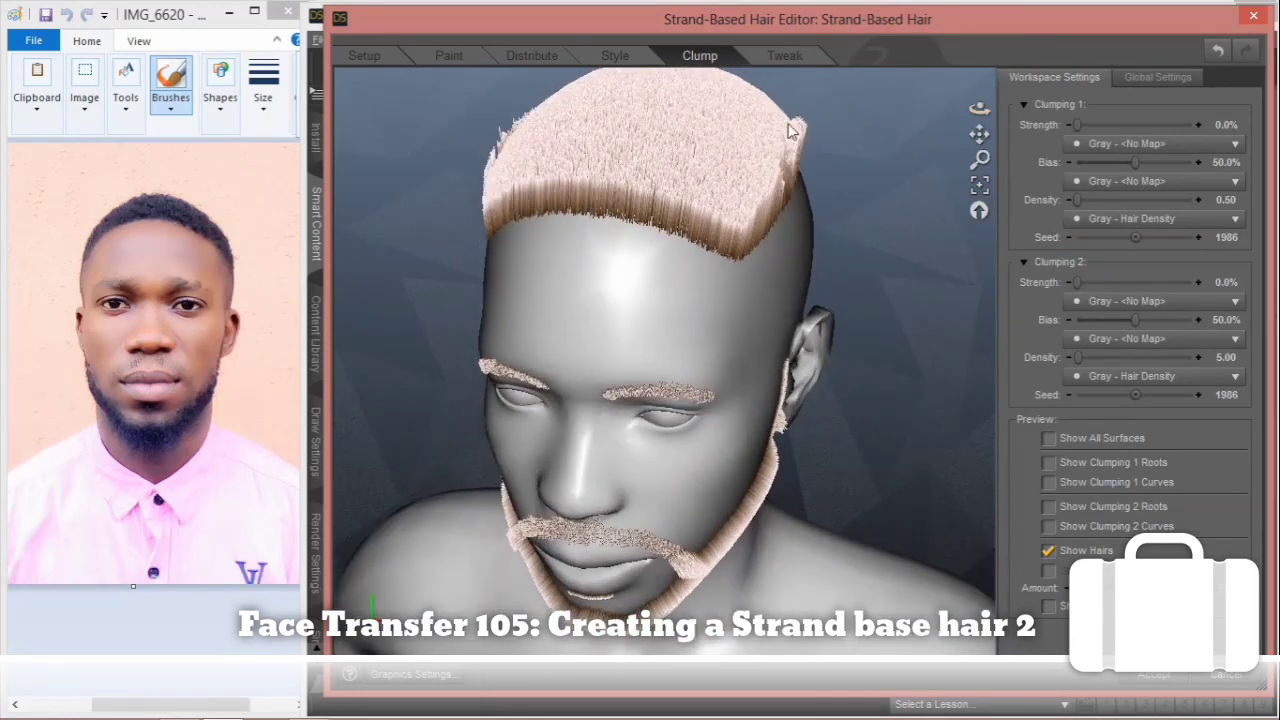
pyautogui.click(614, 56)
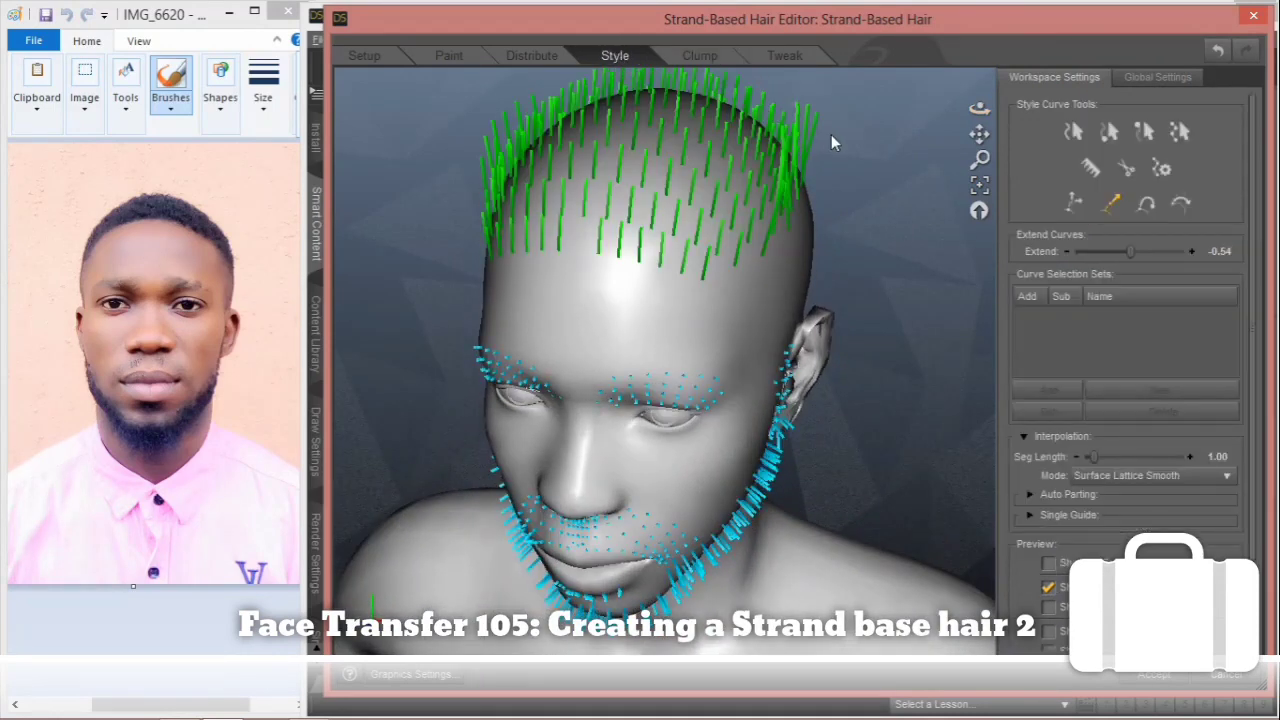
# Step: Undo the scalp curve length changes and the last selection additions, and view the side of the head
pyautogui.click(1217, 52)
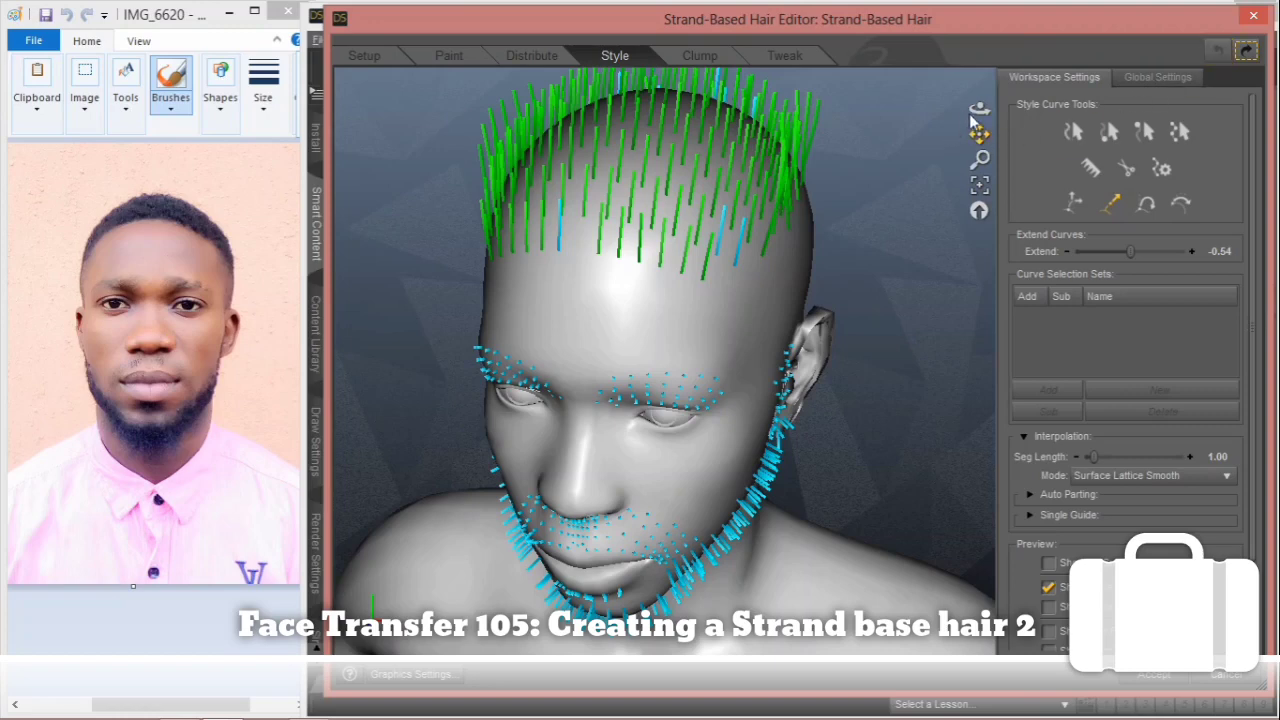
pyautogui.moveTo(980, 110); pyautogui.dragTo(811, 99)
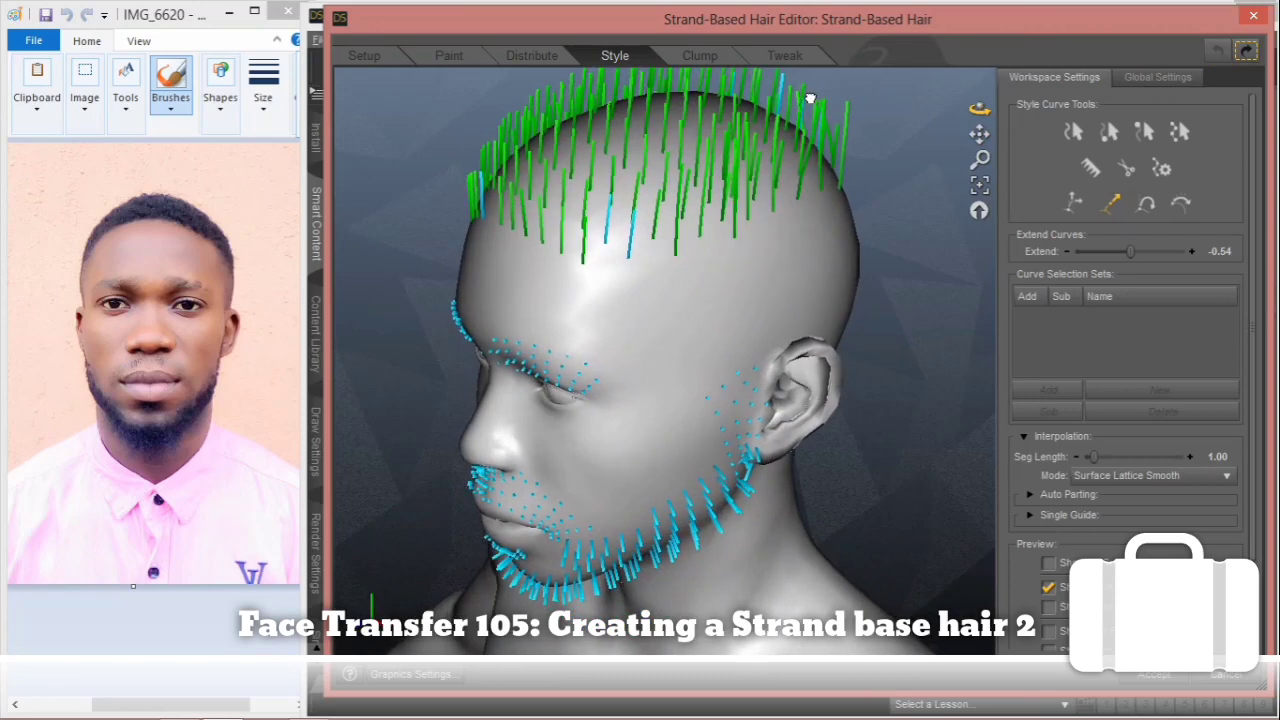
# Step: Clear the curve selection and select the lowest row of scalp guide curves along the left side of the head
pyautogui.click(1073, 131)
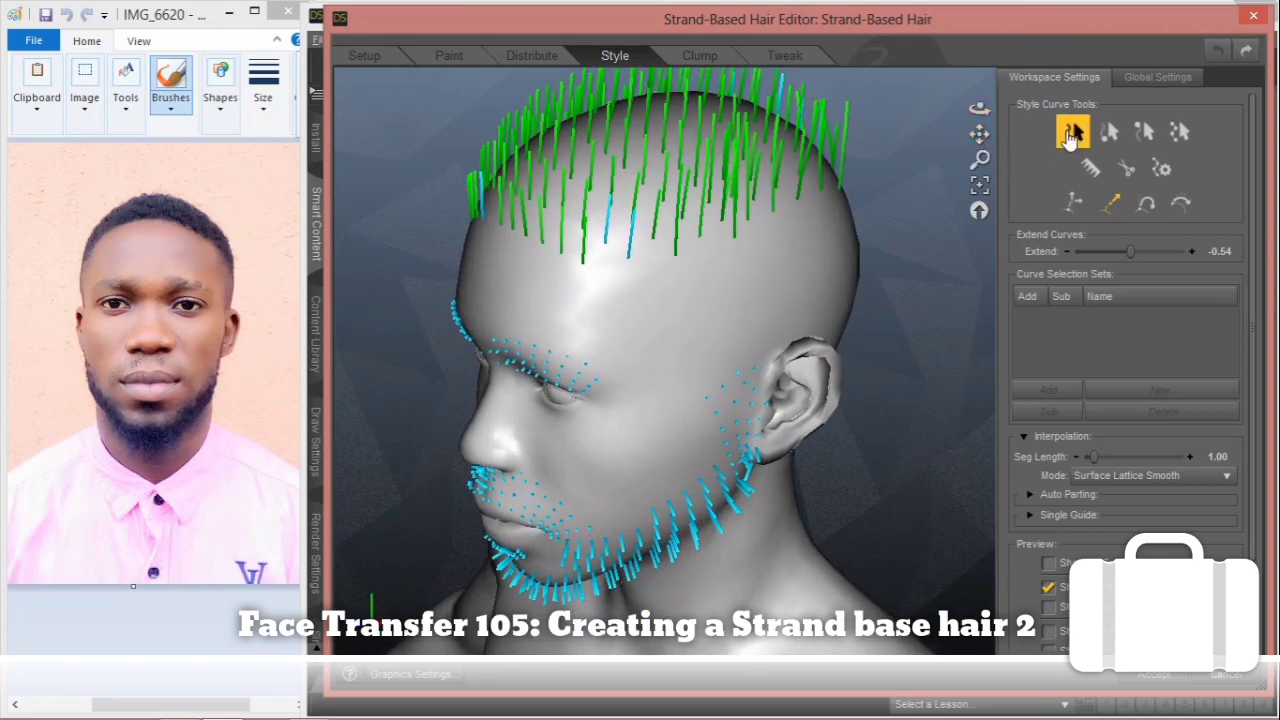
pyautogui.click(937, 208)
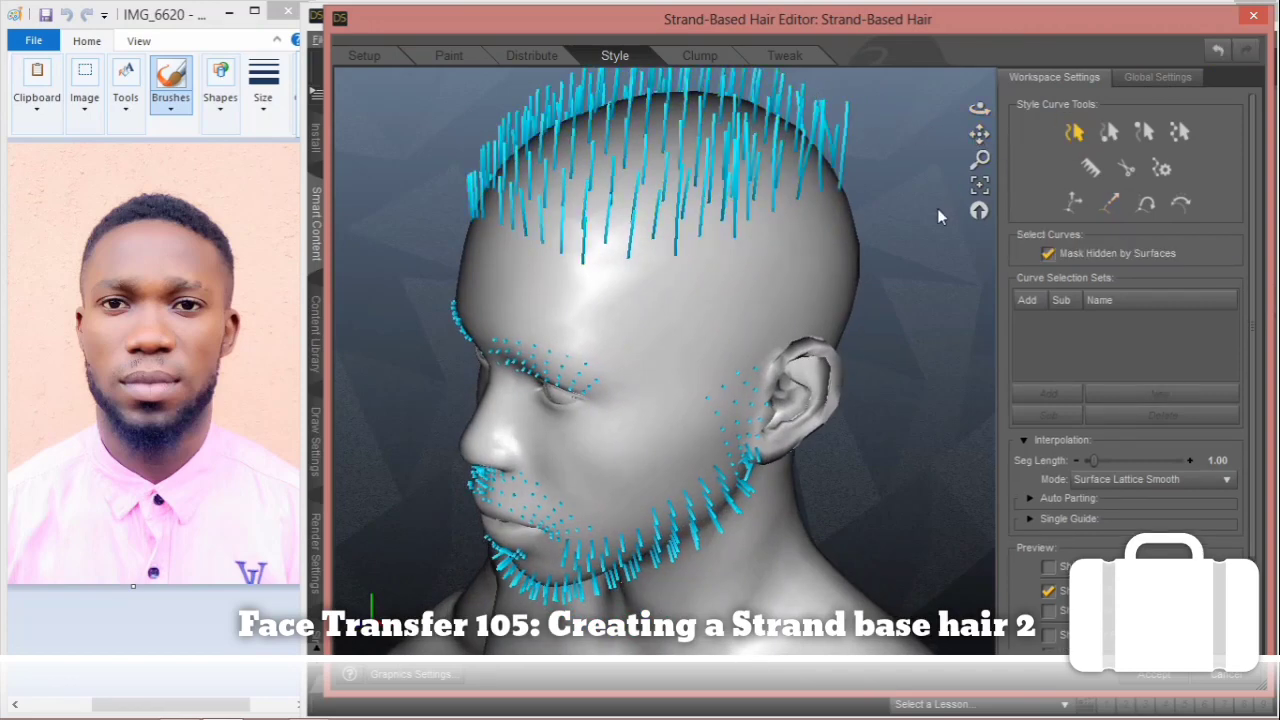
pyautogui.click(646, 253)
pyautogui.keyDown('shift'); pyautogui.click(677, 250); pyautogui.keyUp('shift')
pyautogui.keyDown('shift'); pyautogui.click(704, 236); pyautogui.keyUp('shift')
pyautogui.keyDown('shift'); pyautogui.moveTo(742, 232); pyautogui.dragTo(749, 216); pyautogui.keyUp('shift')
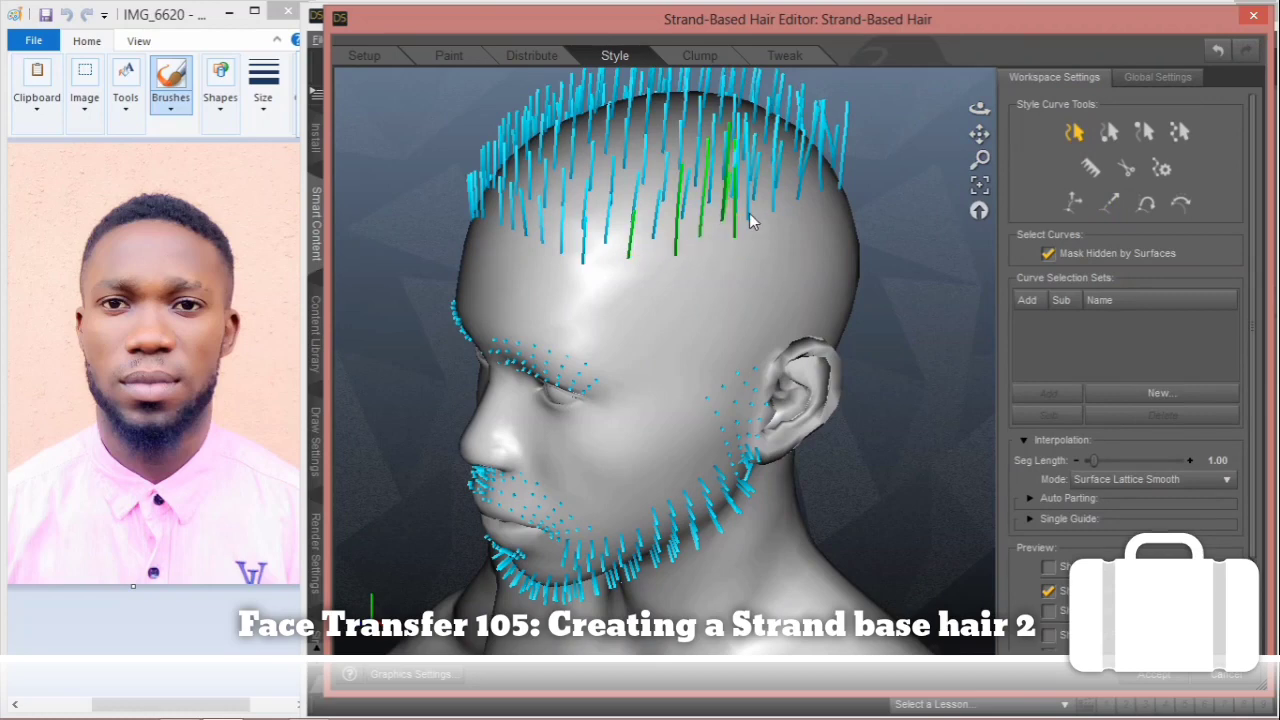
pyautogui.keyDown('shift'); pyautogui.click(778, 194); pyautogui.keyUp('shift')
pyautogui.keyDown('shift'); pyautogui.click(812, 192); pyautogui.keyUp('shift')
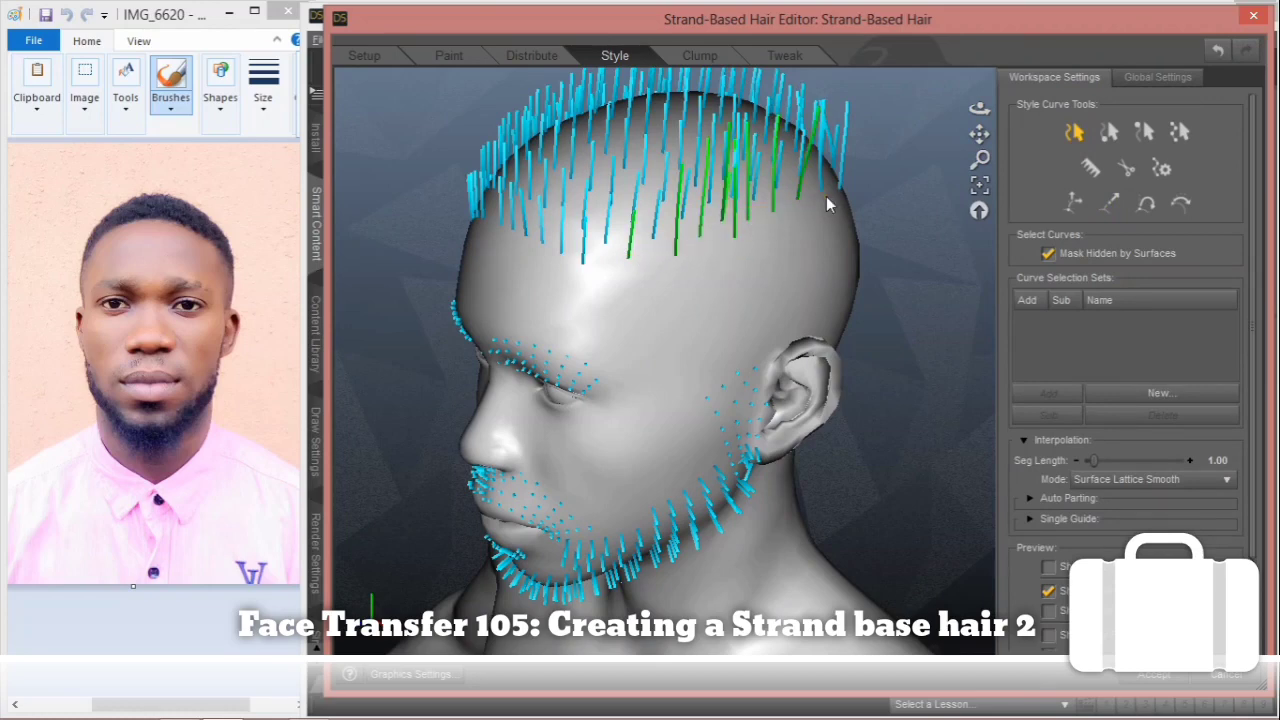
pyautogui.keyDown('shift'); pyautogui.click(835, 174); pyautogui.keyUp('shift')
pyautogui.keyDown('shift'); pyautogui.click(818, 181); pyautogui.keyUp('shift')
# Step: Add the lower-edge curves around the back and right side to the selection, and shorten them with an Extend value of -1.40
pyautogui.moveTo(980, 113)
pyautogui.mouseDown()
pyautogui.moveTo(800, 200)
pyautogui.moveTo(896, 193)
pyautogui.mouseUp()
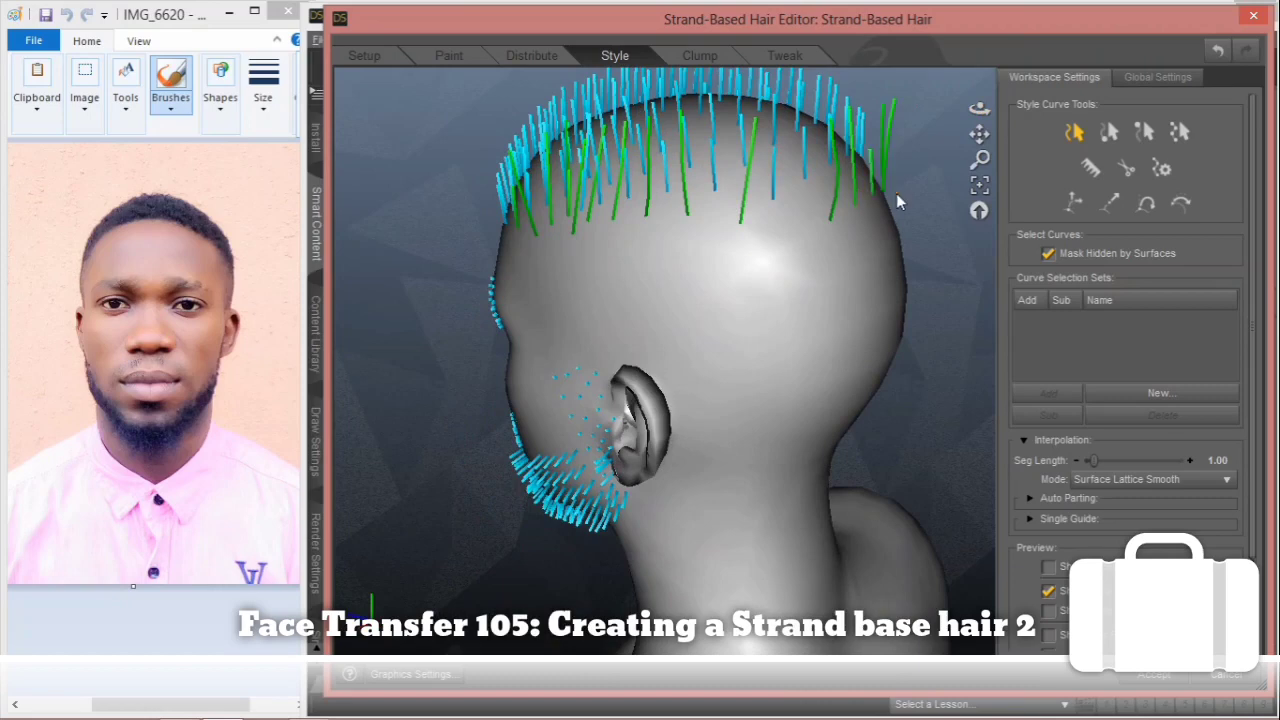
pyautogui.moveTo(982, 122); pyautogui.dragTo(591, 124)
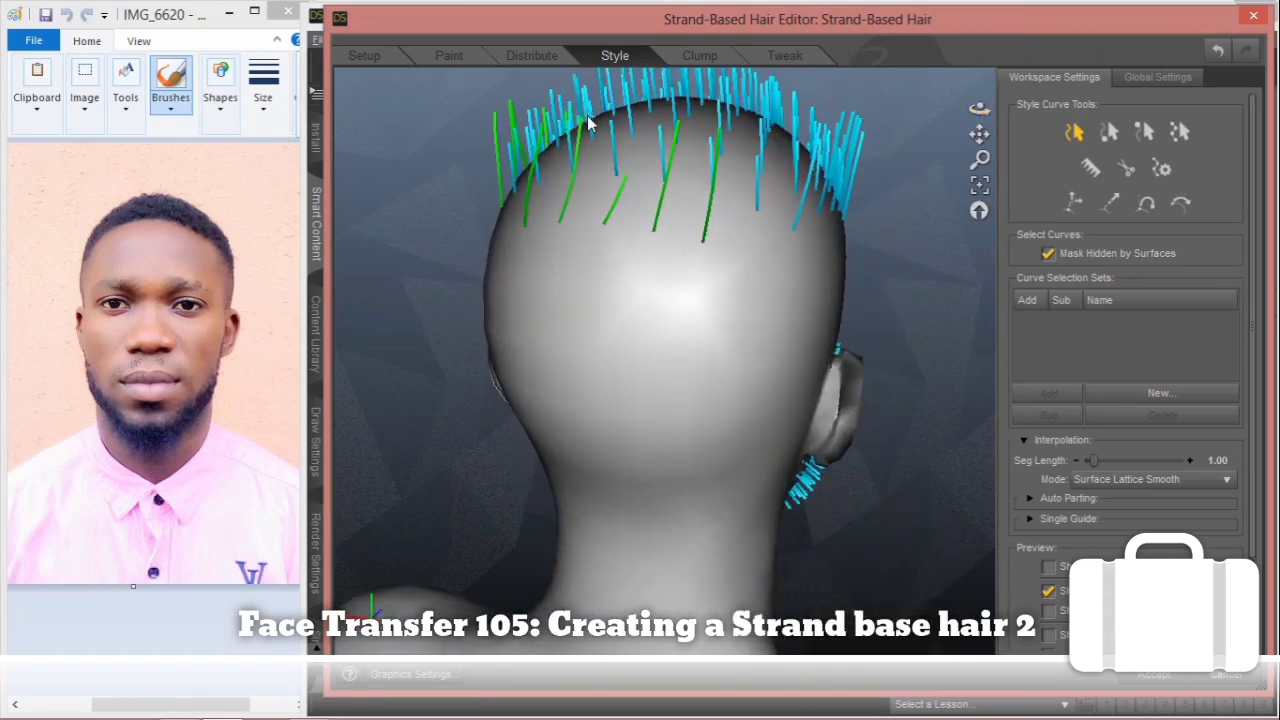
pyautogui.keyDown('shift'); pyautogui.moveTo(778, 216); pyautogui.dragTo(846, 212); pyautogui.keyUp('shift')
pyautogui.moveTo(979, 110)
pyautogui.mouseDown()
pyautogui.moveTo(850, 150)
pyautogui.moveTo(704, 224)
pyautogui.moveTo(765, 229)
pyautogui.moveTo(798, 251)
pyautogui.mouseUp()
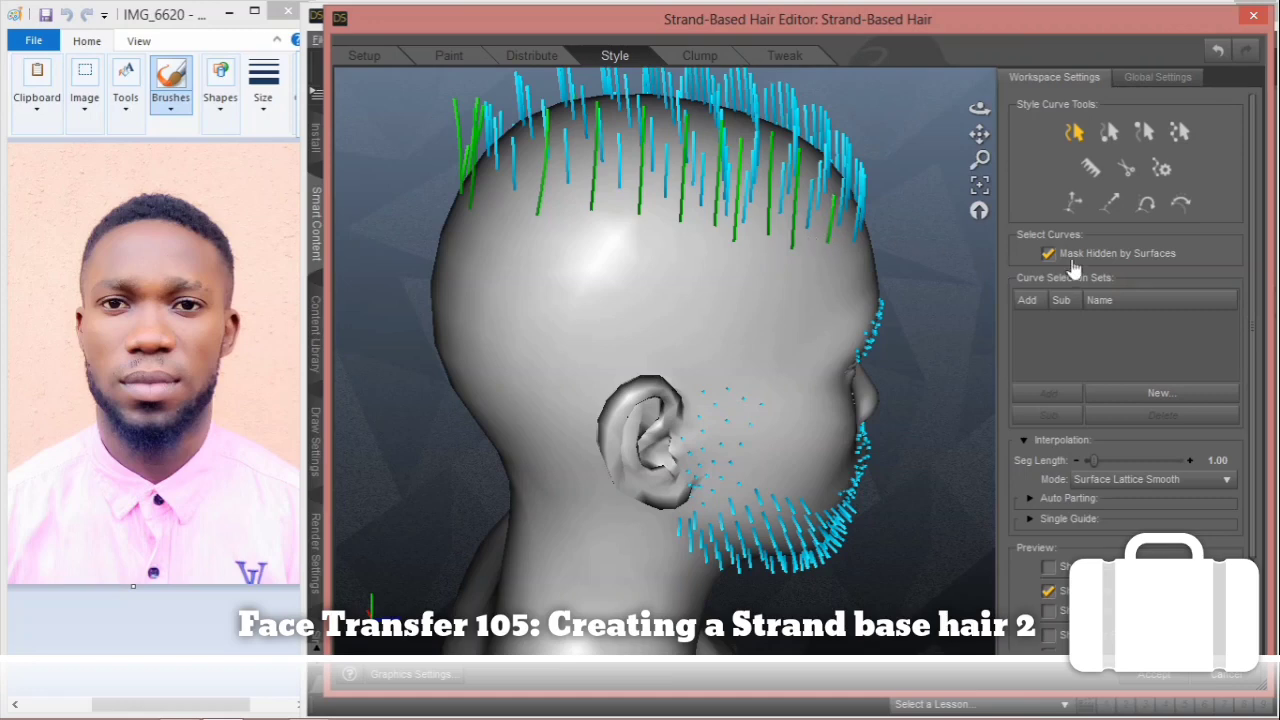
pyautogui.click(1110, 203)
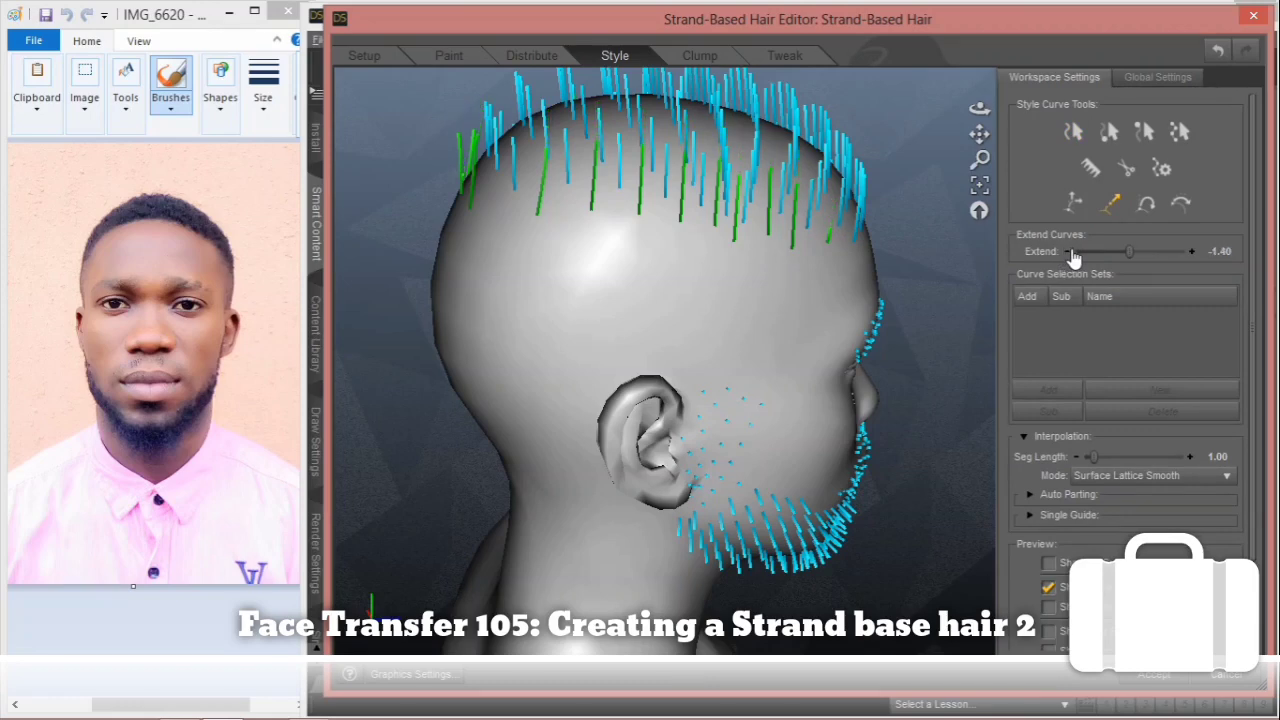
# Step: Preview the generated scalp hair at the Clump stage from the side and front, and at the Distribute stage
pyautogui.click(700, 57)
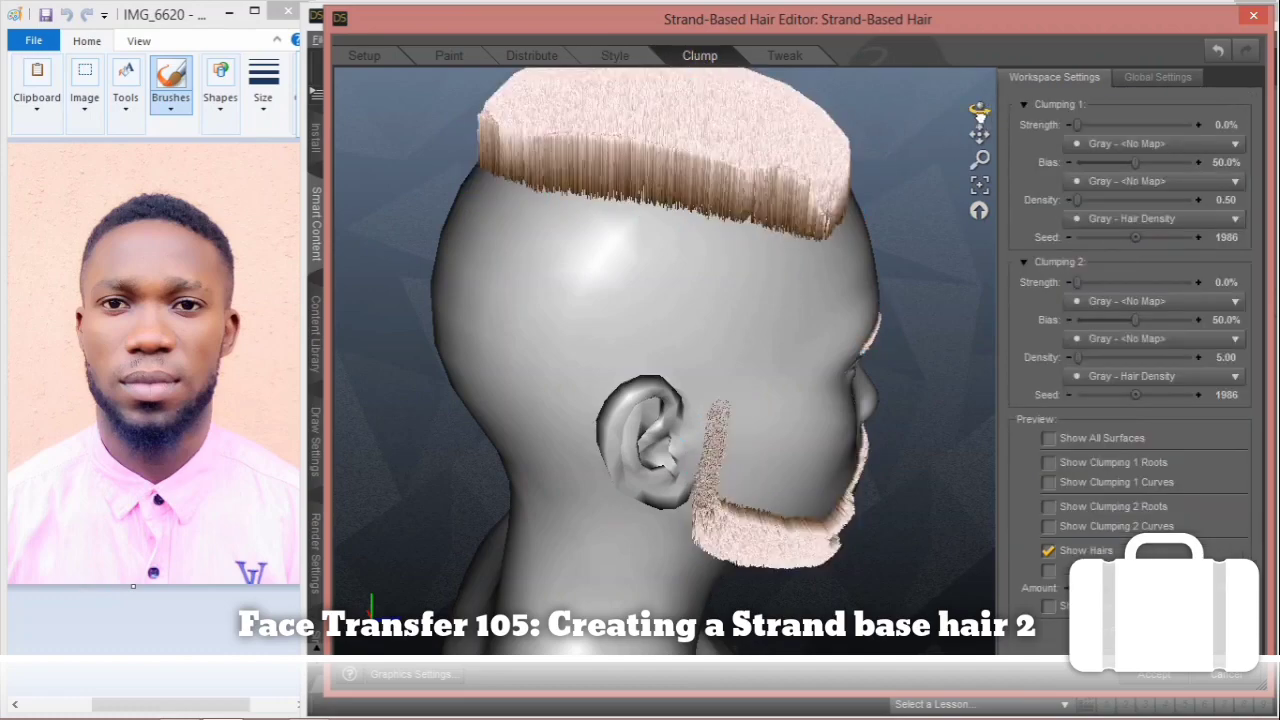
pyautogui.moveTo(979, 112); pyautogui.dragTo(540, 114)
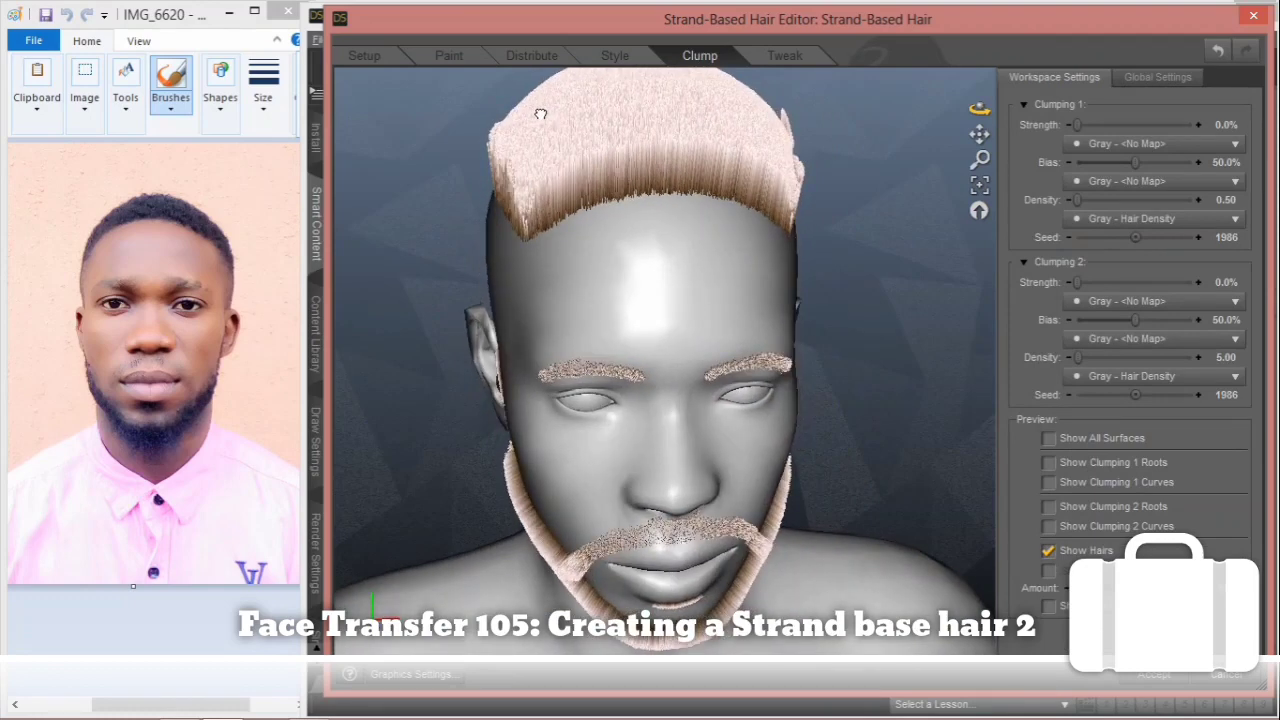
pyautogui.moveTo(540, 114); pyautogui.dragTo(607, 123)
pyautogui.click(539, 62)
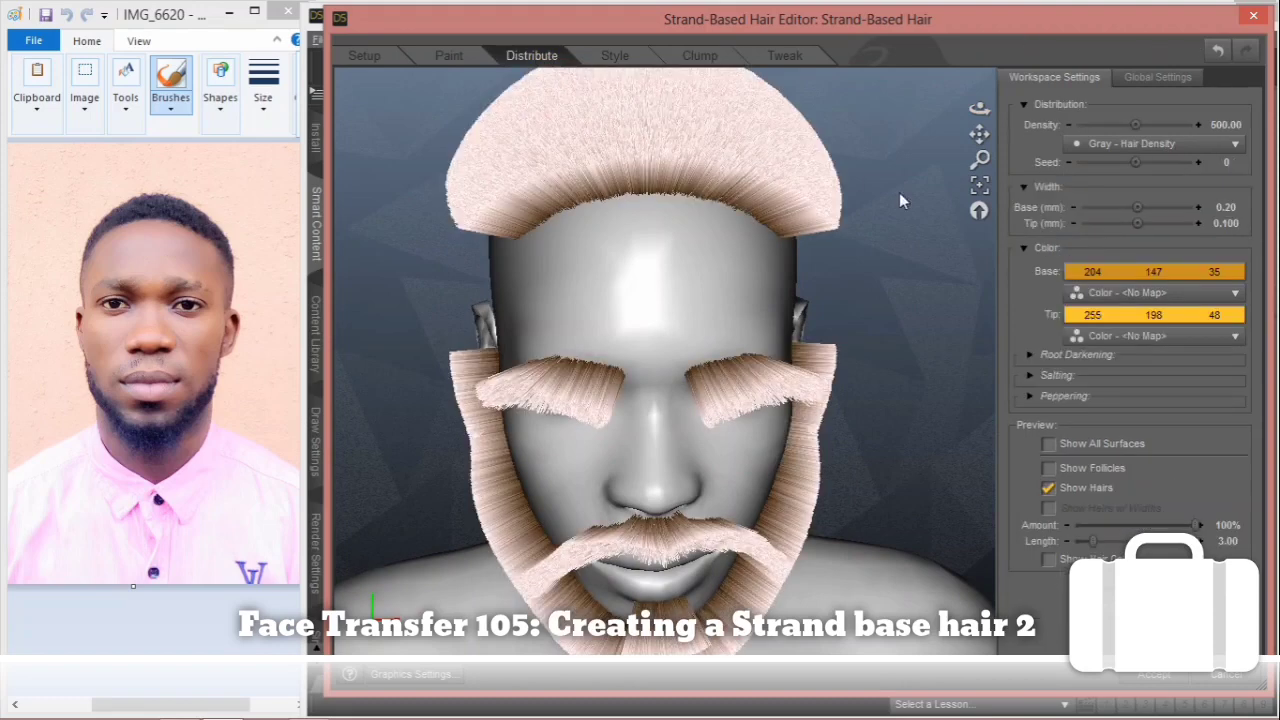
# Step: Shorten the selected edge curves further to an Extend value of -1.60, and check the Clump stage before returning to Style
pyautogui.click(616, 57)
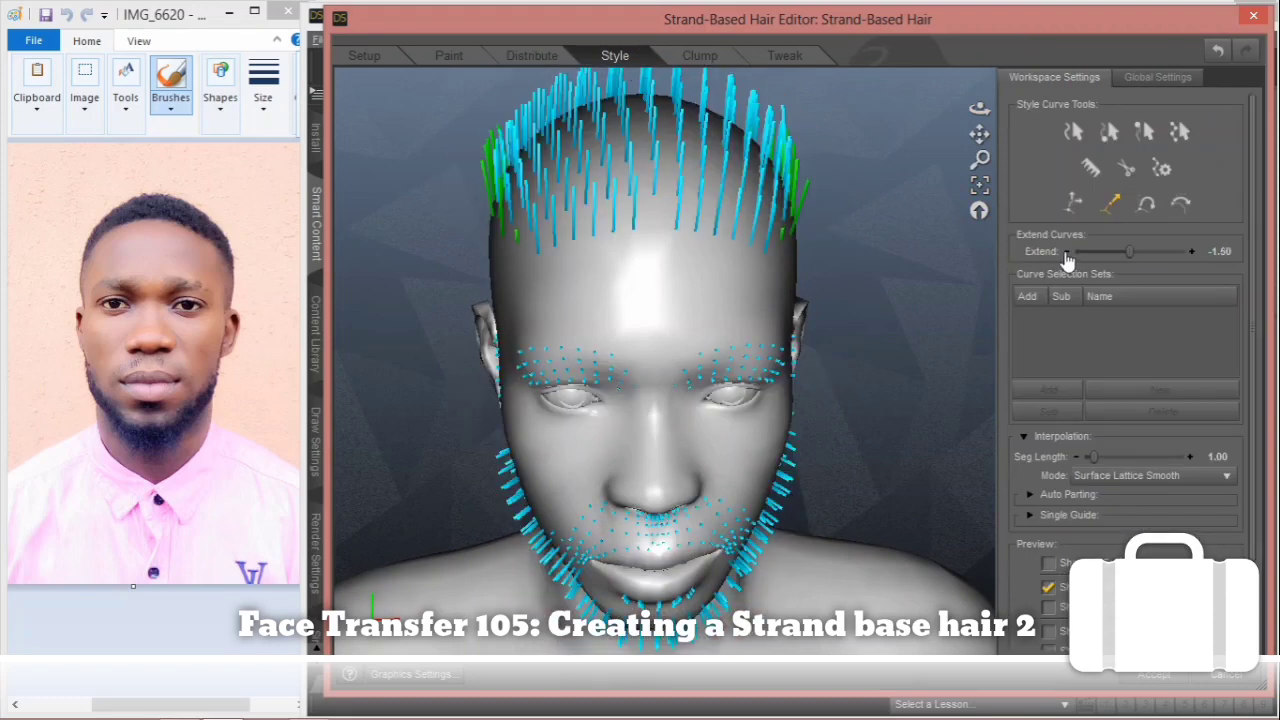
pyautogui.click(700, 57)
pyautogui.click(553, 56)
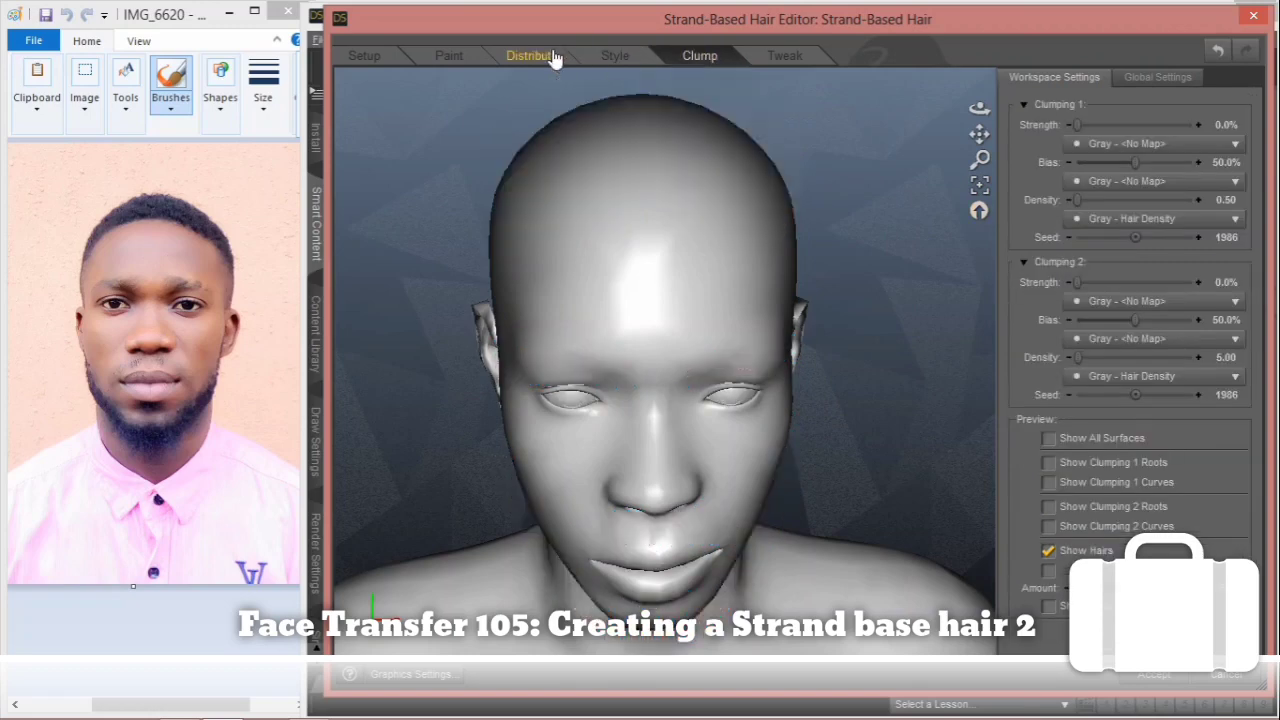
pyautogui.click(615, 56)
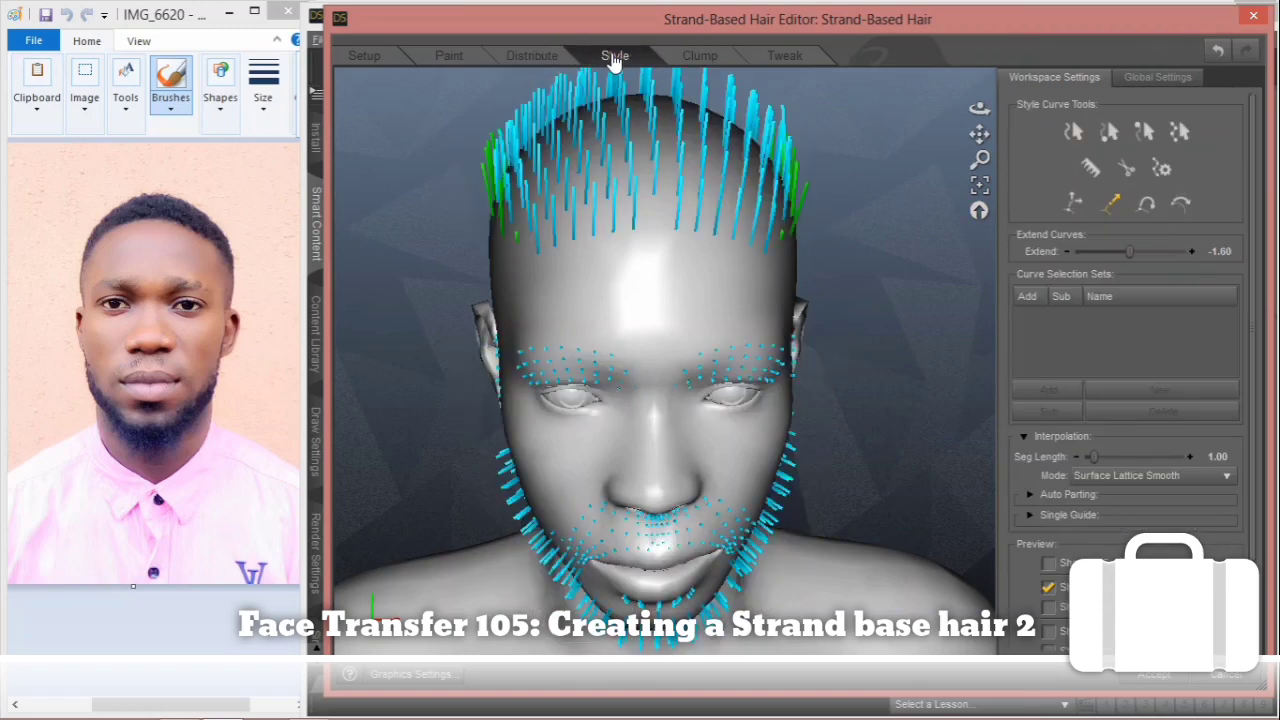
# Step: Clear the curve selection and preview the scalp hair at the Clump stage from above the side of the head
pyautogui.click(1073, 132)
pyautogui.click(895, 200)
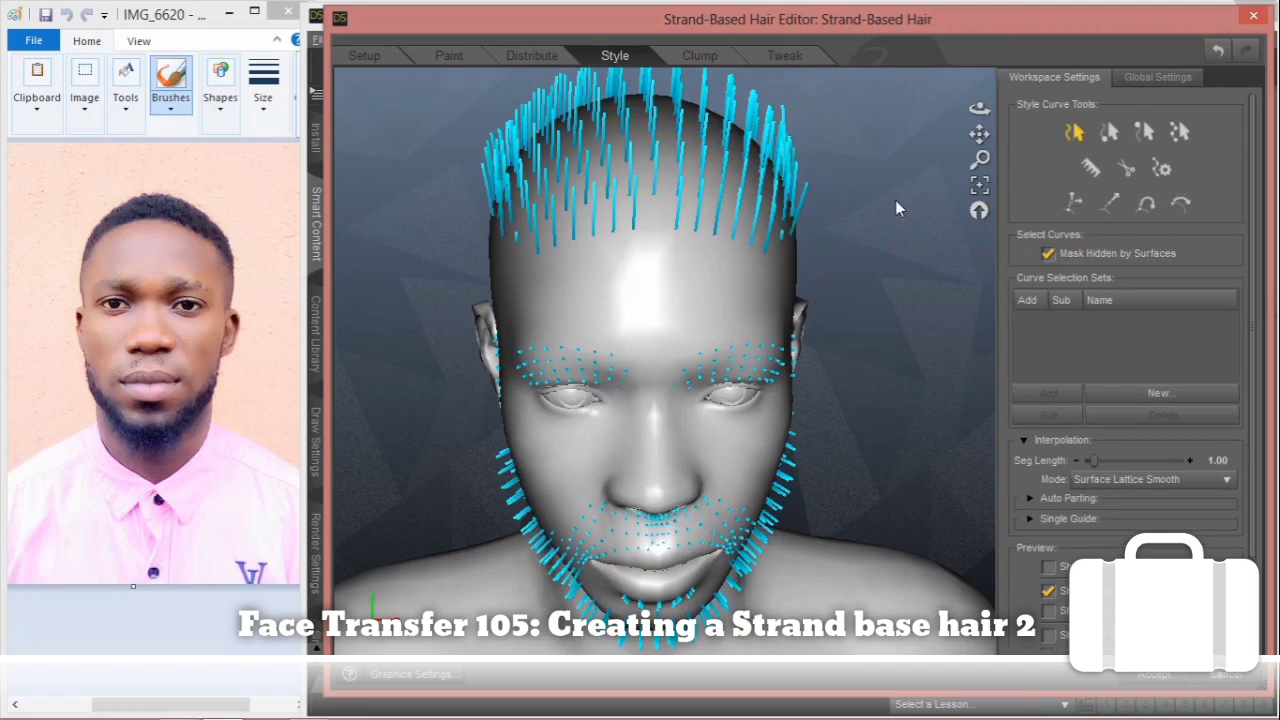
pyautogui.moveTo(980, 117); pyautogui.dragTo(783, 108)
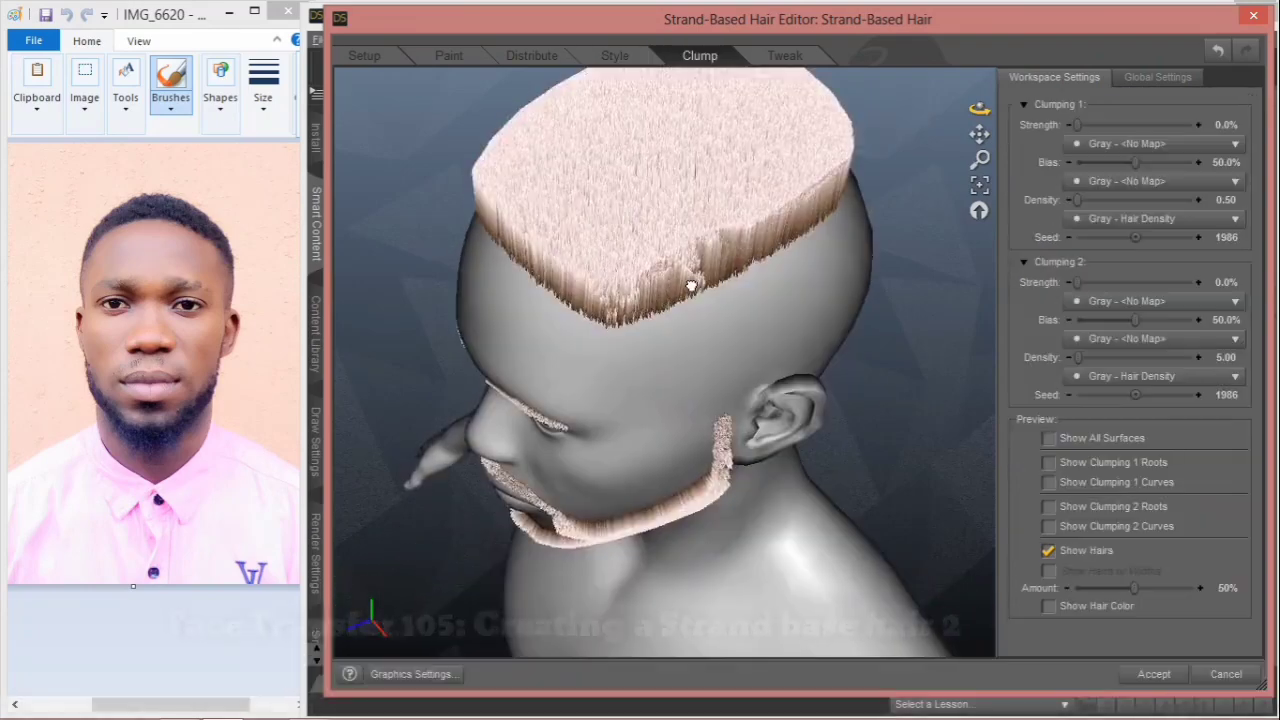
pyautogui.moveTo(700, 300); pyautogui.dragTo(938, 126)
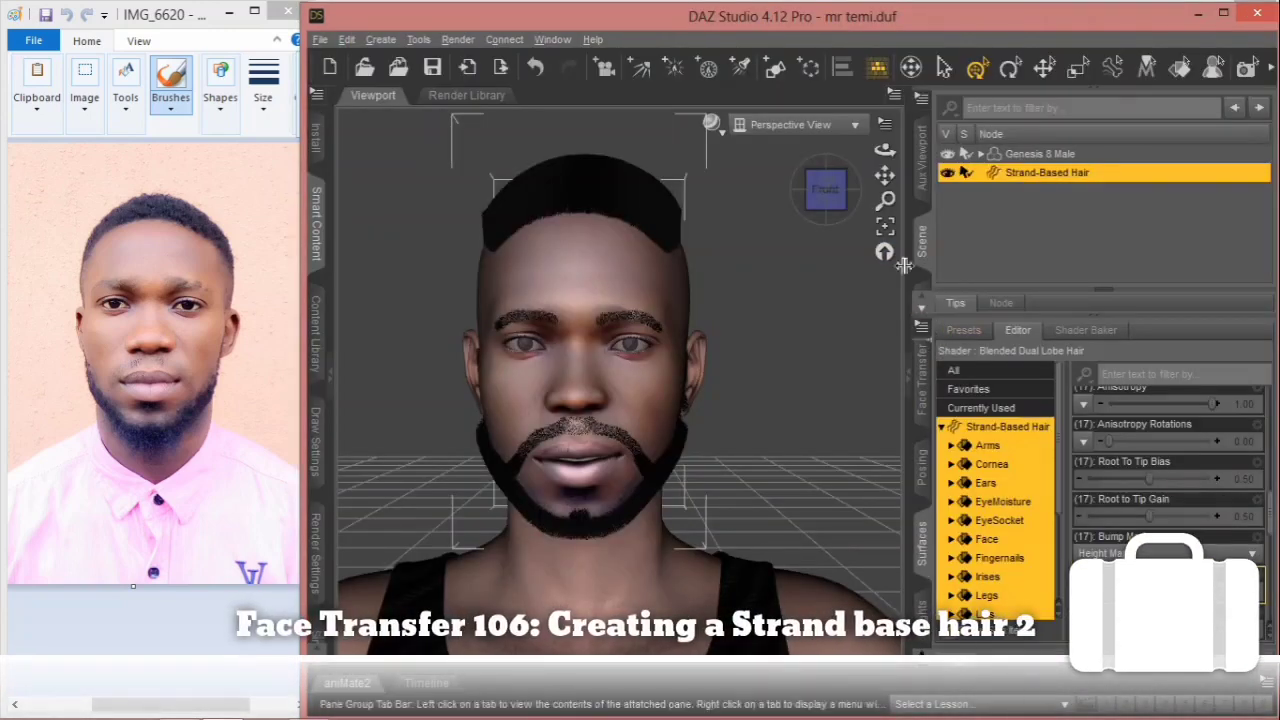
# Step: Inspect the strand-based hair on the figure in the main scene from the side and at a three-quarter angle
pyautogui.moveTo(885, 150); pyautogui.dragTo(826, 299)
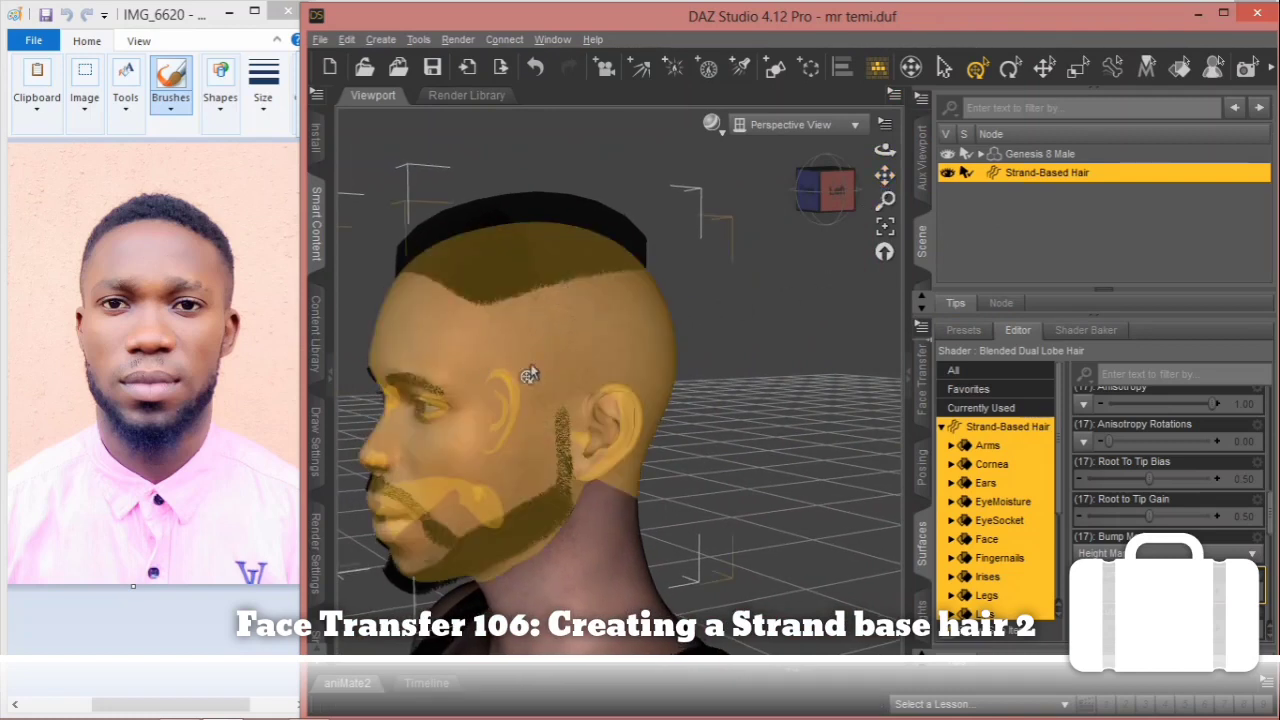
pyautogui.moveTo(884, 152); pyautogui.dragTo(782, 152)
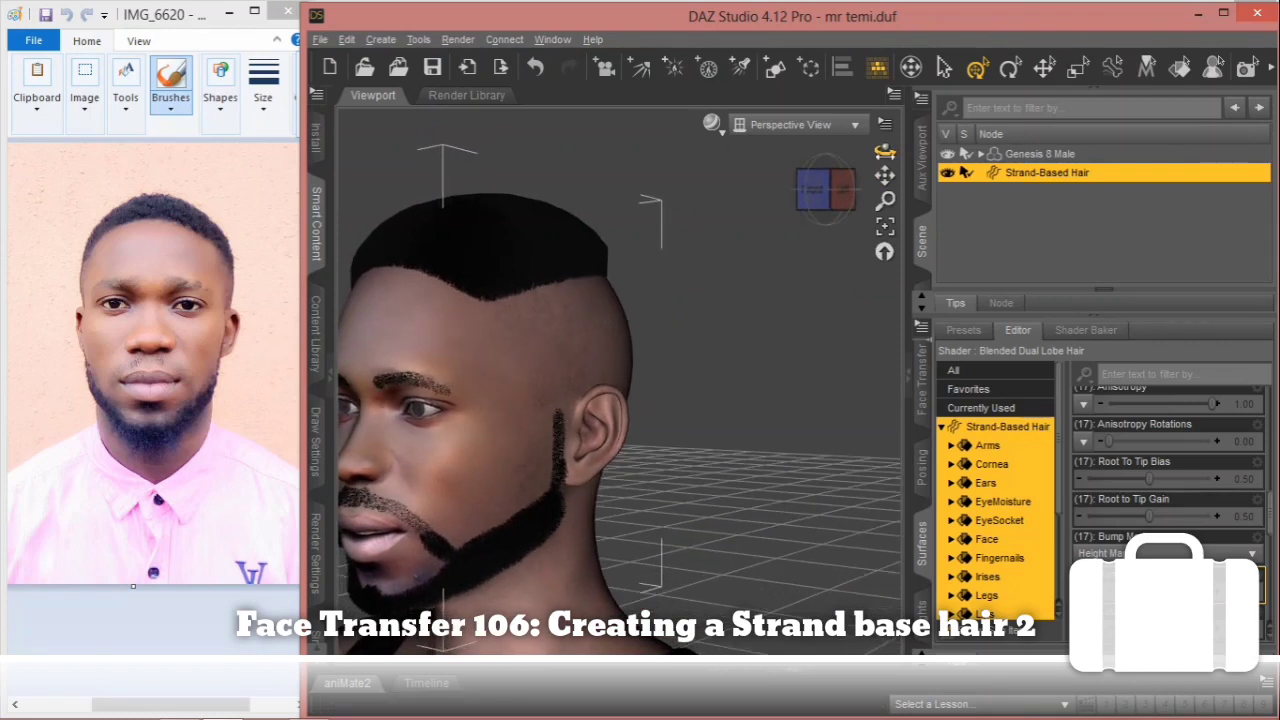
pyautogui.moveTo(887, 176); pyautogui.dragTo(1218, 62)
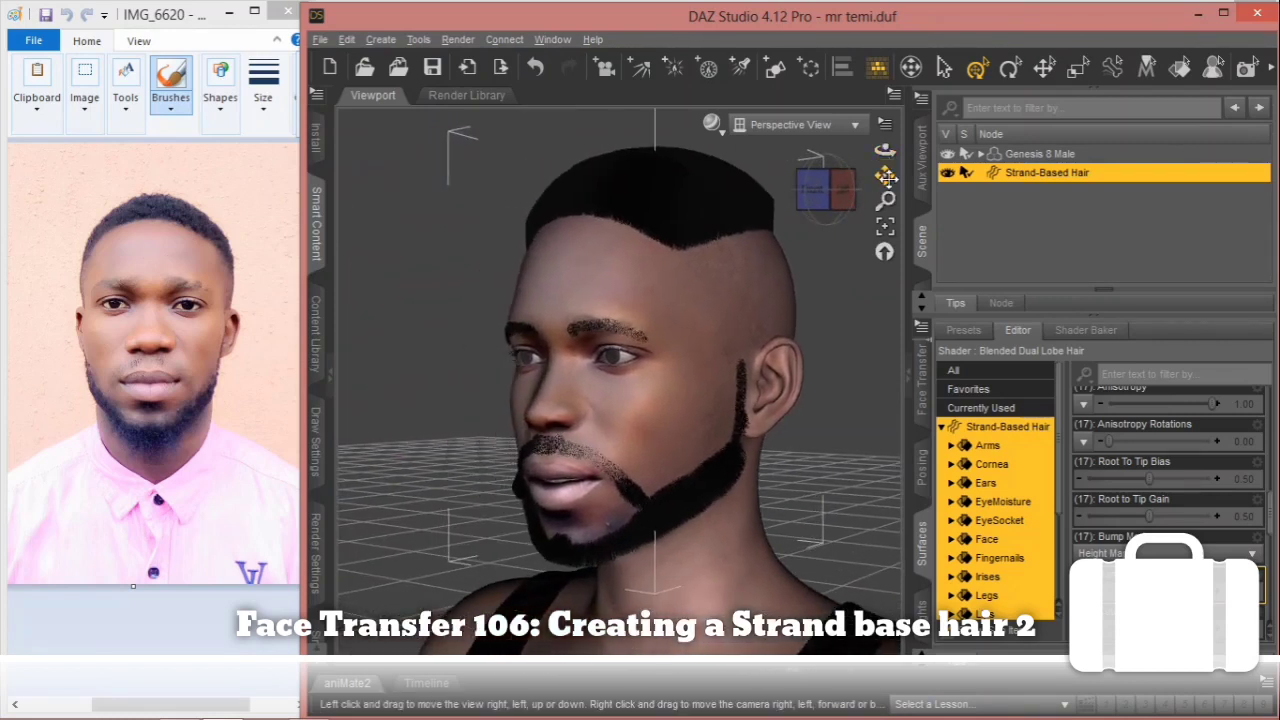